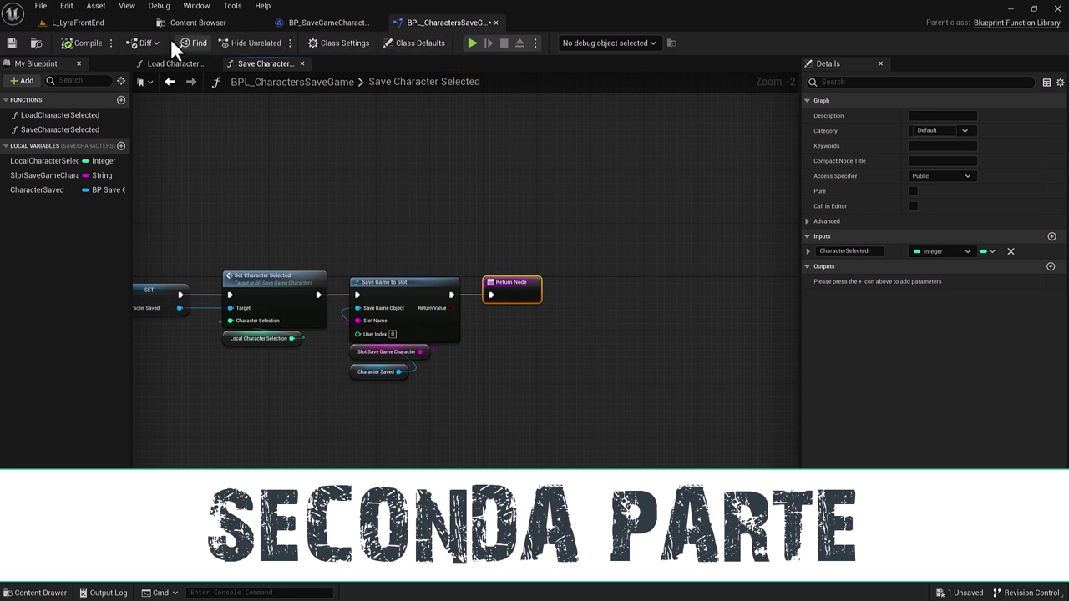
Save the save-game Blueprint function library with its new Return Node.
click(11, 43)
Play the L_LyraFrontEnd level to preview the menu, then browse to UI > Menu.
click(85, 24)
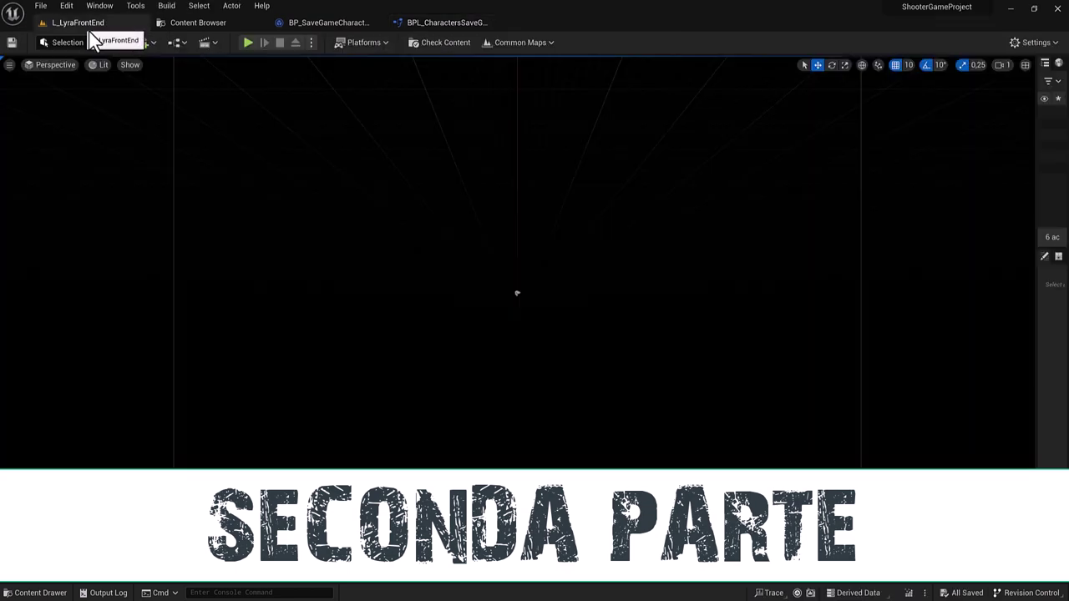
click(248, 42)
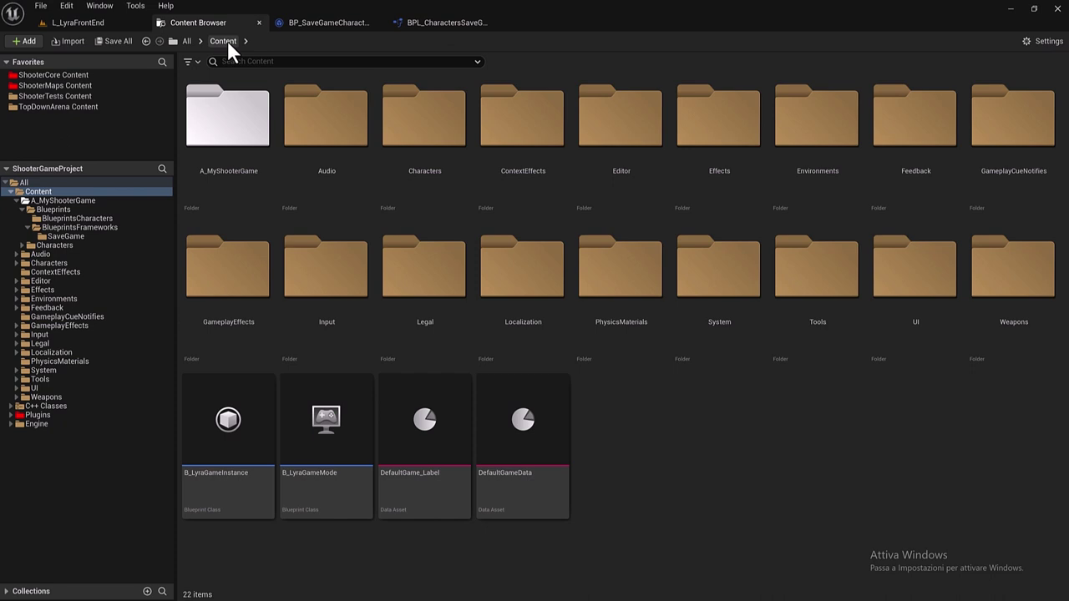
double_click(930, 310)
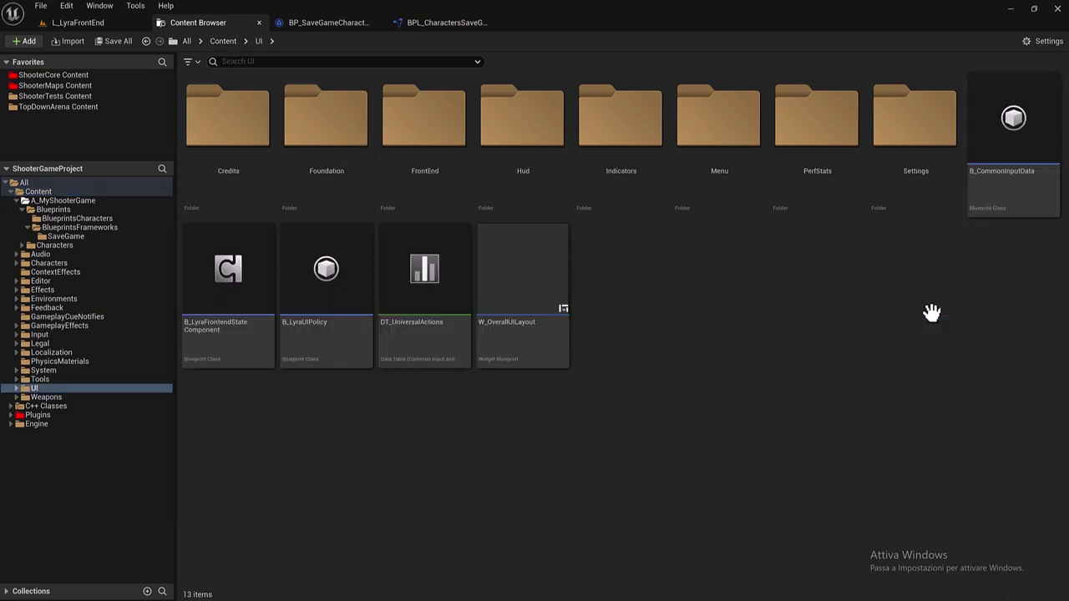
double_click(695, 169)
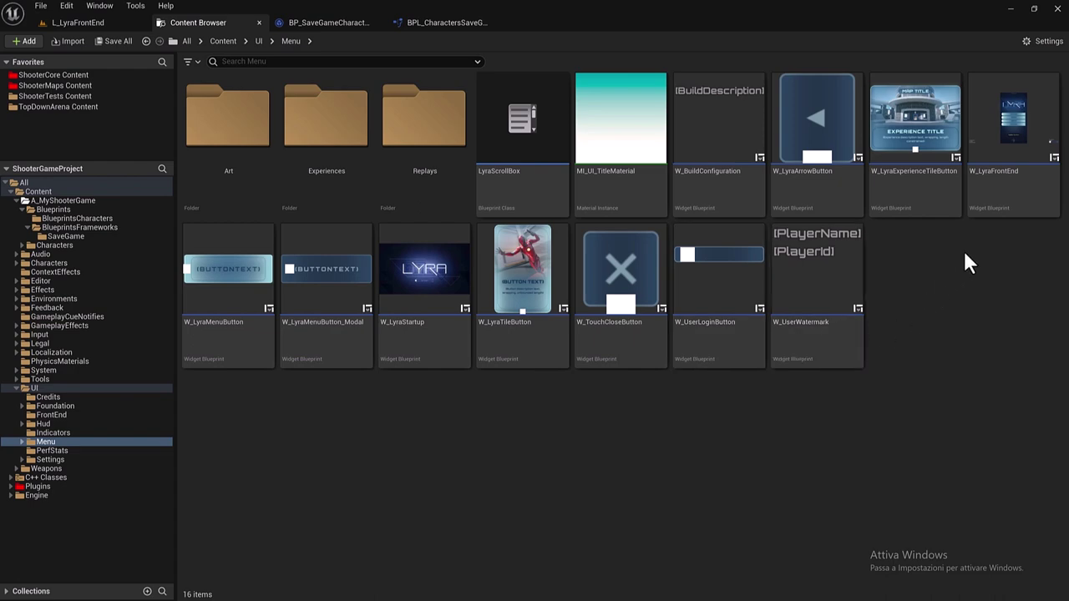
Open the W_LyraFrontEnd widget Blueprint, then browse into the Menu's Experiences folder.
double_click(1002, 190)
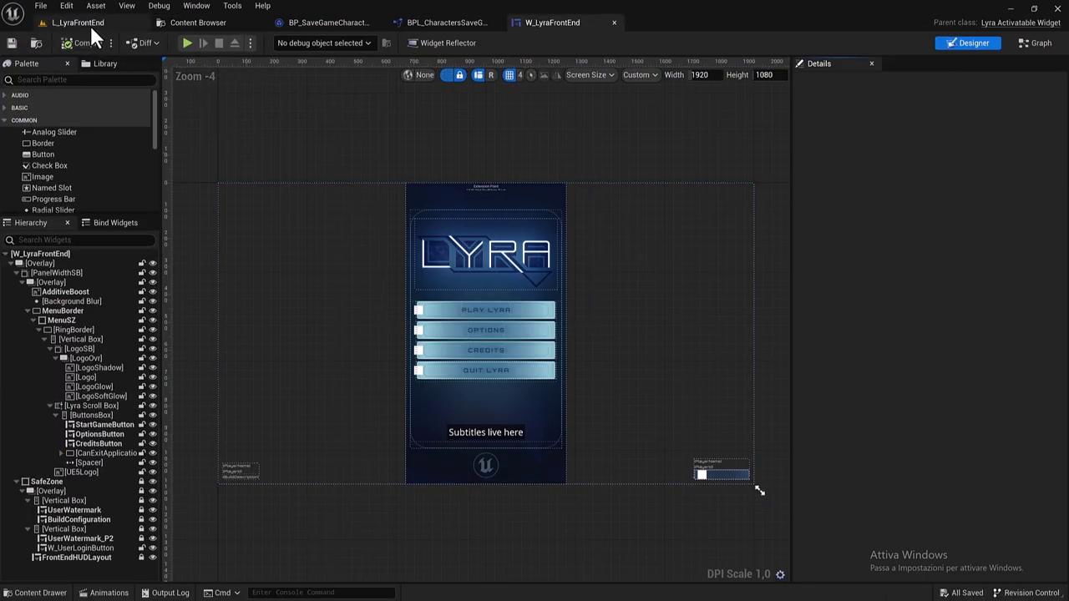
click(198, 22)
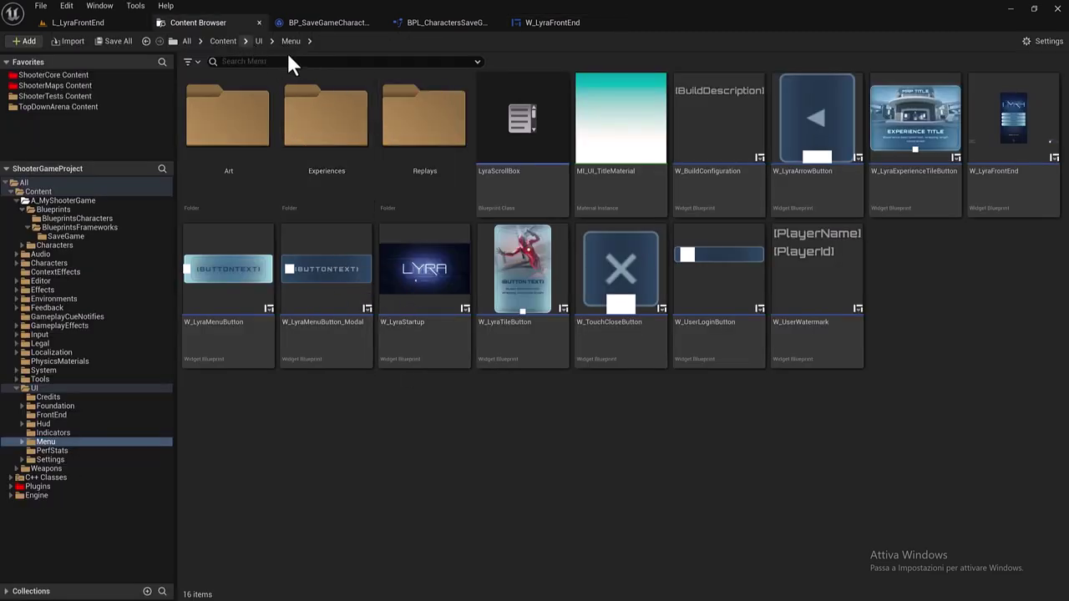
double_click(306, 131)
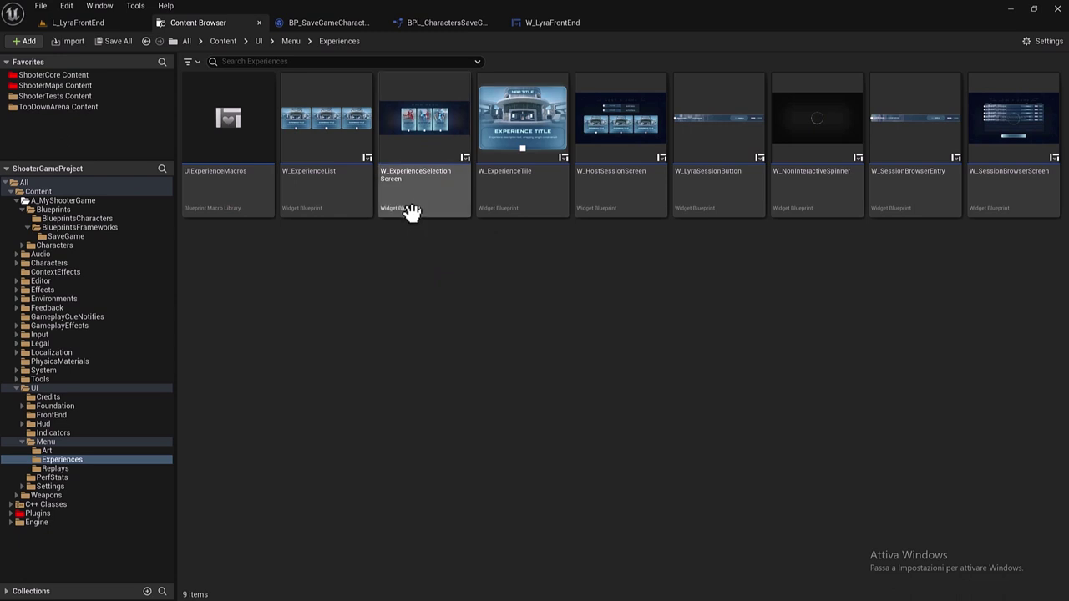
Duplicate W_ExperienceSelectionScreen, rename the copy W_CharacterSelection, and open it in the designer.
mouse_move(411, 211)
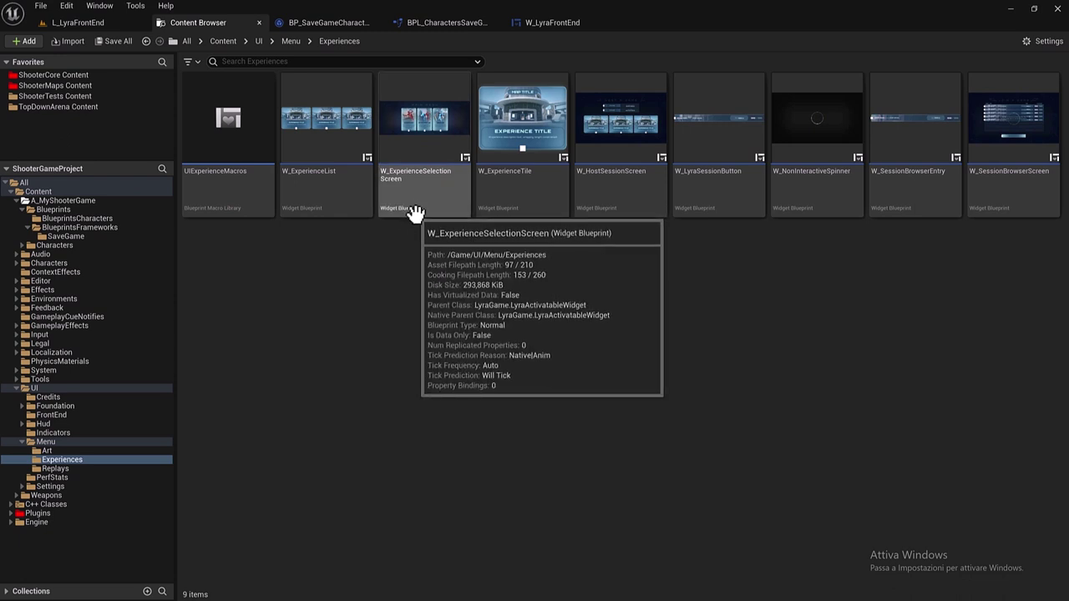
right_click(416, 213)
click(466, 266)
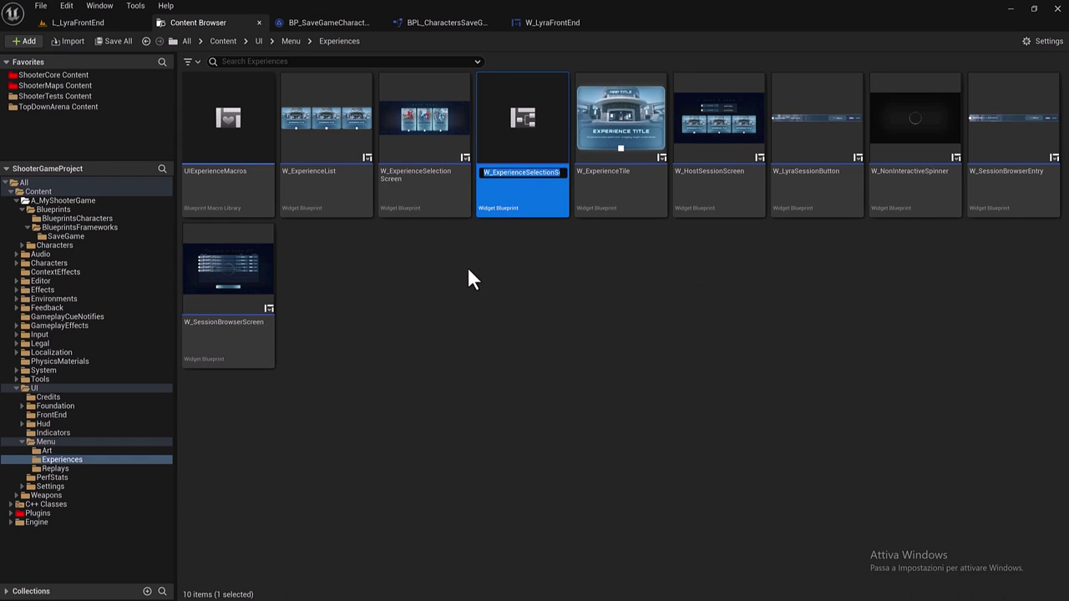
click(495, 173)
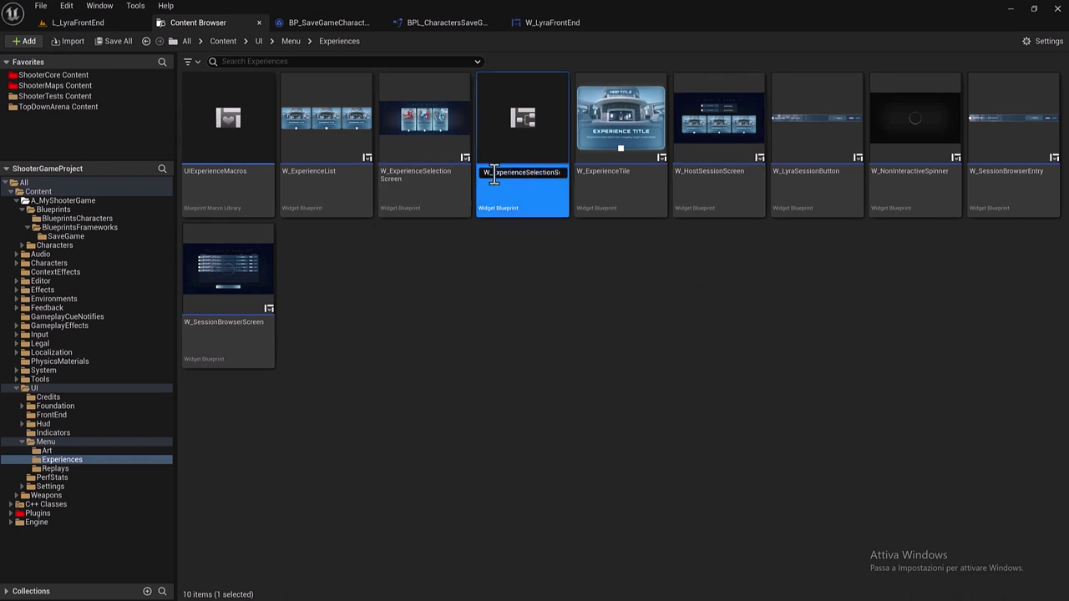
drag(494, 174, 572, 173)
text(W_Charact)
key(Return)
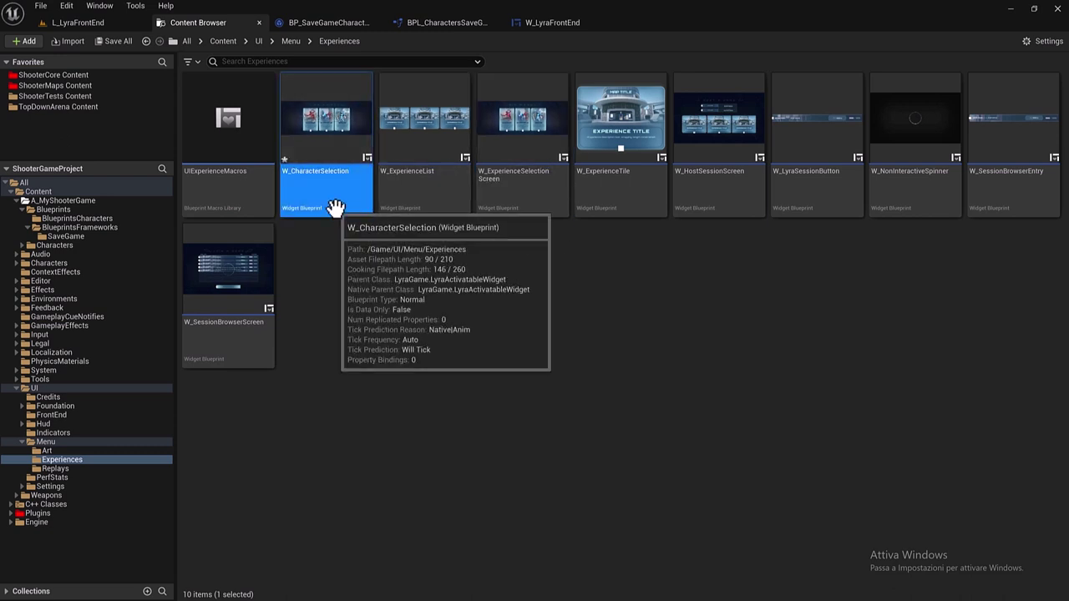
double_click(334, 207)
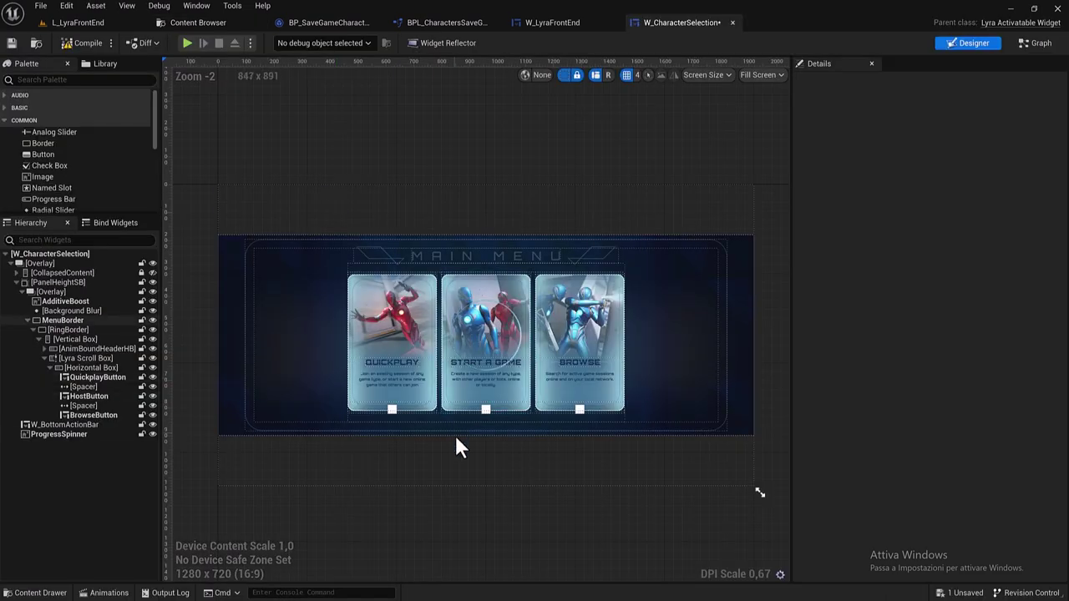
Zoom and widen the W_CharacterSelection design canvas, then return to W_LyraFrontEnd.
scroll(429, 448, up, 1)
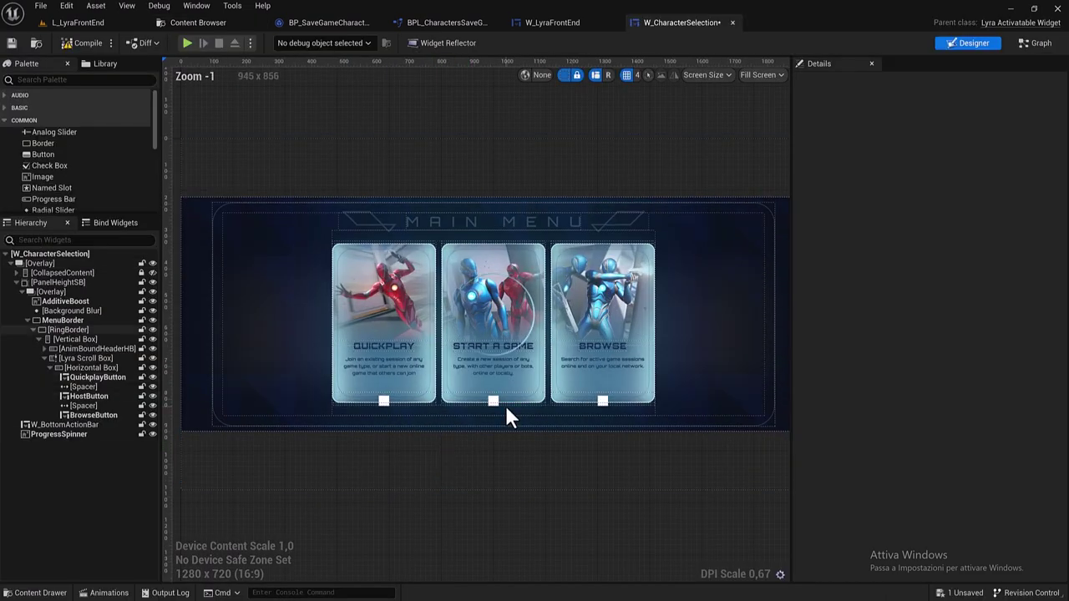
drag(791, 164, 904, 174)
mouse_move(420, 490)
right_down()
mouse_move(490, 452)
mouse_move(470, 454)
right_up()
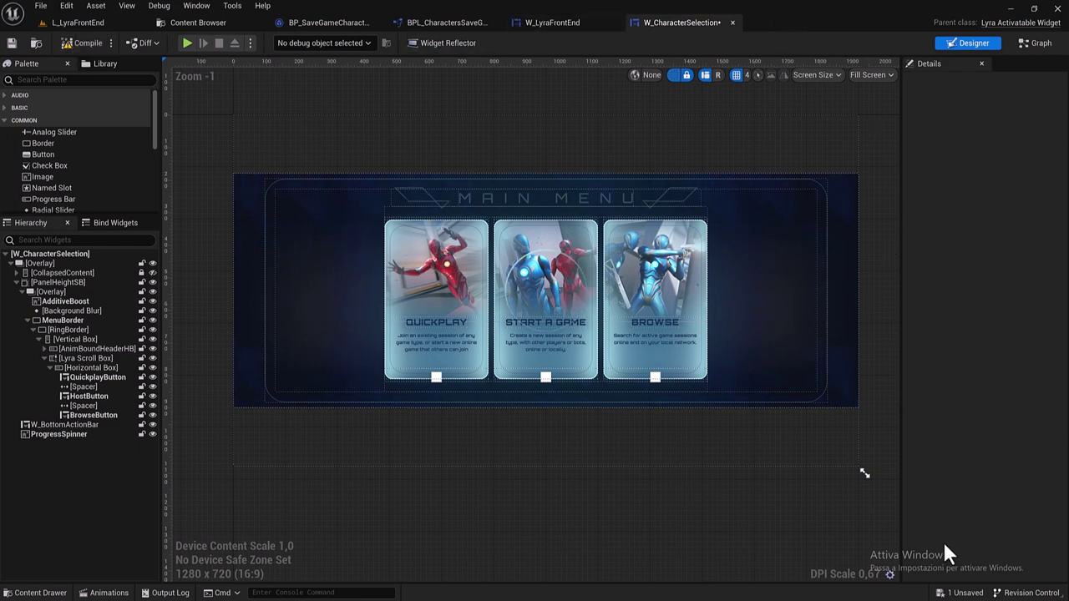
click(522, 24)
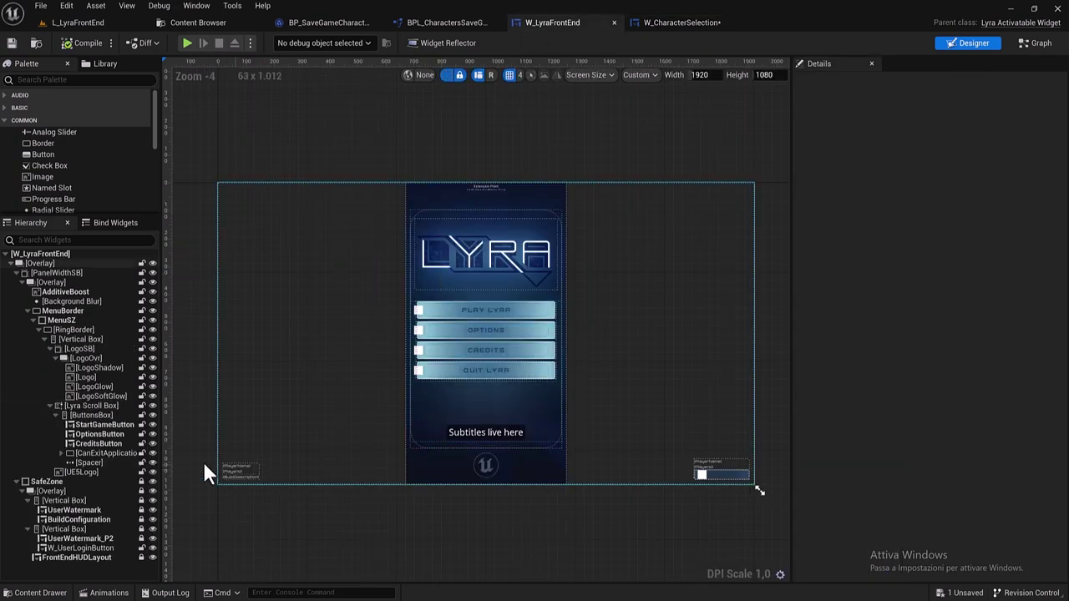
Select the Play Lyra button (StartGameButton) and widen the Hierarchy panel.
scroll(434, 487, up, 1)
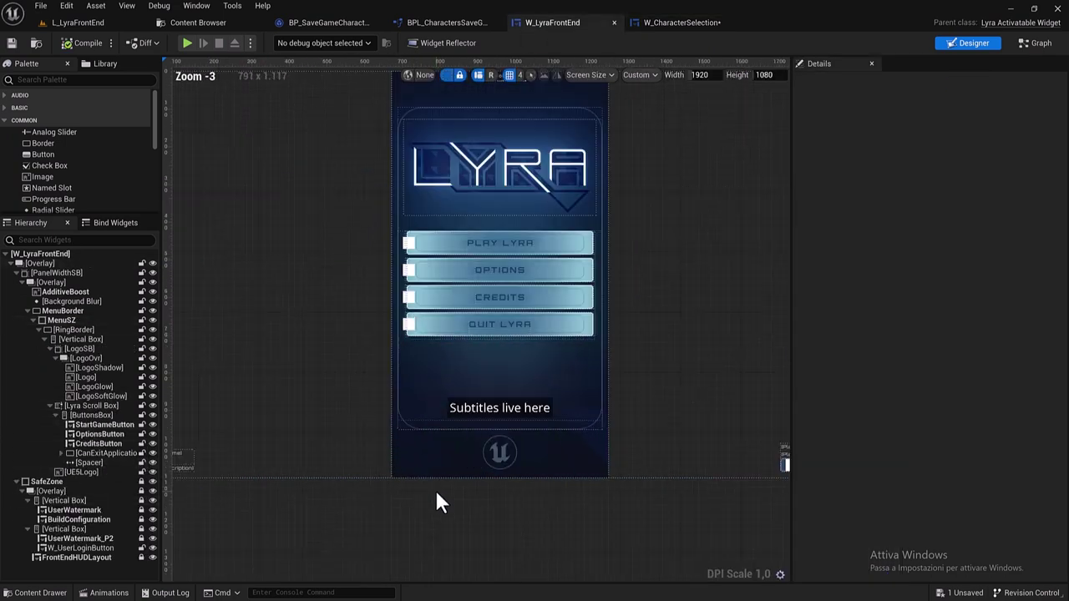
scroll(515, 221, up, 1)
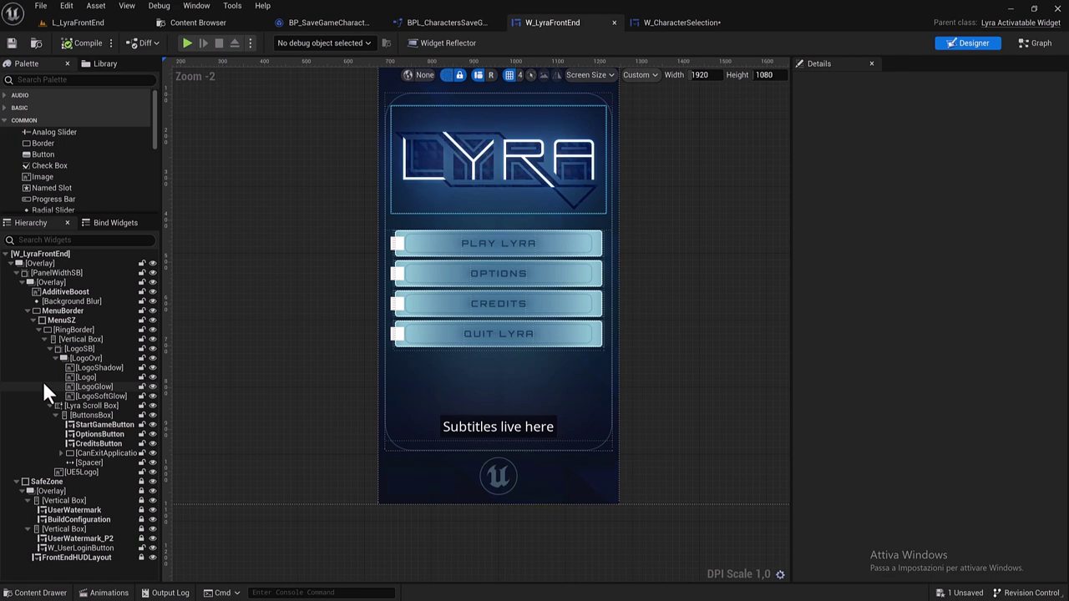
click(433, 248)
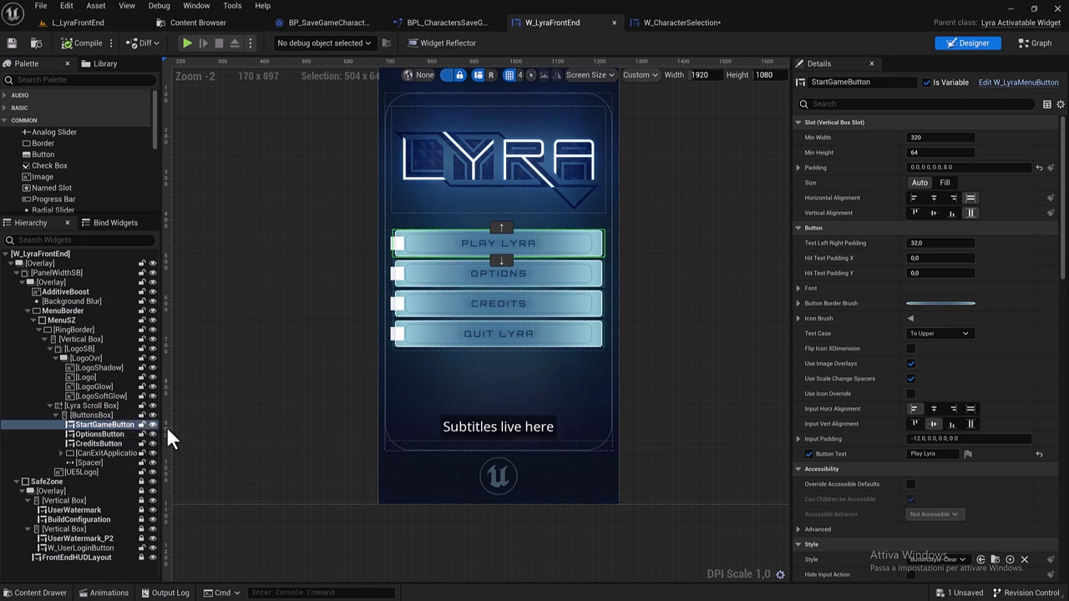
drag(162, 427, 202, 427)
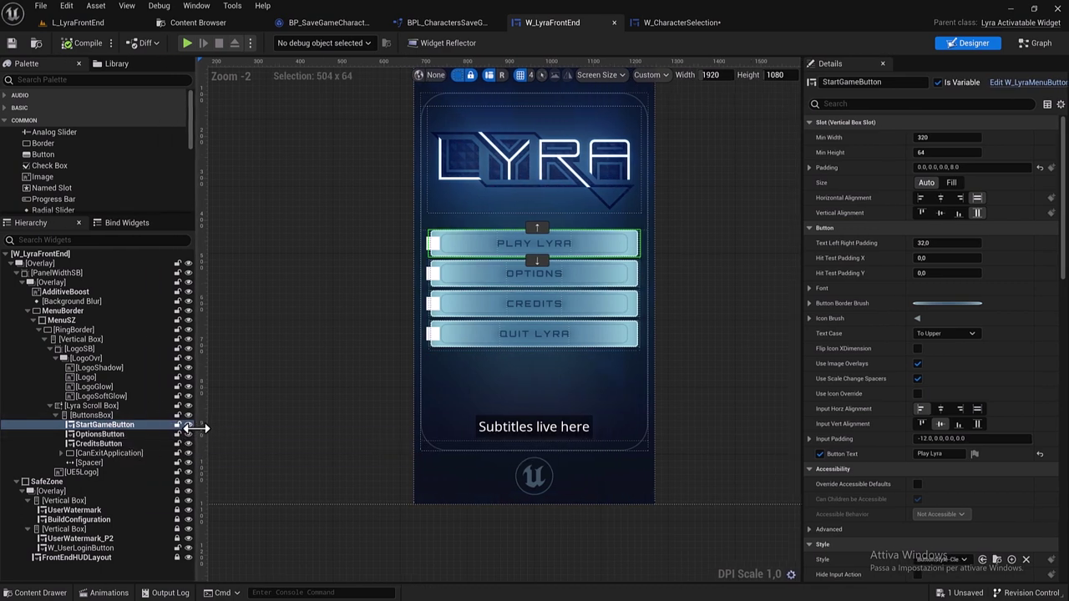
Duplicate StartGameButton in the Hierarchy and rename the copy CharacterSelection.
right_click(103, 426)
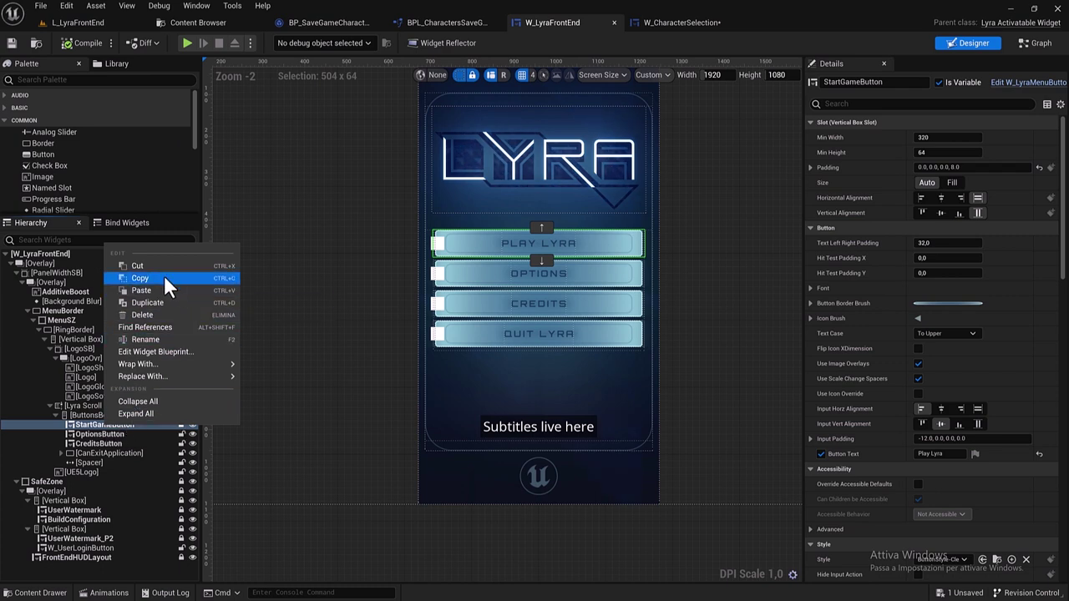
click(161, 298)
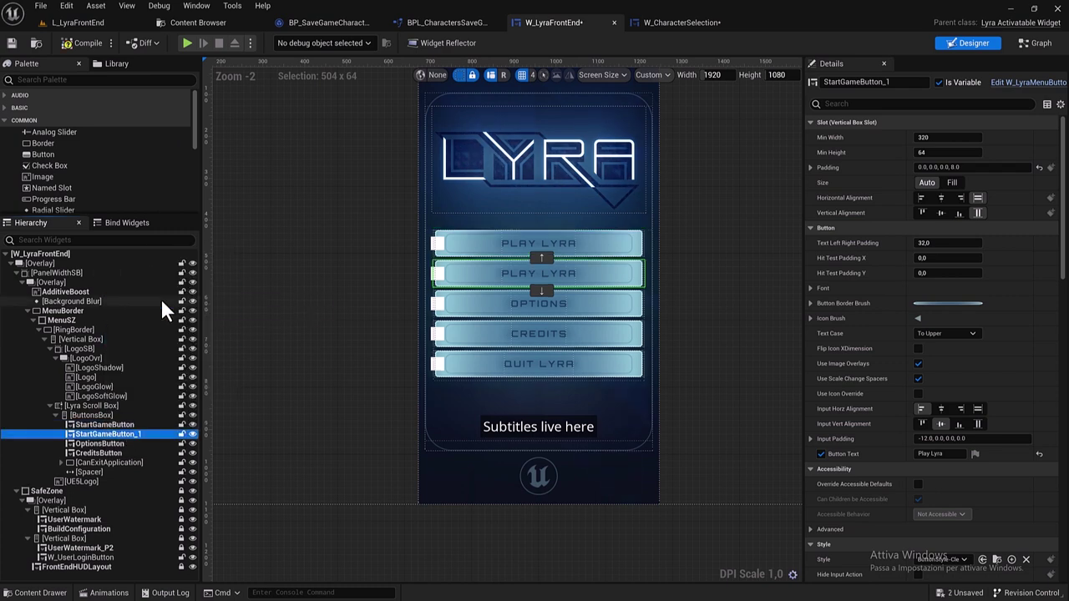
double_click(102, 435)
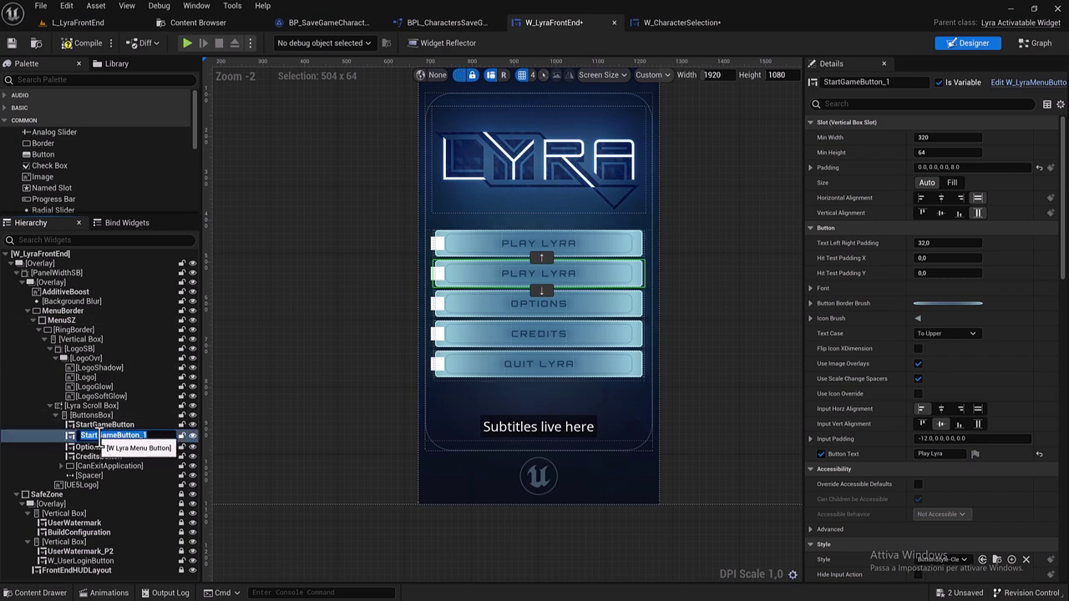
drag(98, 435, 154, 435)
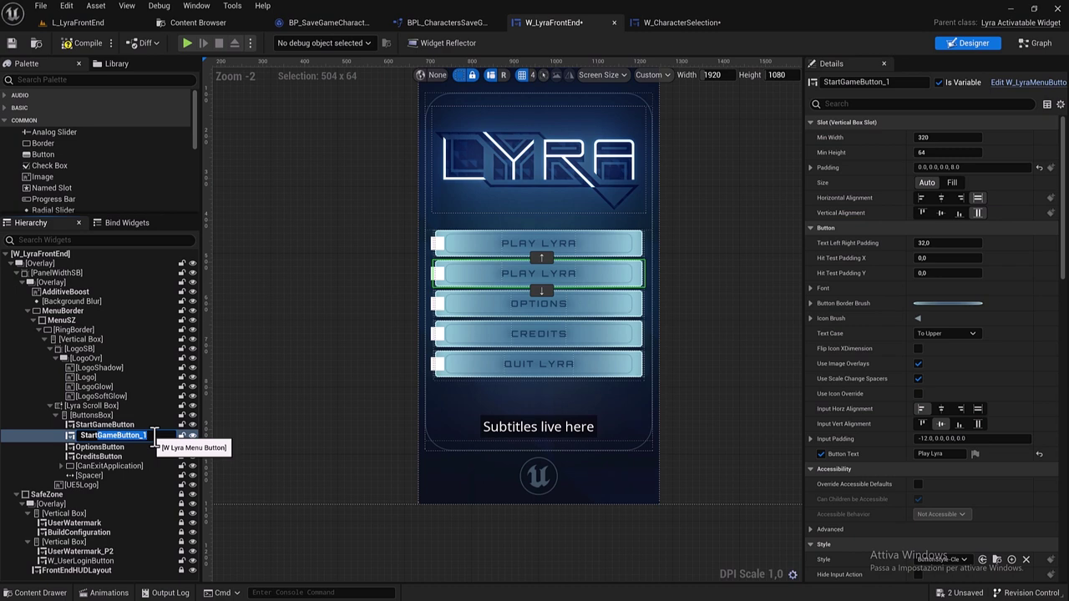
text(CharacterSelecti)
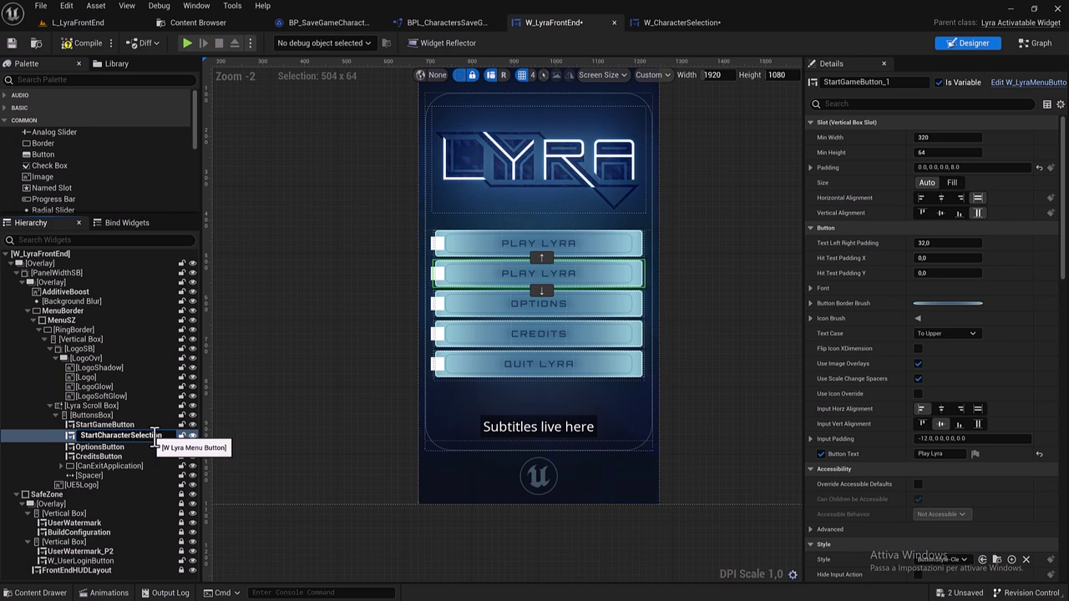
drag(107, 435, 71, 443)
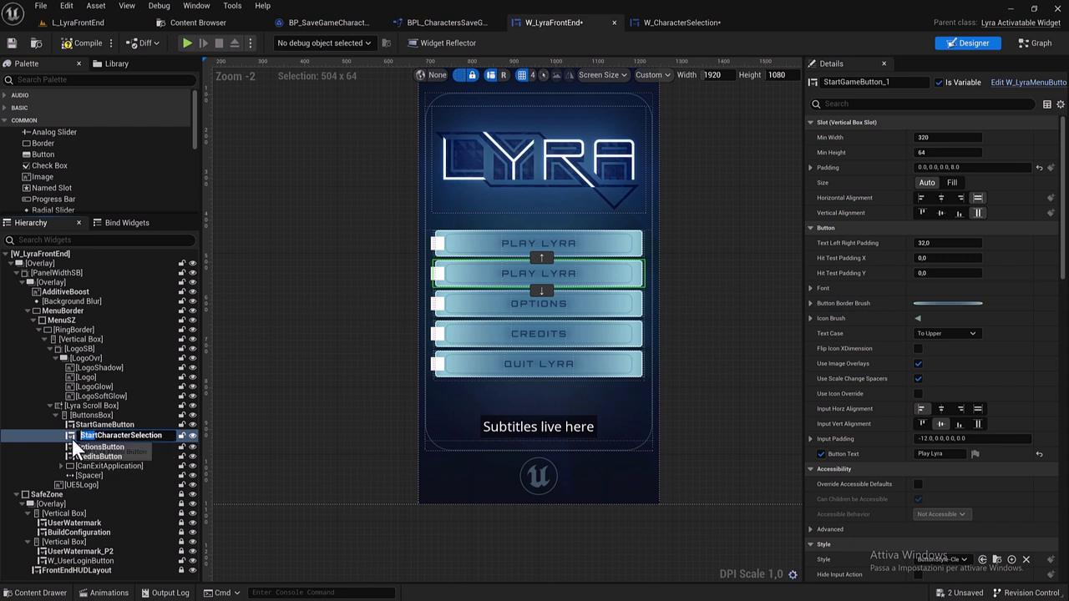
key(BackSpace)
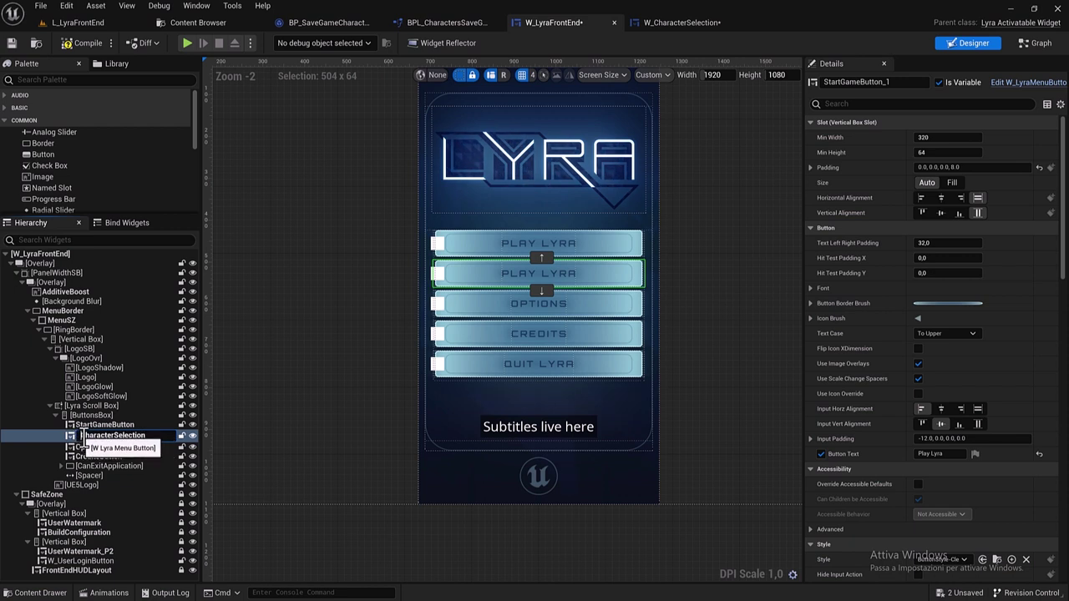
double_click(140, 436)
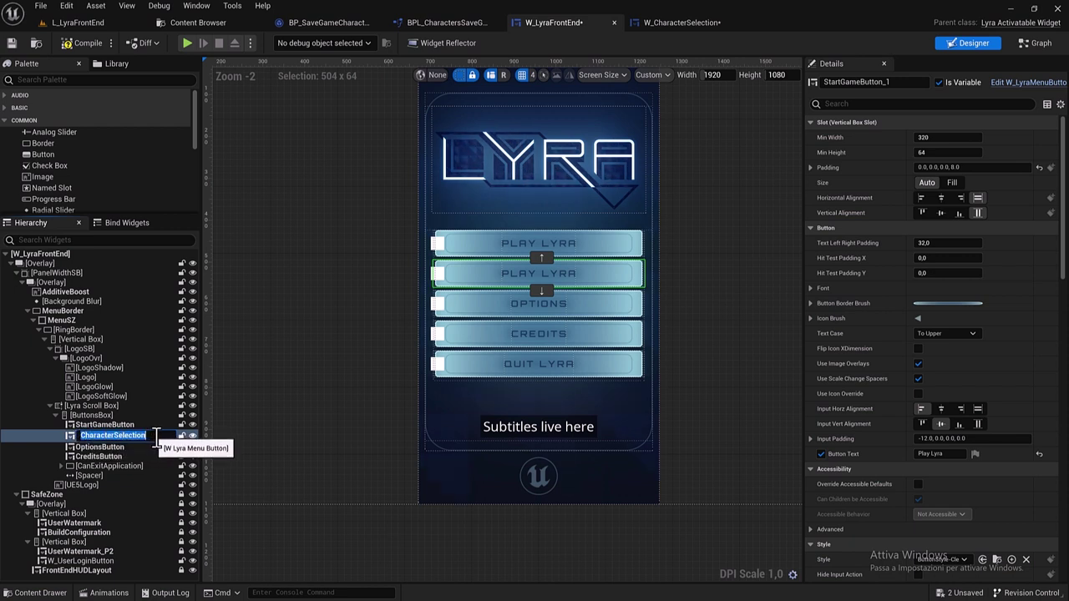
key(Return)
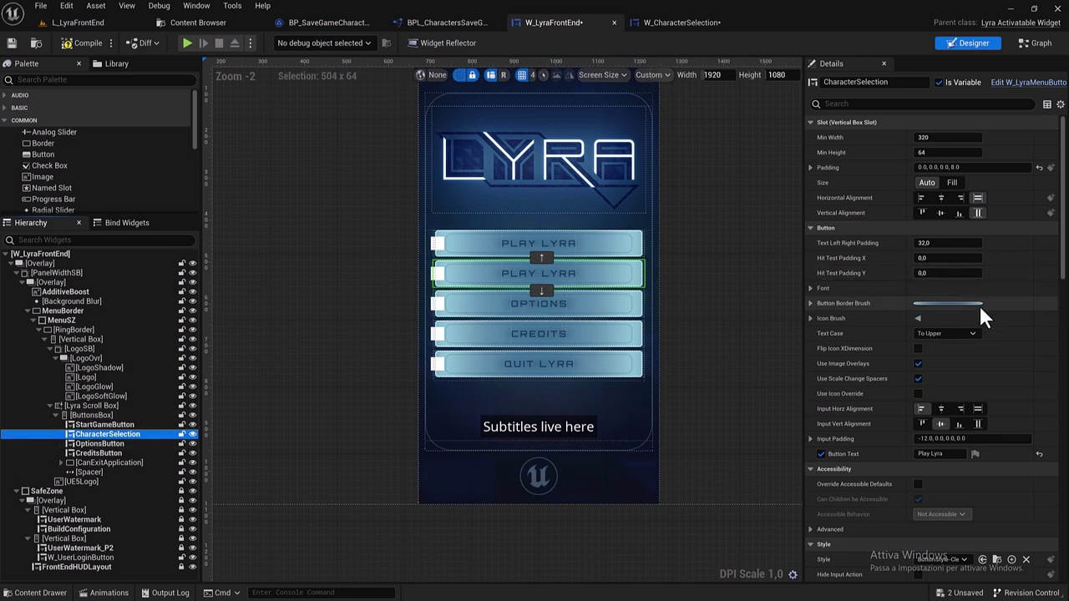
Set the CharacterSelection button's Button Text to CHARACTER SELECTION.
scroll(981, 306, down, 1)
scroll(980, 306, down, 1)
scroll(978, 306, down, 1)
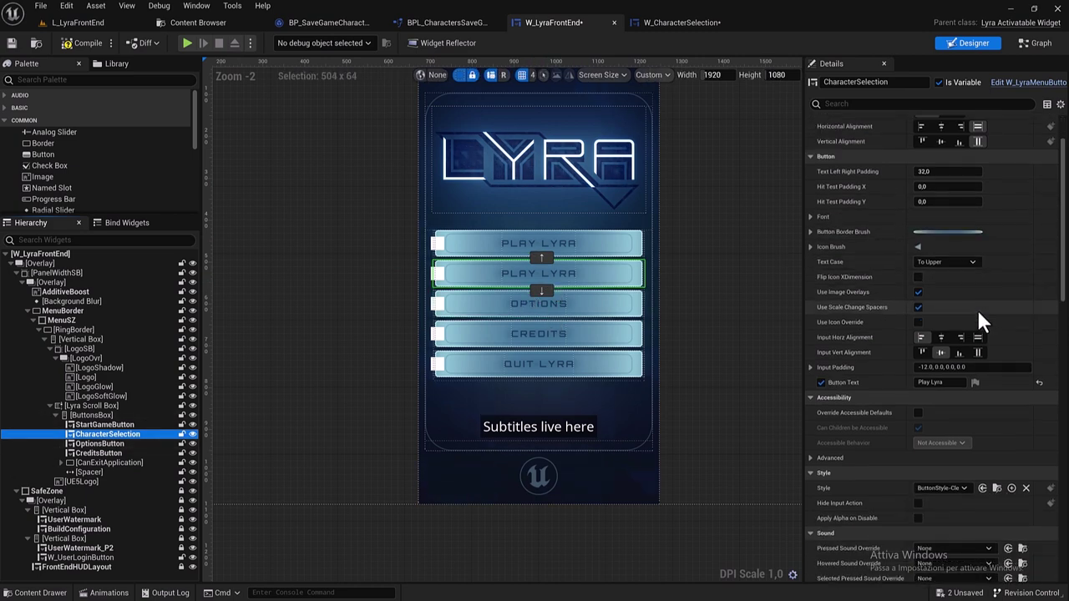
scroll(977, 308, down, 1)
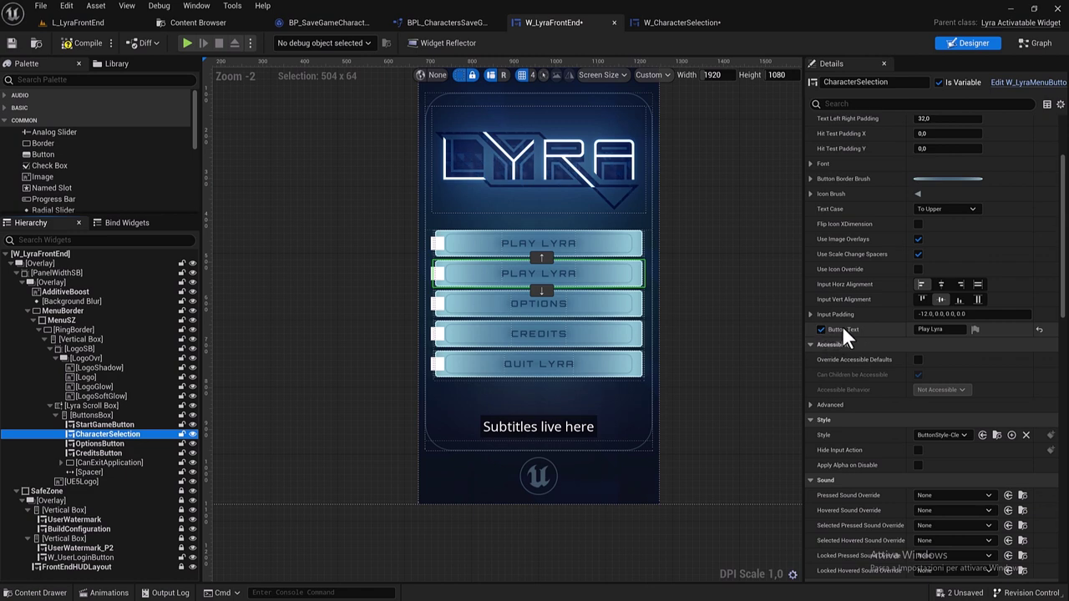
click(946, 330)
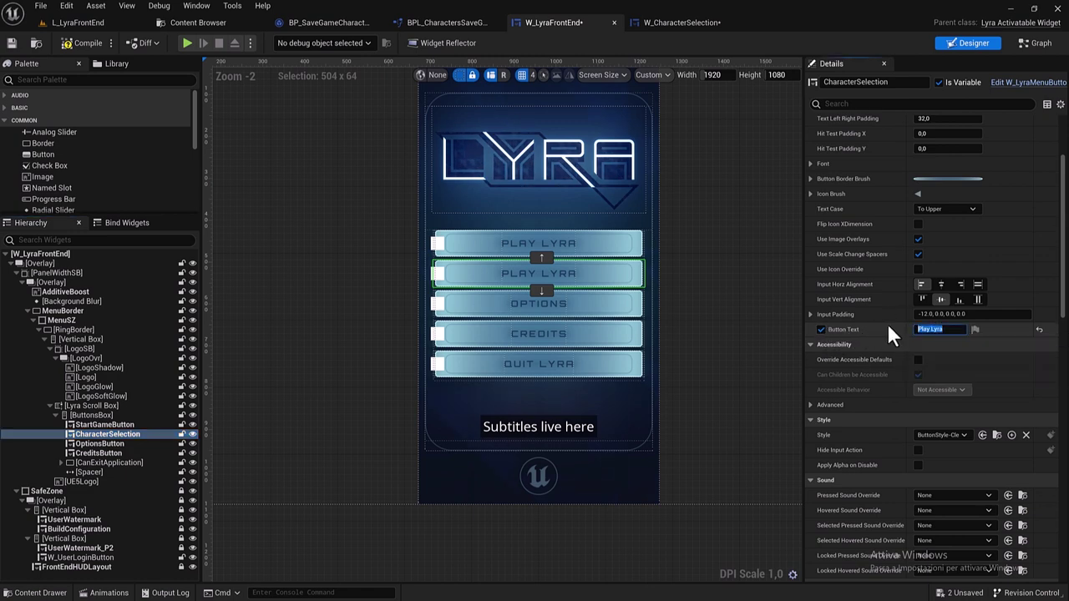
text(CharacterSelection)
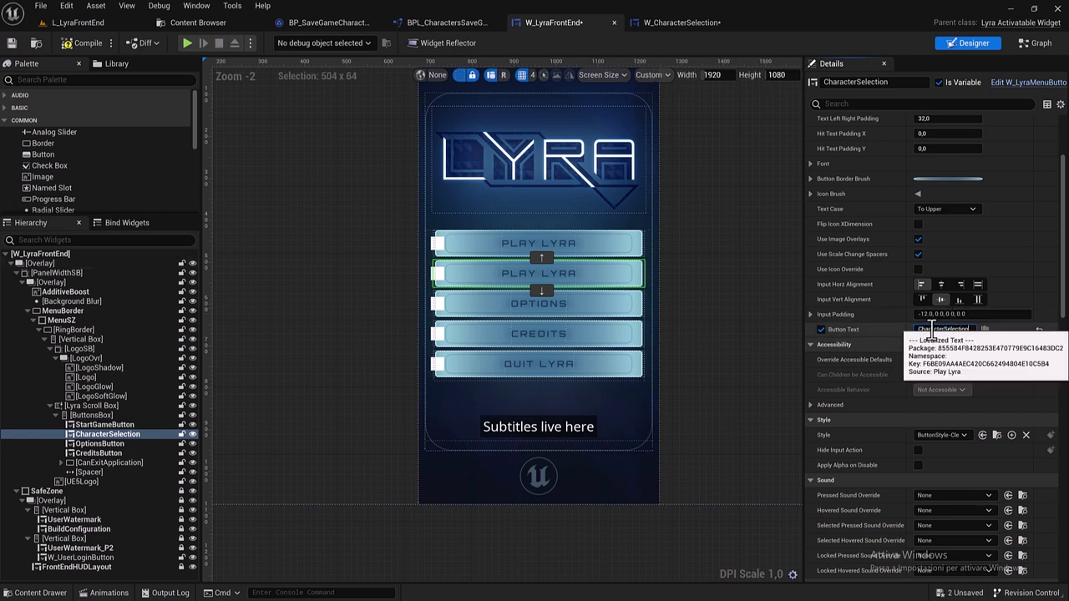
click(981, 332)
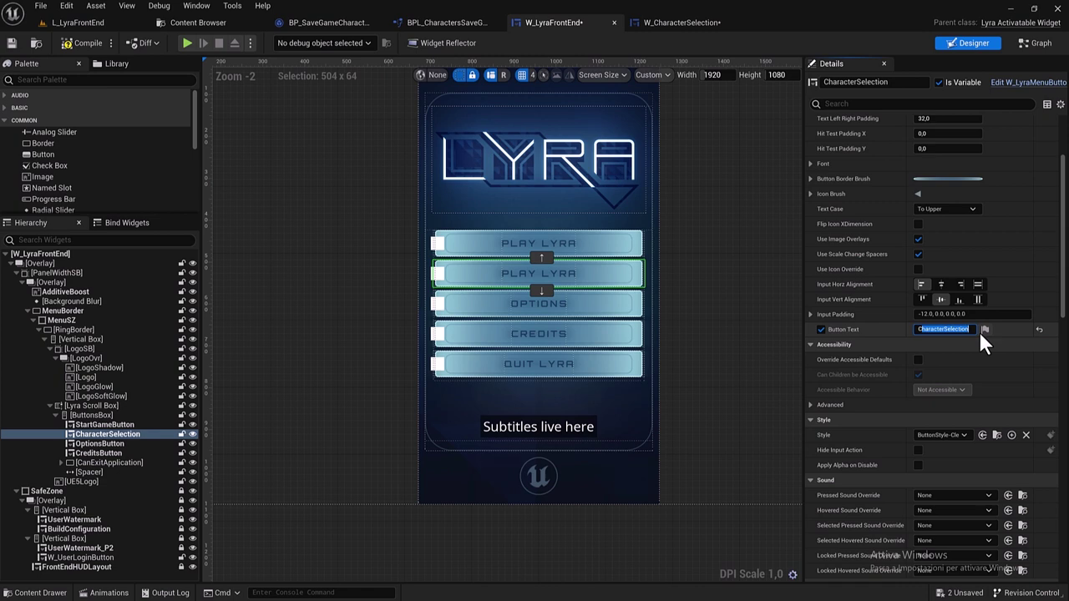
text(CHARACTER SELE)
text(CTION)
key(Return)
click(947, 333)
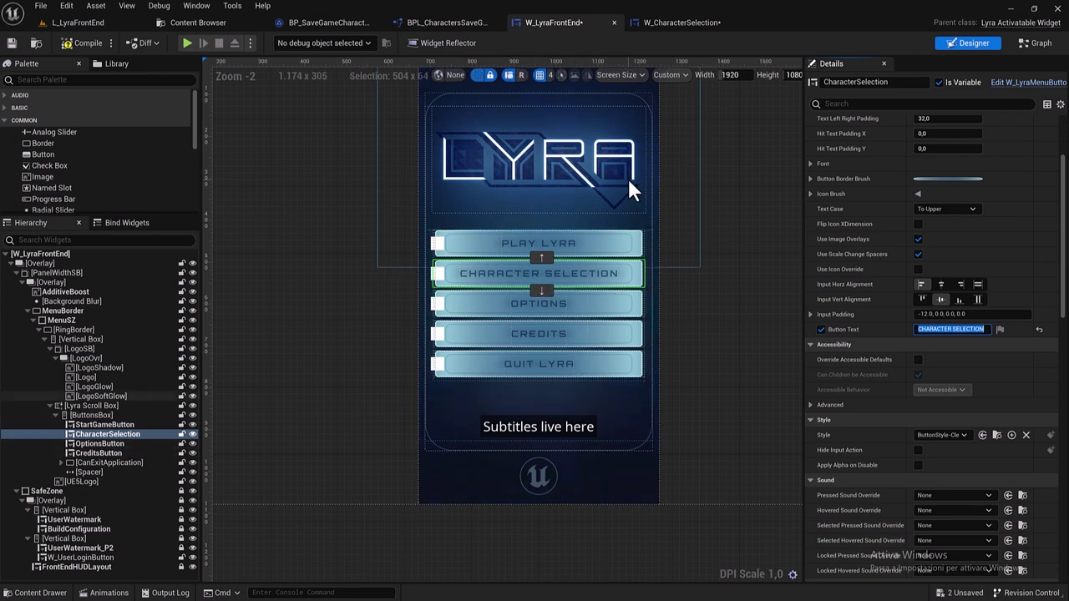
mouse_move(699, 206)
right_down()
mouse_move(638, 231)
mouse_move(647, 247)
right_up()
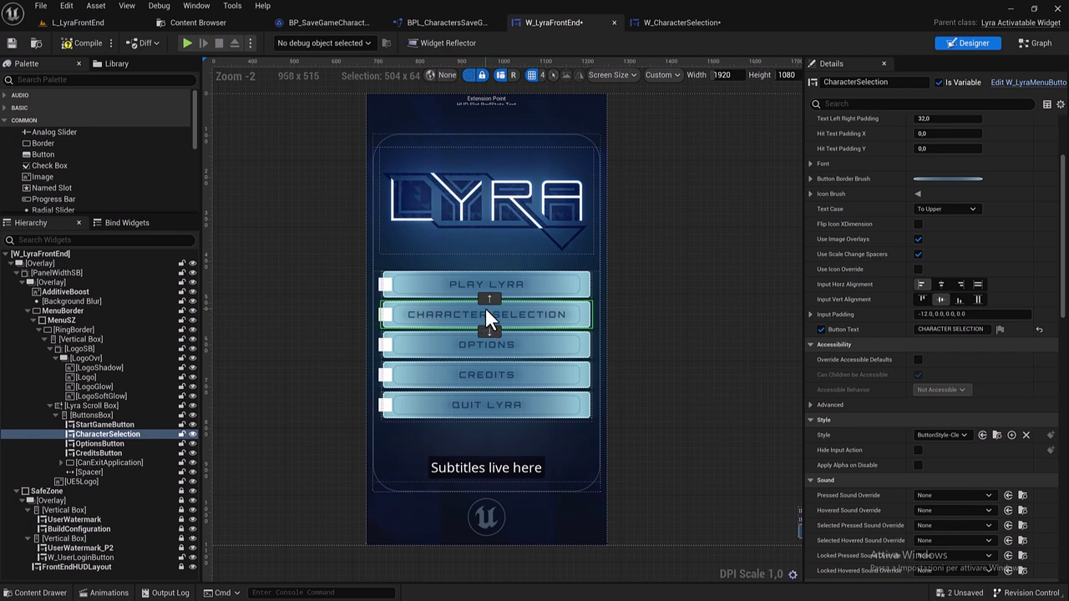
In the Event Graph, add an On Button Base Clicked event for the CharacterSelection variable.
click(1036, 48)
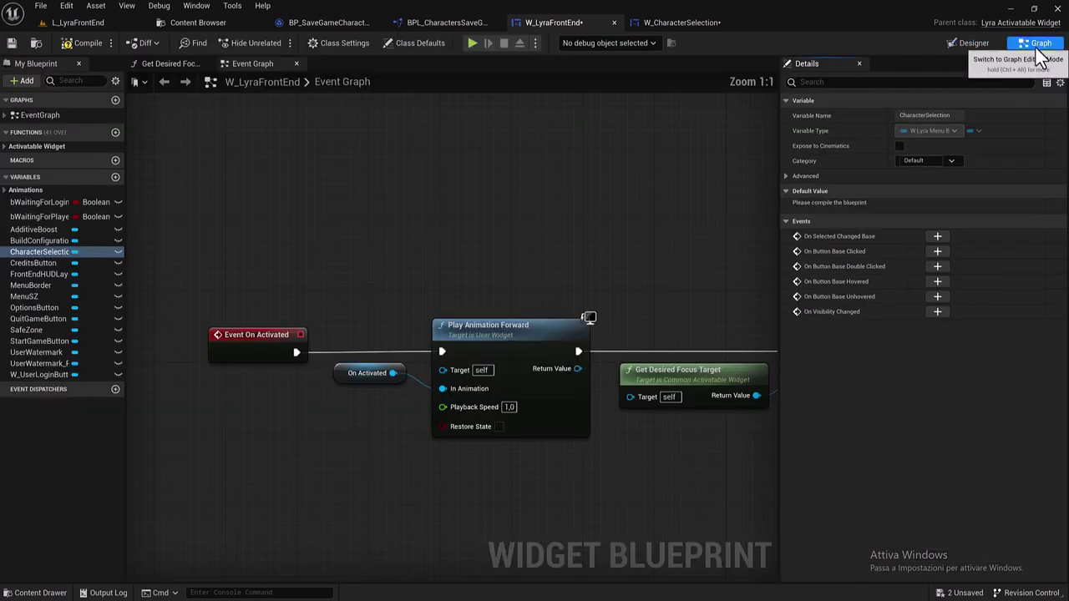
right_drag(512, 281, 486, 190)
scroll(480, 200, down, 1)
scroll(392, 287, down, 1)
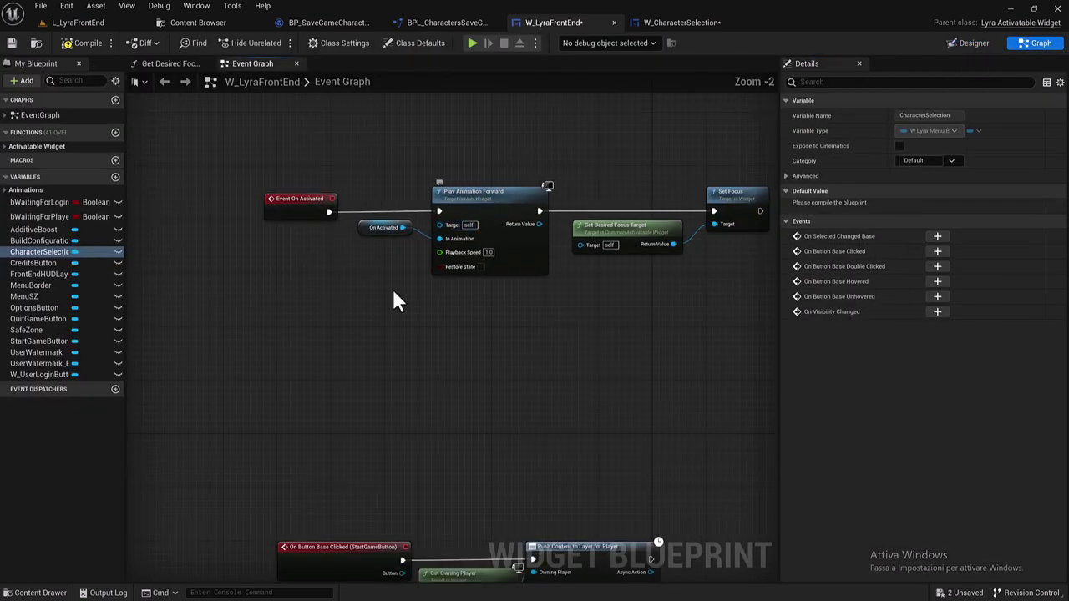
right_drag(392, 287, 365, 230)
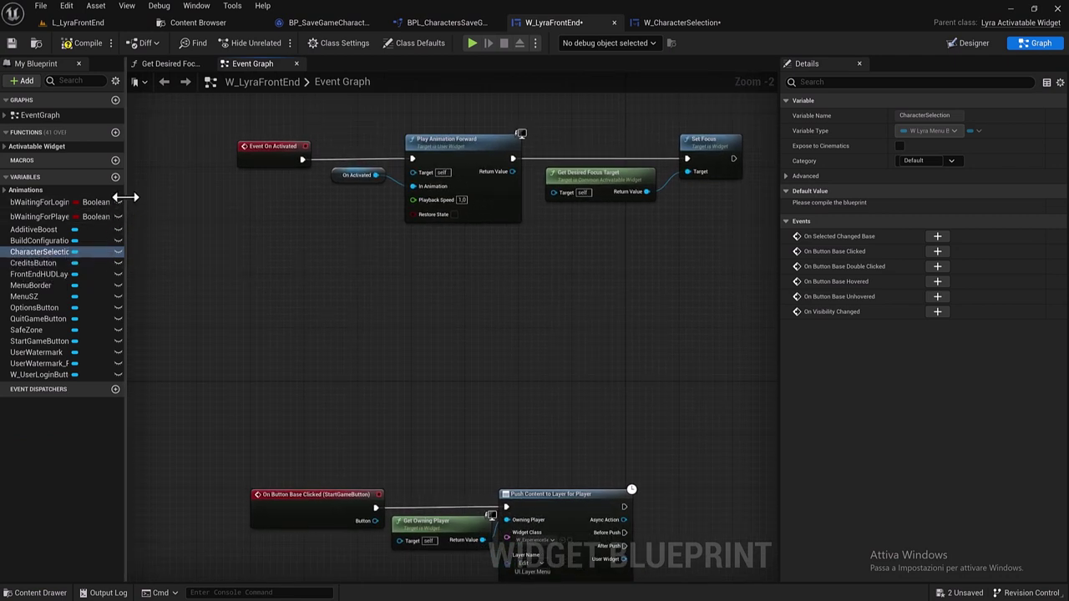
drag(126, 198, 157, 198)
click(47, 253)
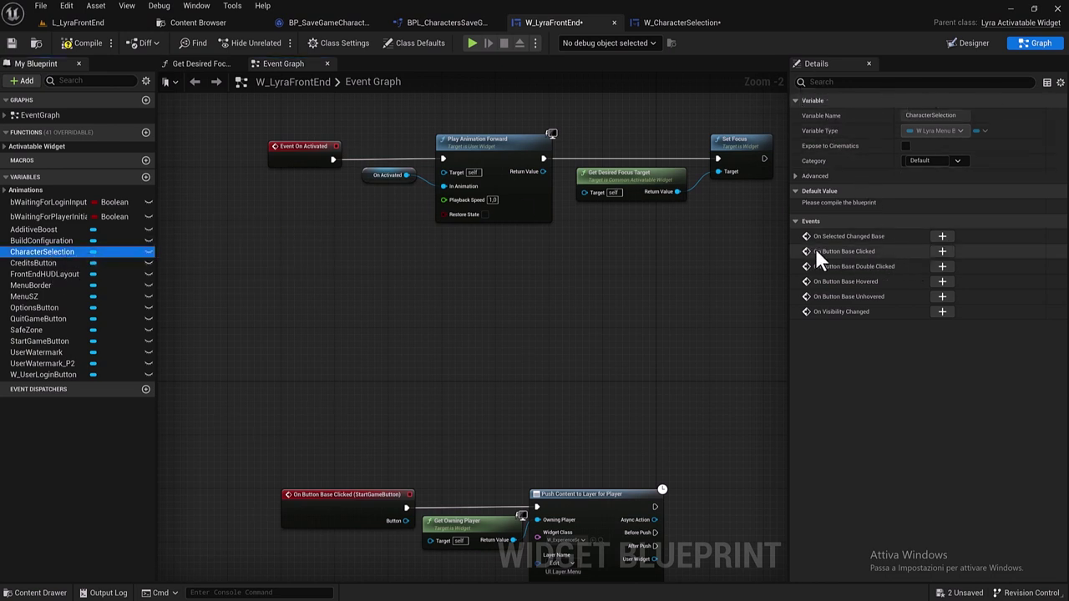
click(944, 250)
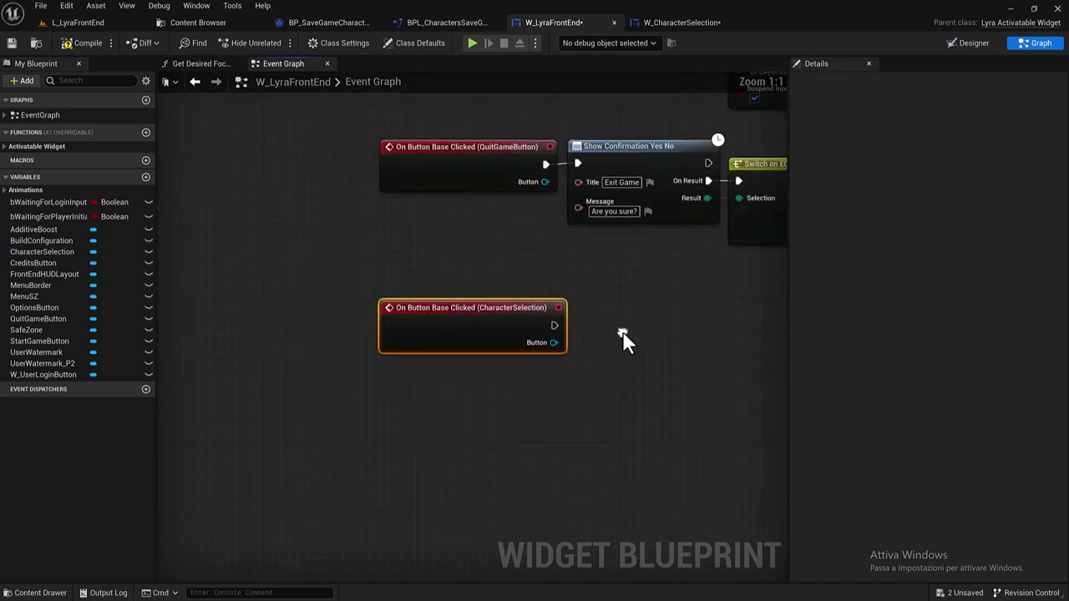
scroll(496, 348, down, 2)
mouse_move(496, 348)
right_down()
mouse_move(489, 499)
mouse_move(512, 505)
right_up()
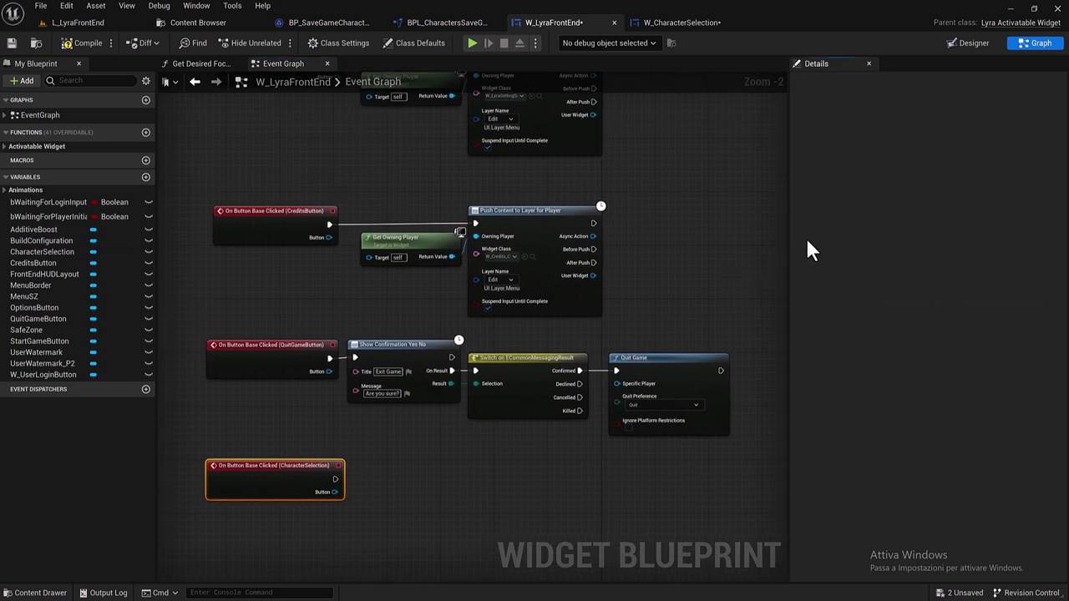
drag(788, 243, 920, 243)
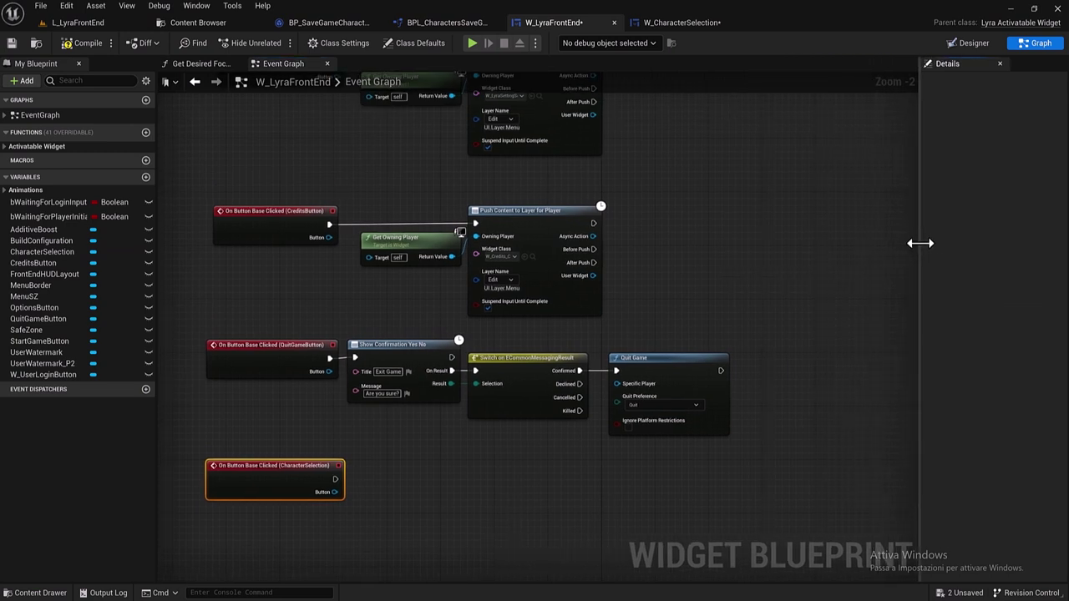
Paste copies of the Credits Get Owning Player and Push Content to Layer nodes under CharacterSelection's event, wired to it.
right_drag(650, 244, 684, 179)
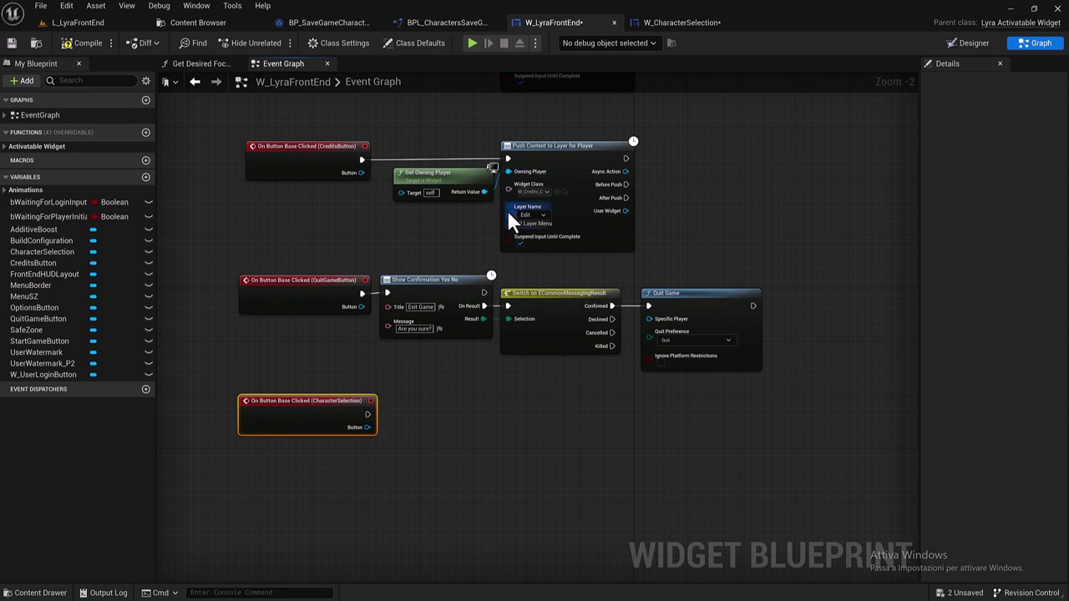
drag(689, 246, 472, 176)
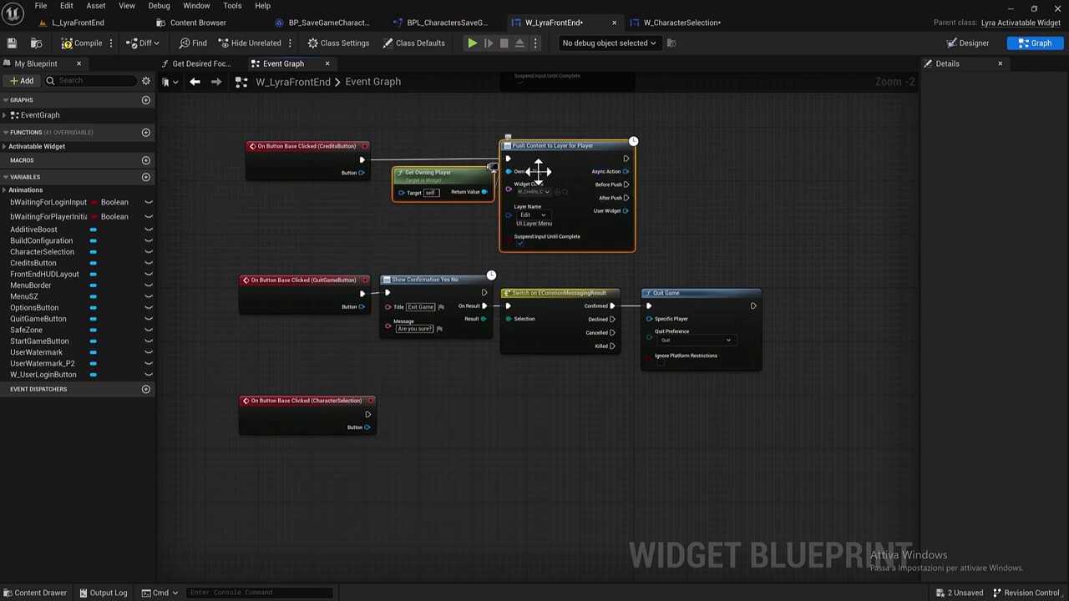
key(ctrl+v)
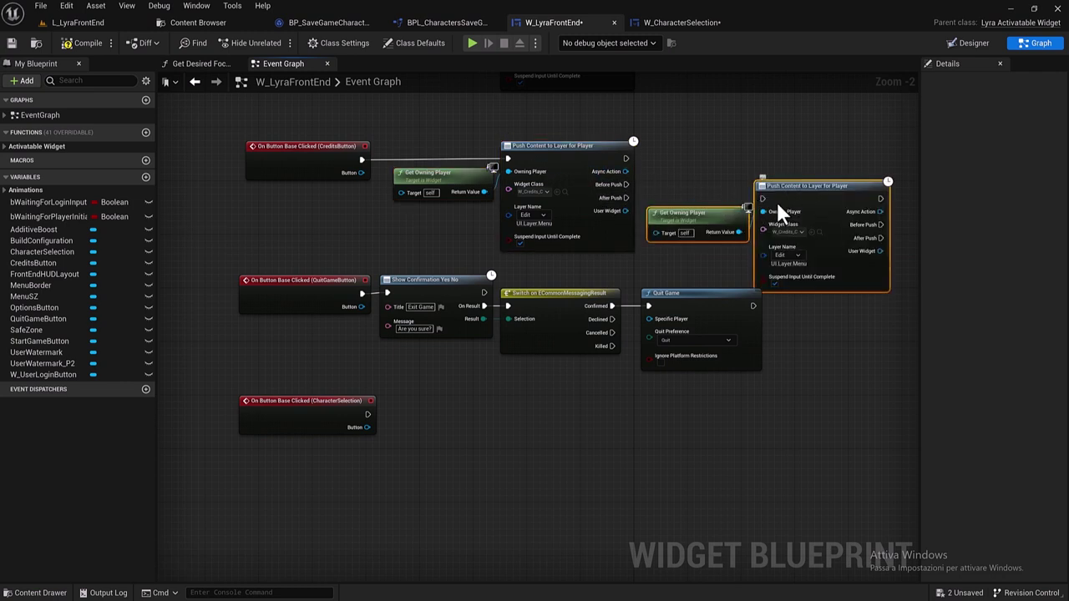
drag(776, 210, 482, 452)
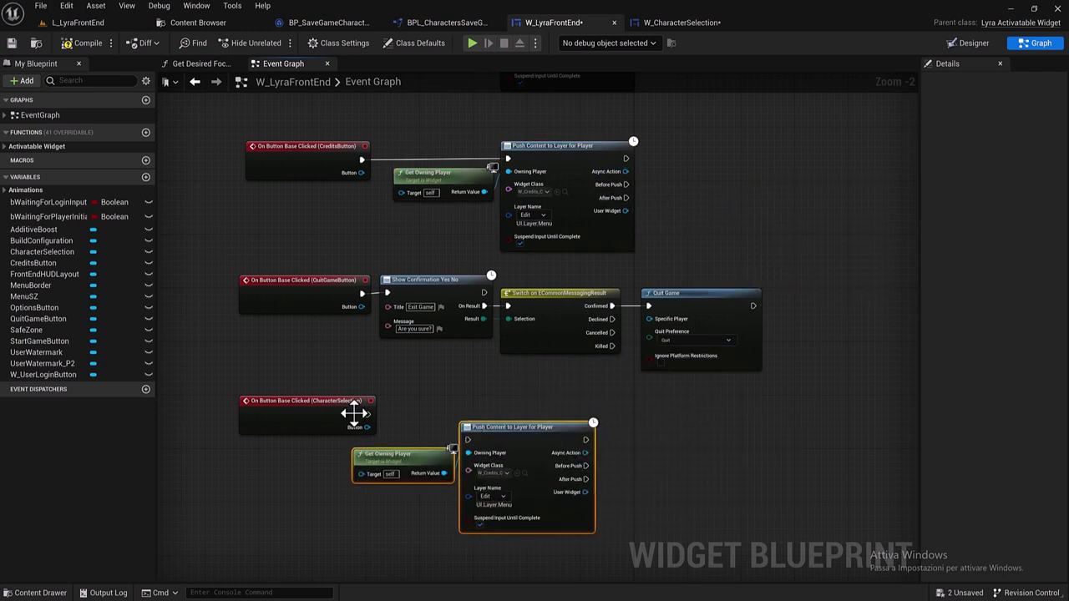
mouse_move(366, 414)
mouse_down()
mouse_move(466, 438)
mouse_move(489, 408)
mouse_up()
mouse_move(394, 477)
mouse_down()
mouse_move(368, 516)
mouse_move(328, 459)
mouse_up()
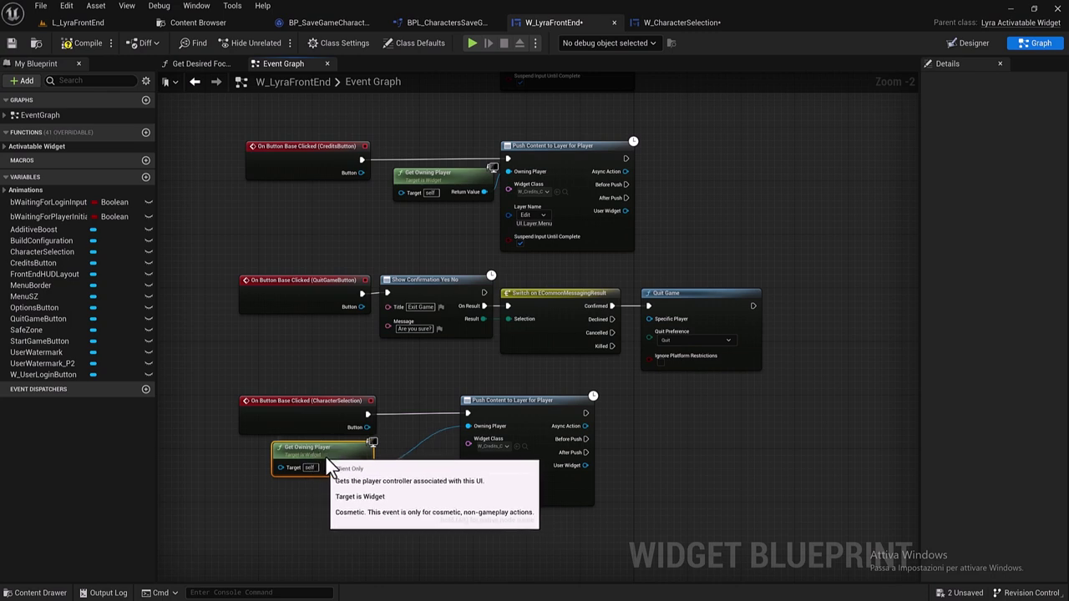
drag(485, 408, 439, 408)
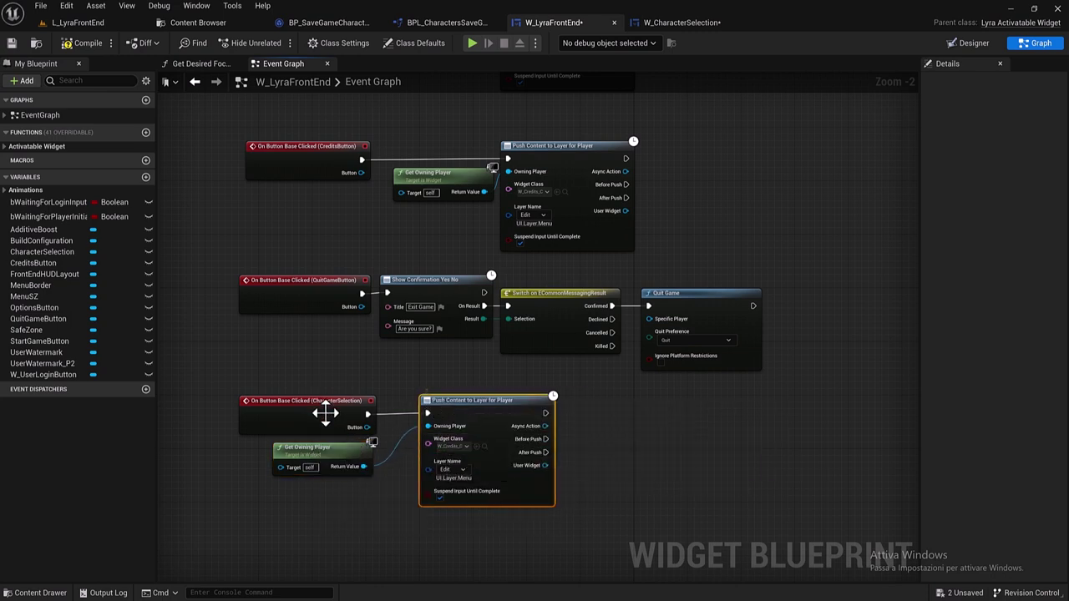
drag(336, 389, 438, 428)
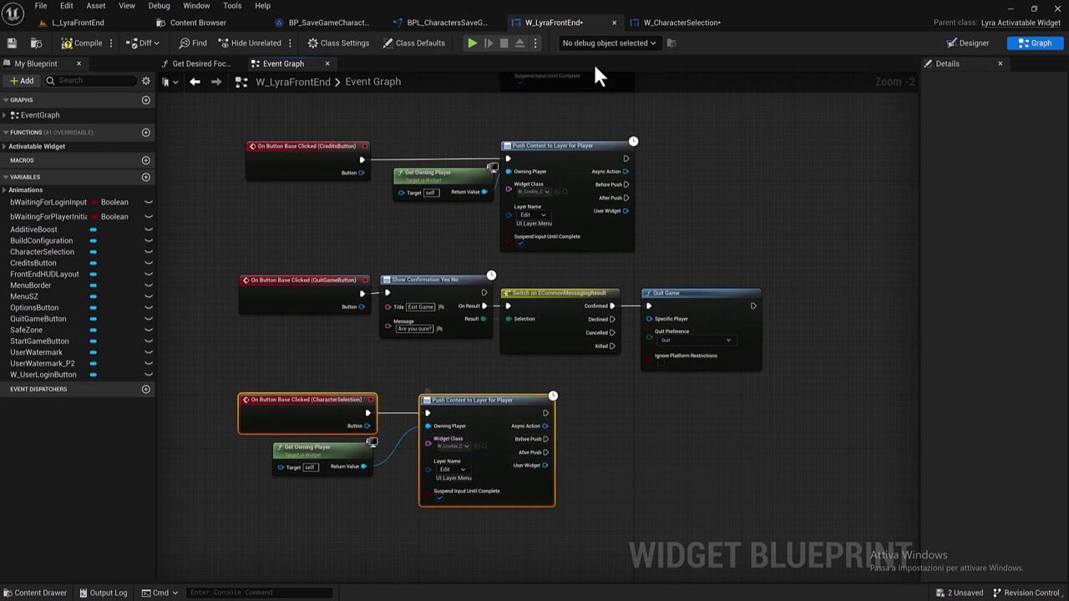
click(654, 26)
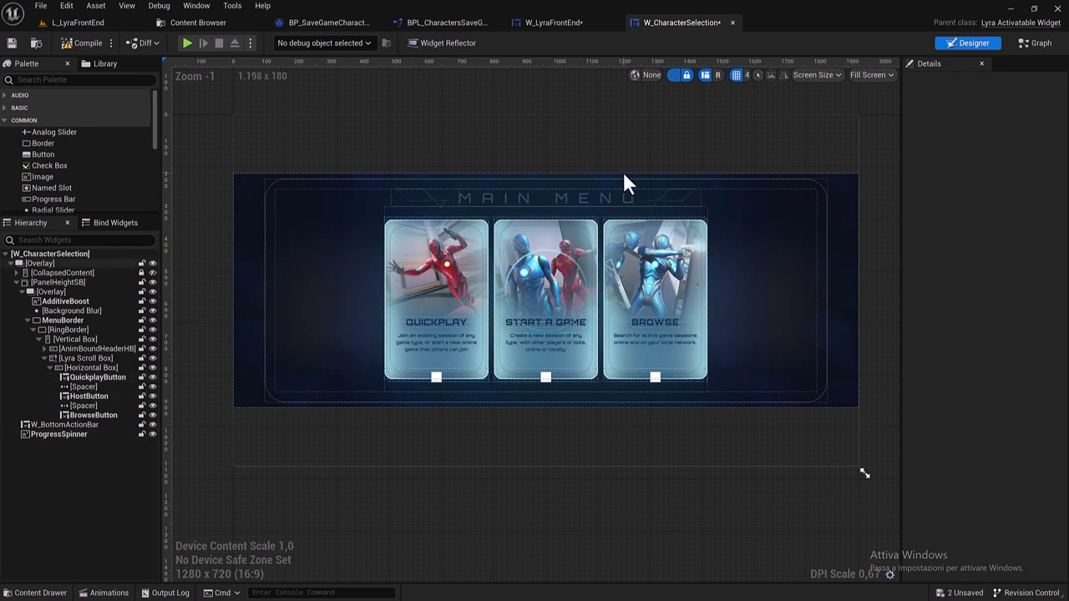
click(578, 23)
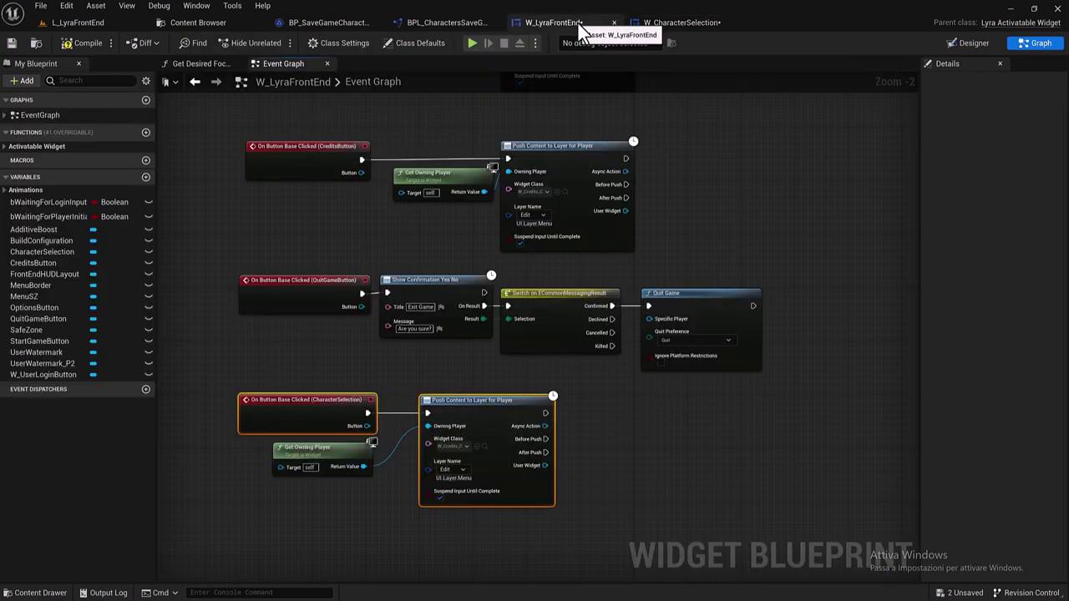
click(196, 22)
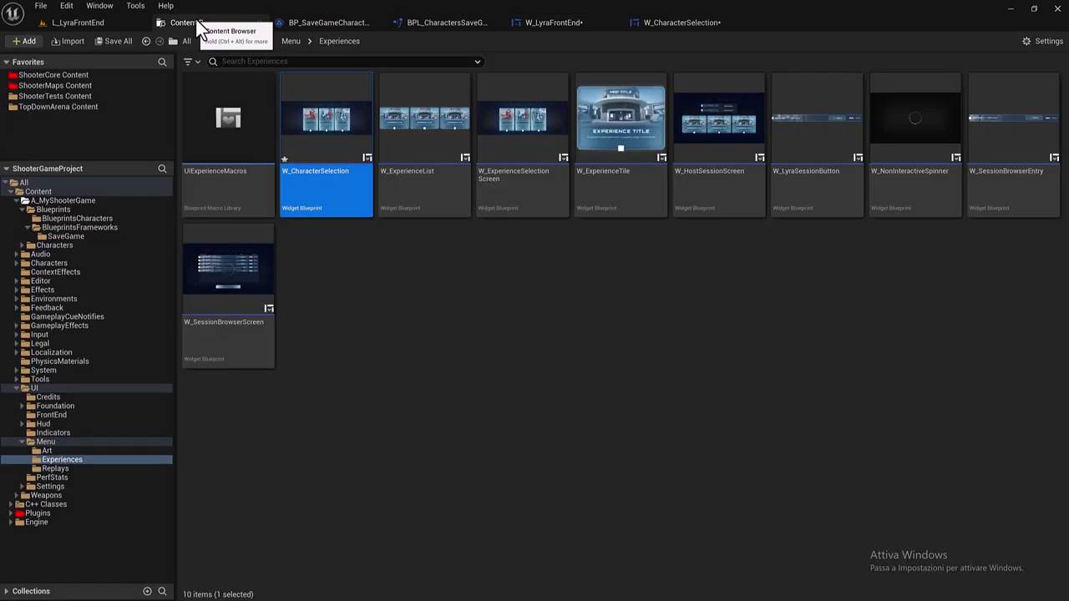
click(439, 307)
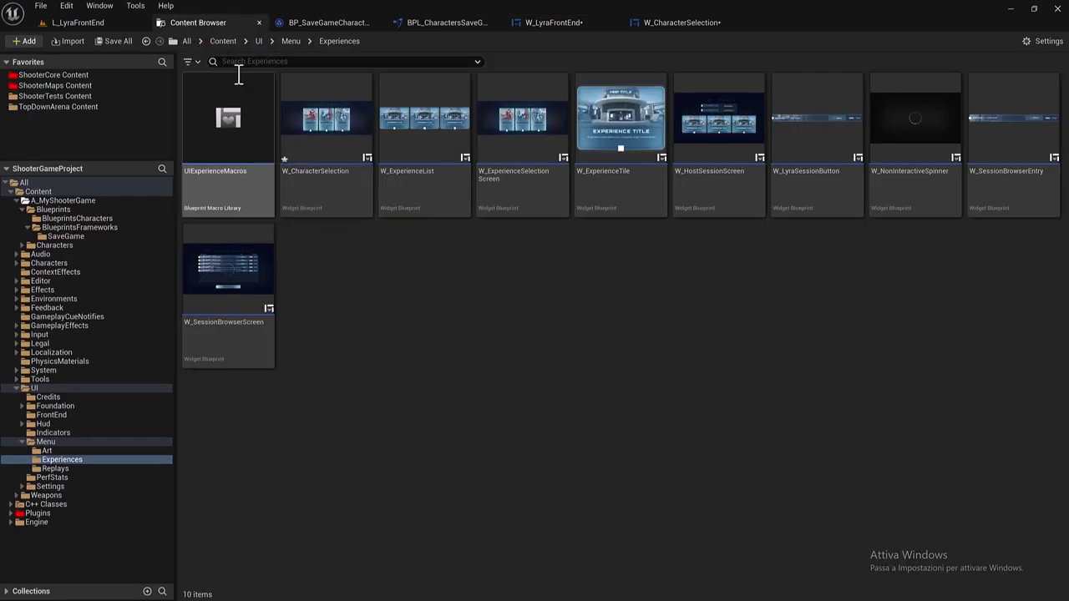
click(297, 181)
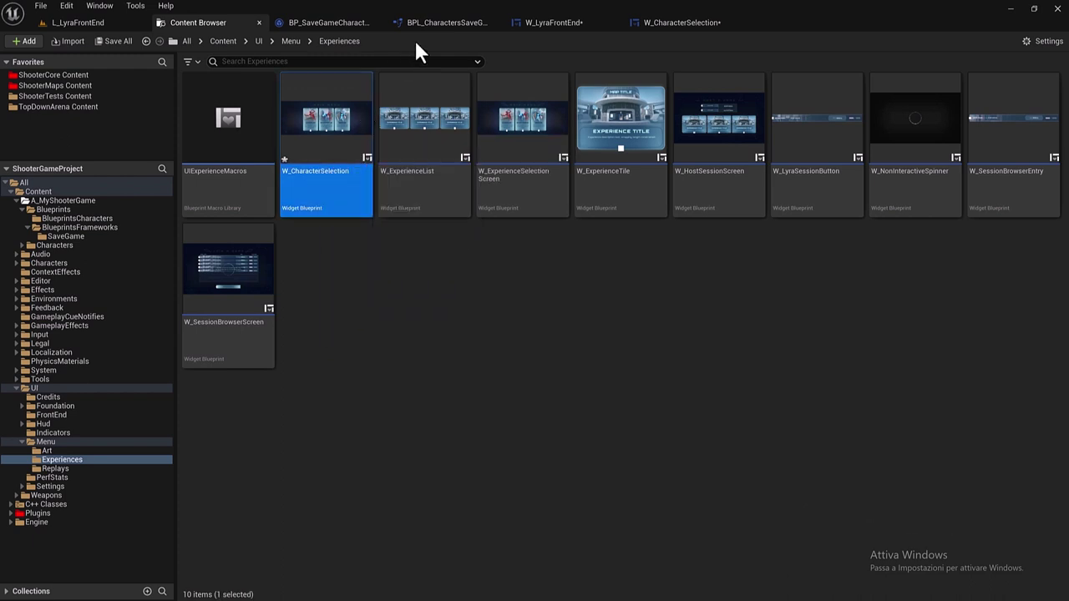
click(552, 22)
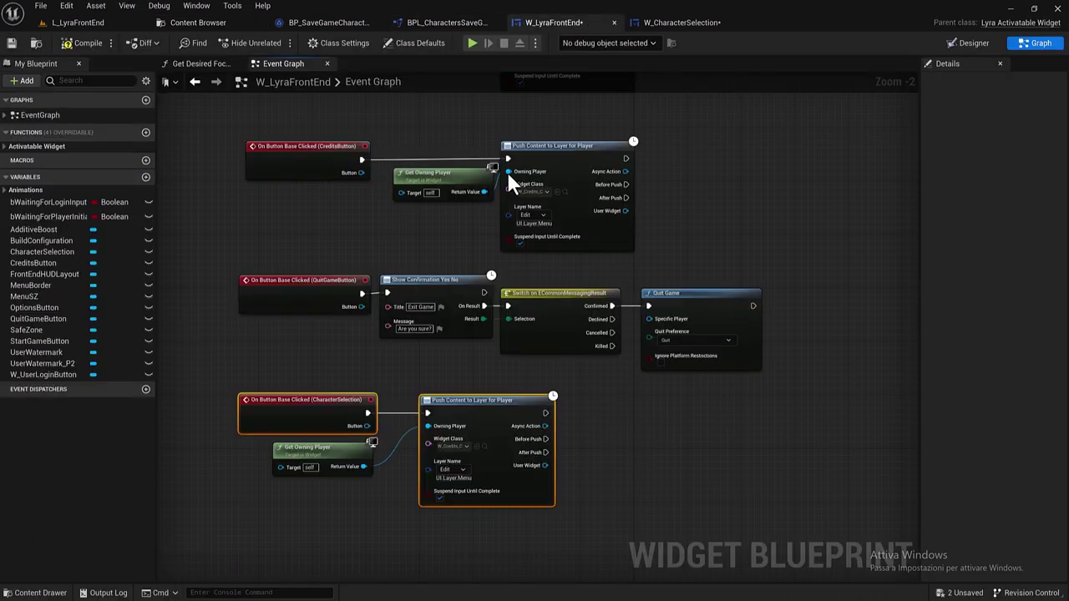
Set the push node's Widget Class to W_CharacterSelection, then compile and save W_LyraFrontEnd.
click(475, 445)
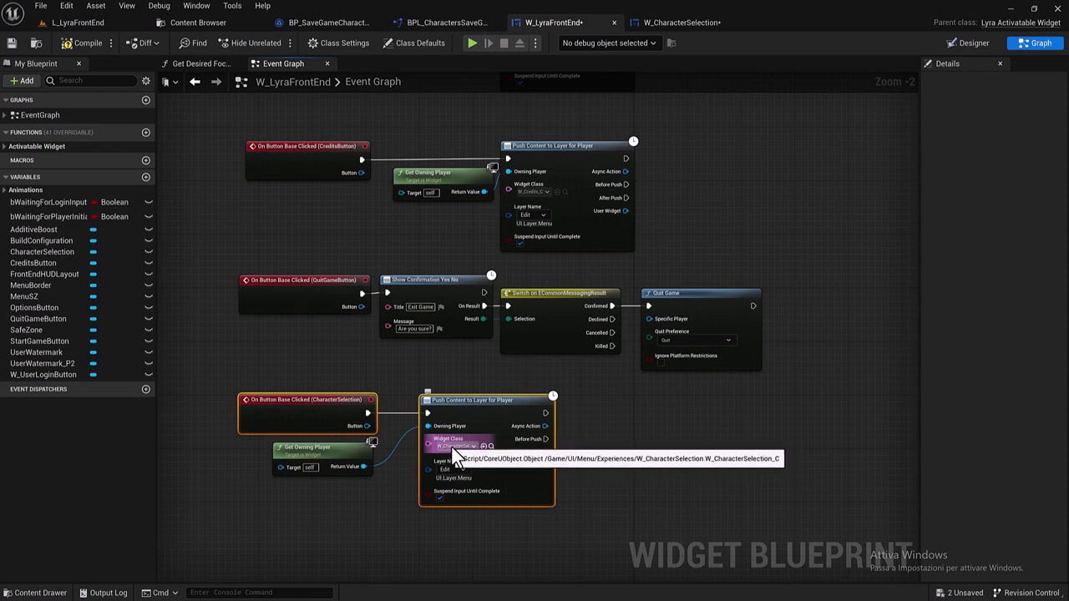
click(470, 446)
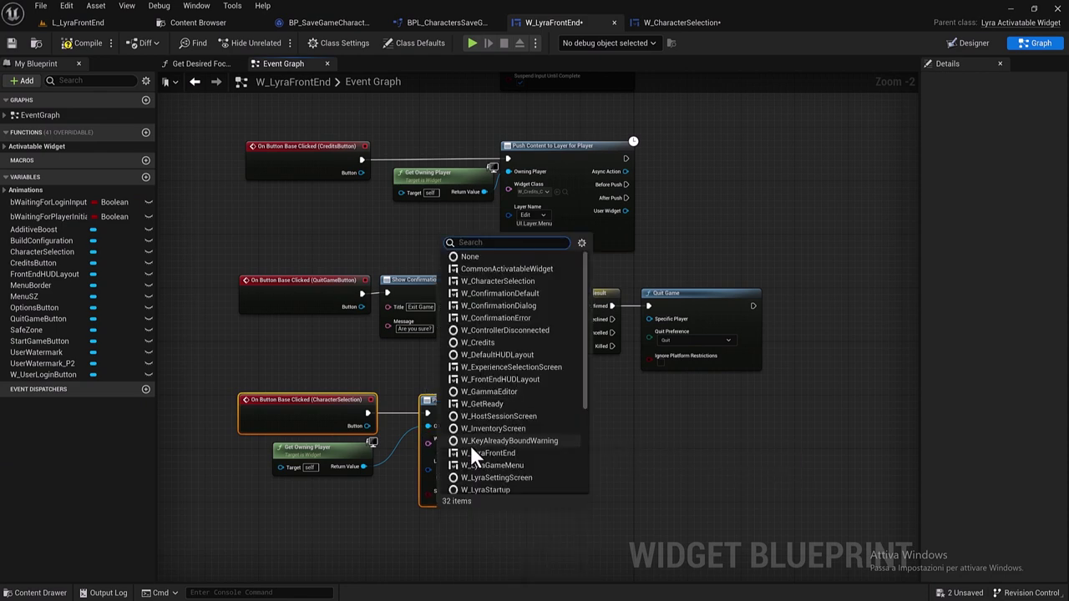
click(594, 501)
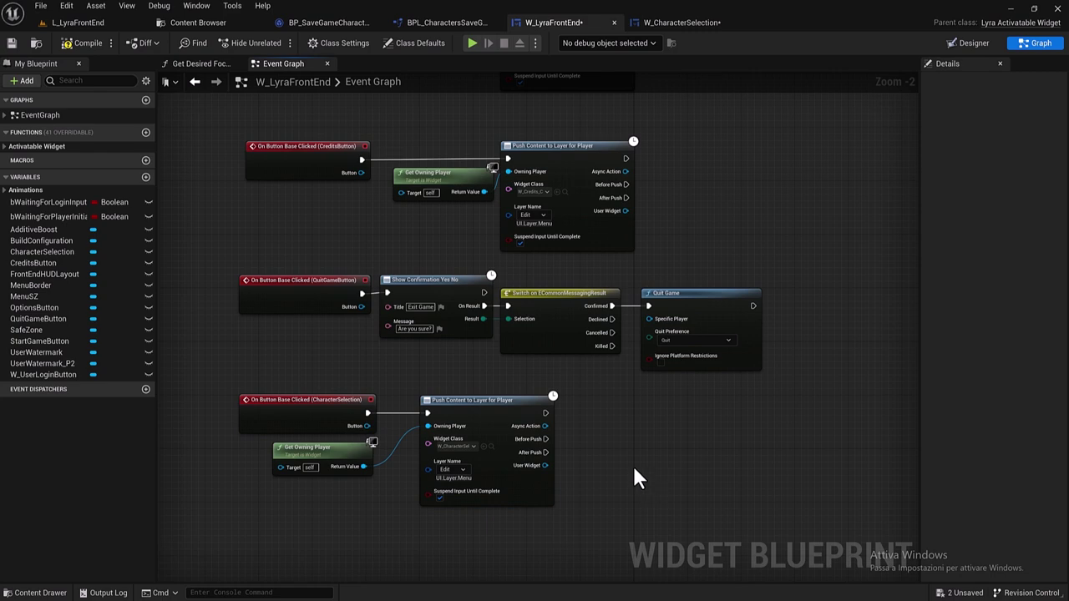
right_drag(632, 464, 619, 409)
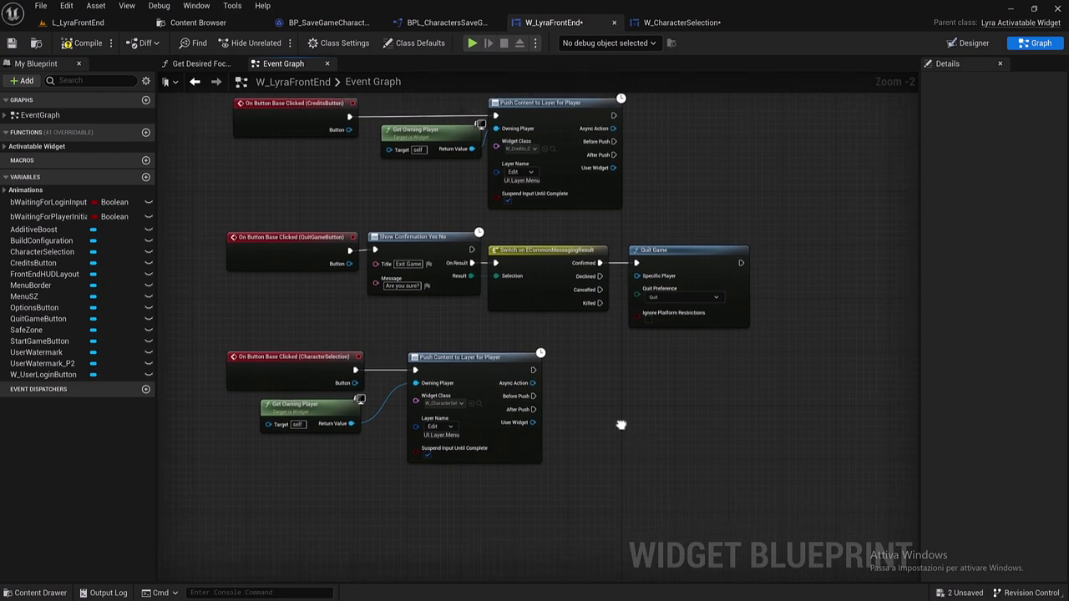
click(86, 46)
click(12, 42)
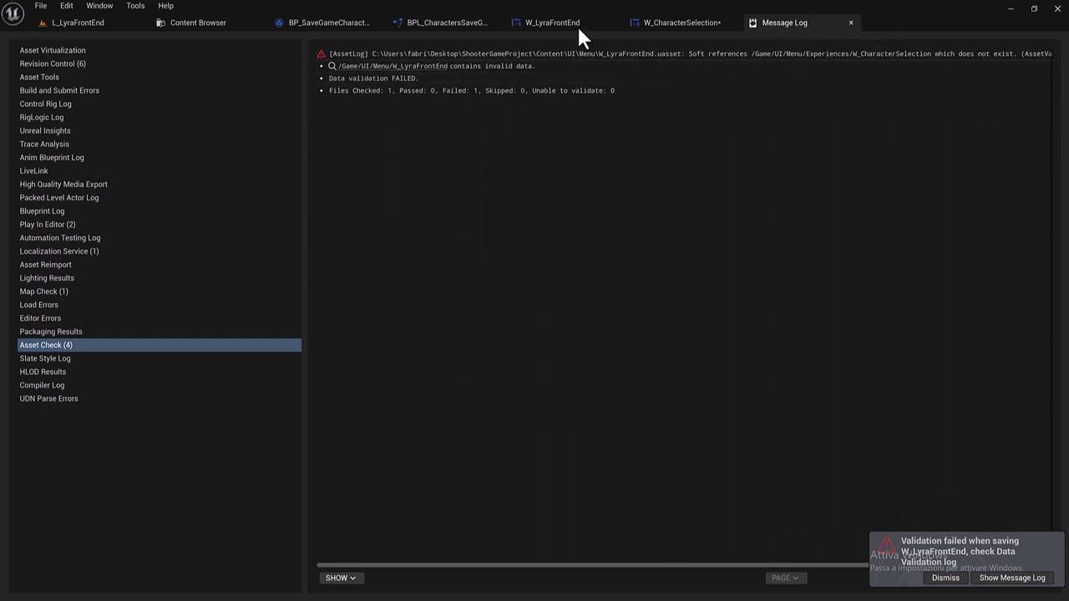
Return to the W_CharacterSelection designer, reposition the menu preview and select the Quickplay card.
click(851, 23)
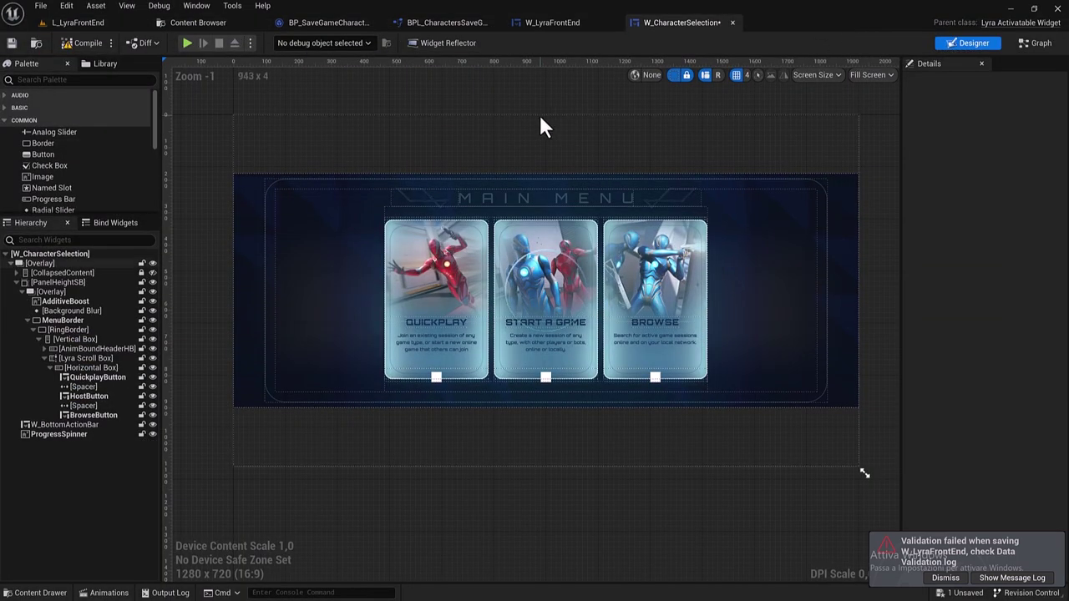
right_drag(541, 127, 550, 141)
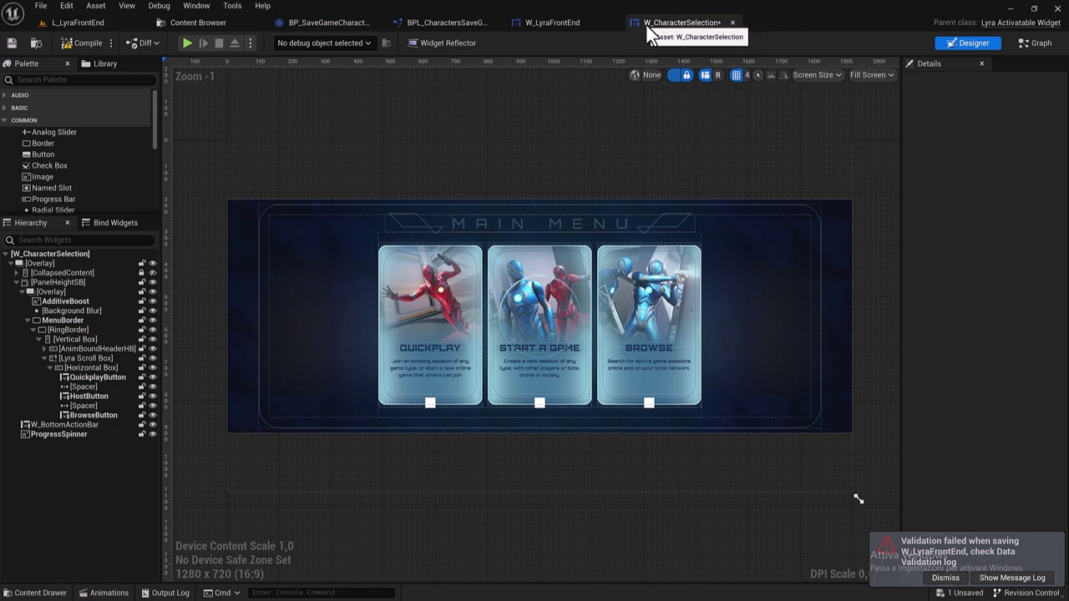
right_drag(594, 179, 537, 165)
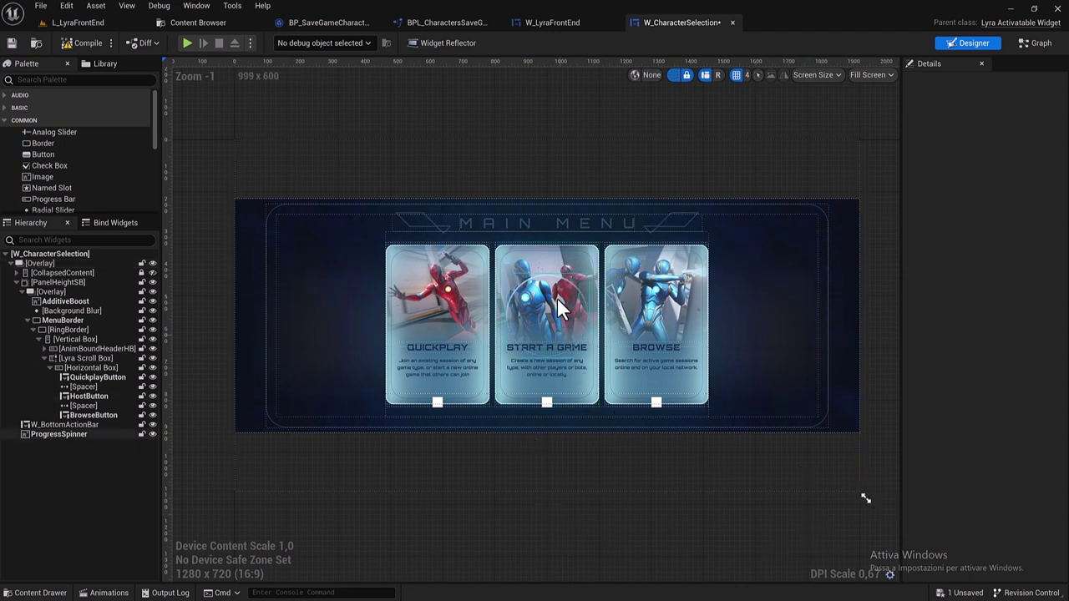
right_drag(535, 176, 515, 146)
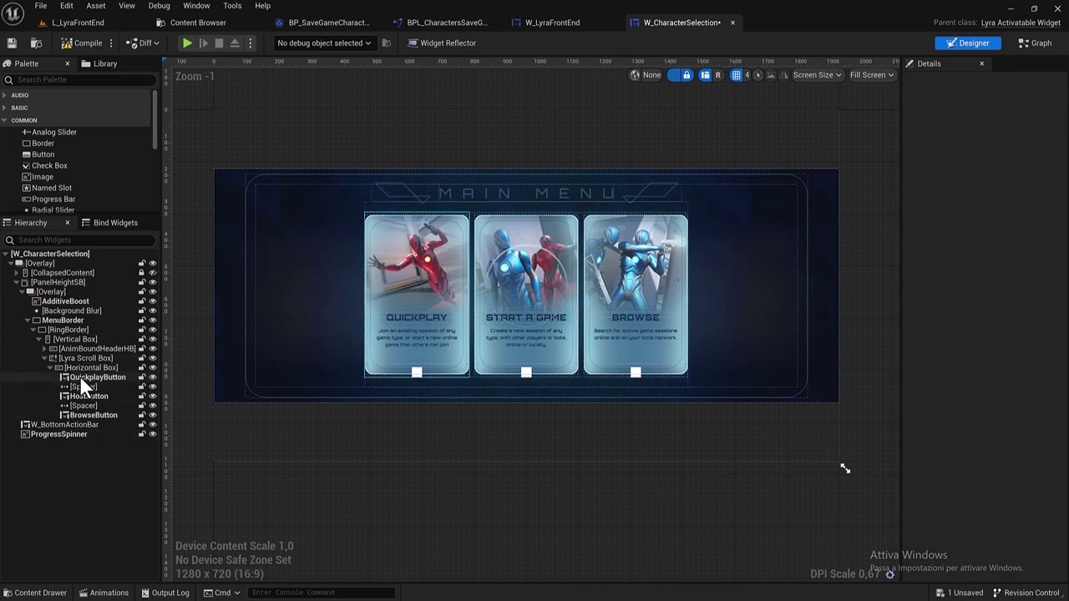
click(430, 296)
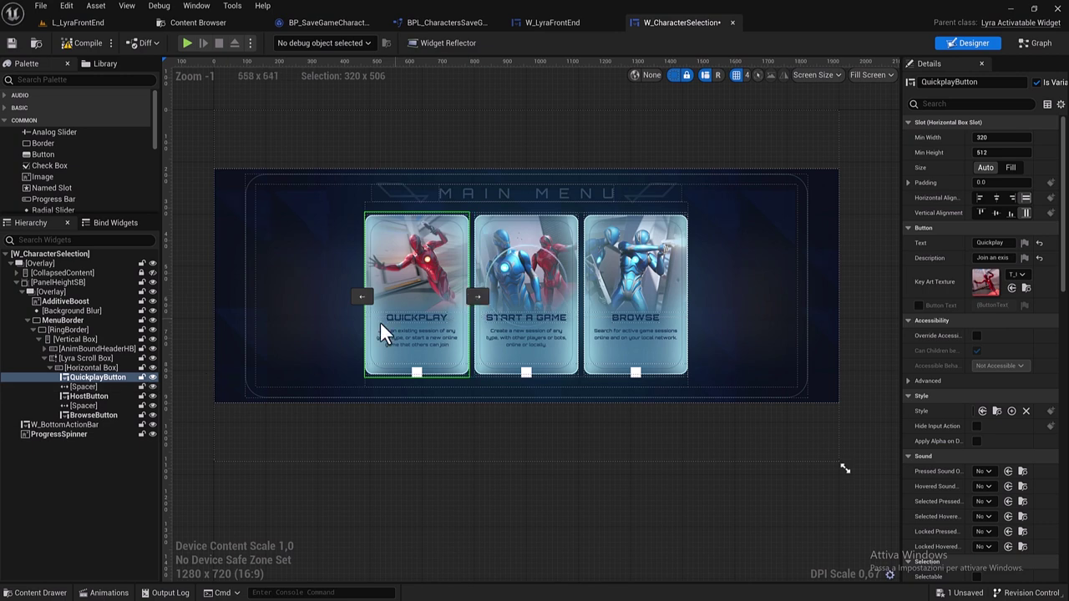
Duplicate QuickplayButton and a Spacer, moving the spacer between the first two cards.
right_click(98, 379)
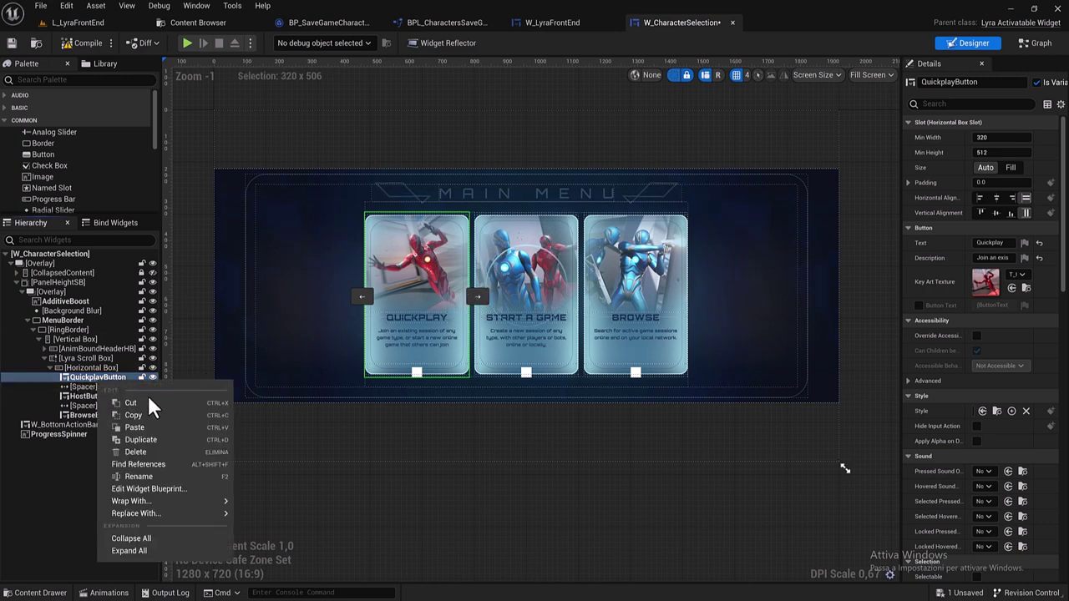
click(152, 438)
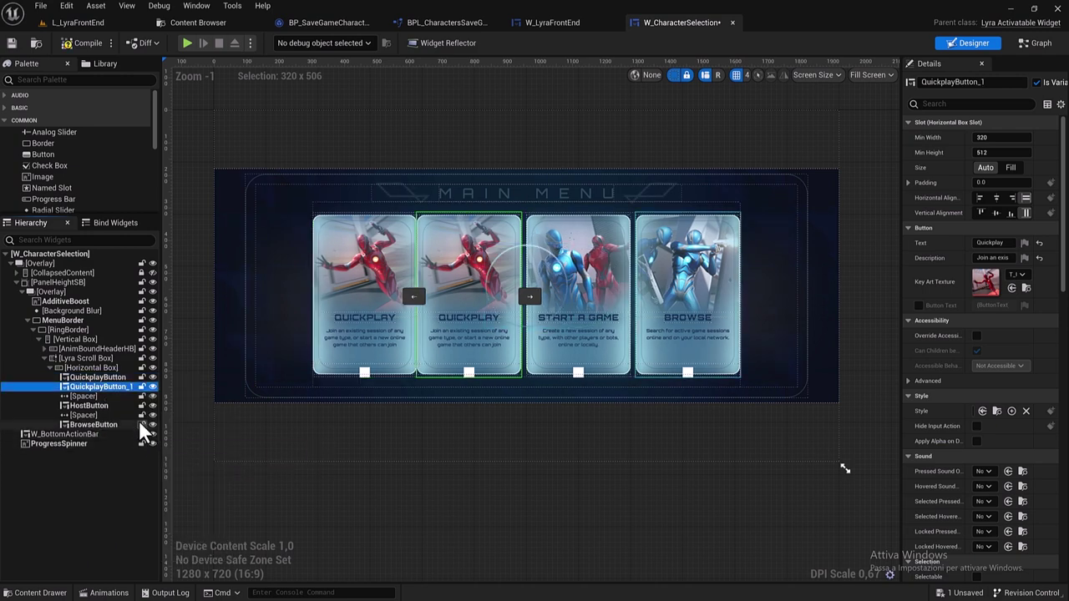
click(86, 397)
right_click(86, 396)
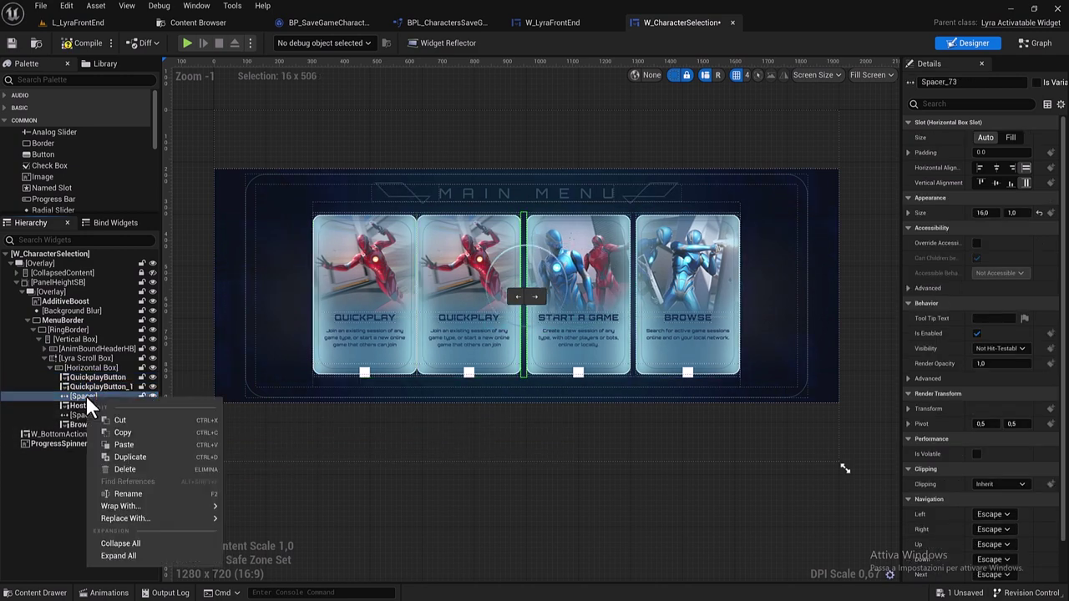
click(137, 450)
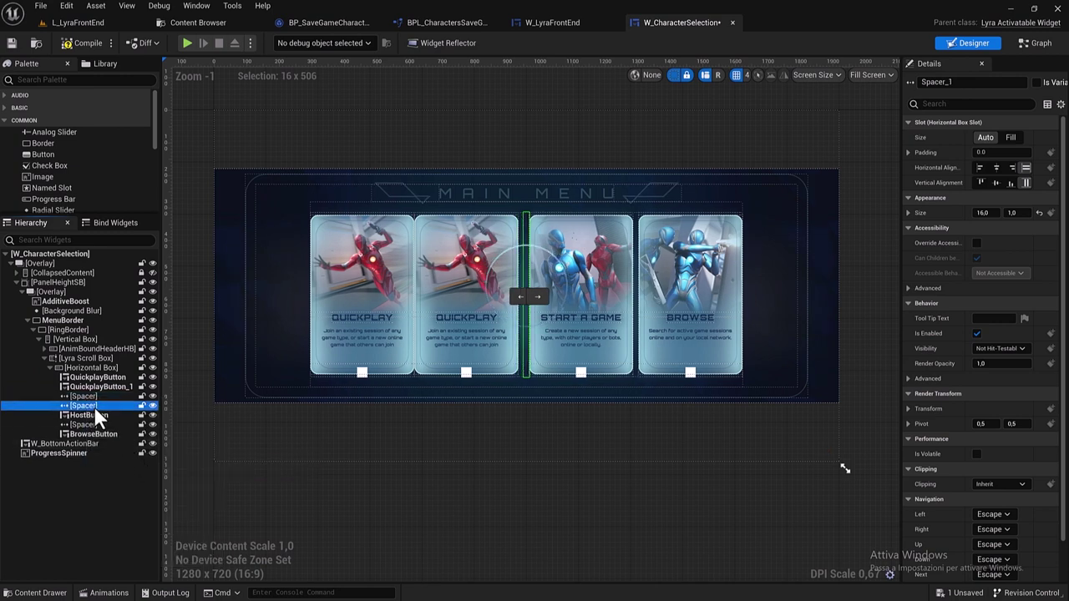
drag(79, 394, 82, 381)
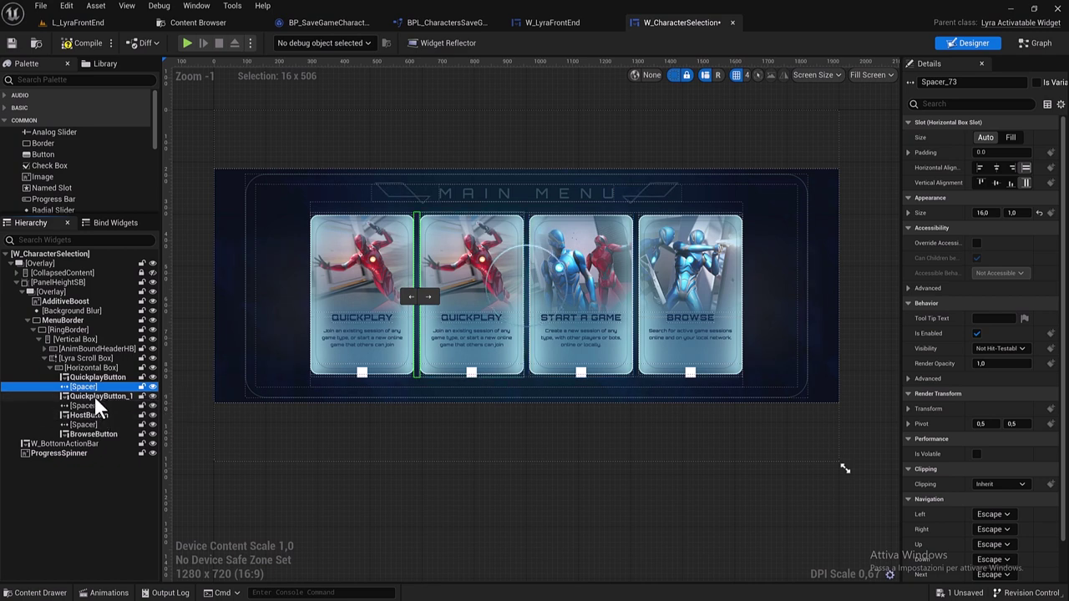
click(89, 377)
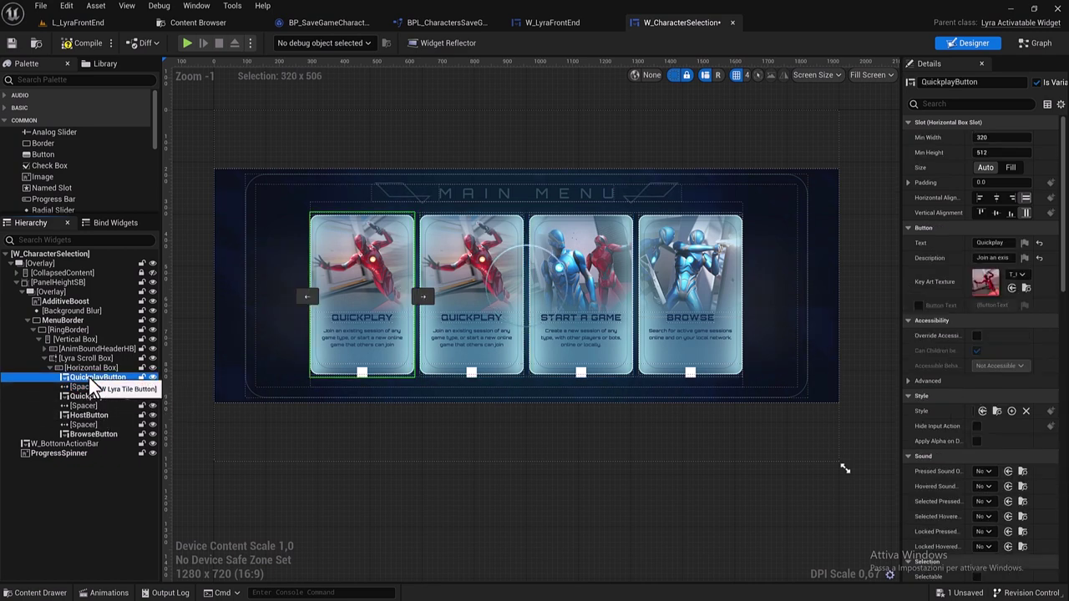
Rename QuickplayButton to GraceButton and QuickplayButton_1 to GregButton_1.
click(106, 379)
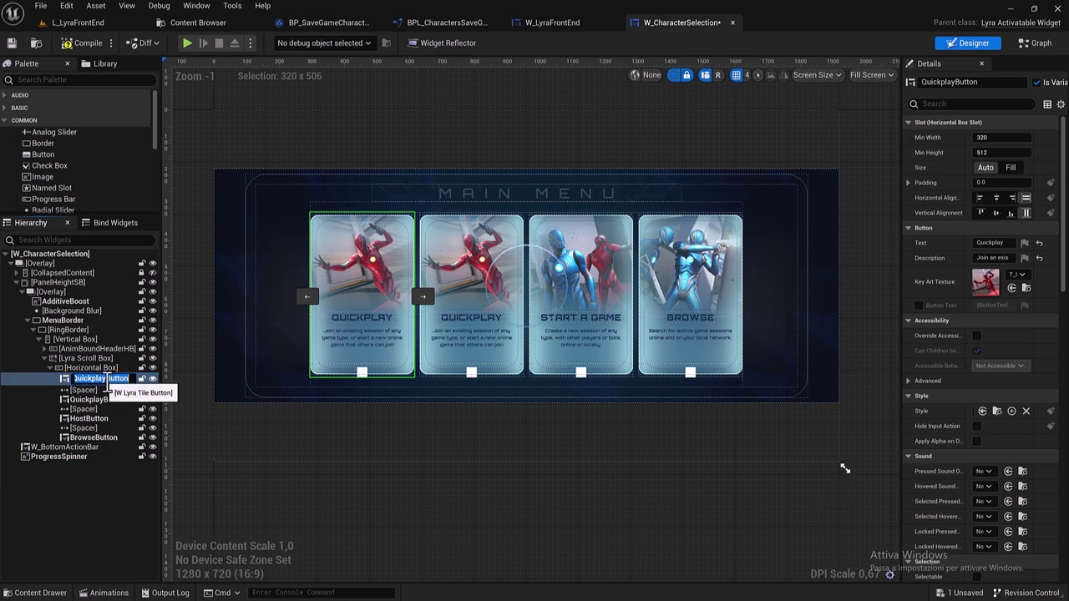
text(gRACE)
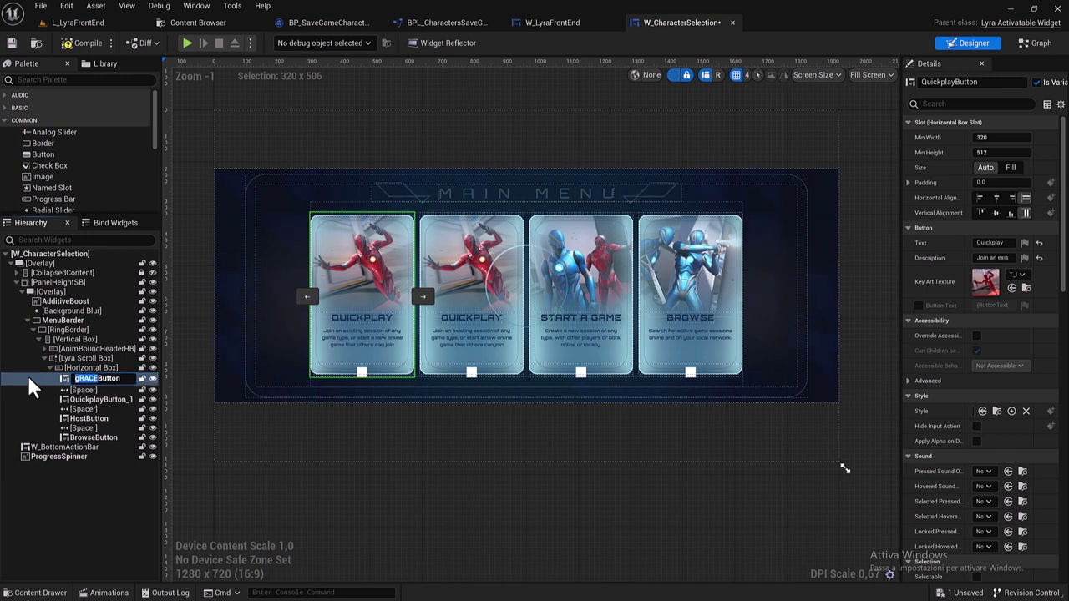
text(Grace)
key(Return)
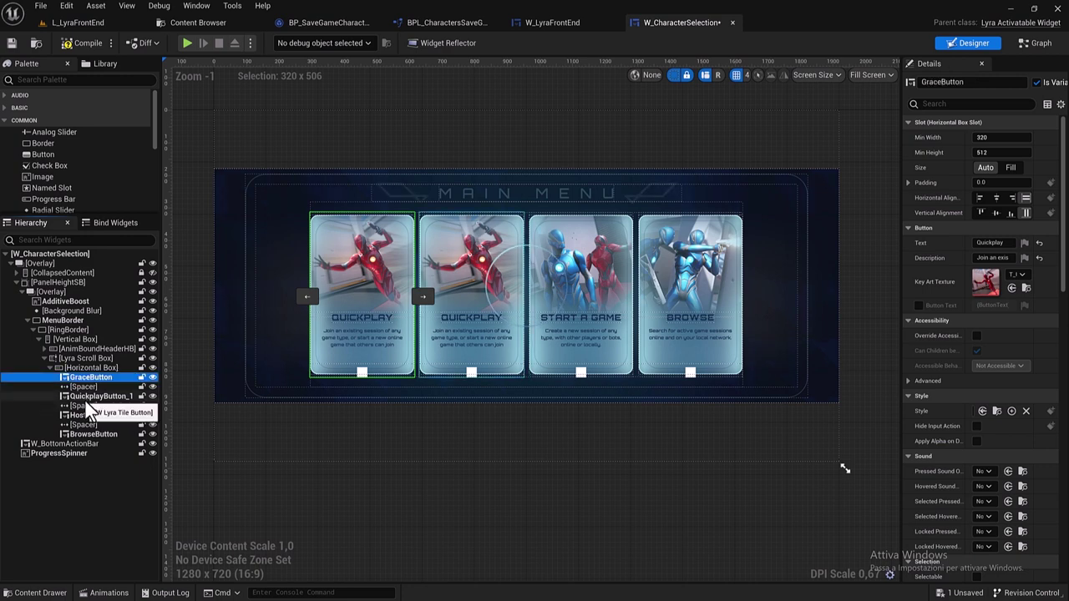
double_click(85, 400)
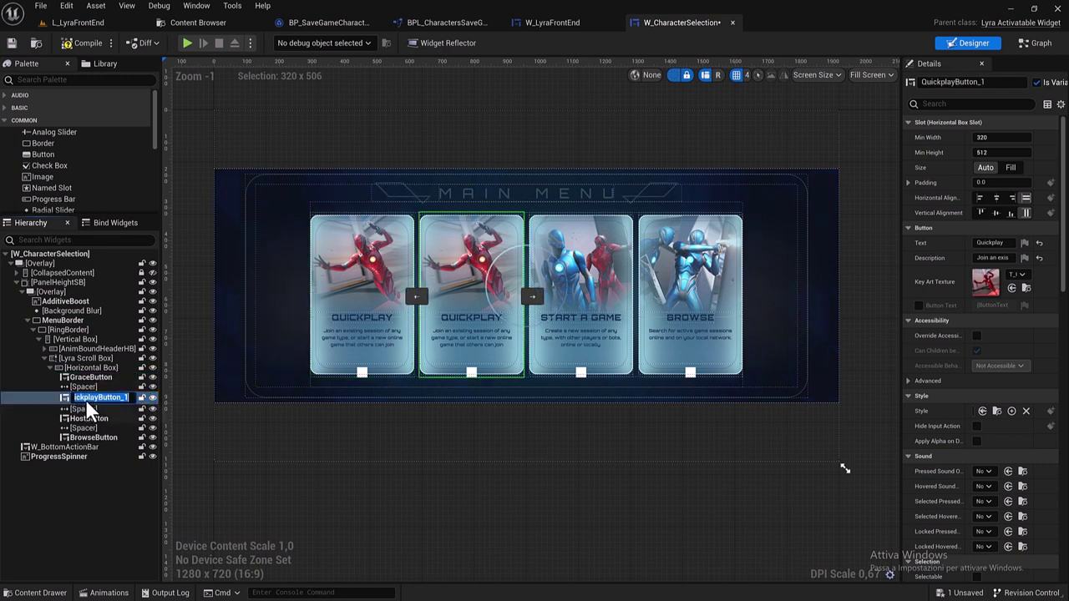
drag(97, 398, 57, 396)
text(Gre)
text(g)
key(Return)
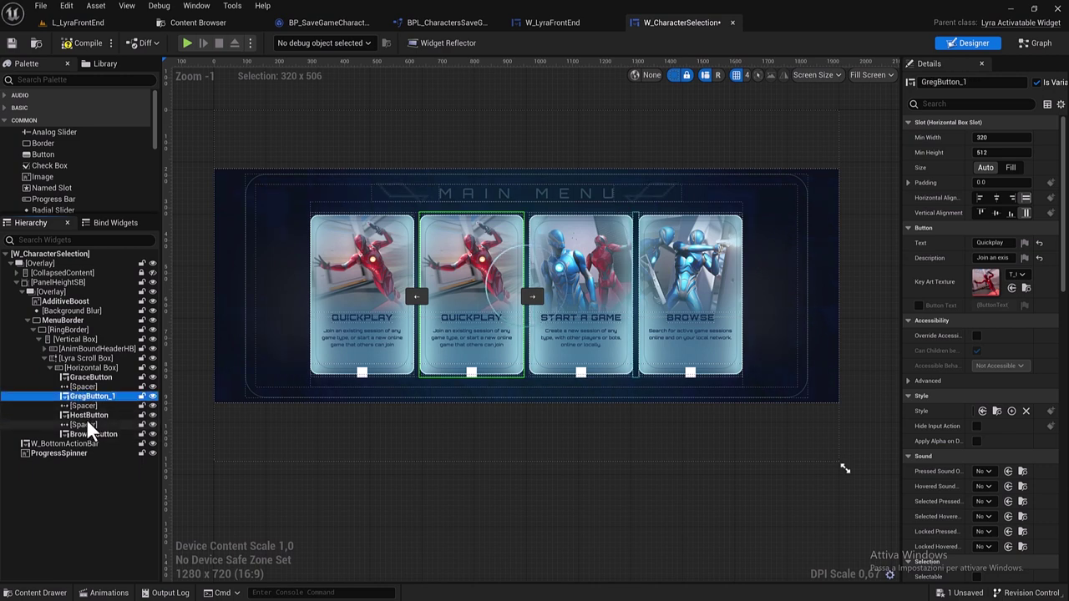
Rename HostButton to OrlaButton and BrowseButton to WallaceButton.
click(84, 415)
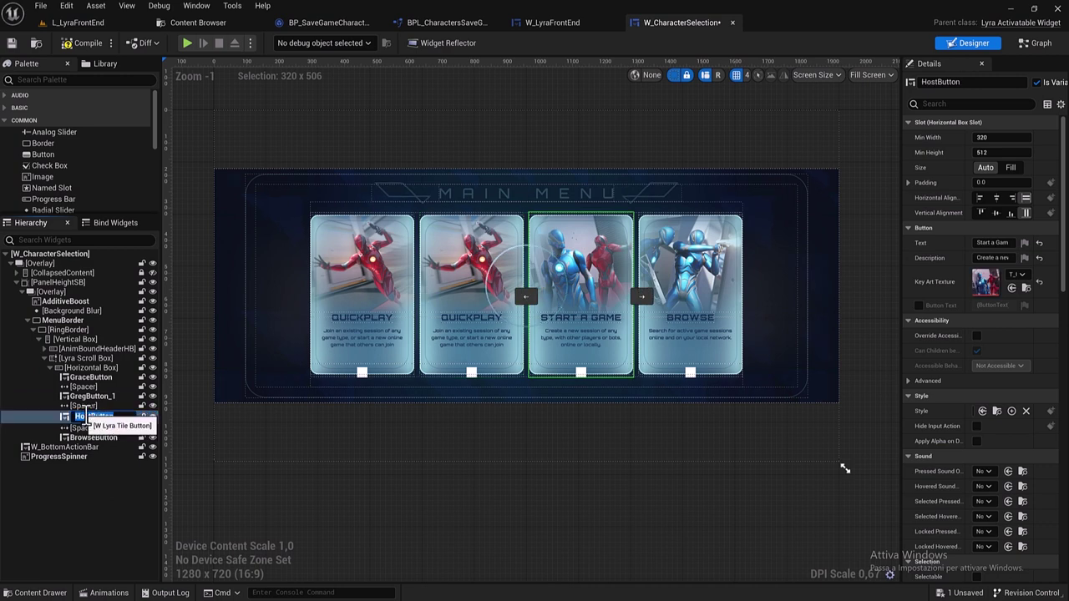
key(F2)
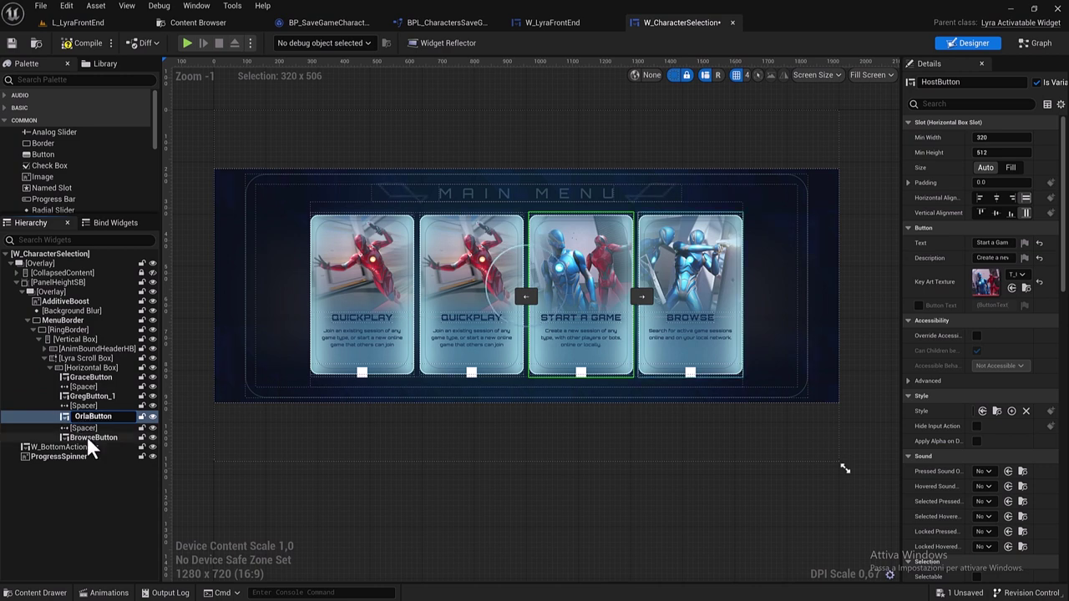
key(Return)
click(86, 435)
key(F2)
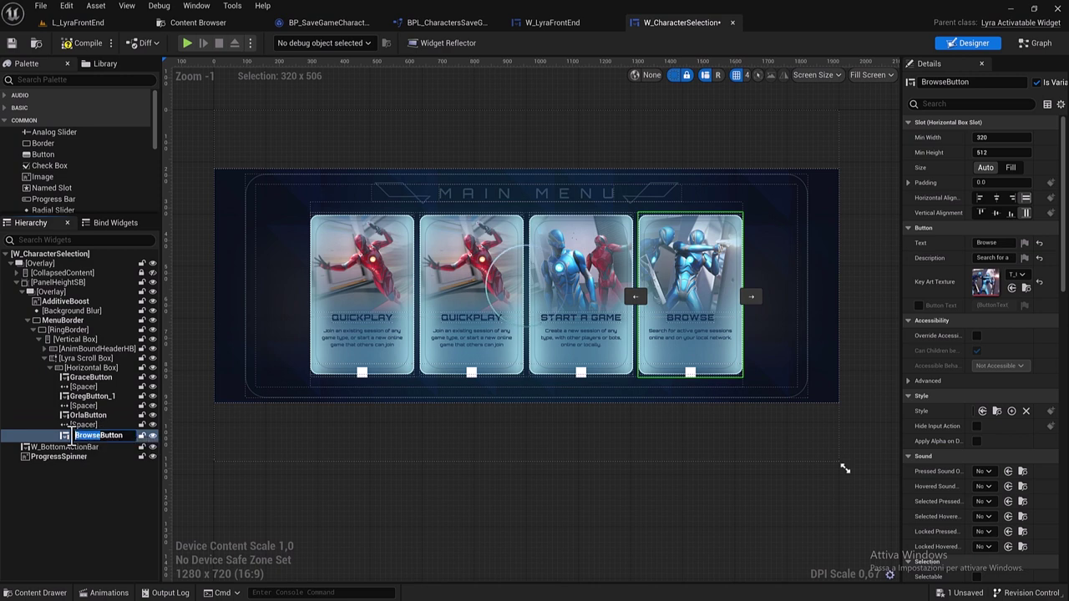
text(WalleButton)
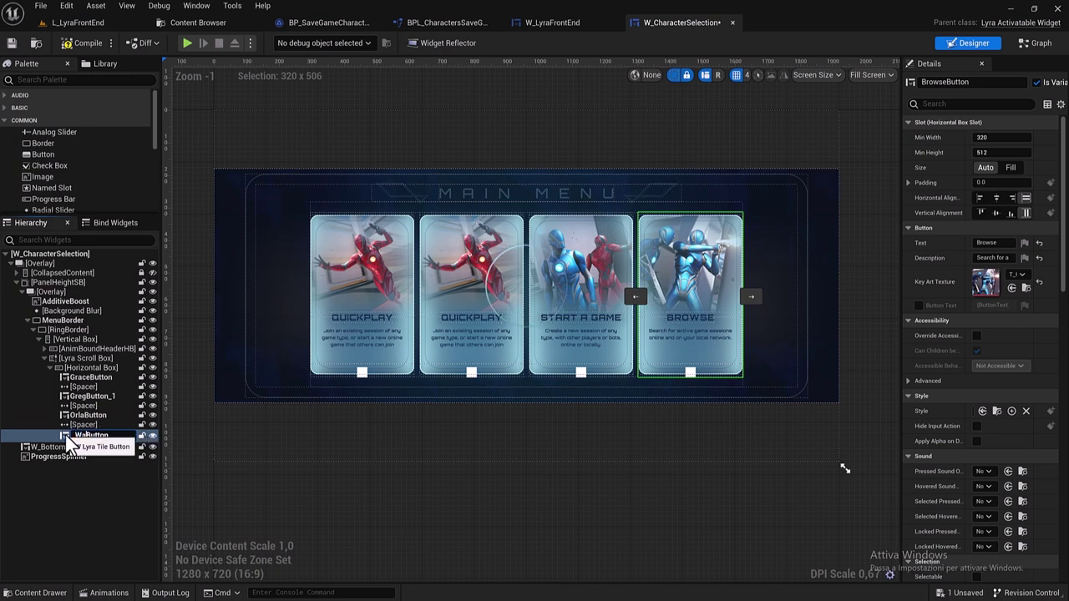
text(e)
key(Return)
click(102, 484)
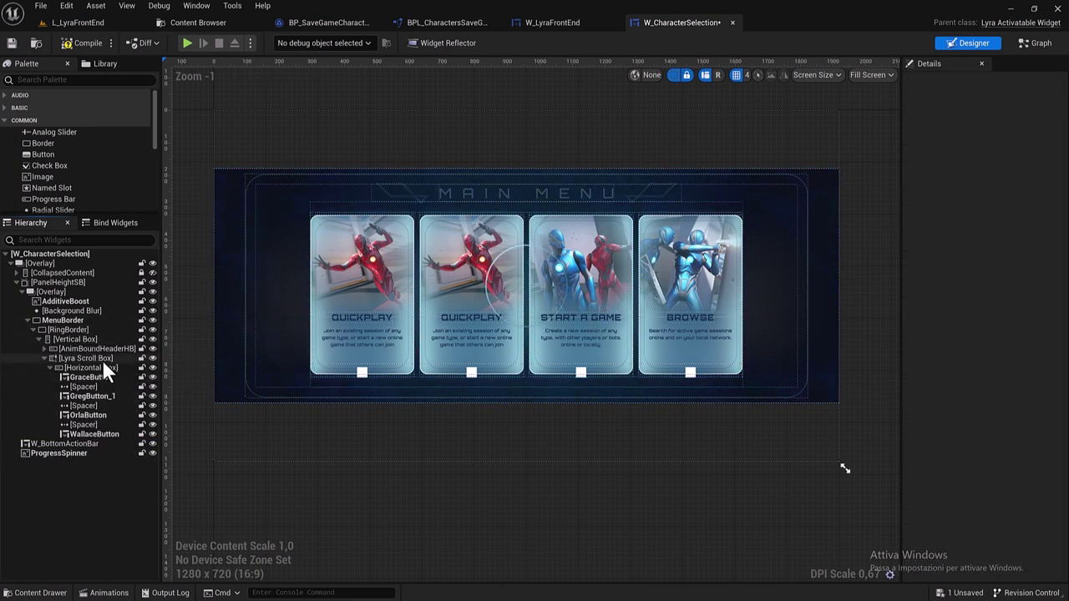
Set GraceButton's Text to GRACE and its Description to 'Play as Grace'.
click(89, 377)
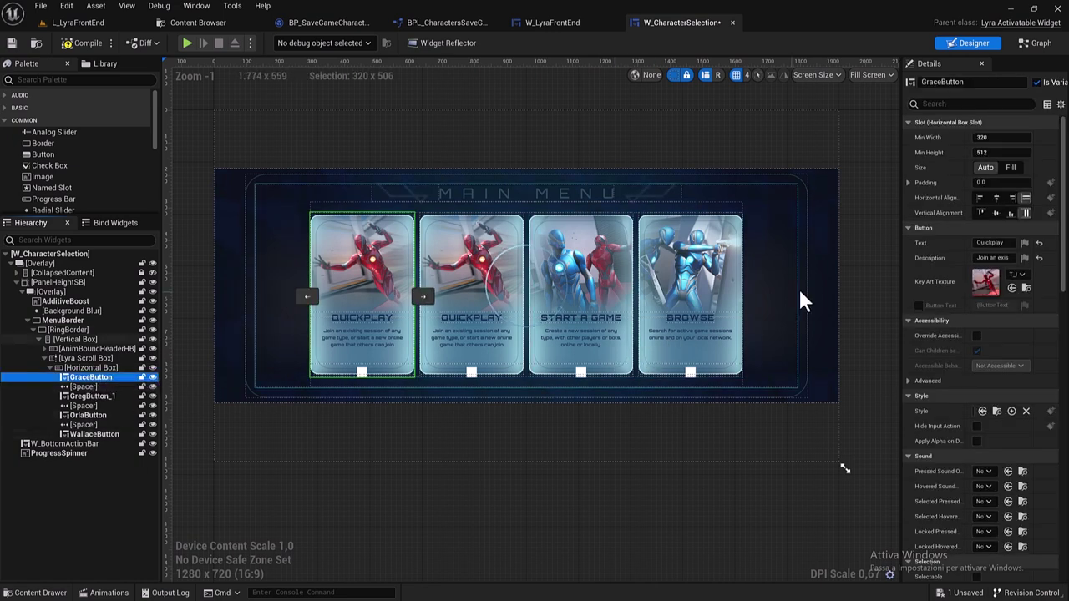
drag(900, 252, 805, 251)
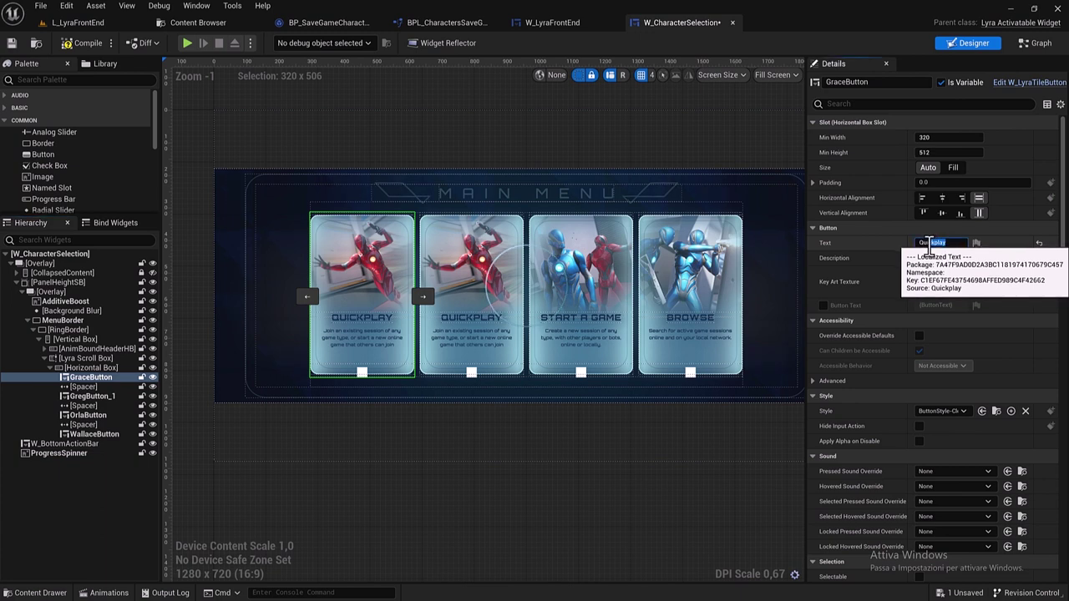
click(949, 242)
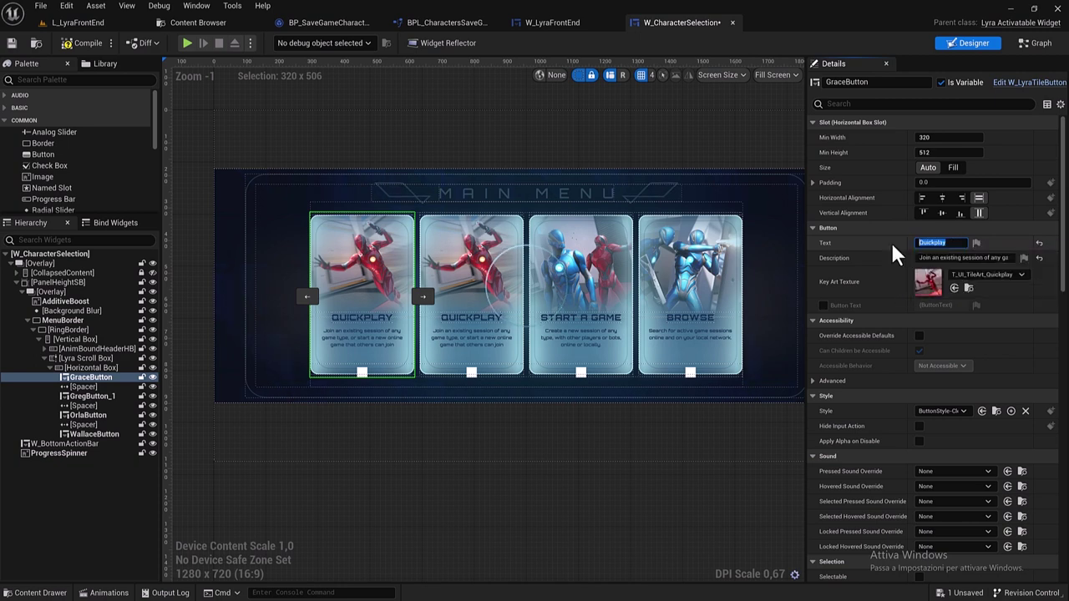
text(GRACE)
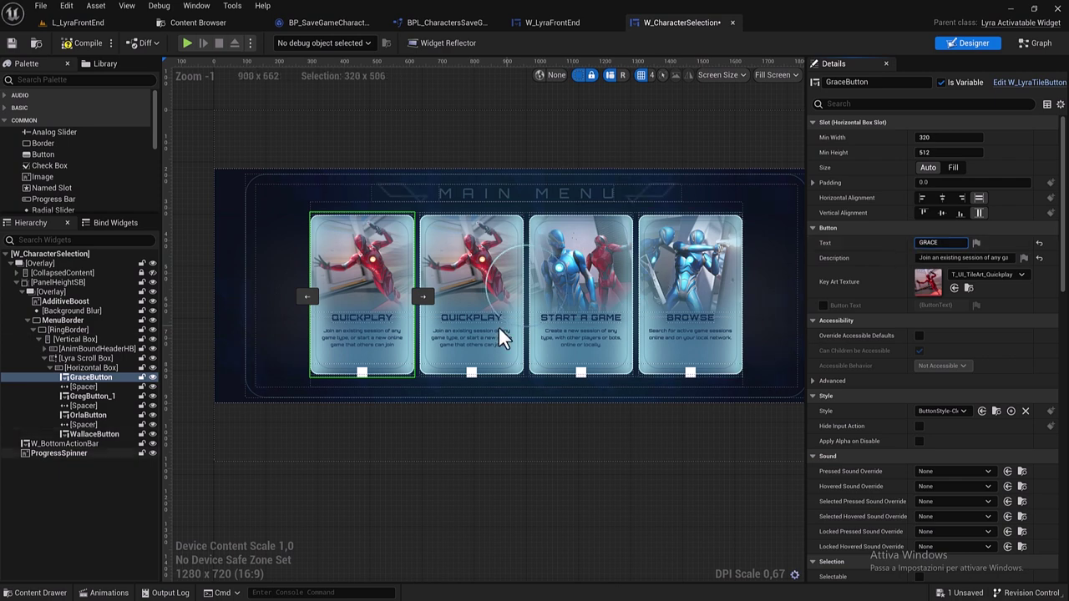
click(918, 258)
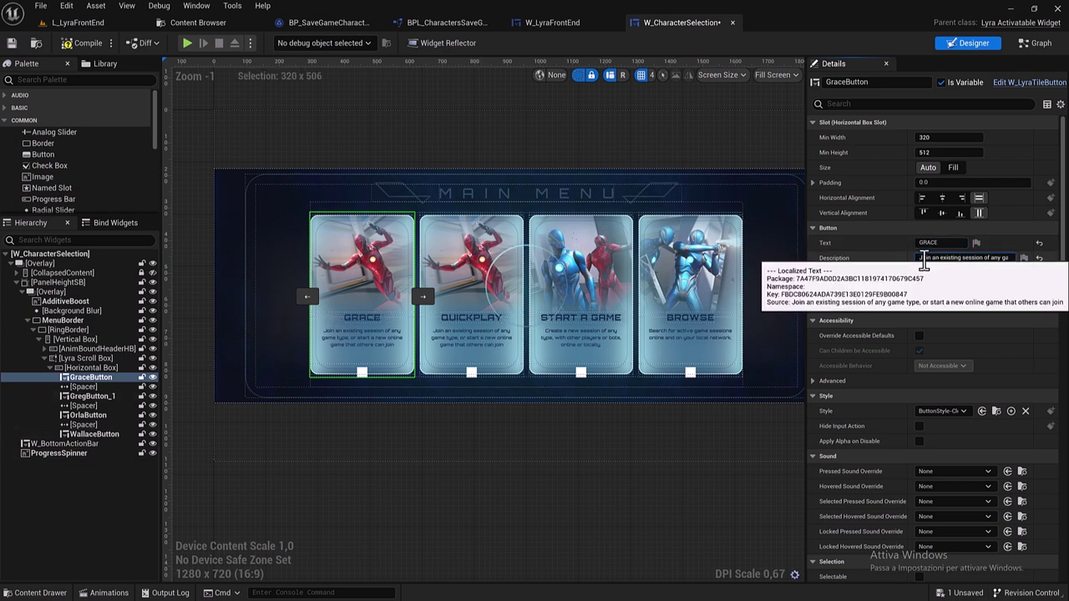
drag(922, 259, 1044, 259)
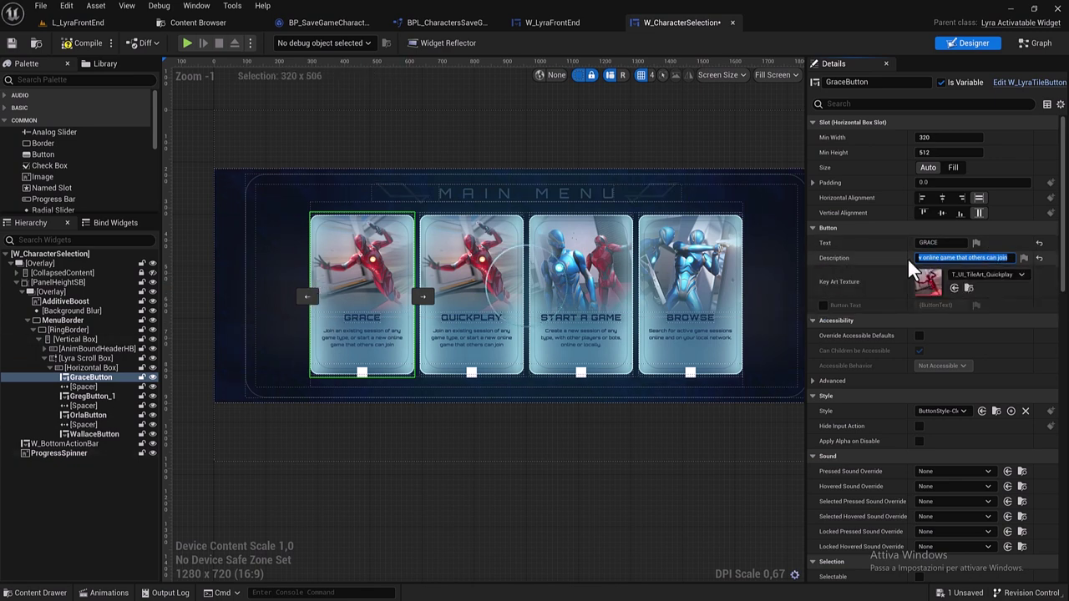
text(pl)
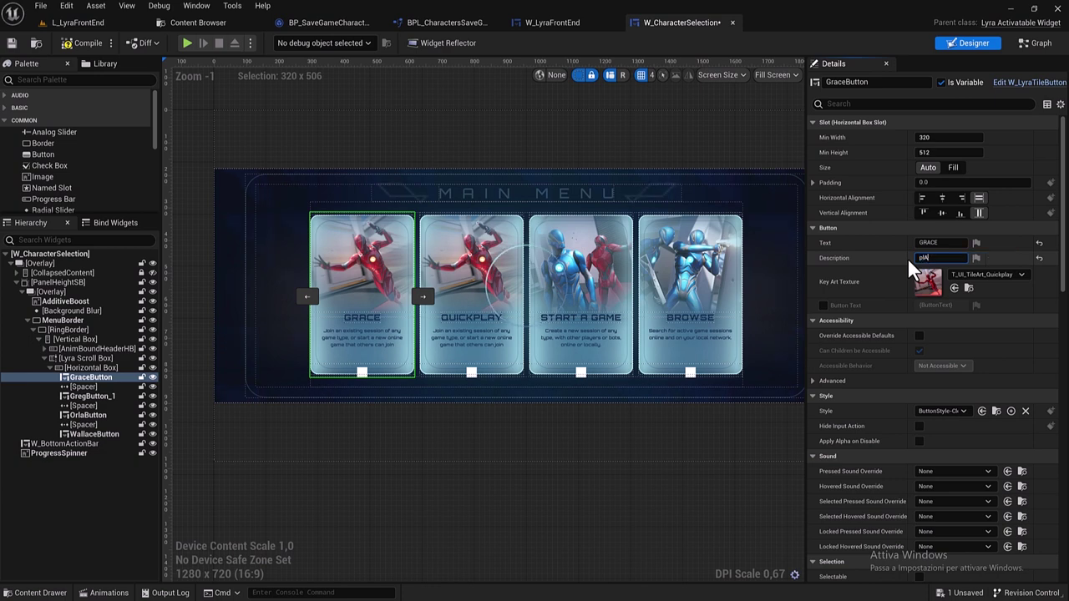
key(BackSpace)
key(BackSpace)
key(BackSpace)
text(sGrace)
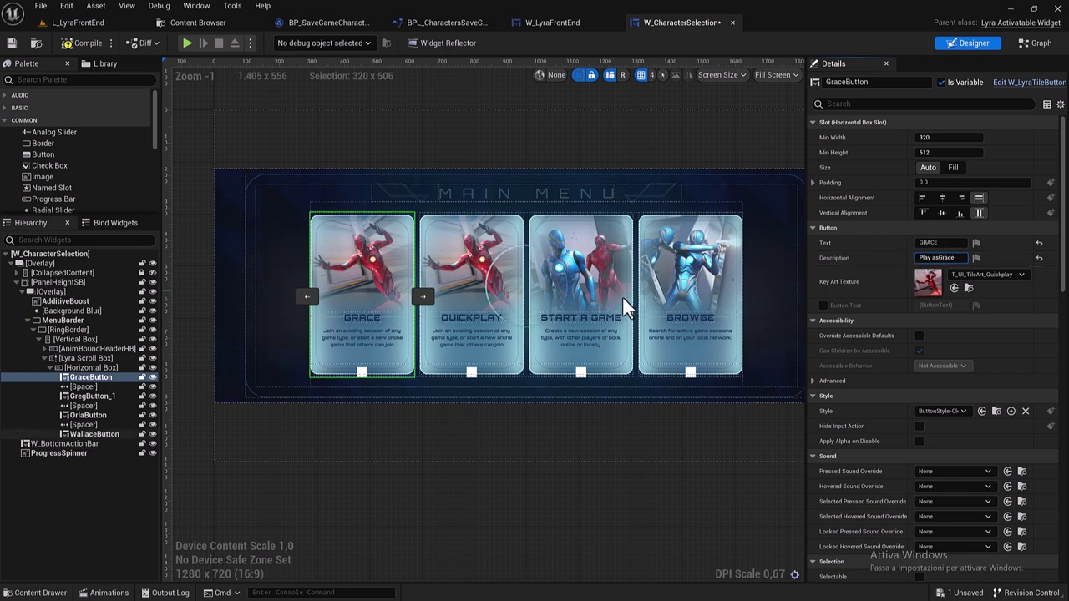
click(609, 456)
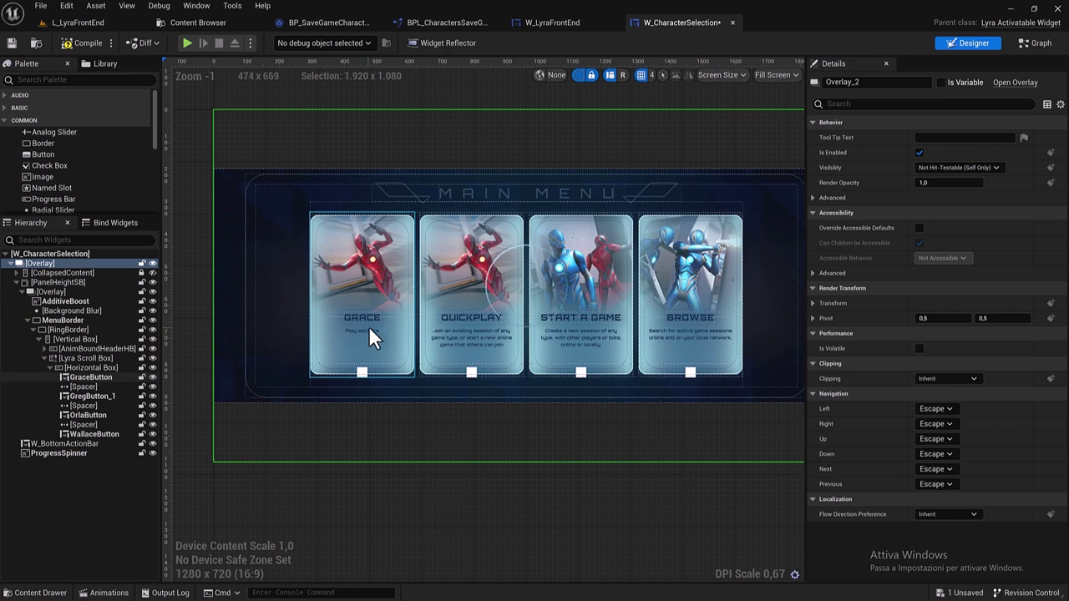
Set GregButton_1's Text to GREG and its Description to 'Play as Greg'.
click(452, 309)
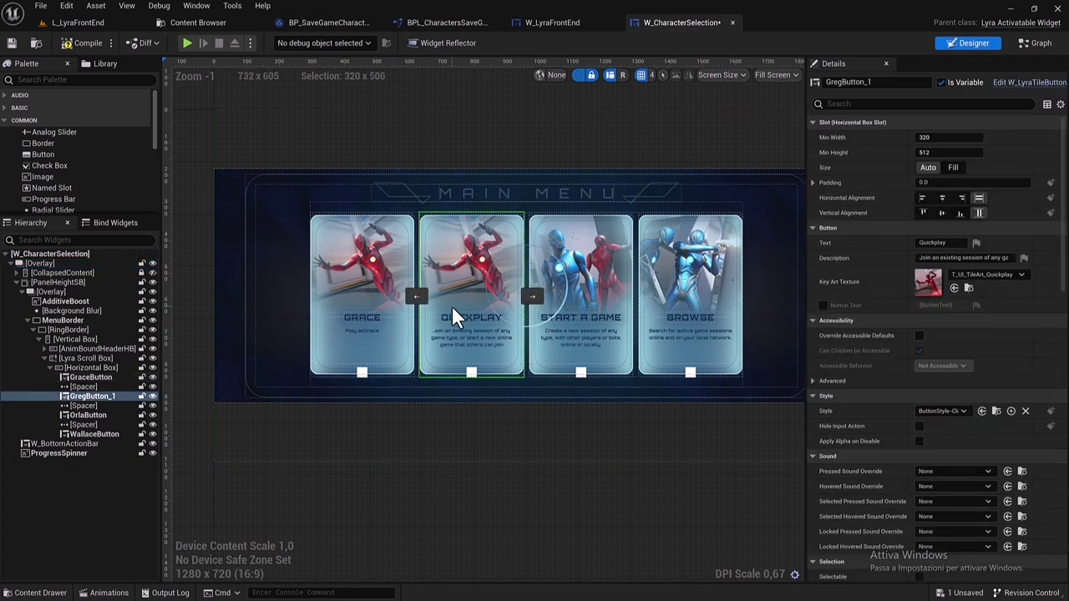
click(919, 243)
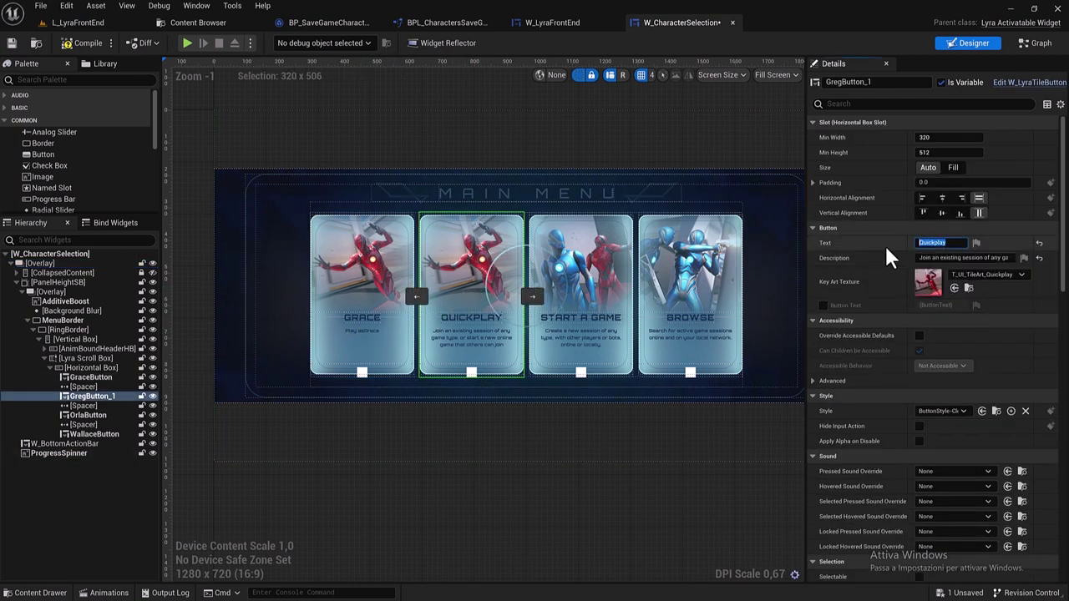
text(G)
text(REG)
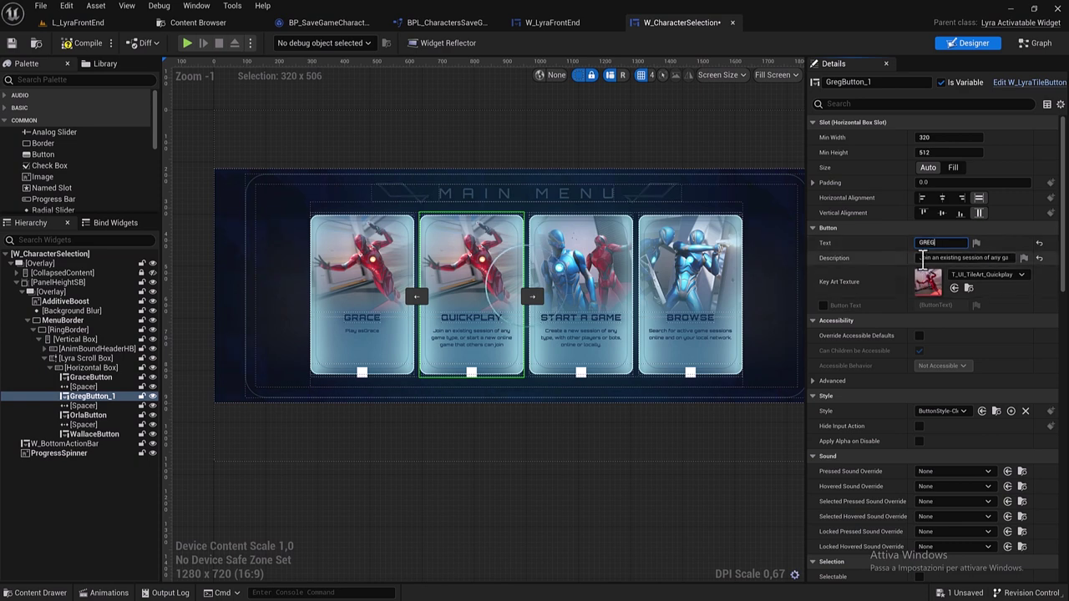
key(Return)
click(1007, 257)
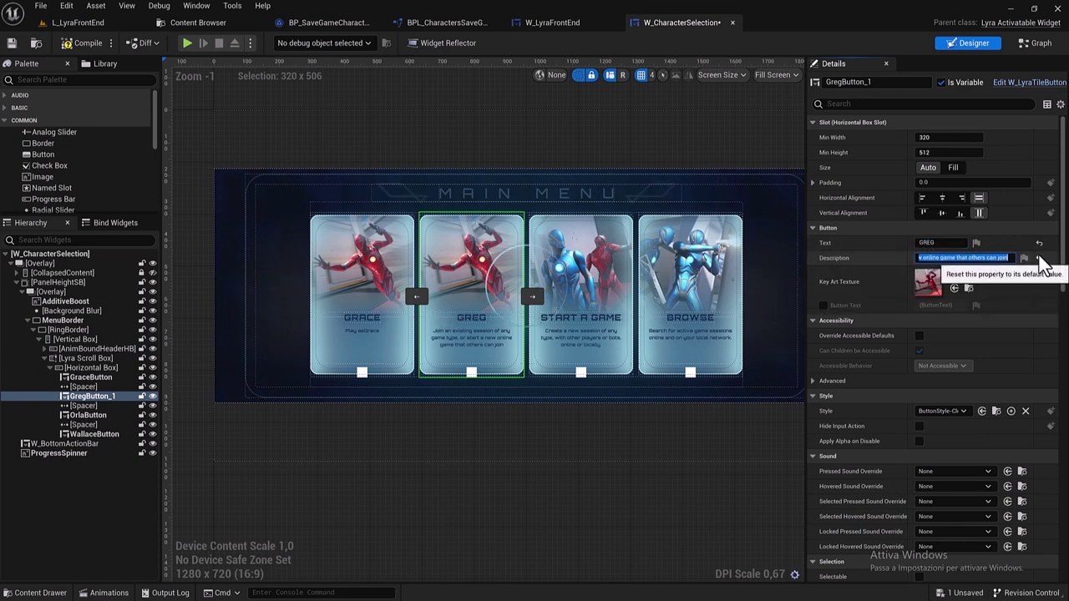
text(Pla)
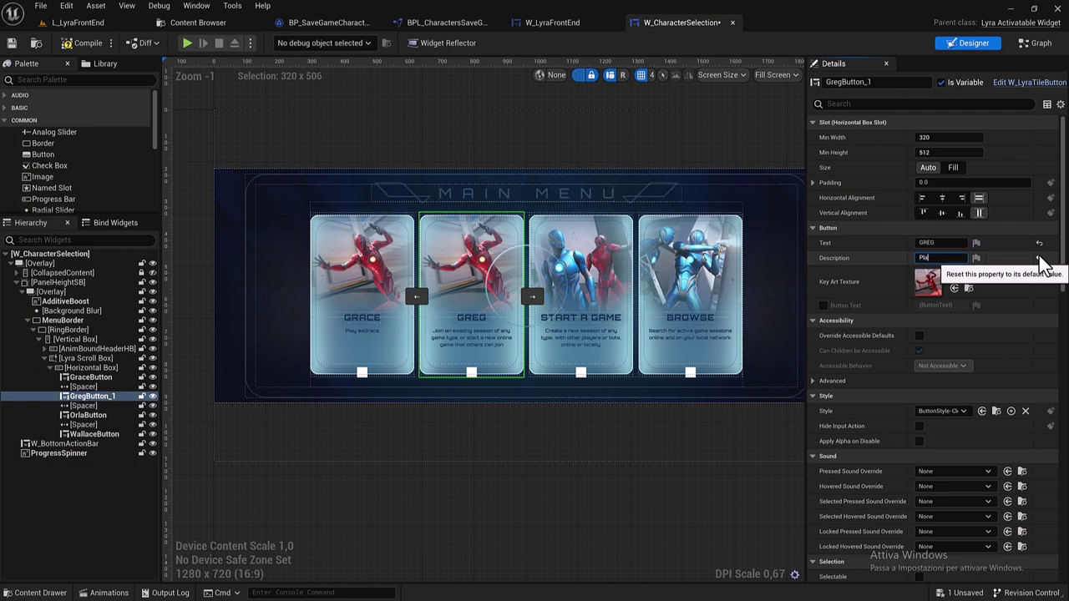
text(y asGreg)
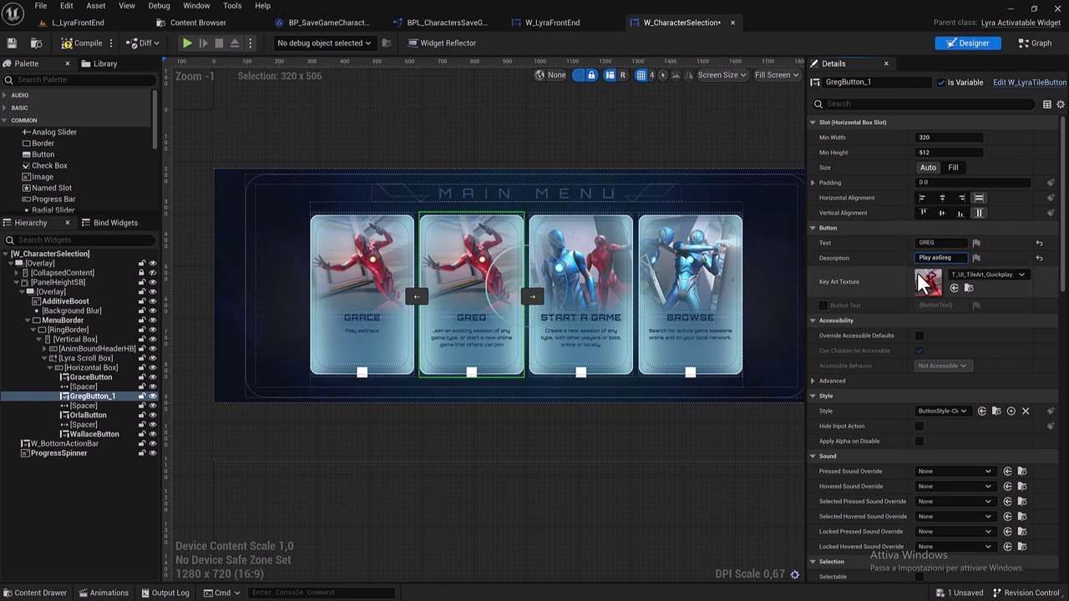
drag(955, 258, 886, 258)
key(ctrl+c)
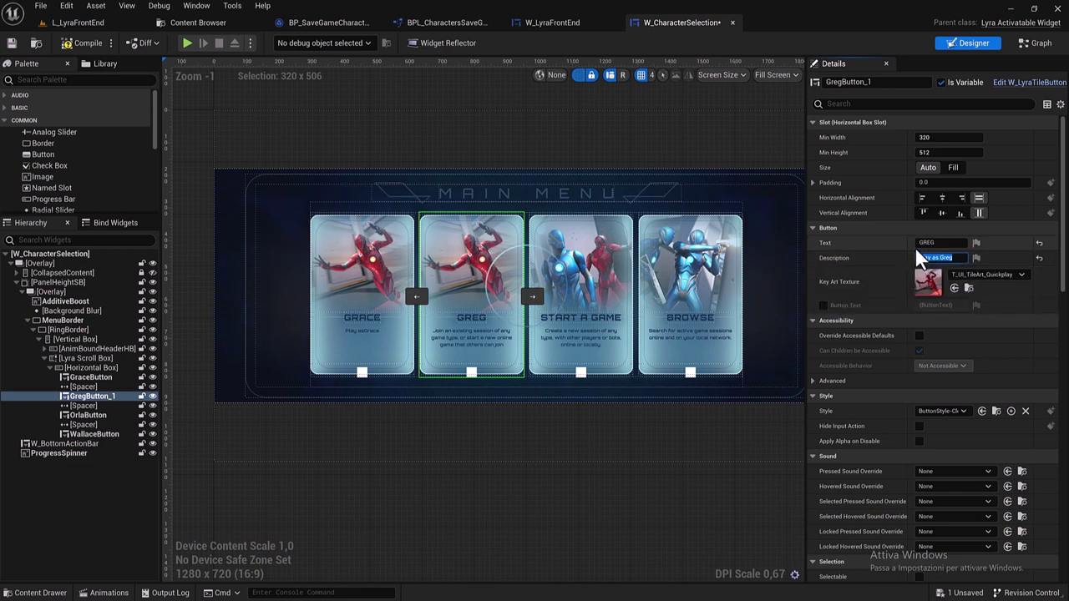
click(541, 439)
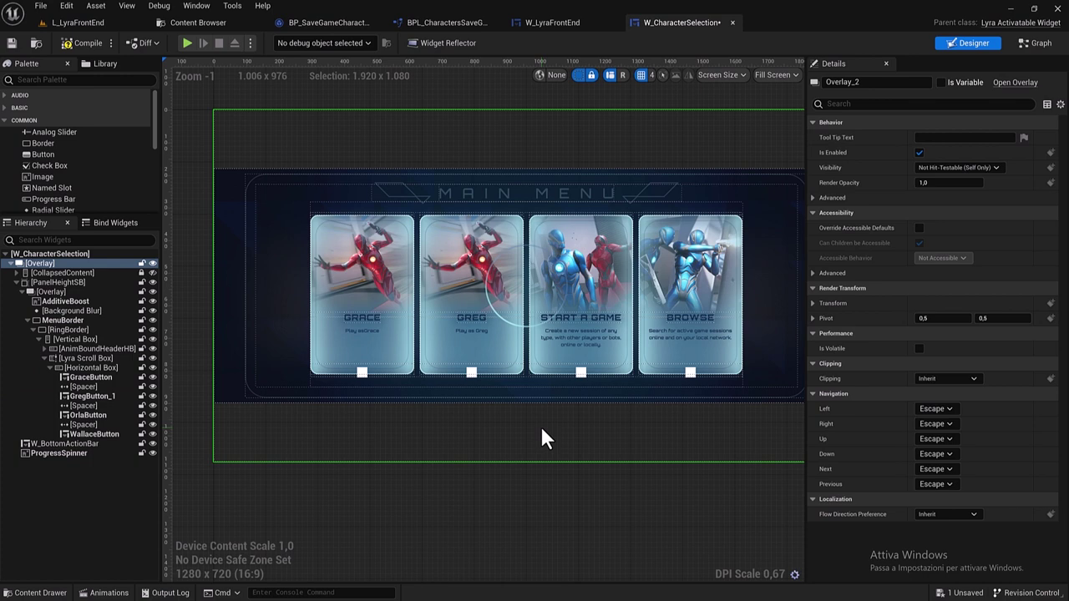
Set OrlaButton's Text to ORLA and its Description to 'Play as Orla'.
click(582, 330)
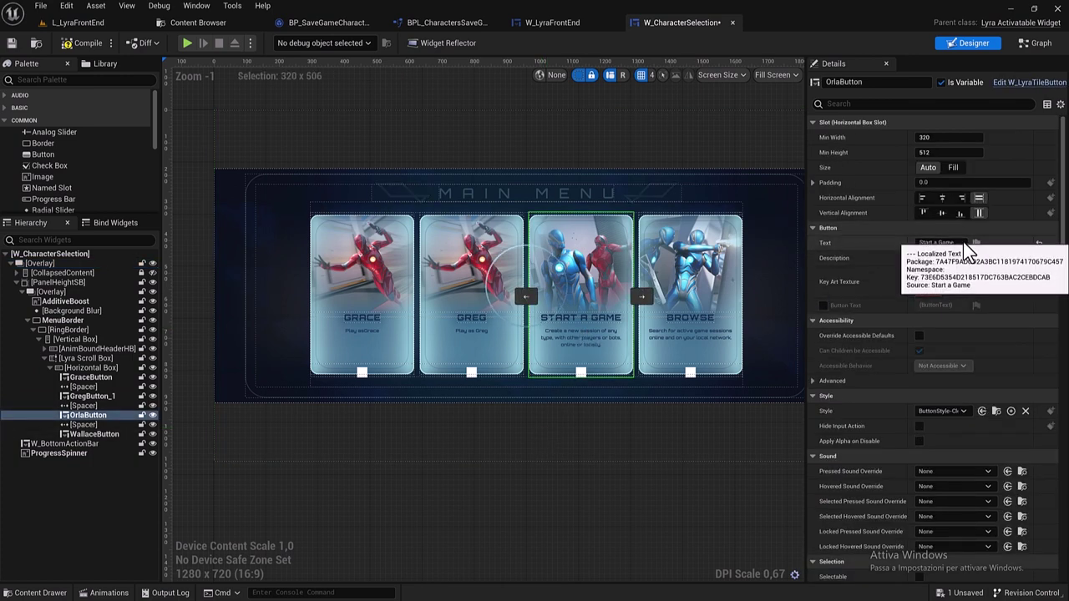
drag(964, 242, 865, 245)
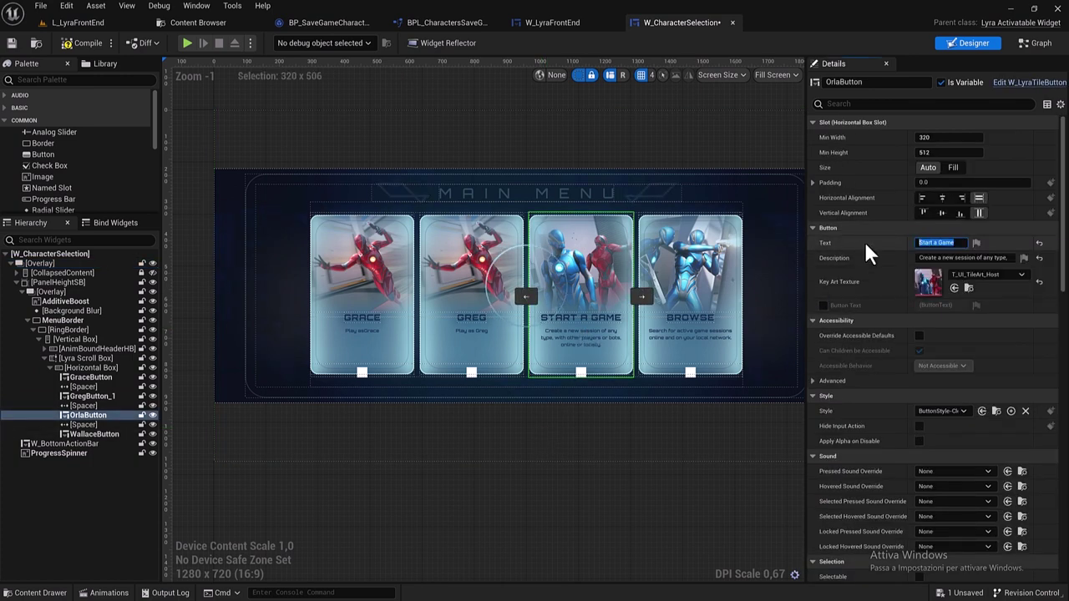
text(O)
text(RLA)
click(921, 257)
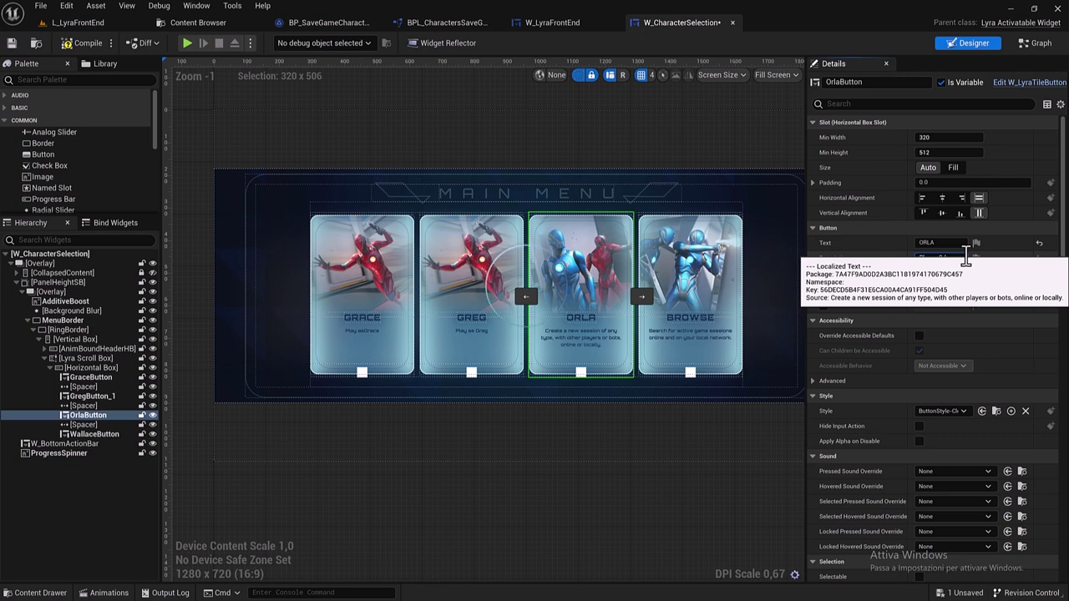
text(Play as Orla)
click(934, 257)
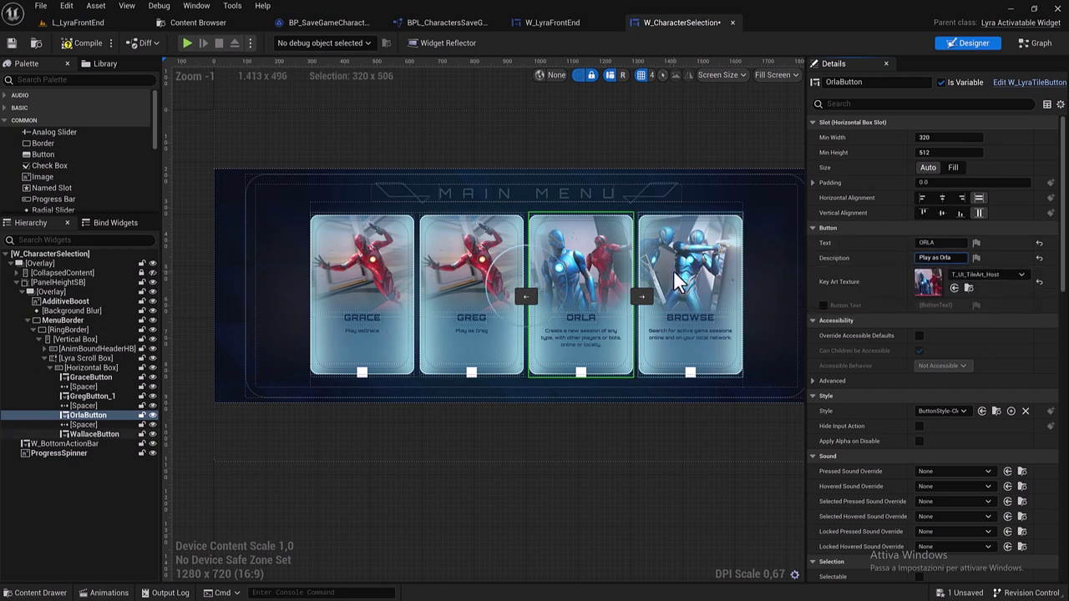
click(690, 302)
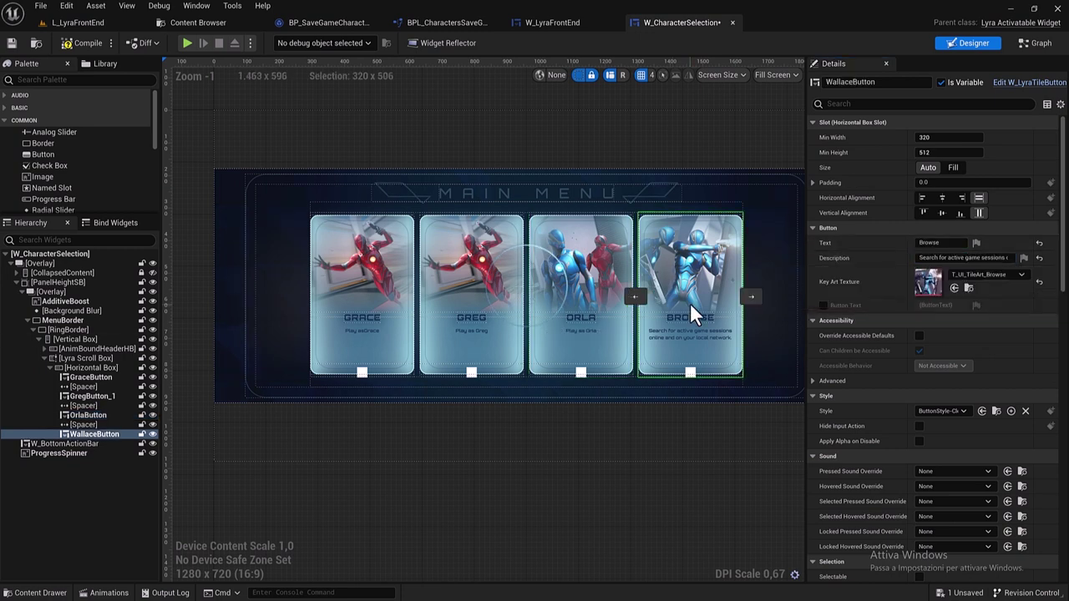
Set WallaceButton's Text to WALLACE and its Description to 'Play as Wallace'.
click(943, 242)
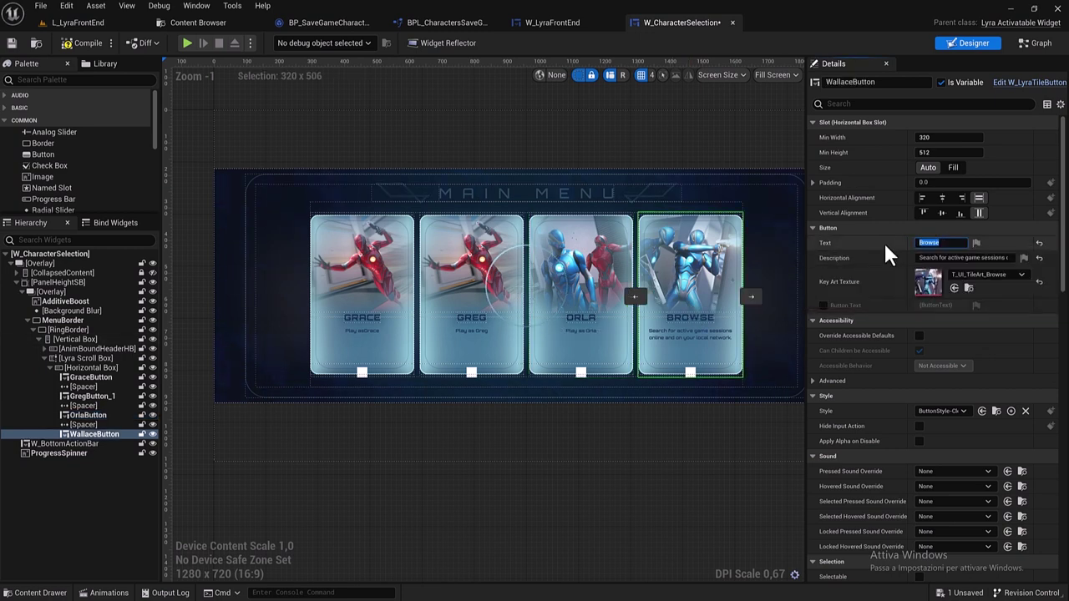
text(WALAACE)
key(BackSpace)
key(BackSpace)
key(BackSpace)
text(LL)
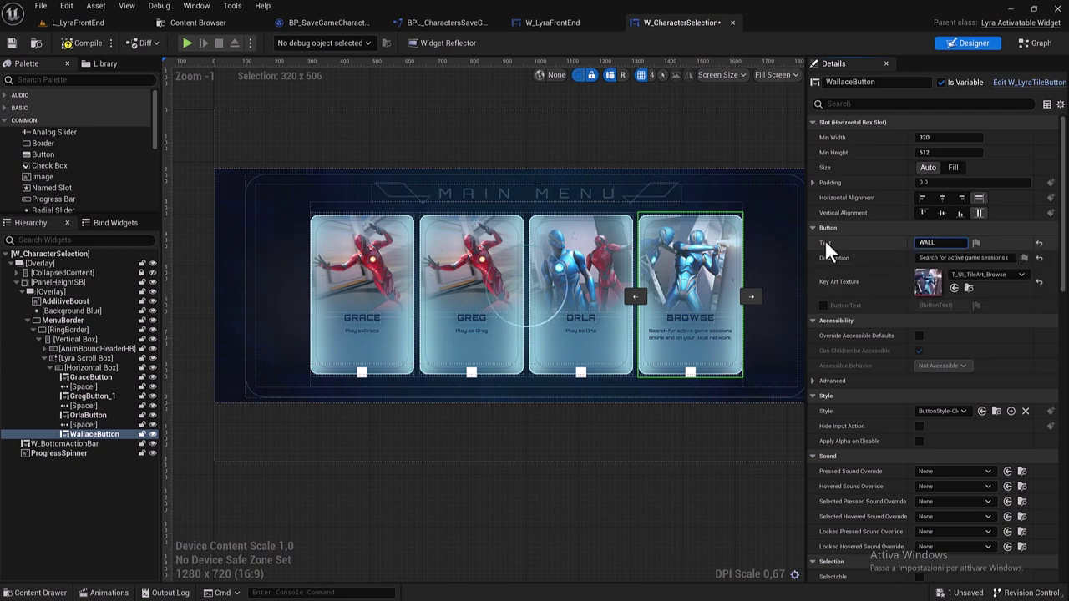
text(ACE)
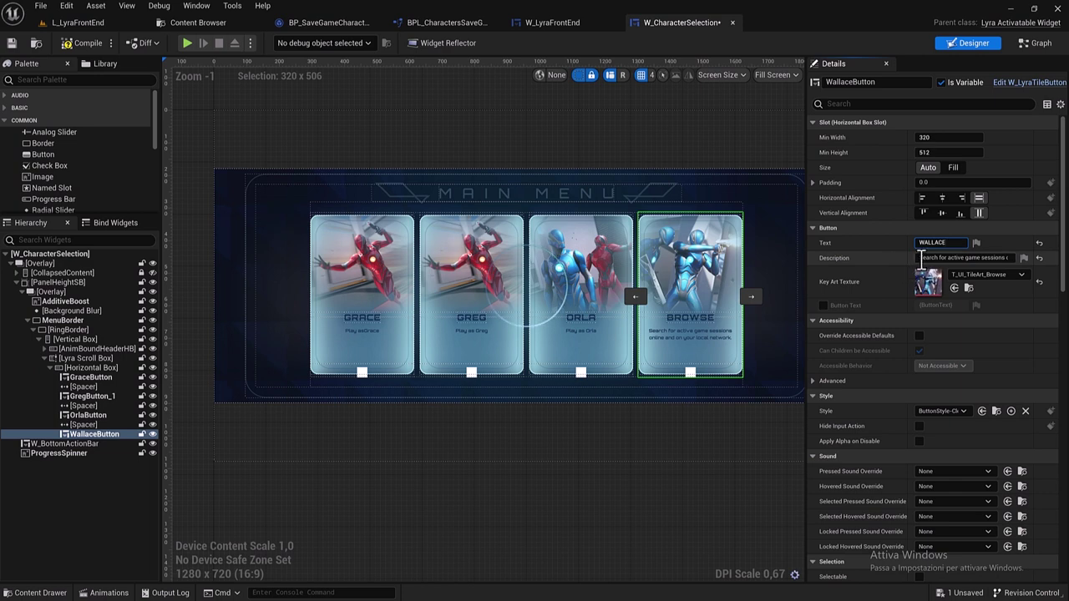
click(922, 259)
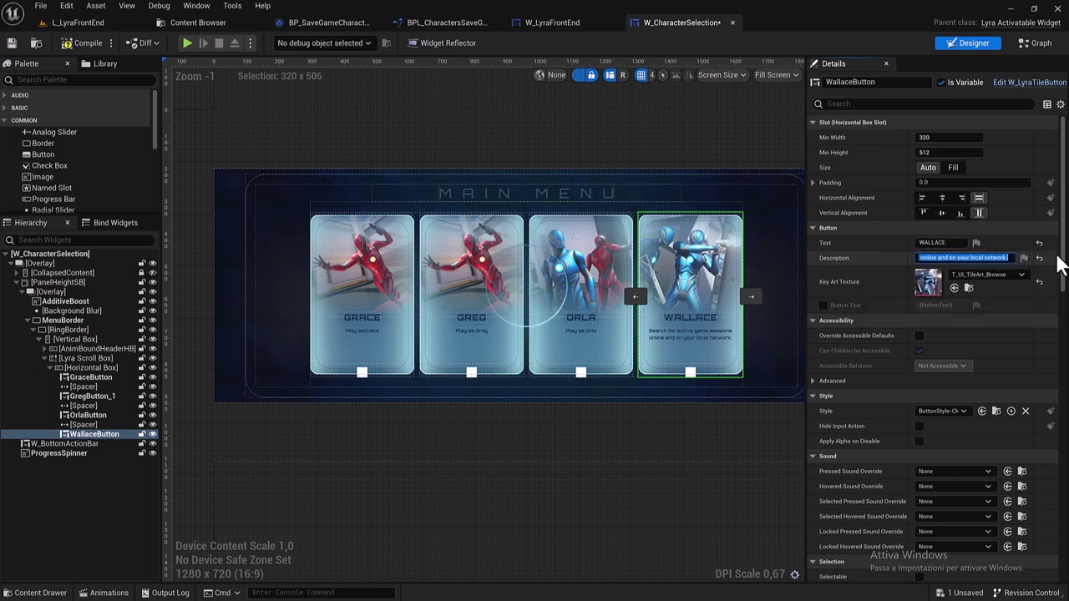
key(ctrl+v)
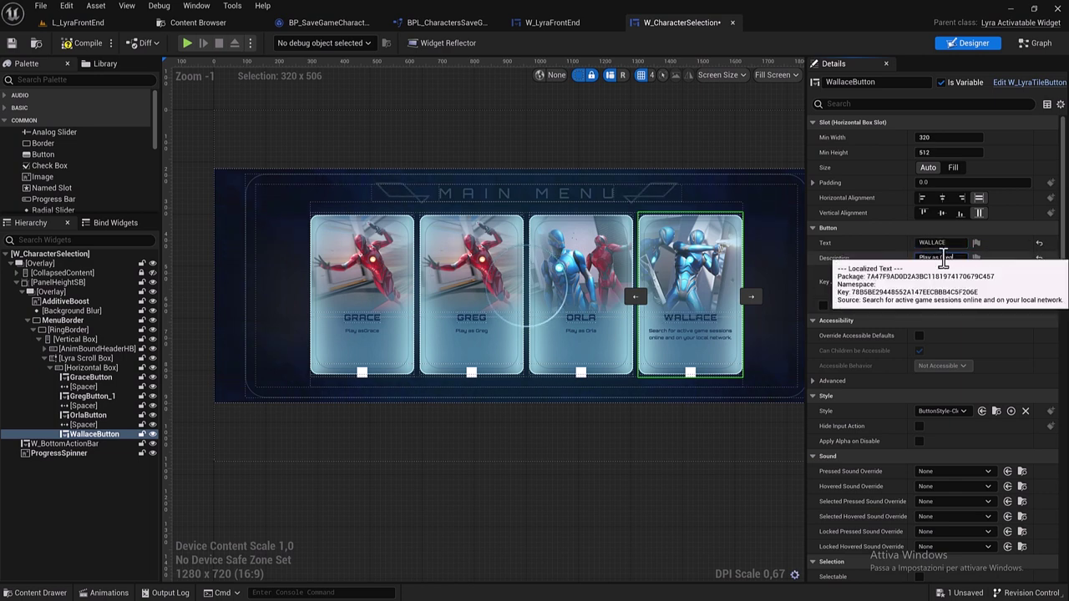
double_click(945, 259)
text(Wallace)
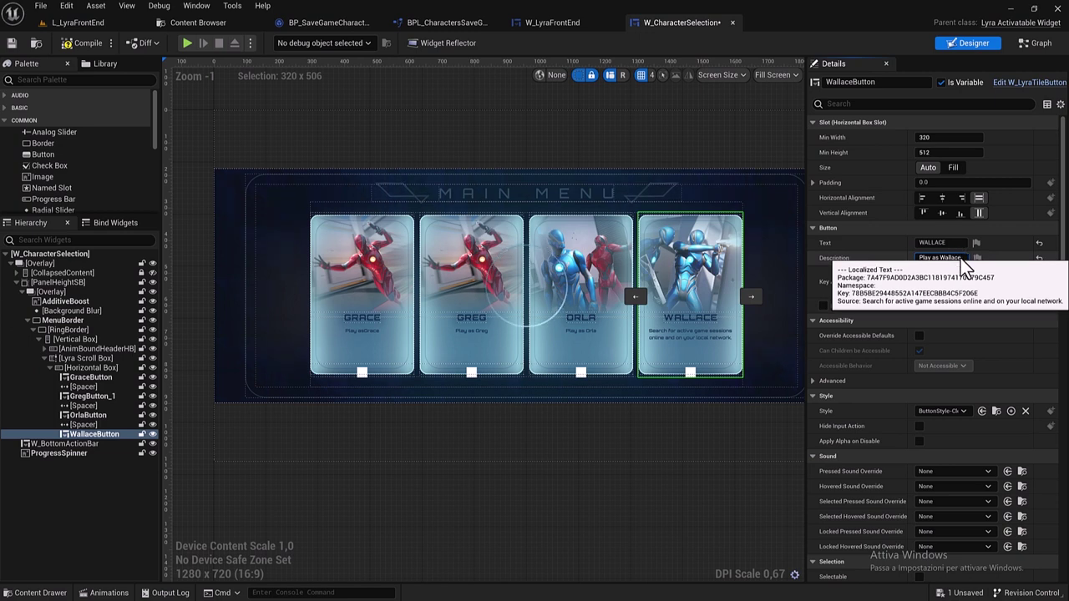
click(265, 144)
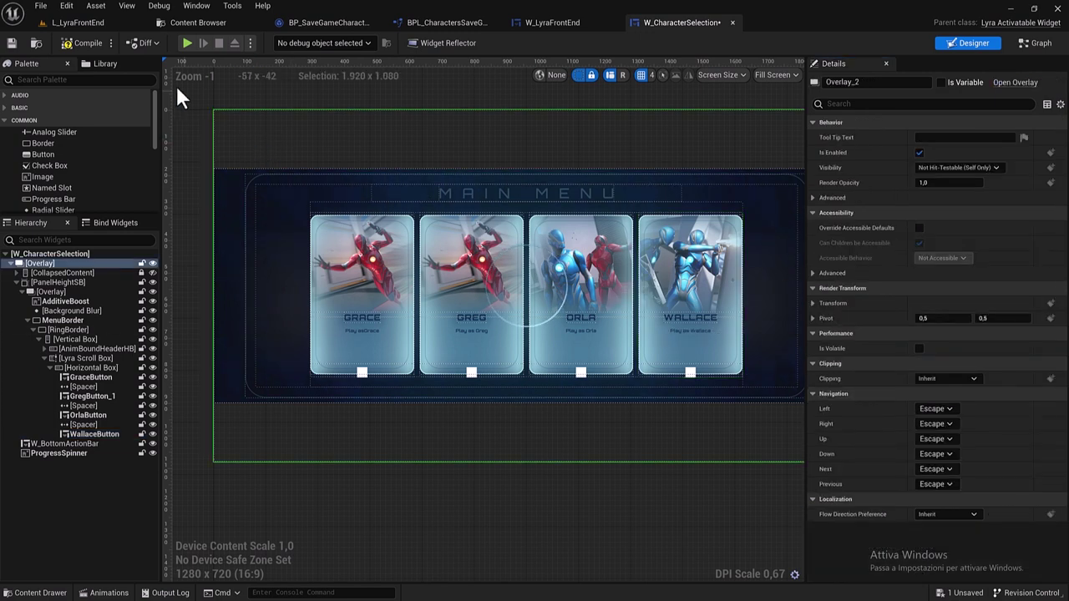
Compile and save W_CharacterSelection, check W_LyraFrontEnd, then close Compiler Results.
click(83, 43)
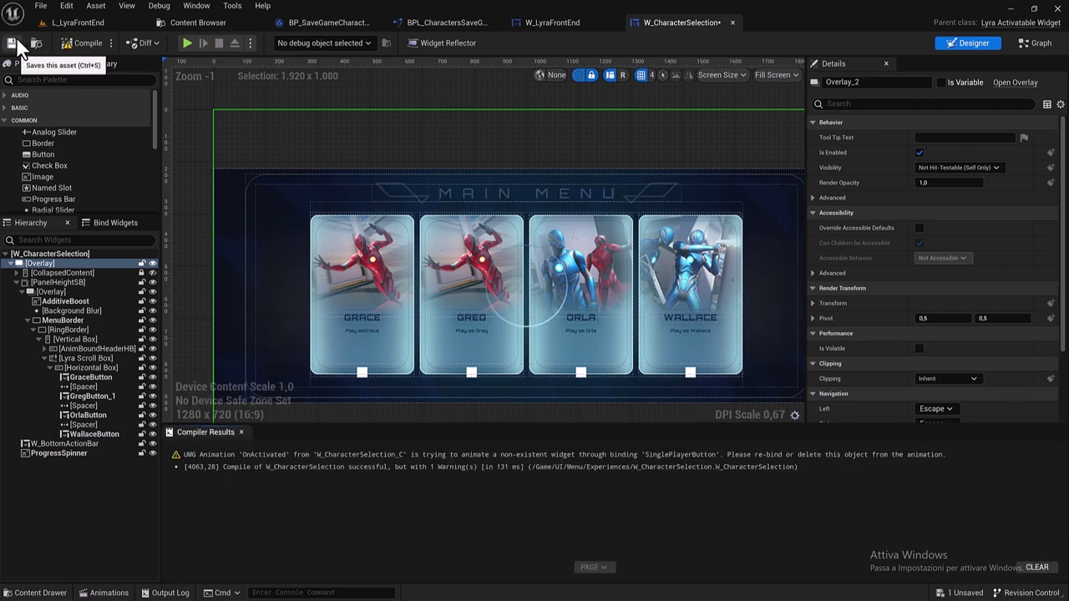
click(15, 42)
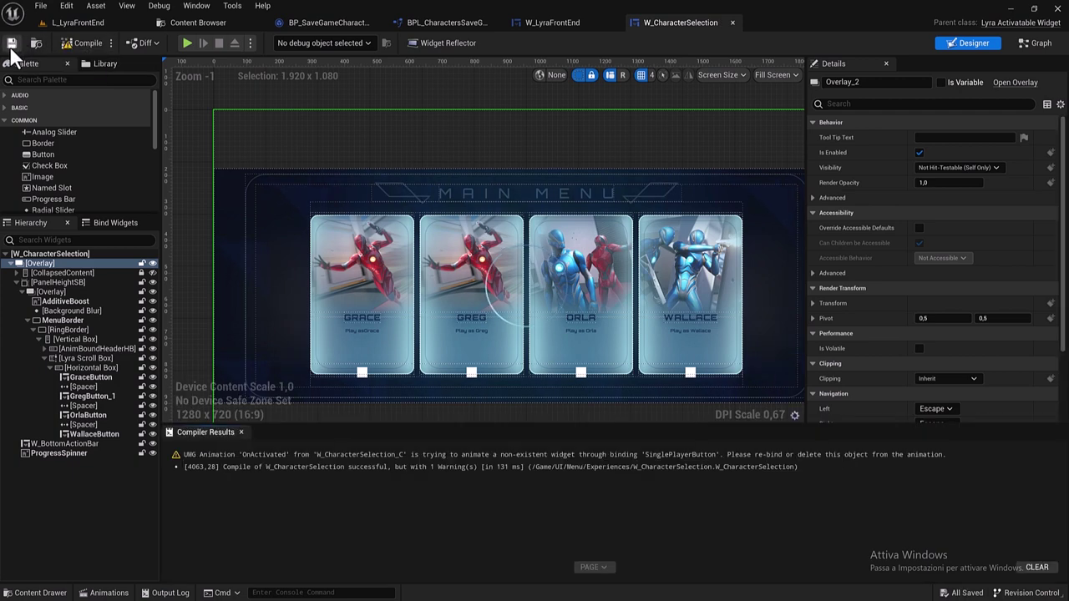
click(556, 23)
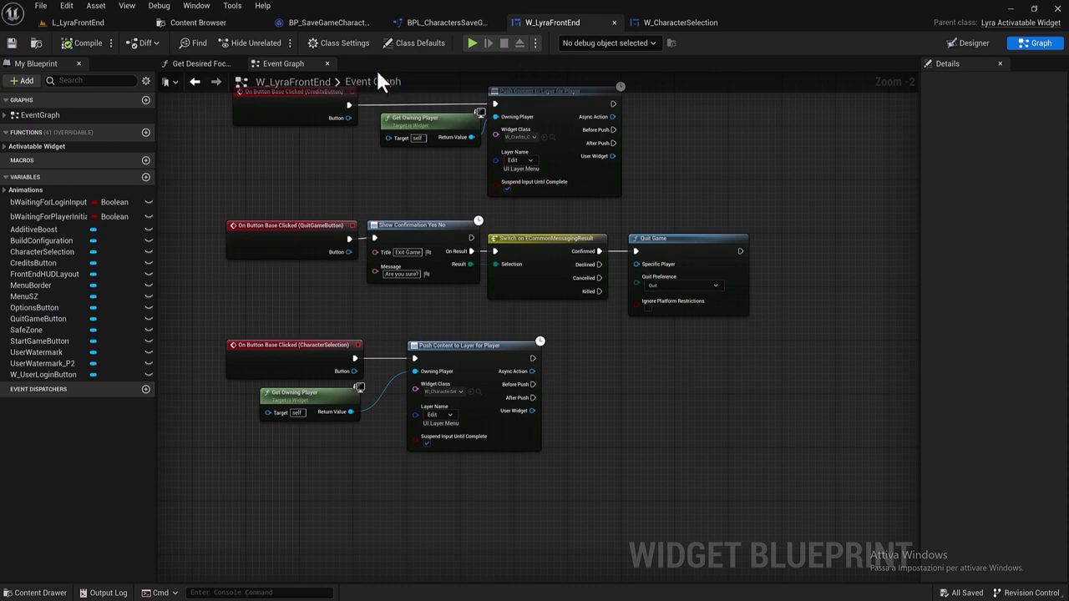
click(969, 43)
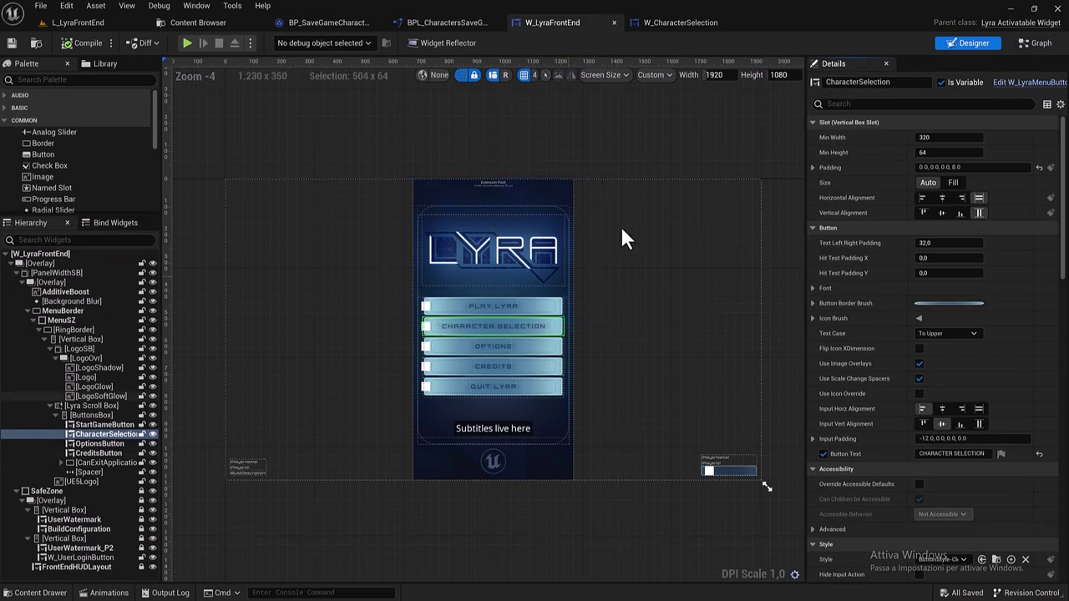
click(664, 25)
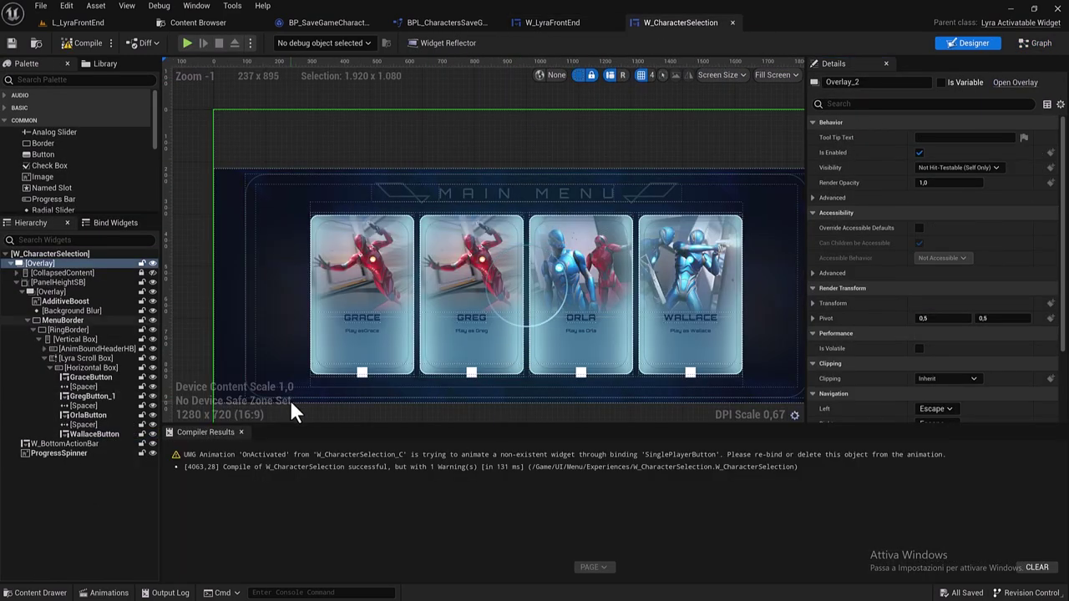
click(240, 432)
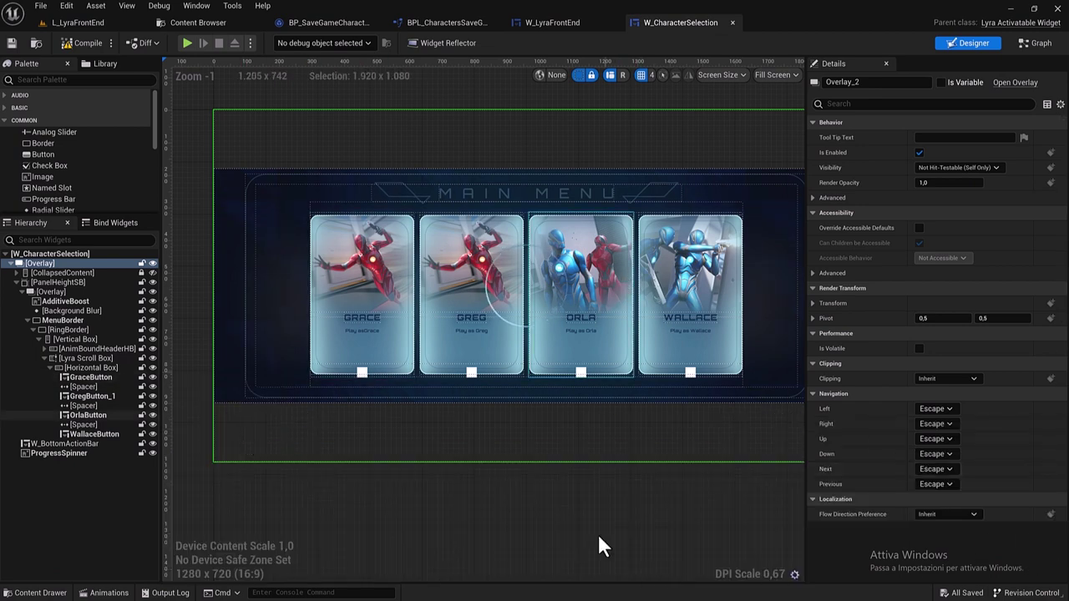
In the Event Graph, move the upper node groups down and to the left.
click(1025, 46)
scroll(418, 259, up, 2)
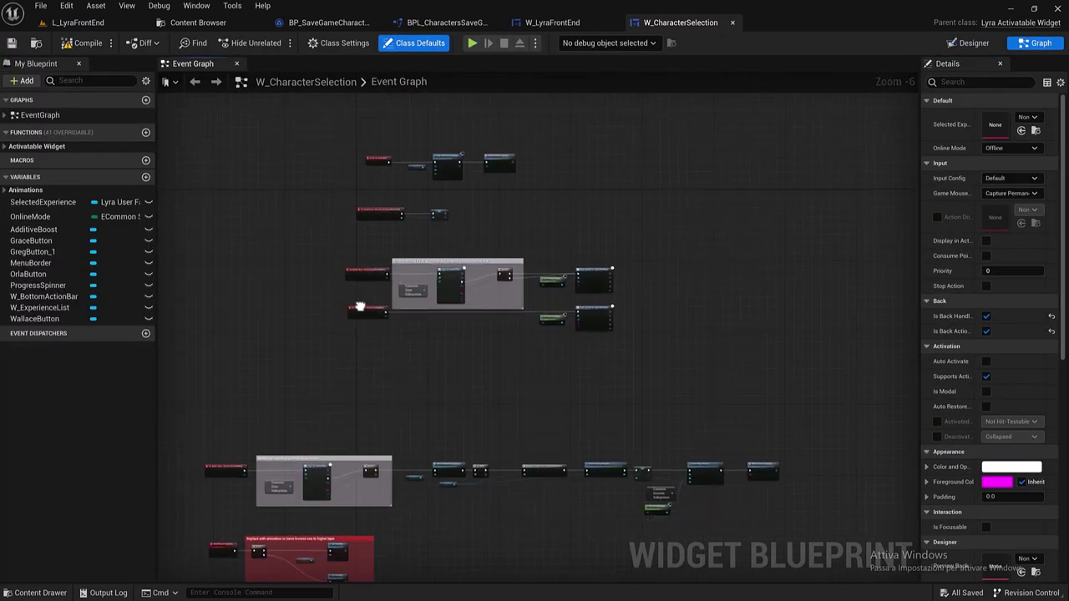
scroll(370, 276, up, 2)
right_drag(370, 276, 378, 261)
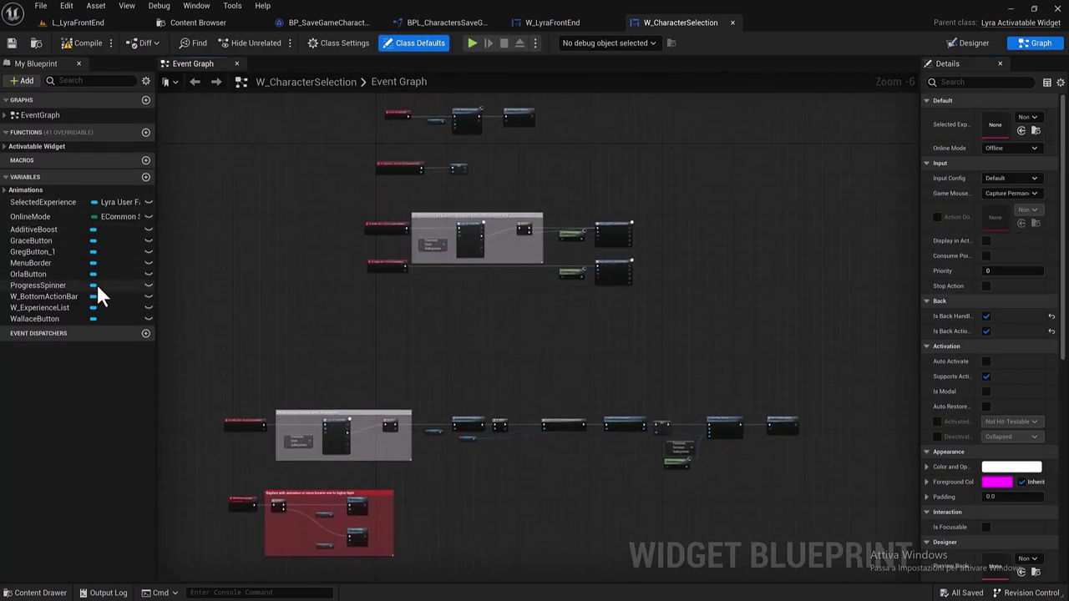
right_drag(243, 292, 377, 258)
scroll(464, 227, up, 1)
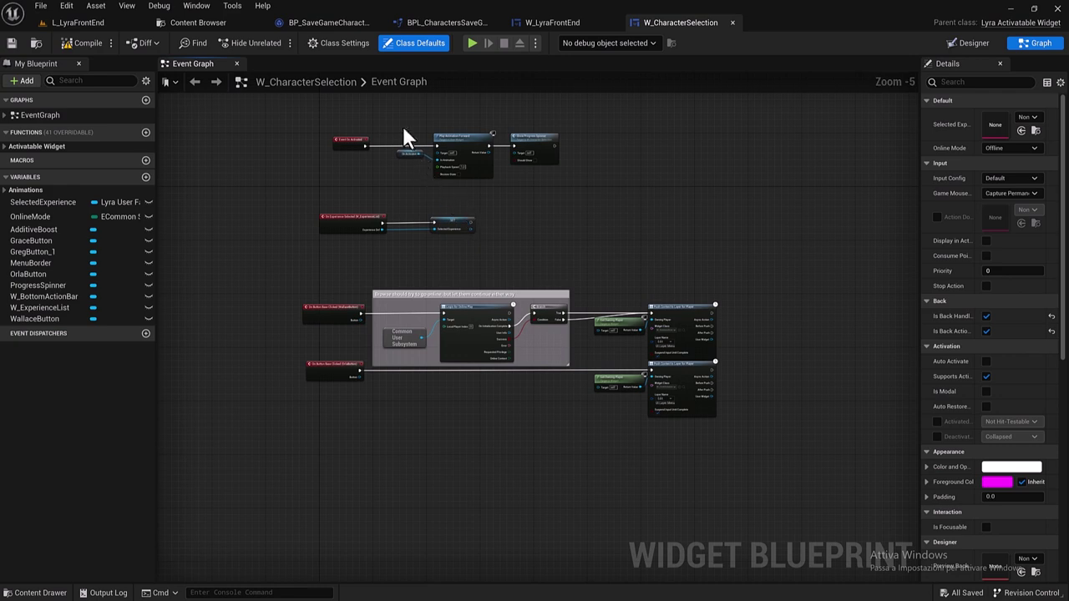
right_drag(403, 132, 385, 141)
scroll(364, 176, up, 1)
right_drag(364, 177, 357, 120)
scroll(358, 119, up, 1)
mouse_move(358, 119)
mouse_down()
mouse_move(763, 558)
mouse_move(917, 585)
mouse_up()
scroll(663, 372, down, 5)
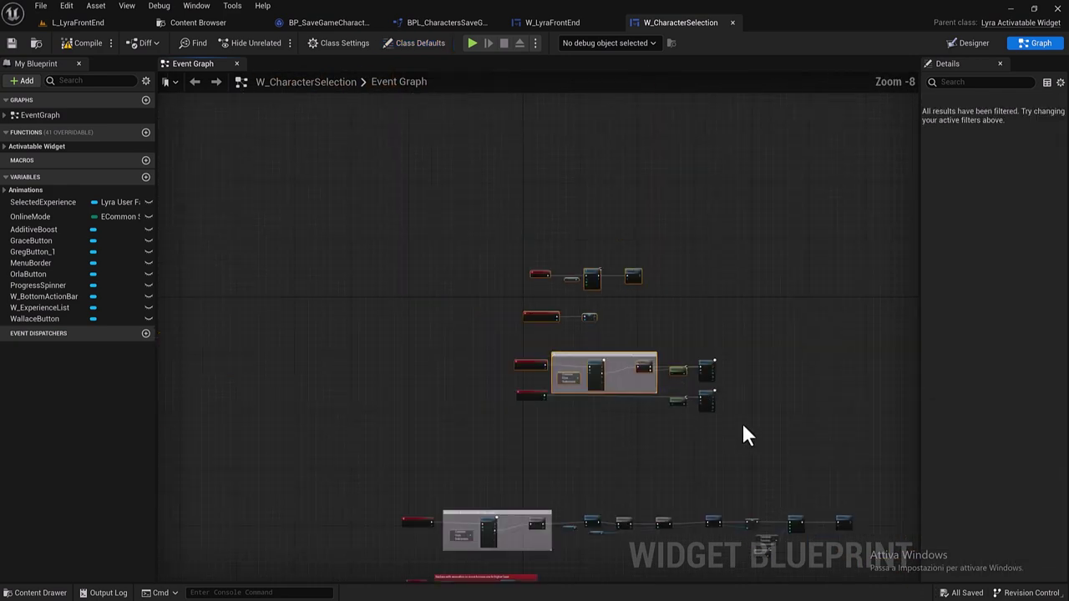
drag(746, 435, 525, 280)
drag(595, 278, 537, 310)
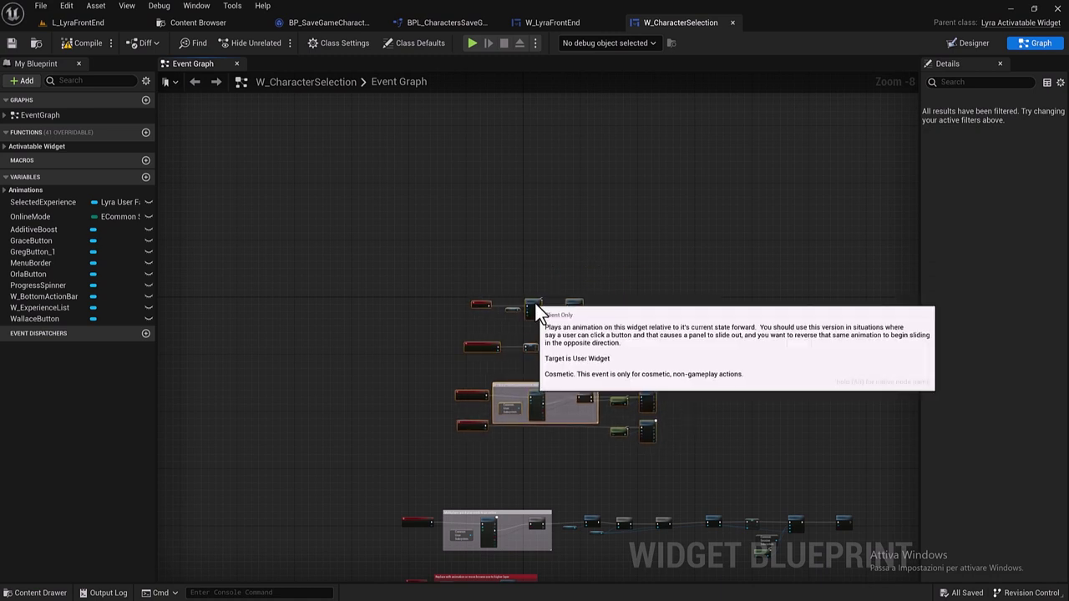
Straighten and align the four On Activated chain nodes.
scroll(537, 310, up, 1)
scroll(573, 334, up, 3)
scroll(573, 334, up, 3)
scroll(573, 334, down, 1)
right_drag(533, 310, 407, 299)
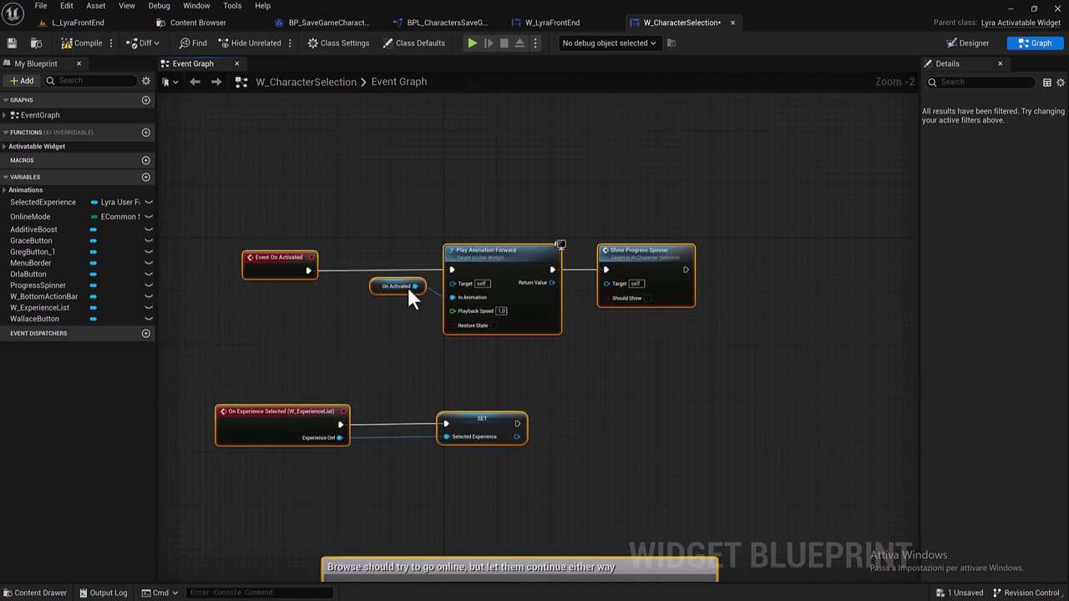
drag(287, 240, 669, 344)
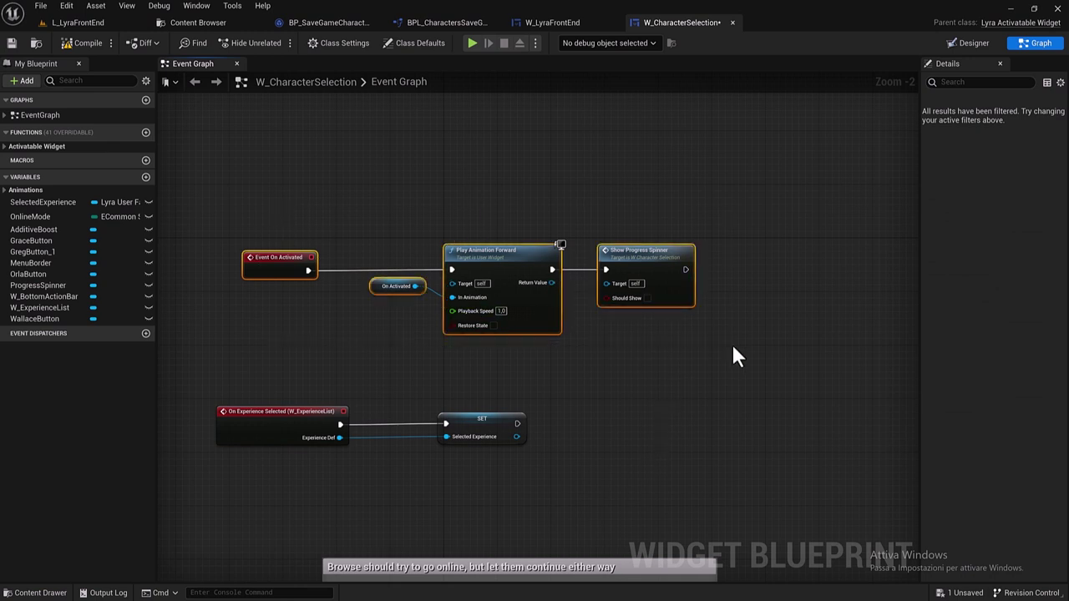
key(q)
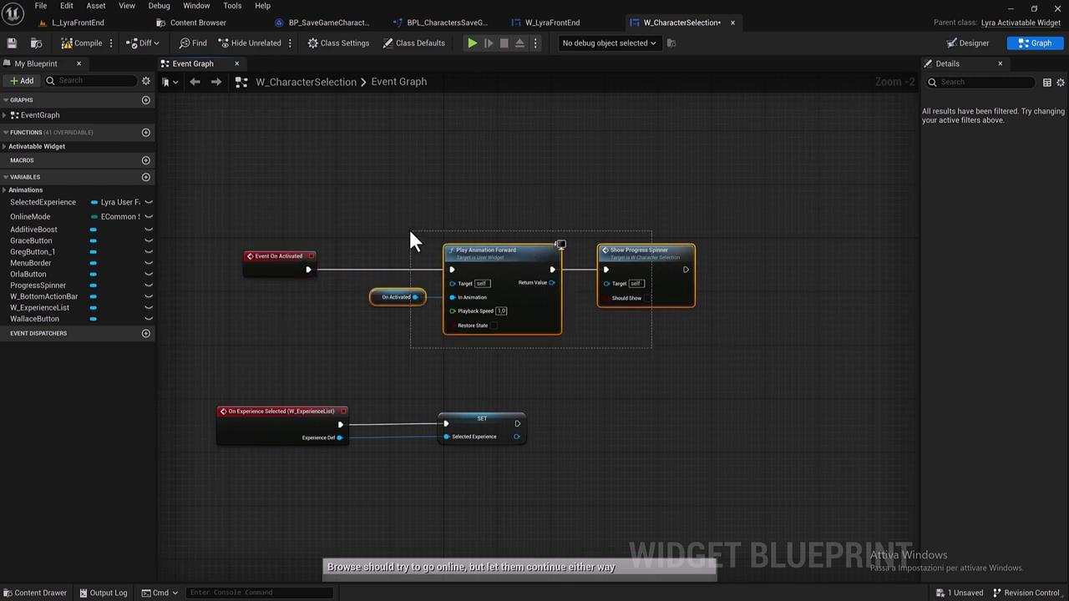
key(f)
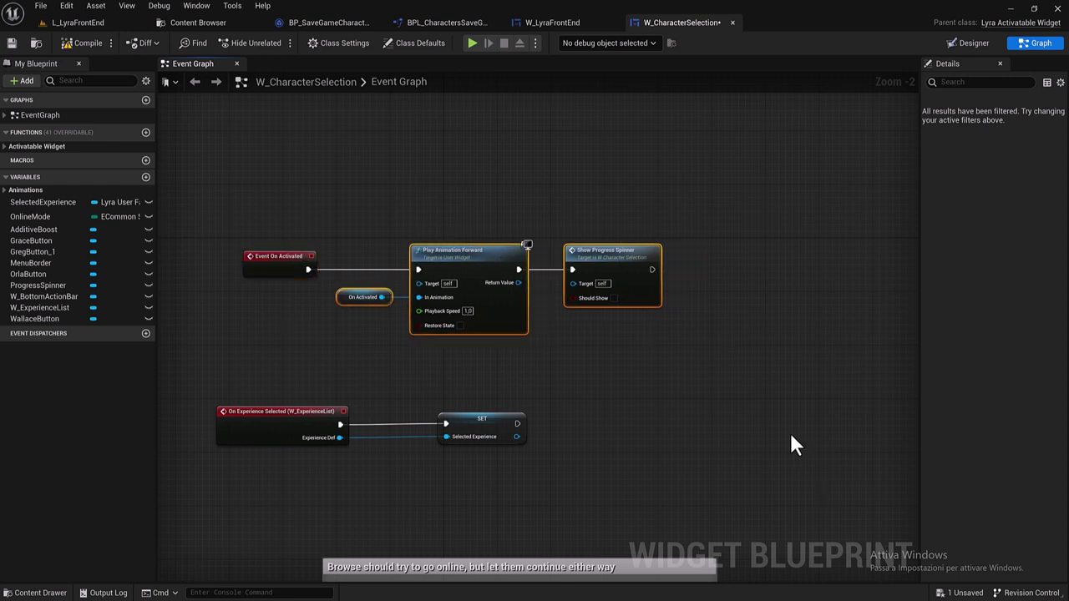
Delete the On Experience Selected and SET nodes.
right_drag(790, 443, 882, 392)
mouse_move(785, 320)
mouse_down()
mouse_move(369, 211)
mouse_move(346, 216)
mouse_up()
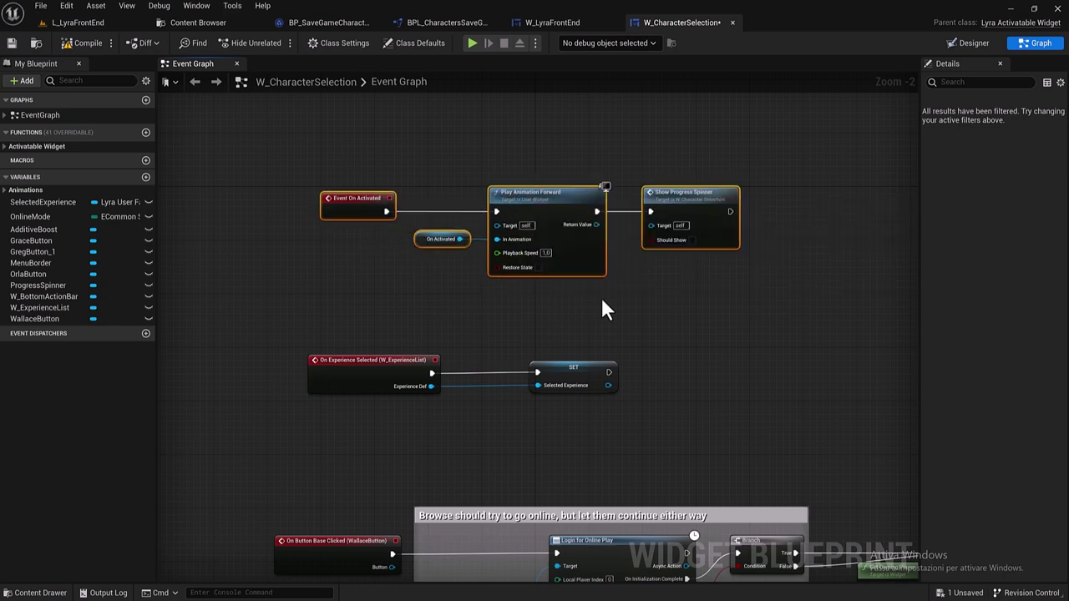
right_drag(602, 299, 615, 206)
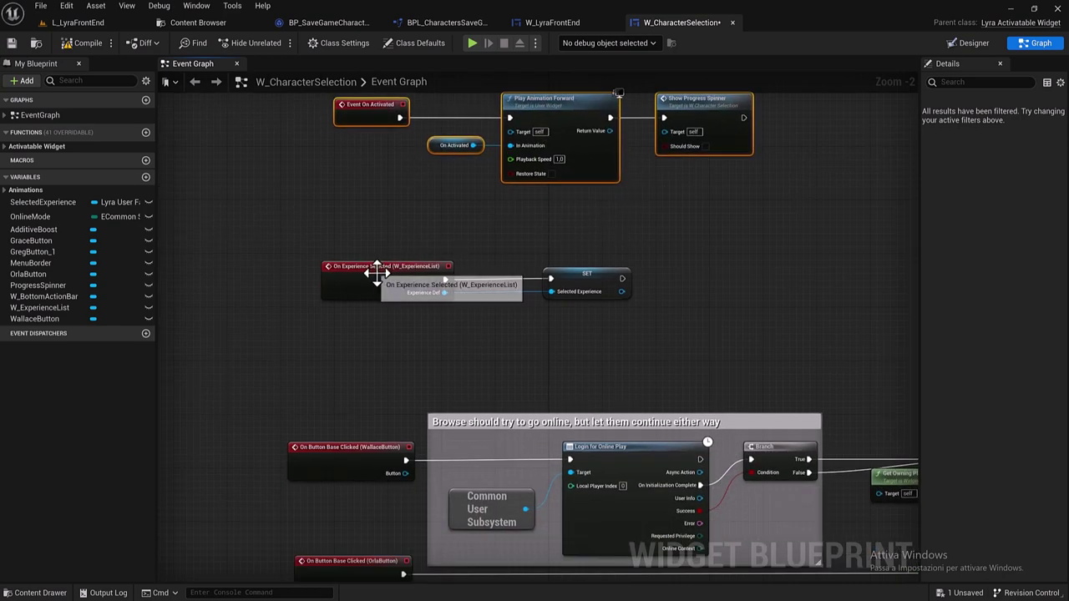
mouse_move(518, 251)
mouse_down()
mouse_move(717, 344)
mouse_move(285, 257)
mouse_up()
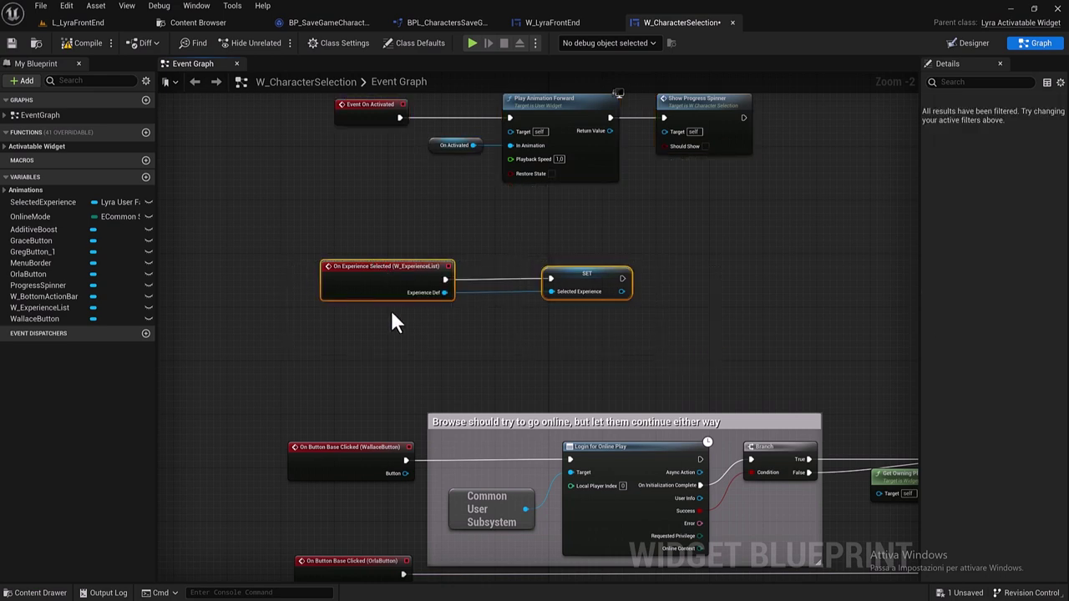
key(Delete)
Delete the old WallaceButton, OrlaButton and GraceButton click logic.
right_drag(389, 333, 401, 127)
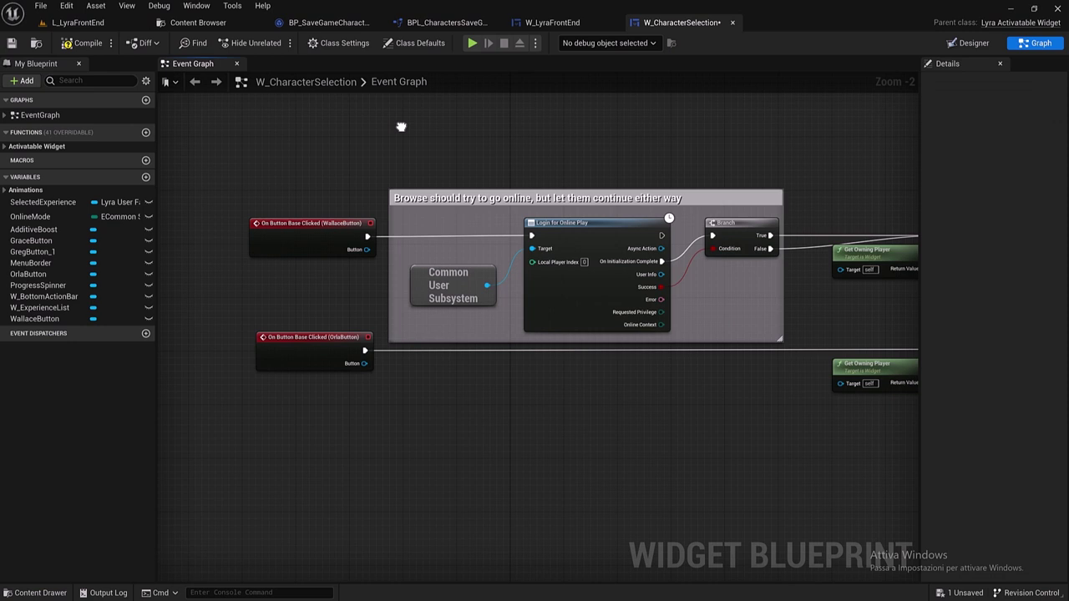
drag(339, 149, 924, 501)
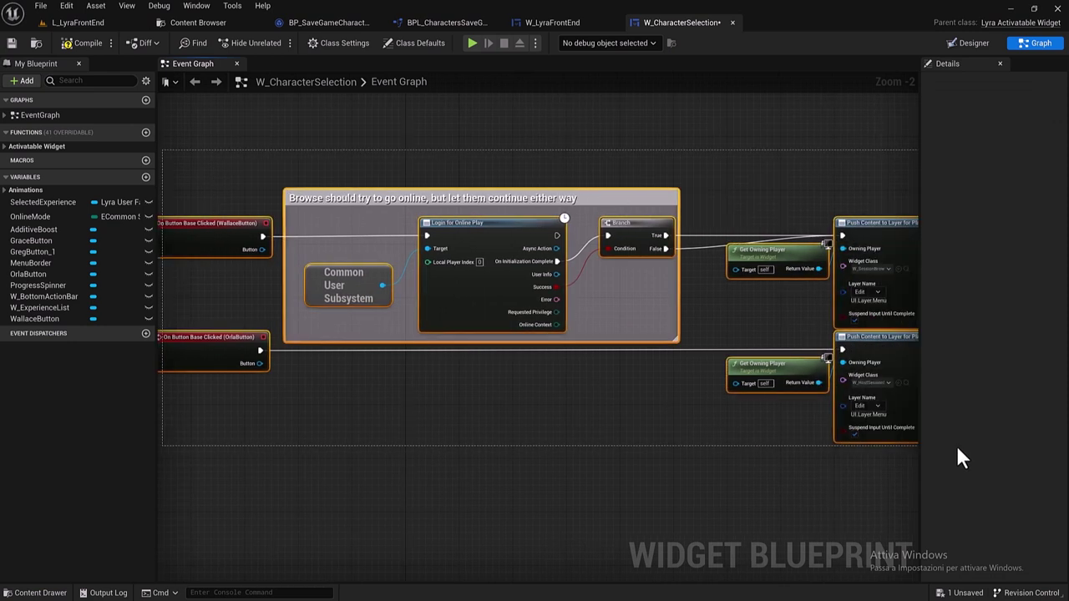
key(Delete)
scroll(736, 208, down, 3)
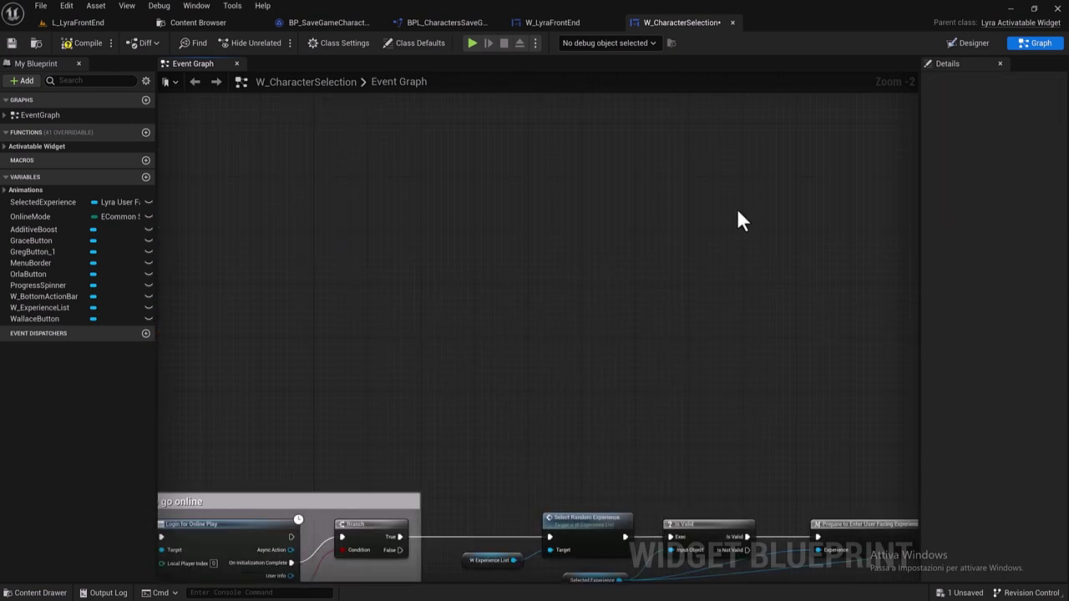
scroll(489, 245, up, 1)
scroll(401, 228, up, 2)
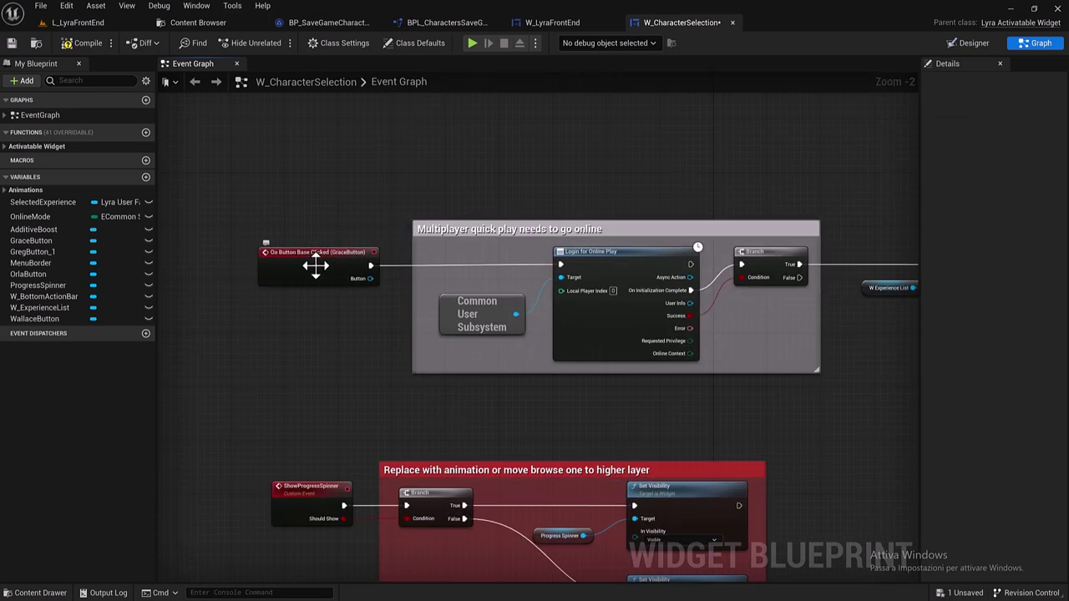
right_drag(333, 266, 282, 261)
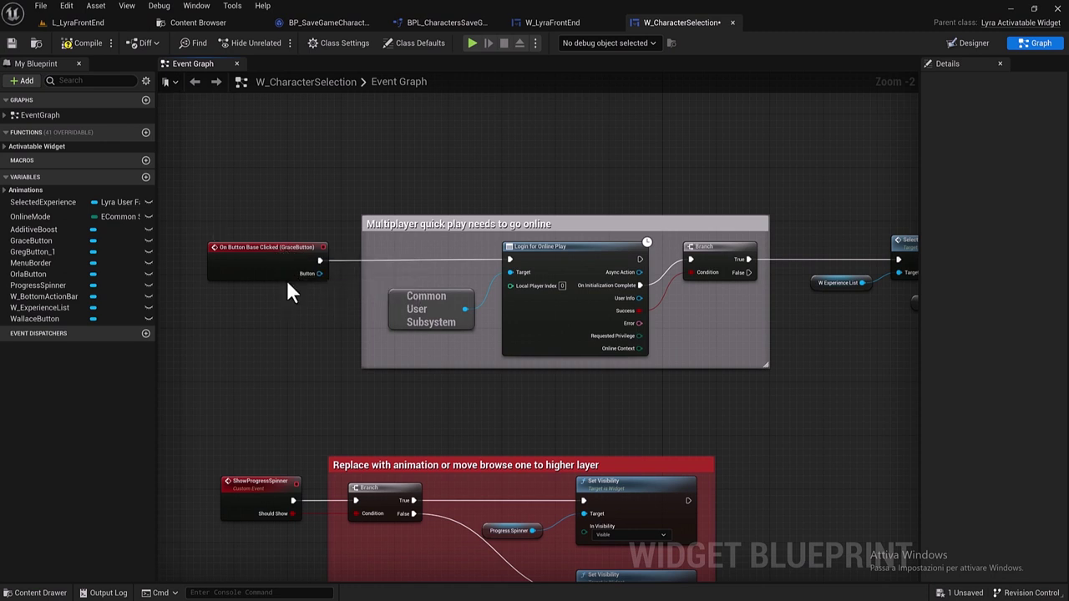
right_drag(295, 353, 331, 198)
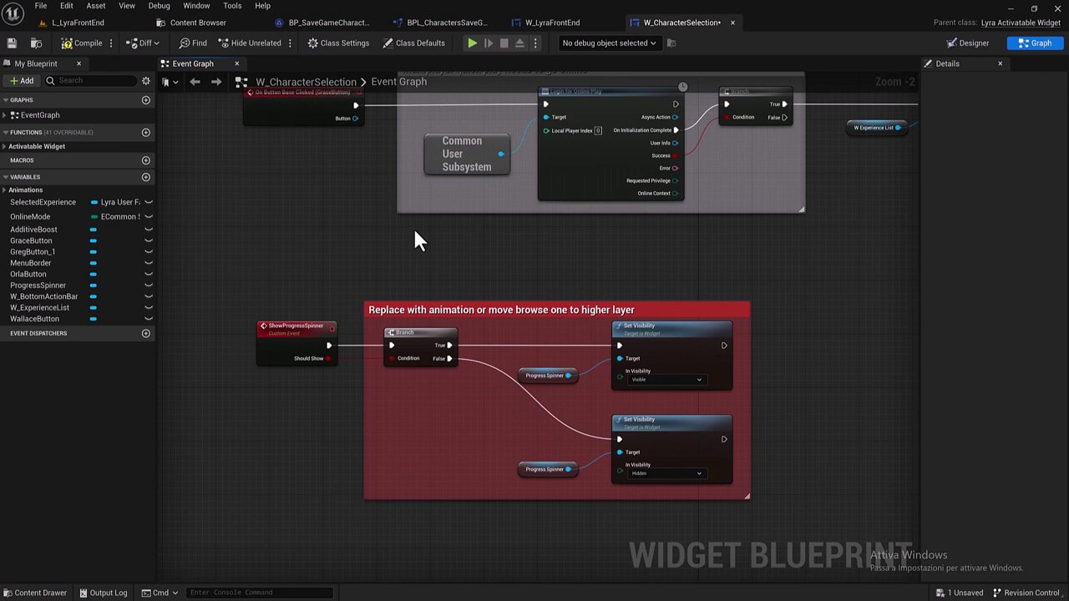
scroll(389, 325, down, 5)
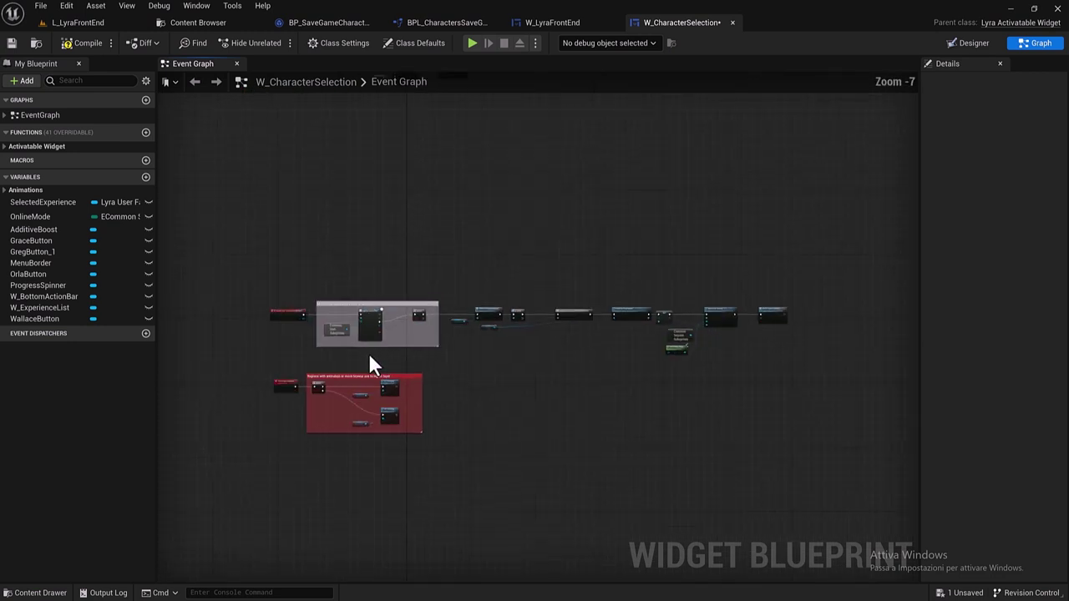
drag(269, 267, 852, 368)
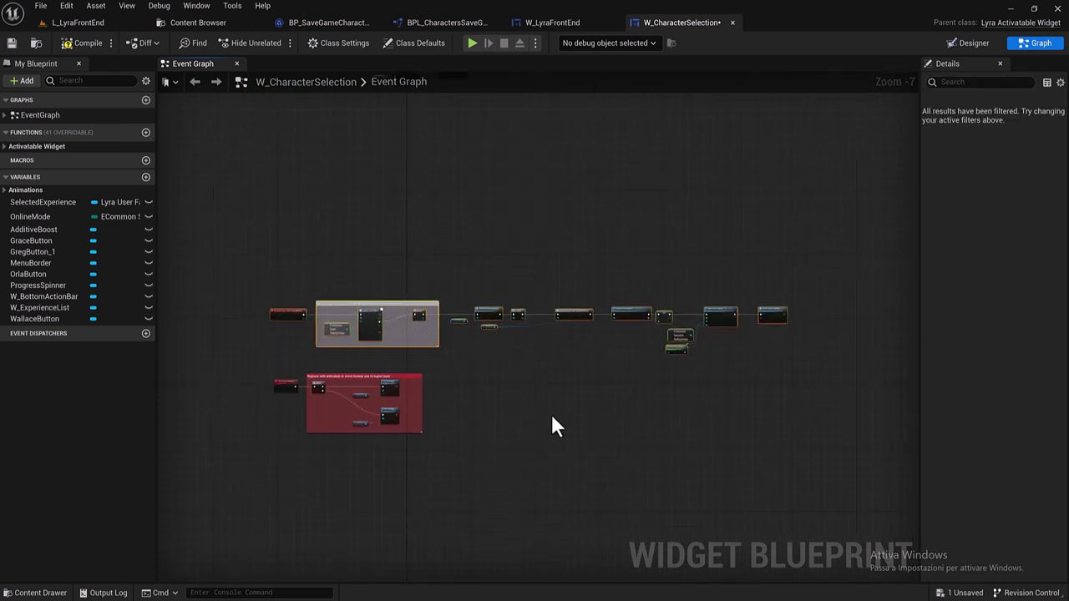
key(Delete)
Move the ShowProgressSpinner comment group beside the On Activated chain.
mouse_move(436, 354)
right_down()
mouse_move(535, 388)
mouse_move(551, 423)
right_up()
click(493, 466)
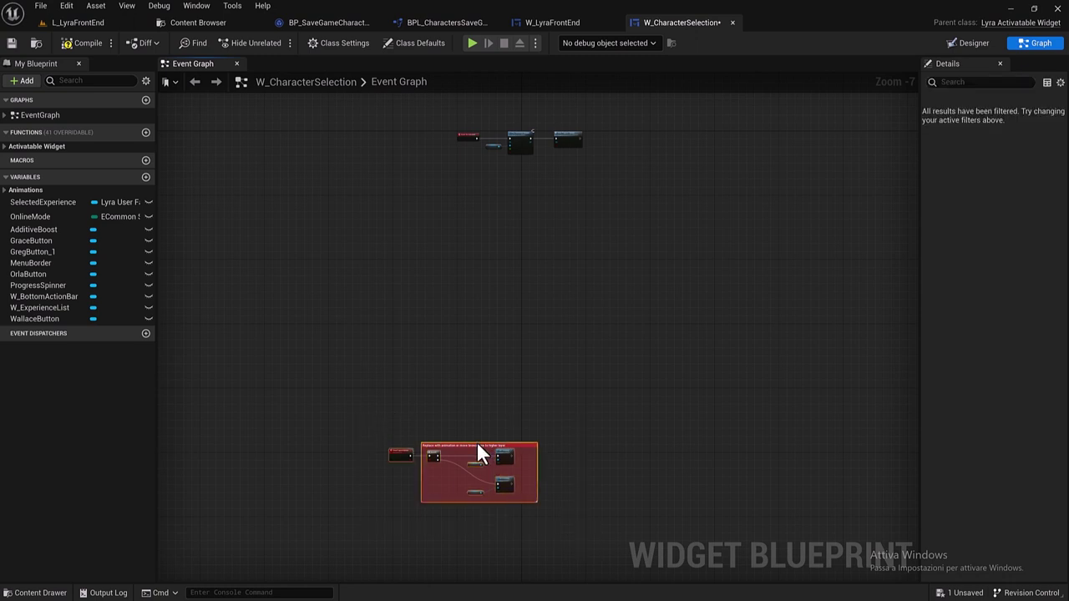
drag(476, 447, 485, 447)
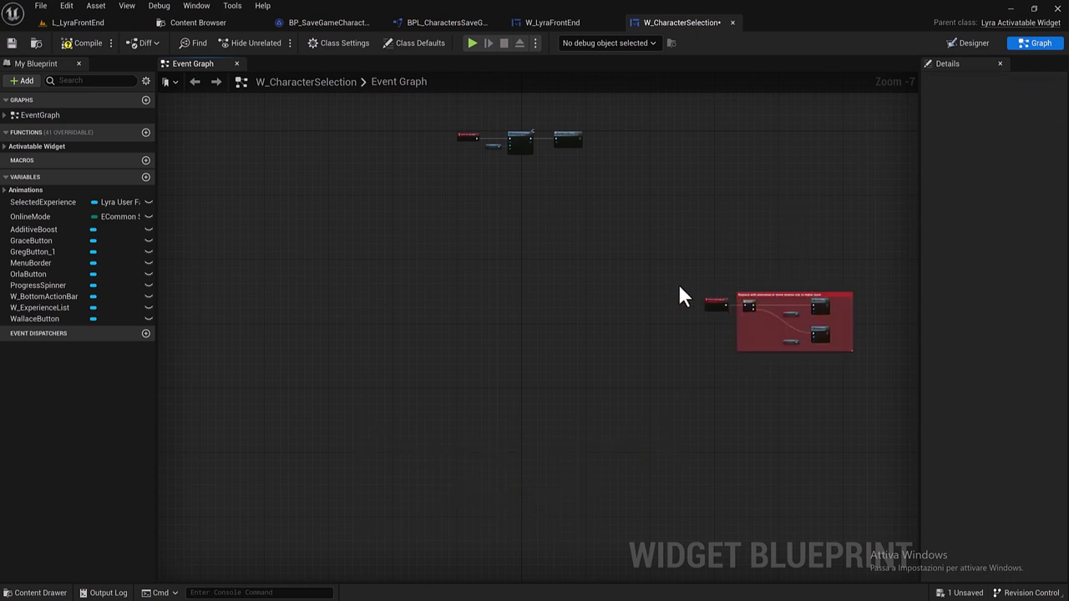
right_drag(872, 339, 839, 338)
drag(731, 290, 677, 138)
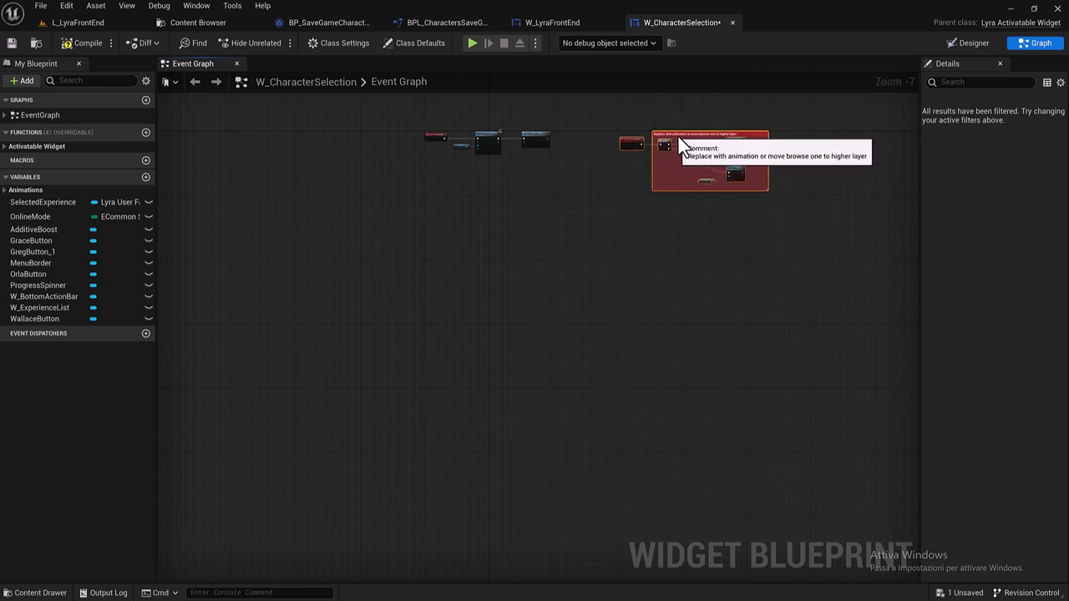
right_drag(196, 187, 222, 199)
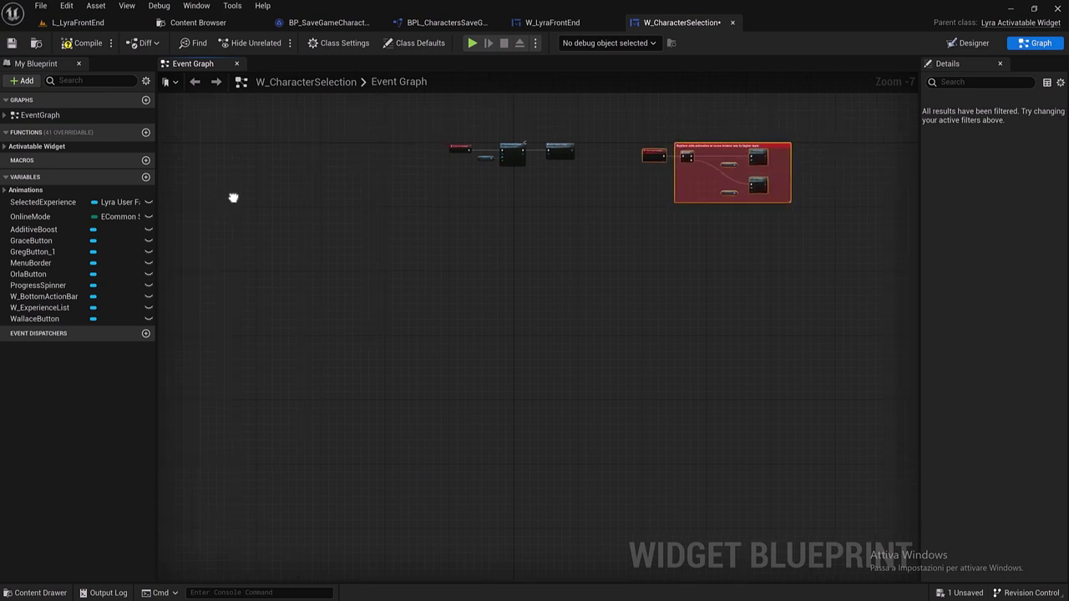
Add On Button Base Clicked events for GraceButton and GregButton_1.
click(33, 240)
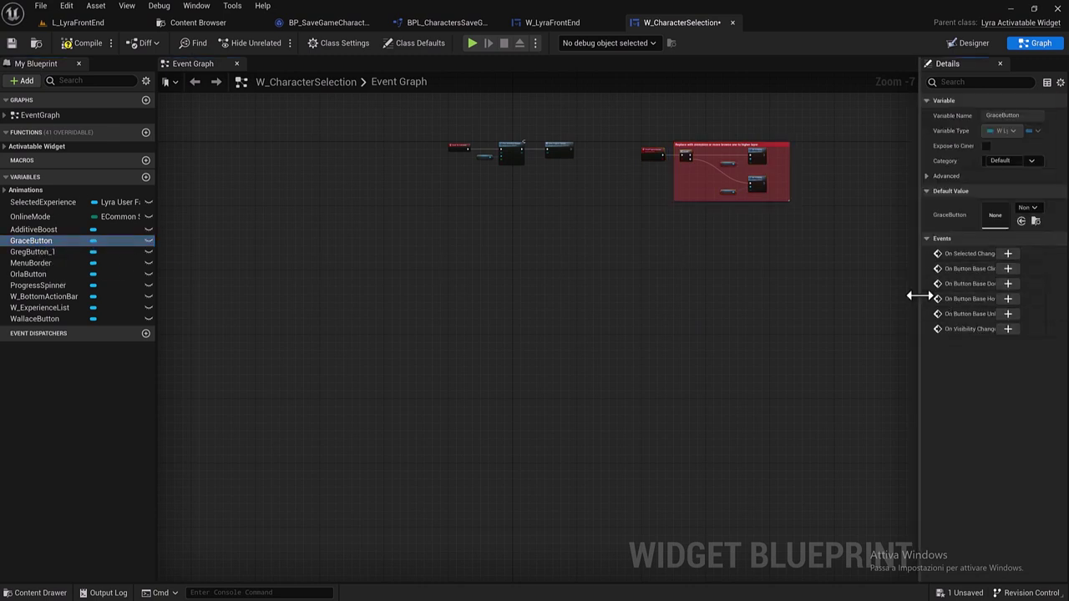
drag(921, 295, 860, 295)
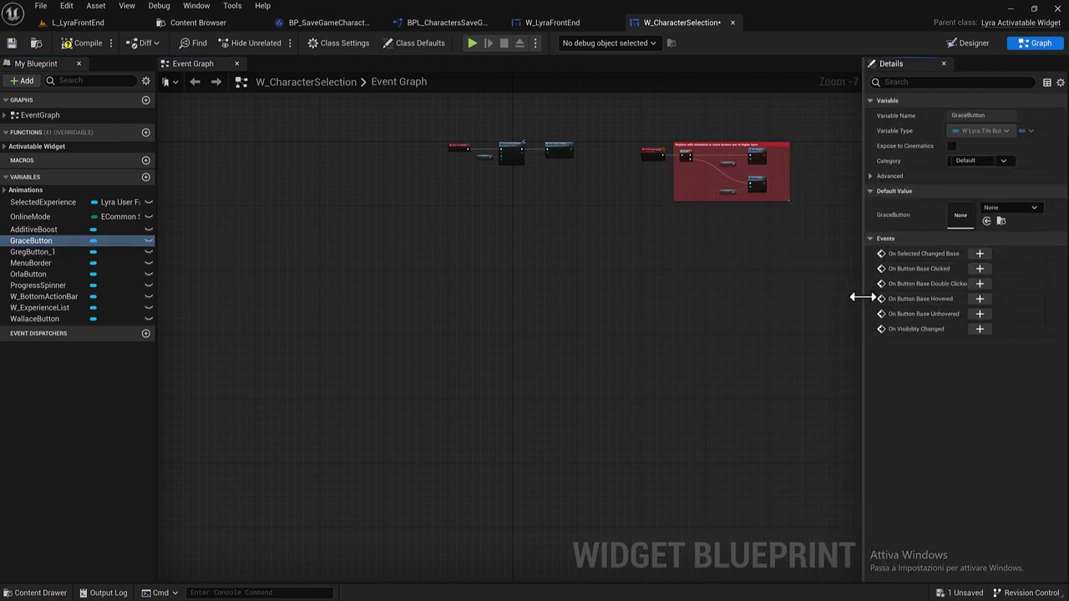
click(980, 268)
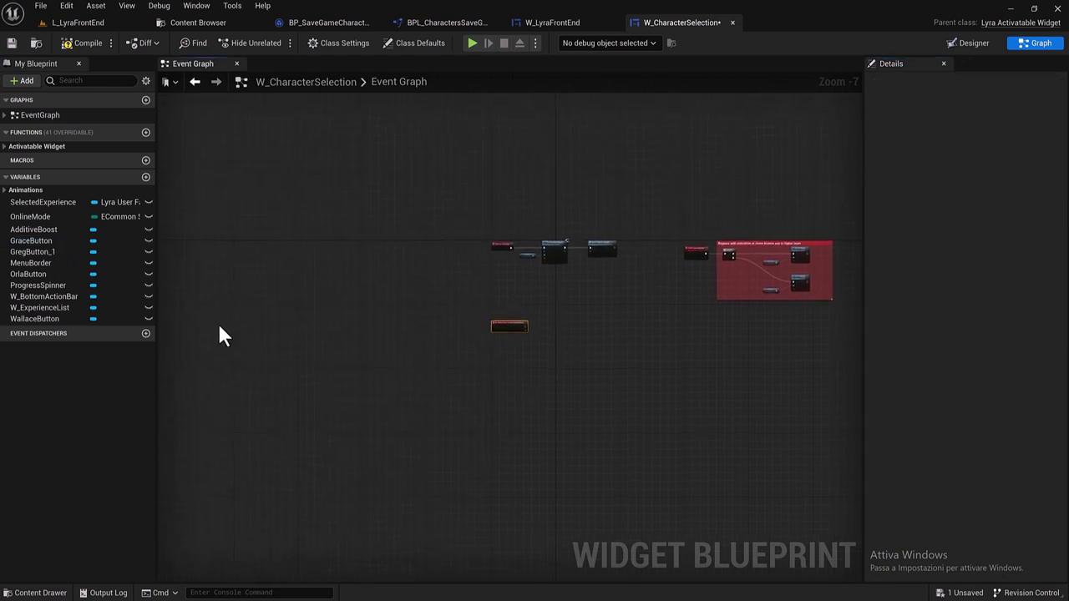
click(50, 257)
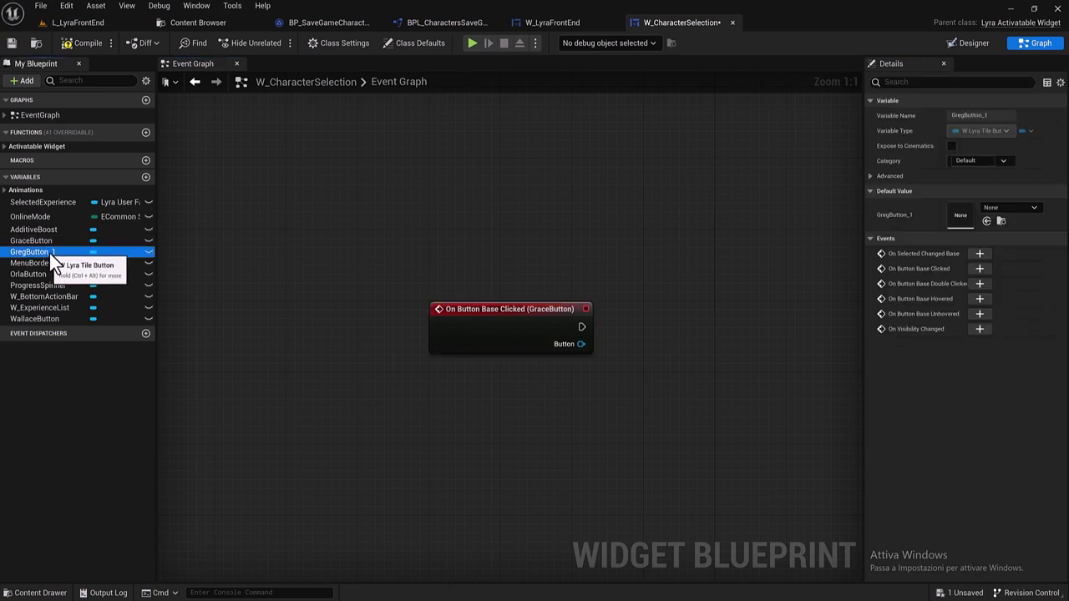
click(979, 268)
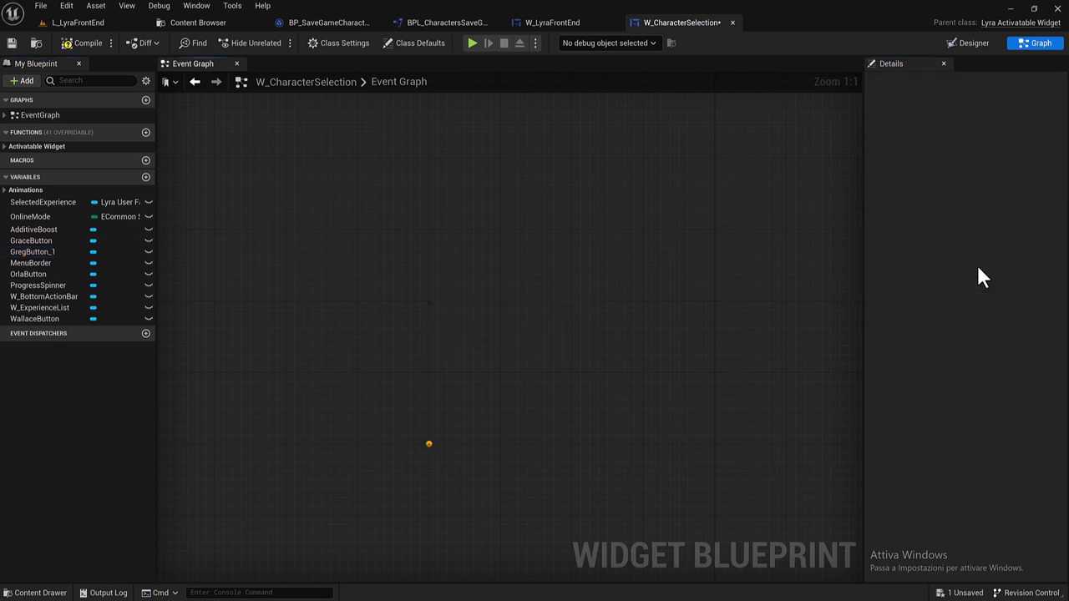
Add On Button Base Clicked events for OrlaButton and WallaceButton.
click(43, 273)
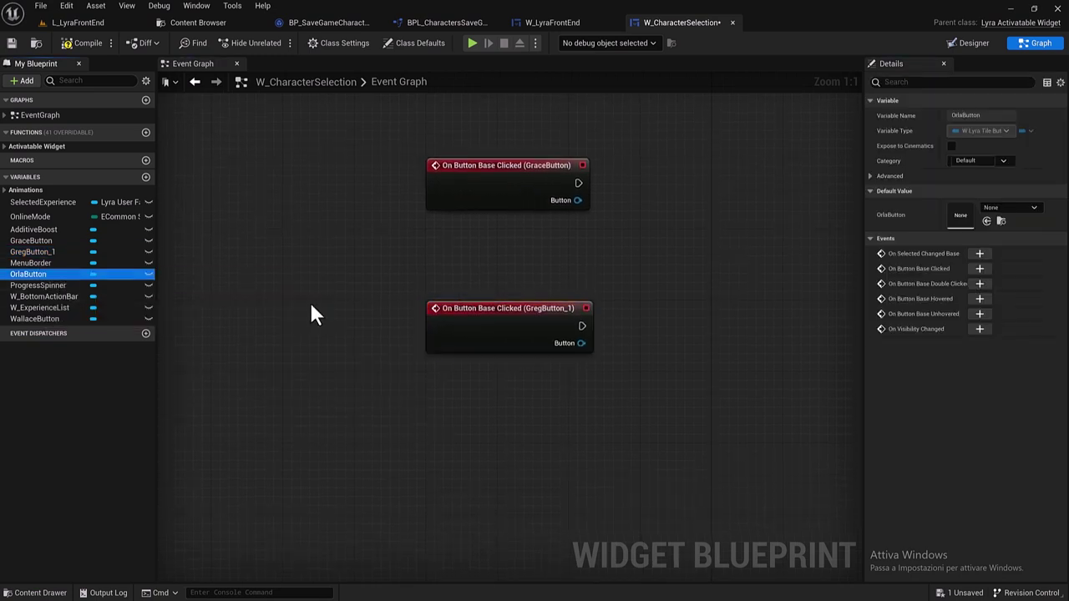
click(979, 279)
click(40, 320)
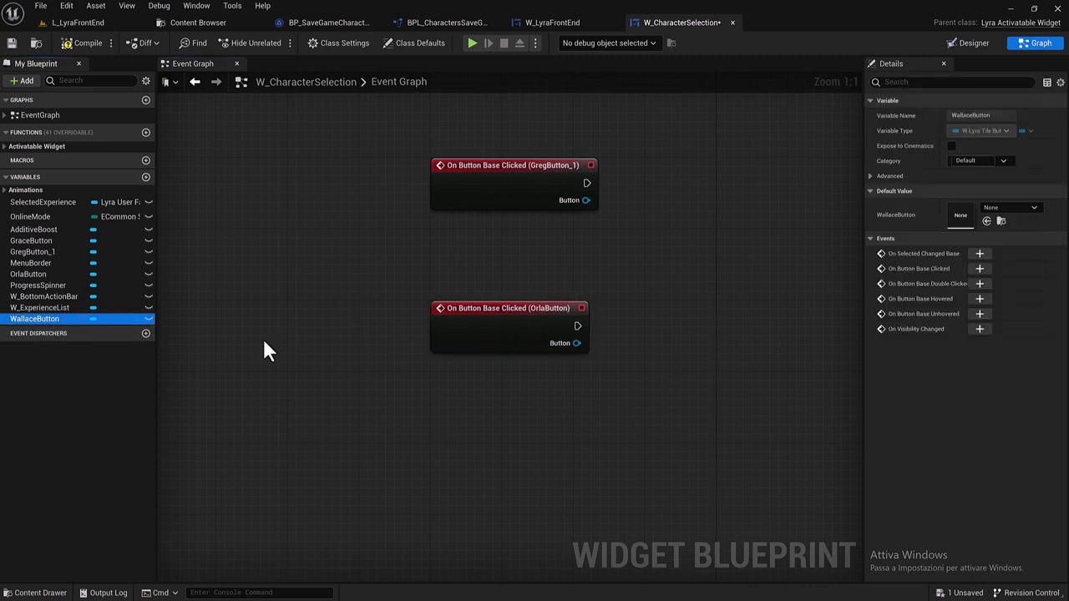
click(979, 268)
scroll(409, 384, down, 4)
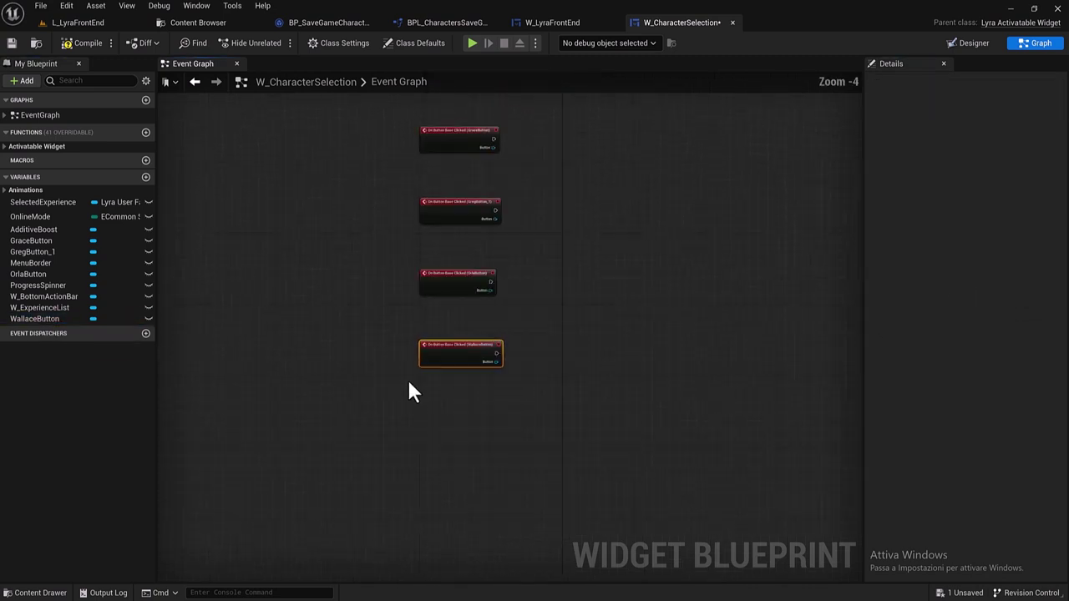
scroll(435, 388, down, 2)
scroll(467, 390, up, 1)
scroll(485, 390, up, 1)
scroll(463, 376, up, 1)
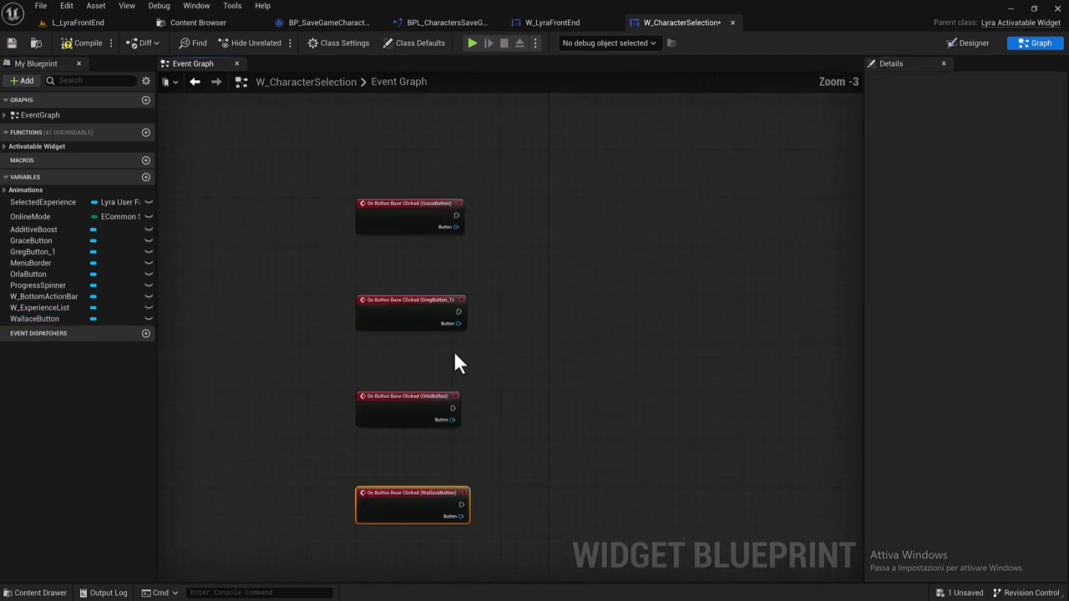
Compile, rename GregButton_1 to GregButton in the Designer hierarchy, and return to the Graph.
click(77, 46)
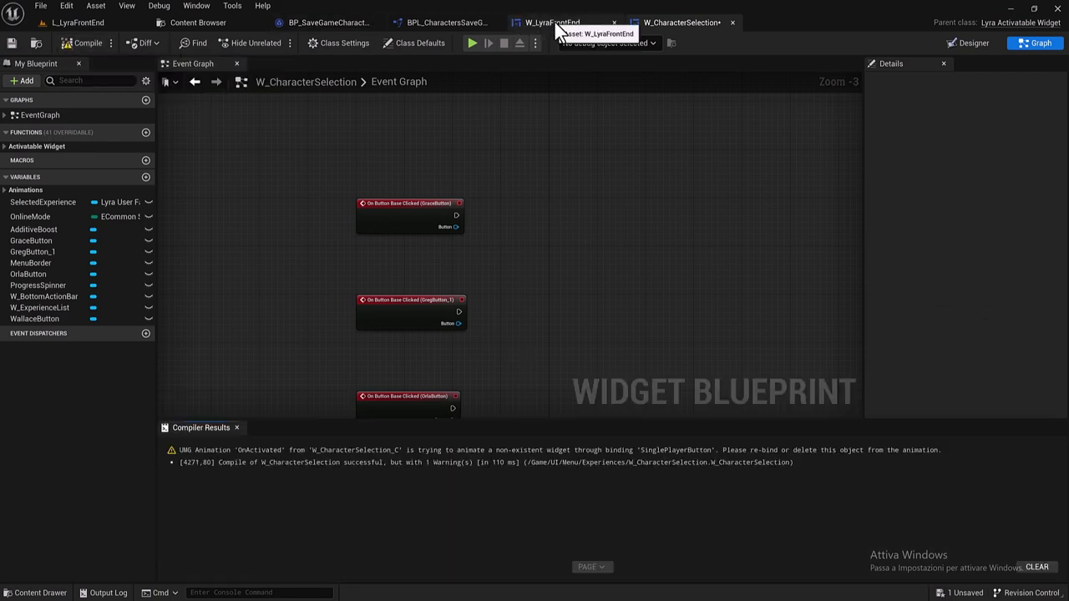
click(978, 43)
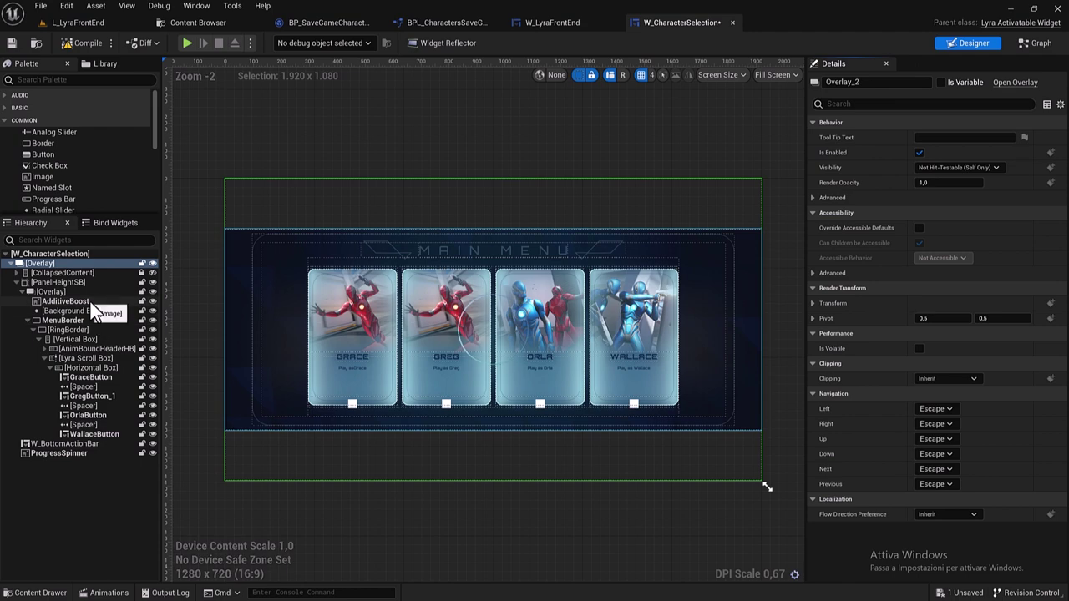
double_click(105, 398)
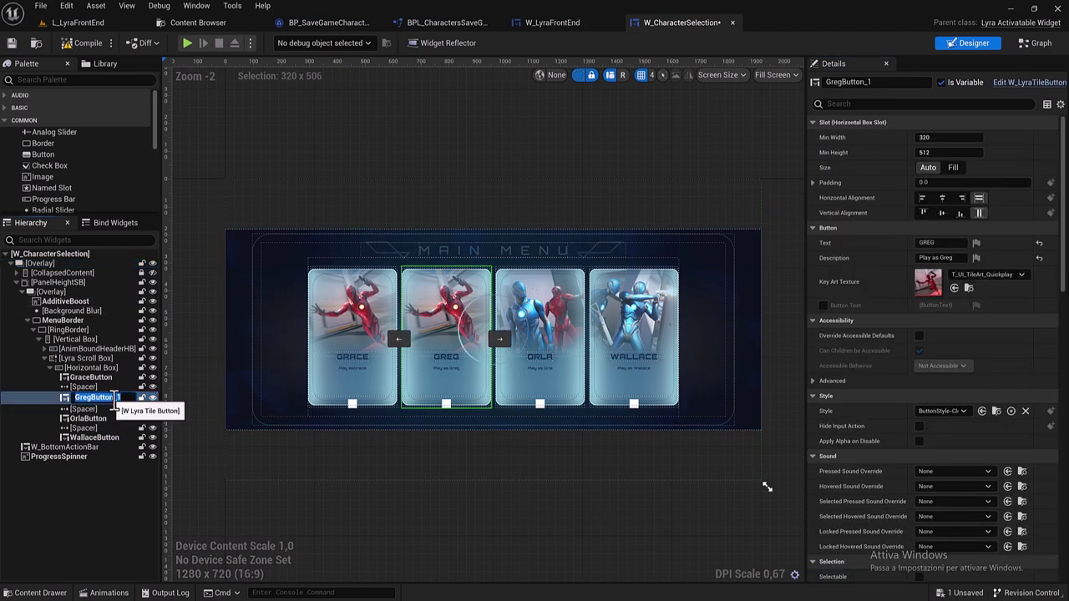
click(115, 398)
key(Delete)
key(Delete)
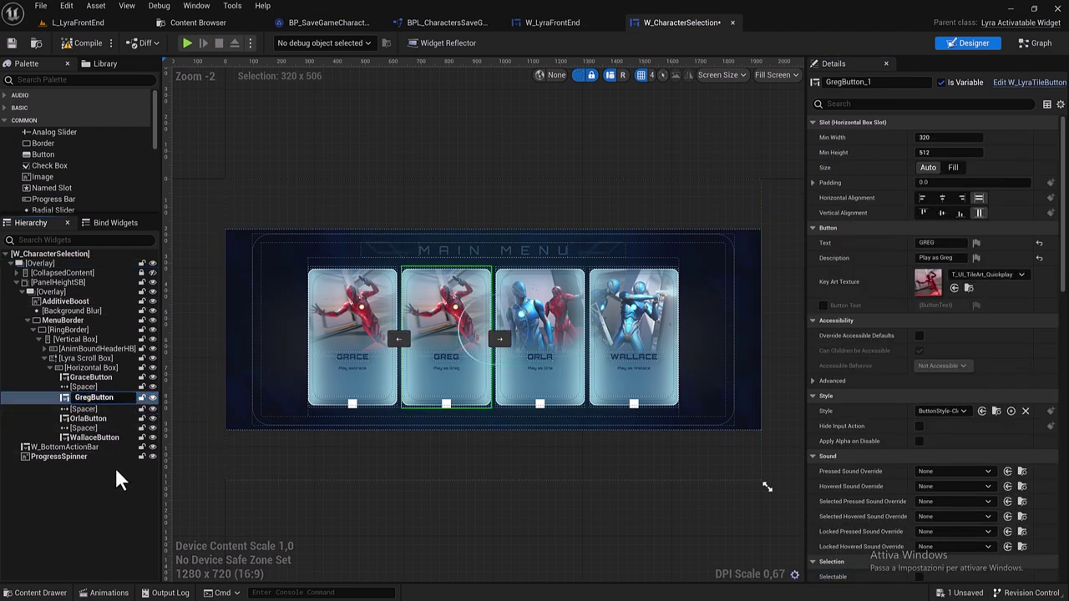
click(117, 474)
click(1029, 44)
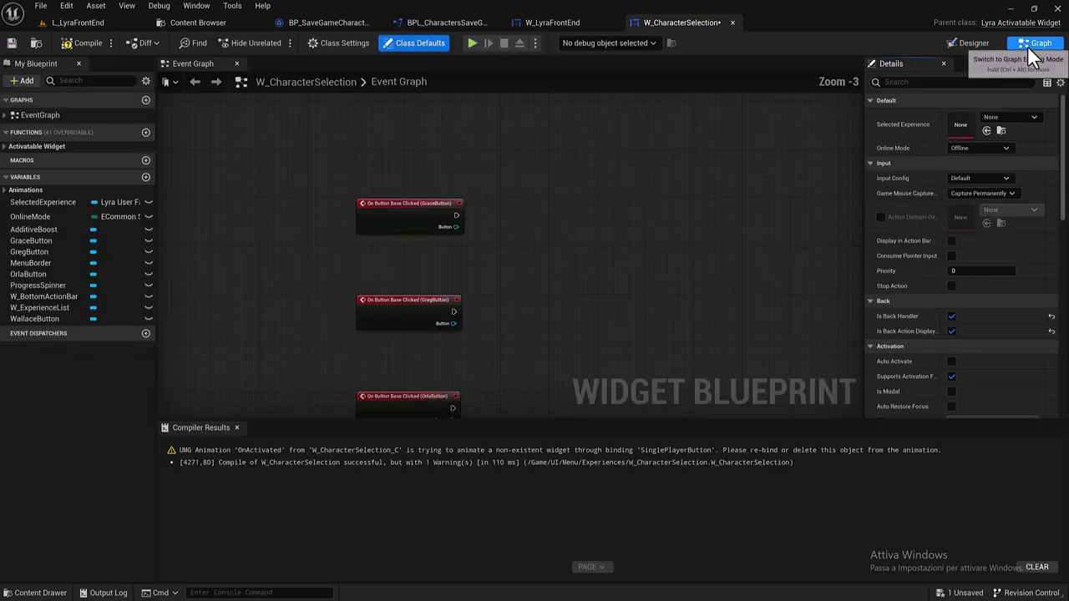
click(235, 429)
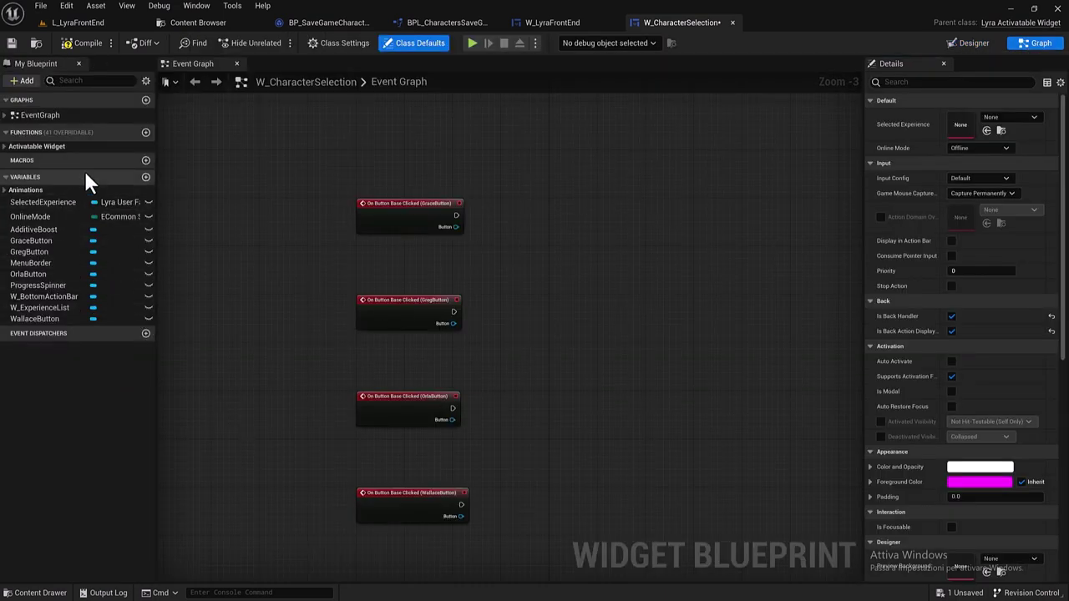
Add an Integer variable named Character Selection, matching the save game blueprint's variable.
click(146, 176)
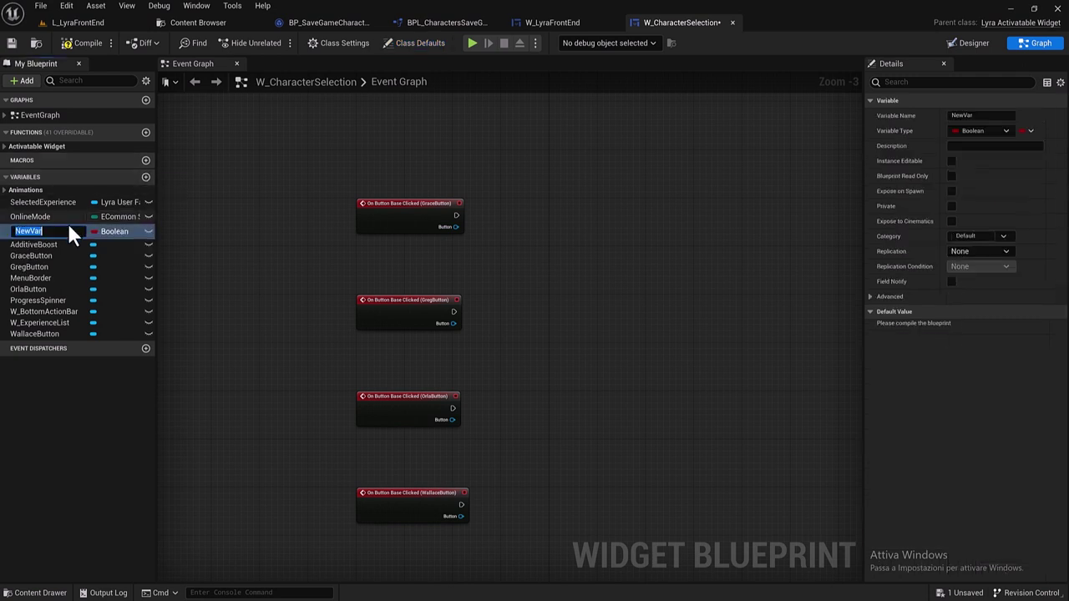
click(333, 22)
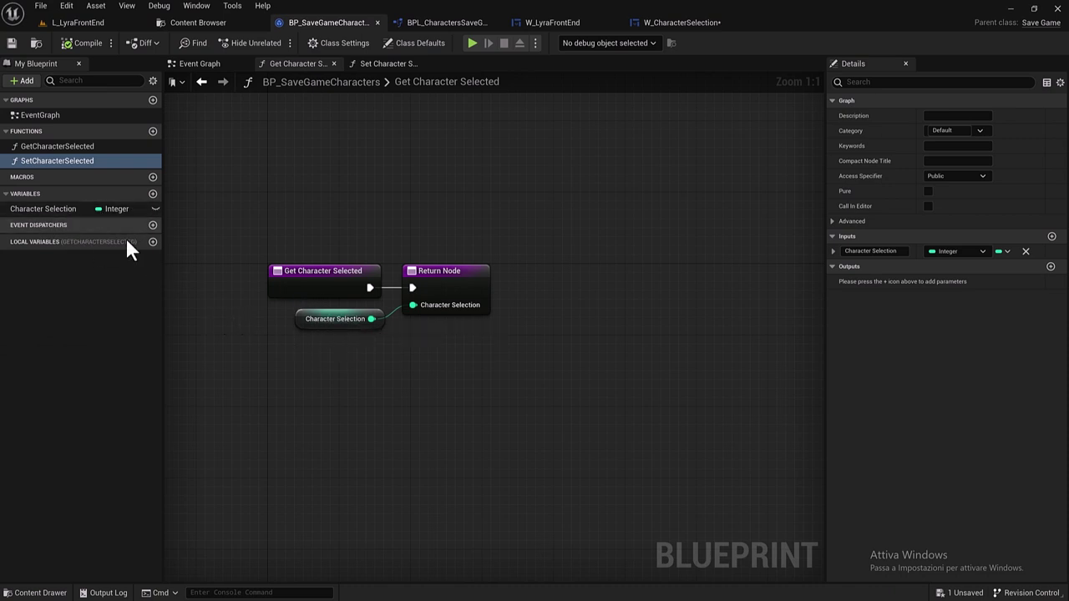
click(48, 210)
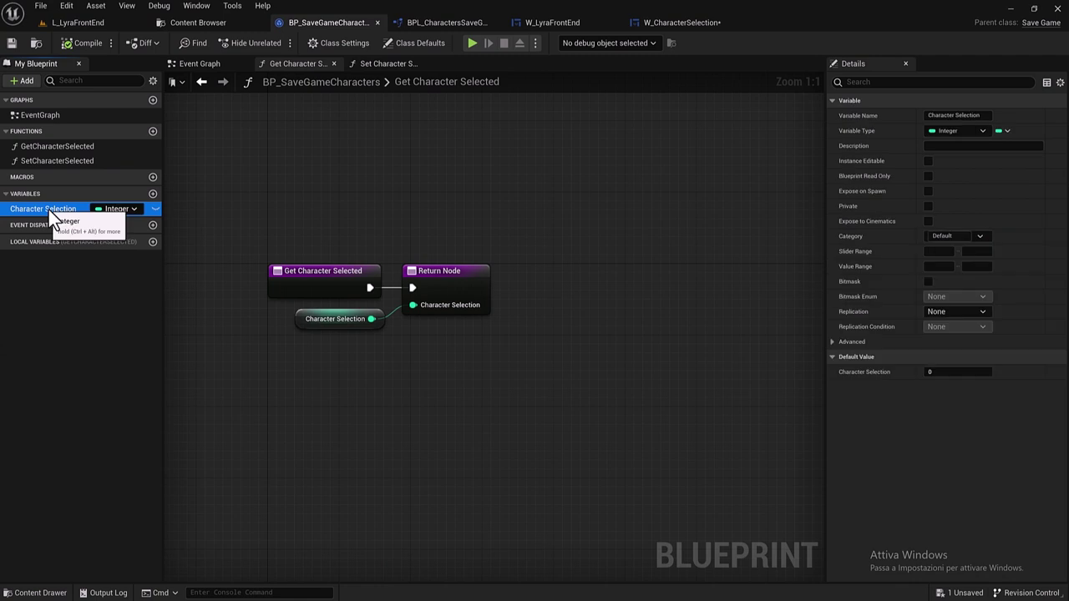
click(980, 116)
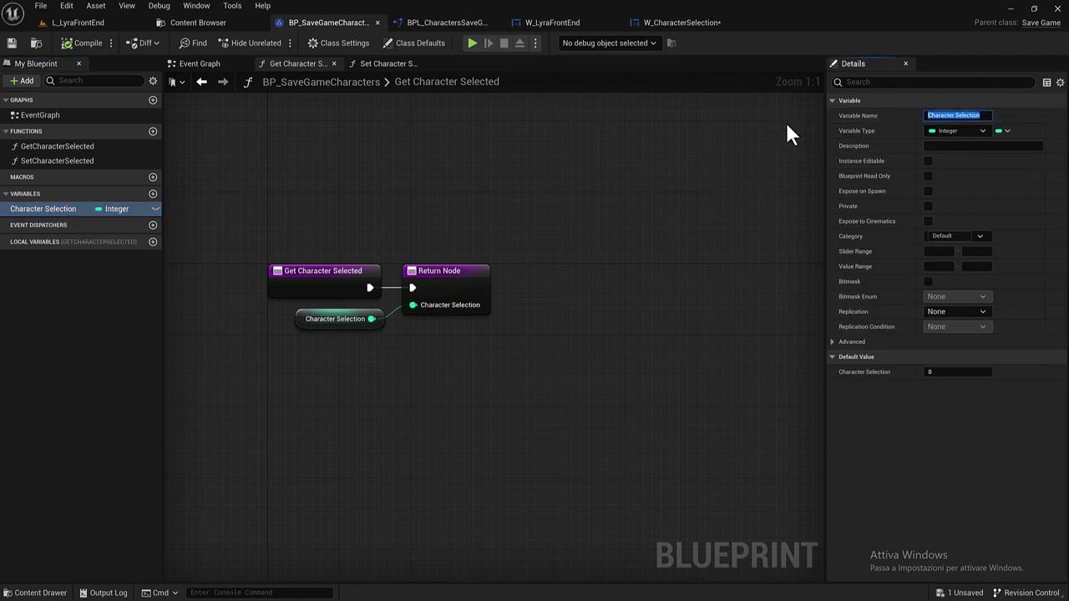
click(661, 23)
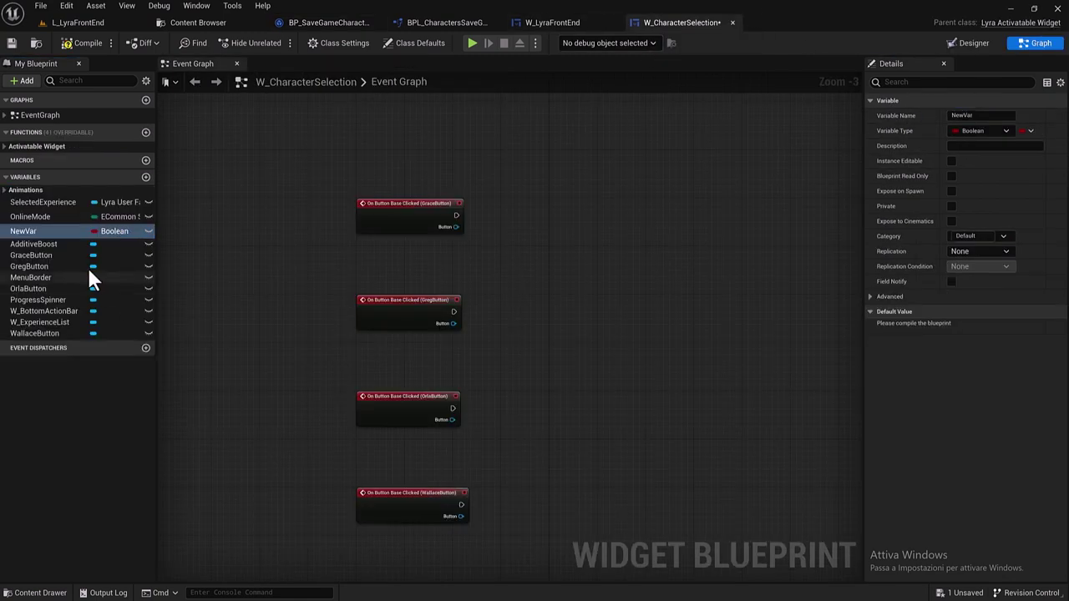
click(29, 230)
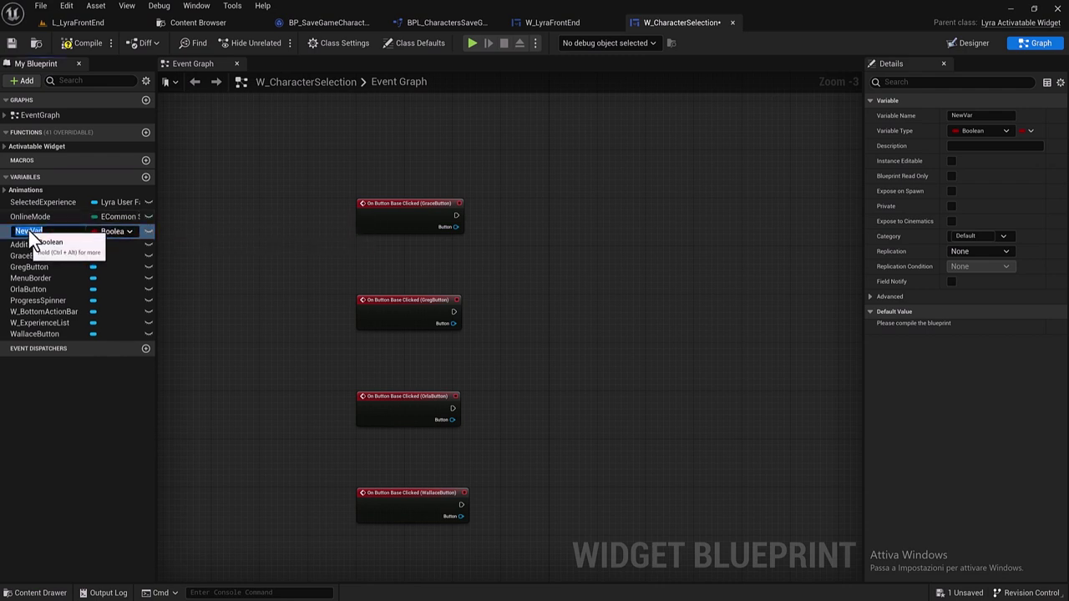
text(Character Selection)
key(Return)
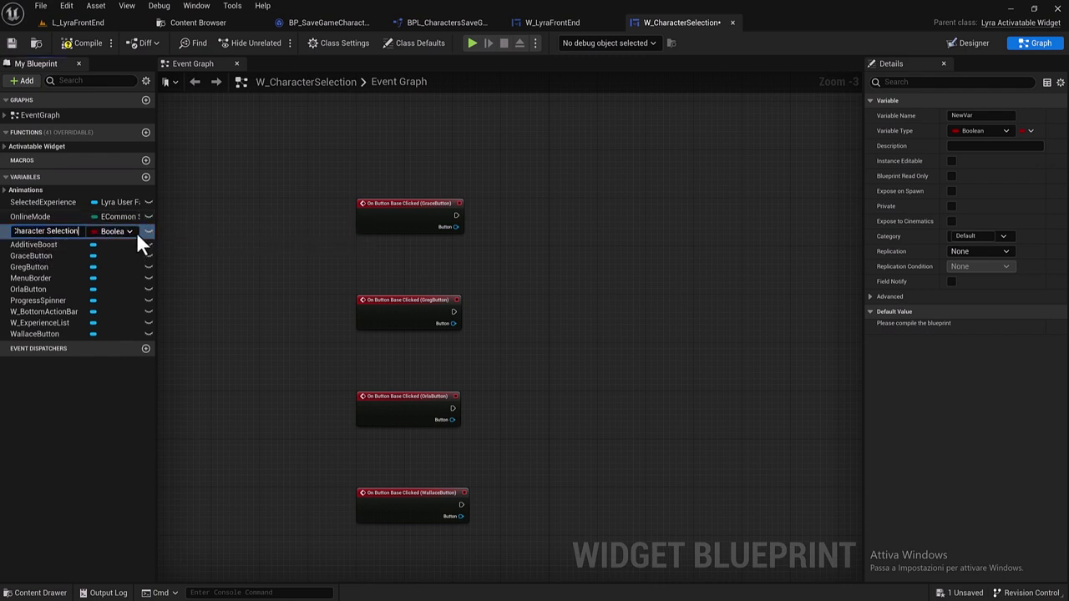
click(130, 231)
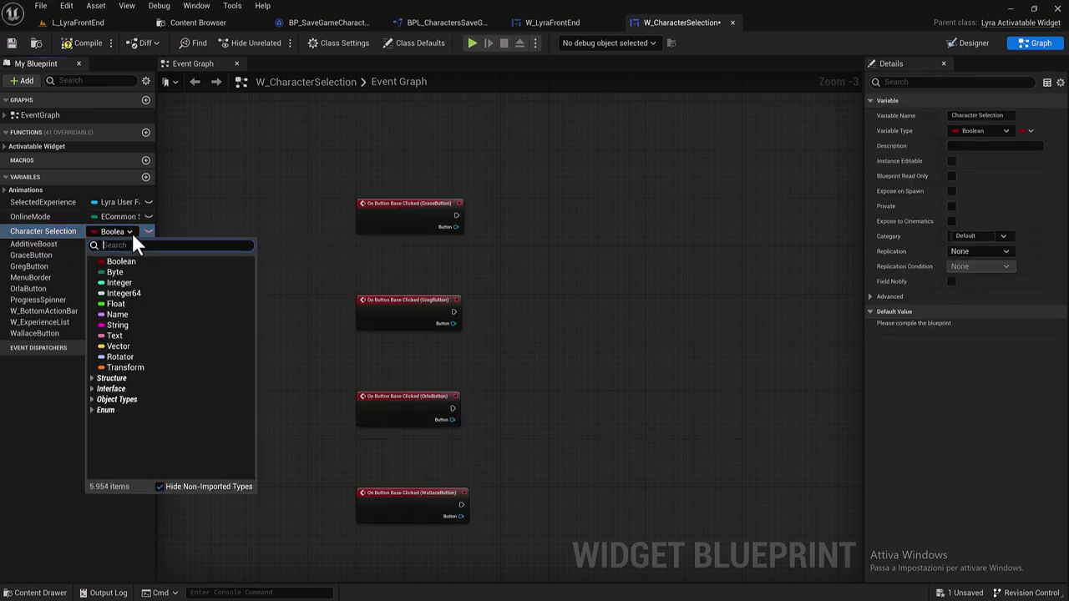
click(128, 283)
Place a SET Character Selection node beside the GraceButton event, then compile and save.
mouse_move(40, 231)
mouse_down()
mouse_move(109, 247)
mouse_move(515, 216)
mouse_up()
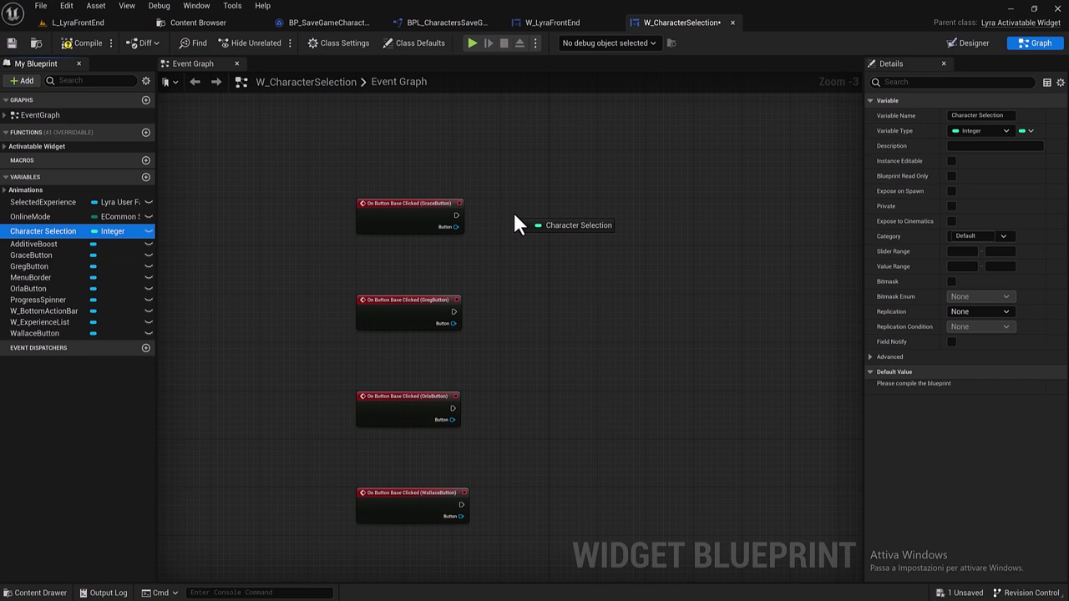
alt+drag(515, 224, 516, 224)
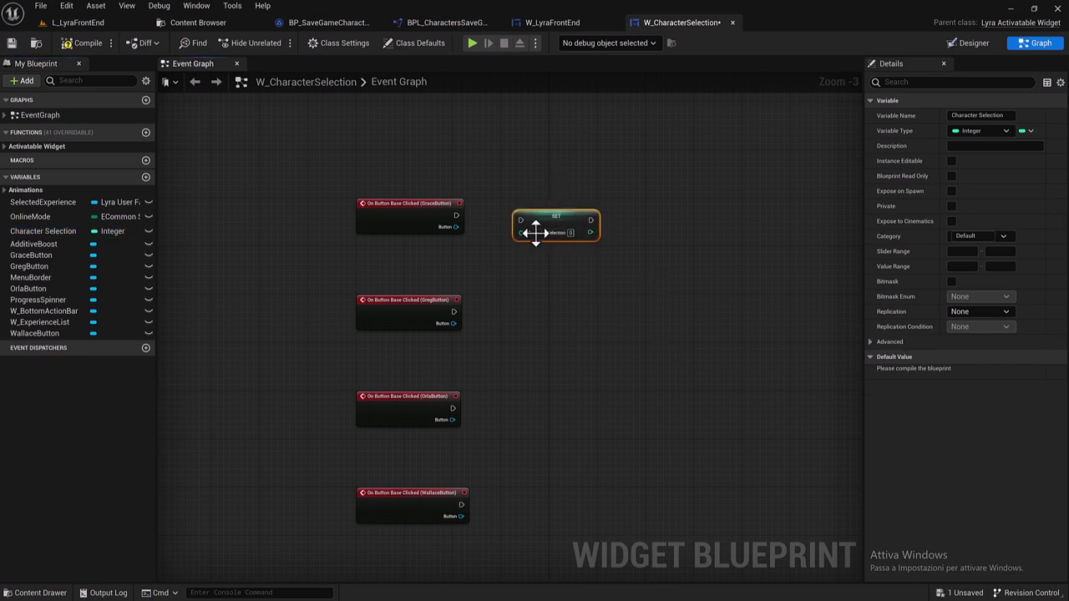
drag(563, 239, 556, 231)
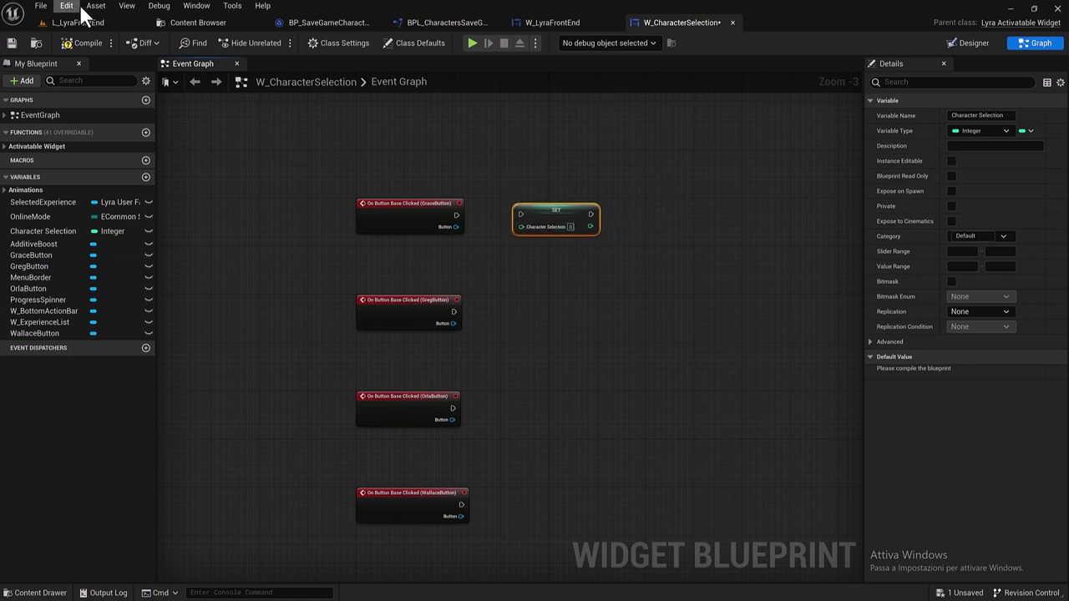
click(84, 43)
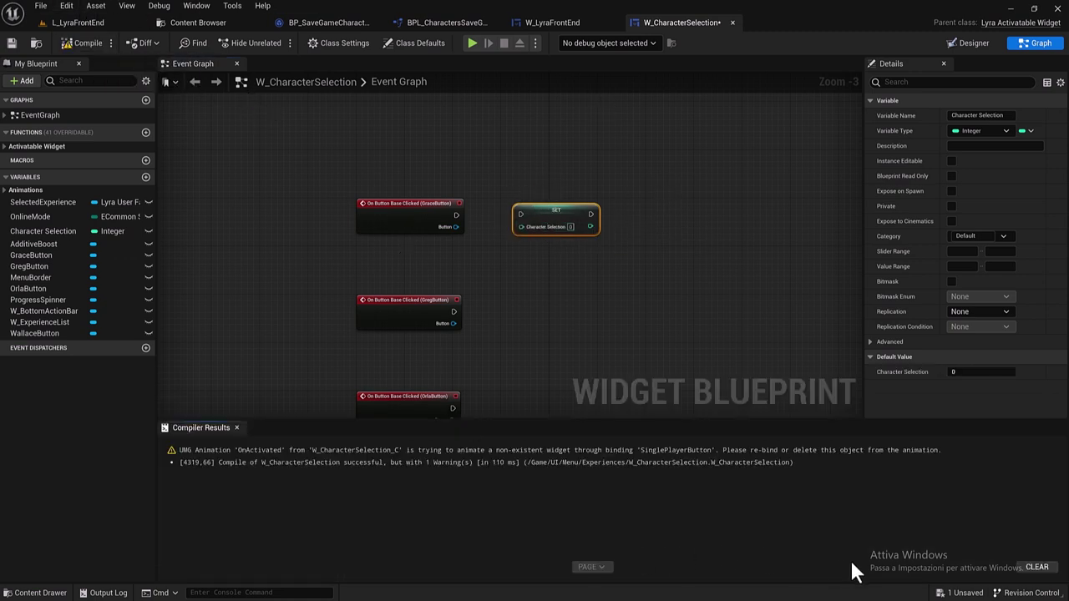
key(ctrl+s)
Paste three more SET nodes and position them beside the Greg, Orla and Wallace button events.
right_drag(671, 277, 615, 188)
key(ctrl+v)
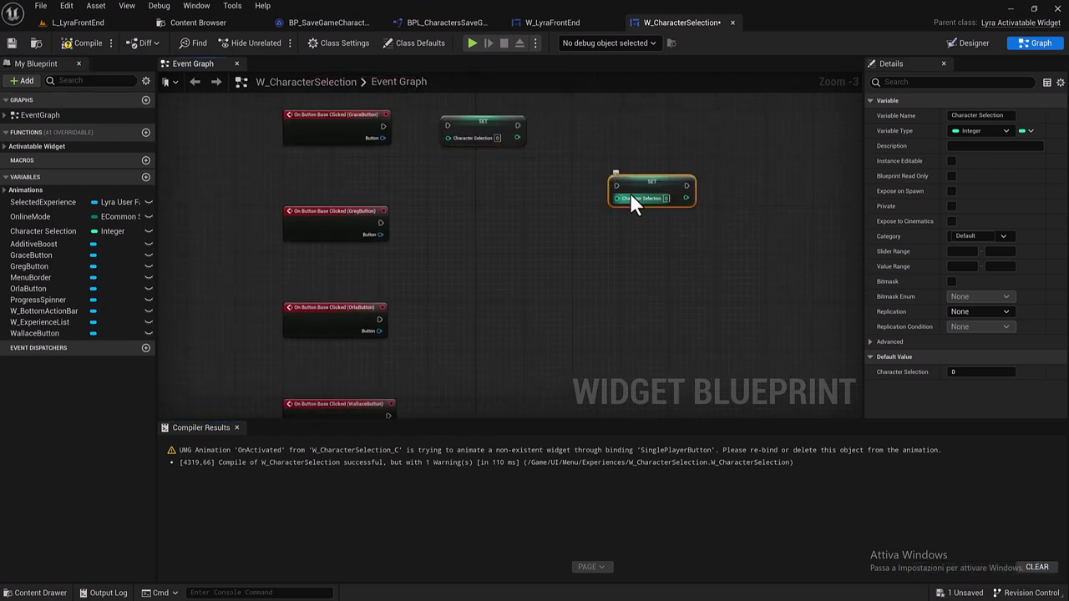
key(ctrl+v)
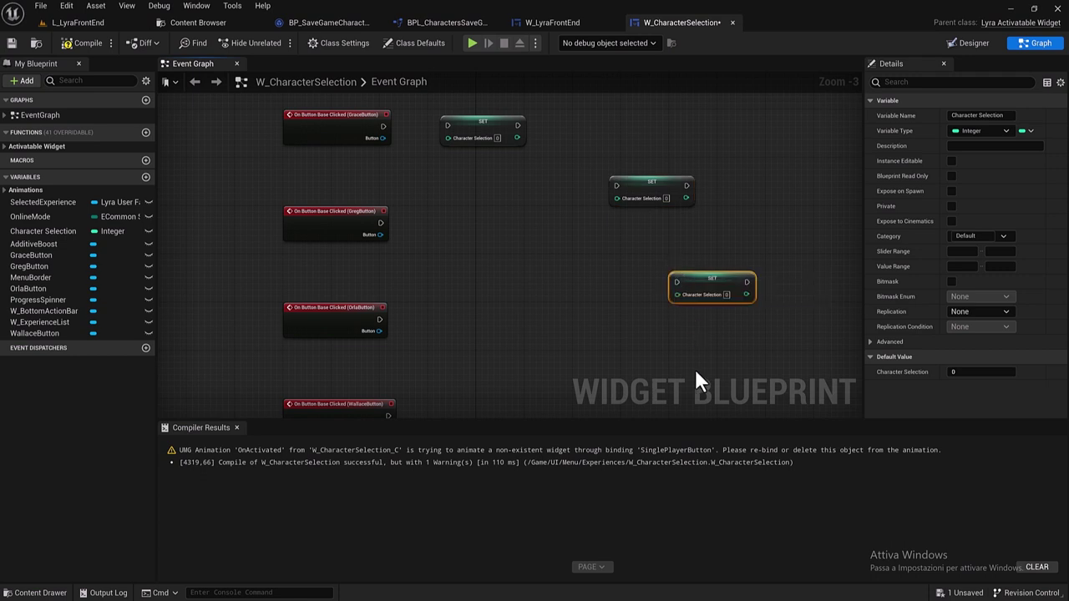
key(ctrl+v)
drag(641, 199, 452, 229)
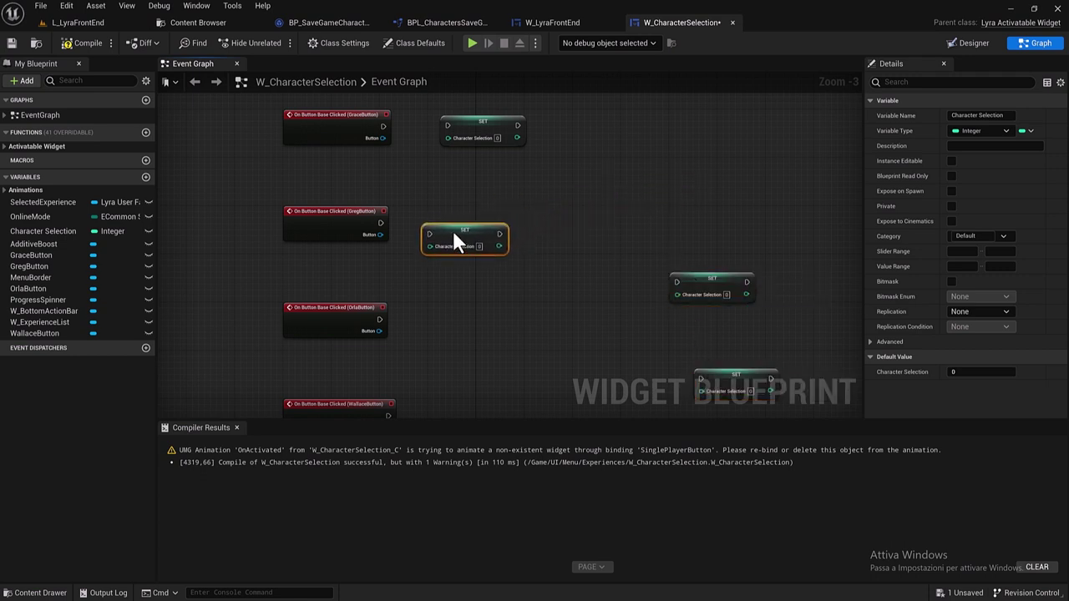
drag(479, 124, 467, 125)
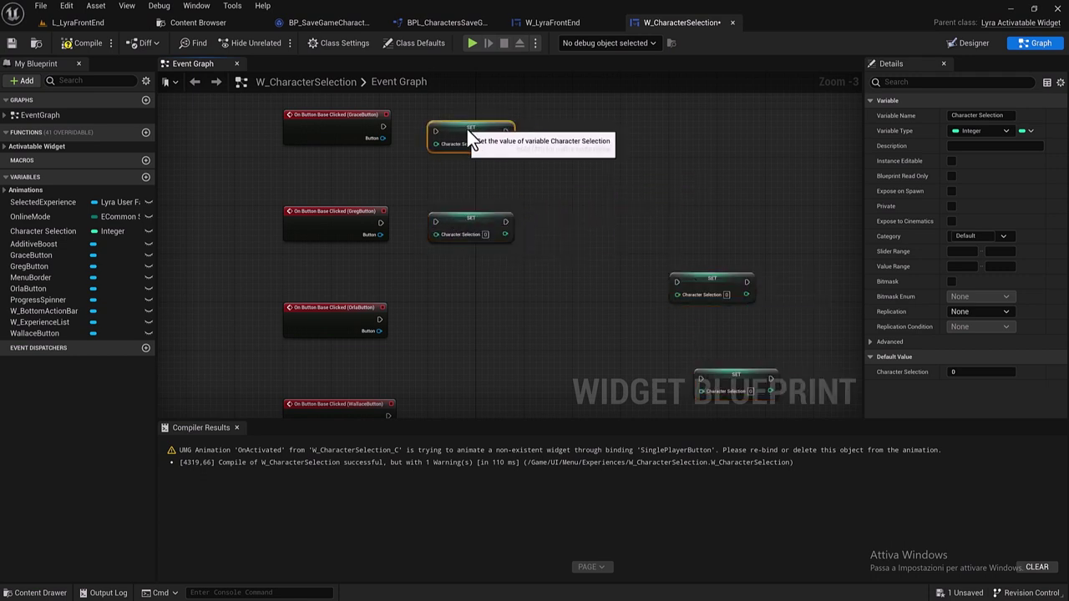
mouse_move(694, 274)
mouse_down()
mouse_move(593, 305)
mouse_move(483, 317)
mouse_up()
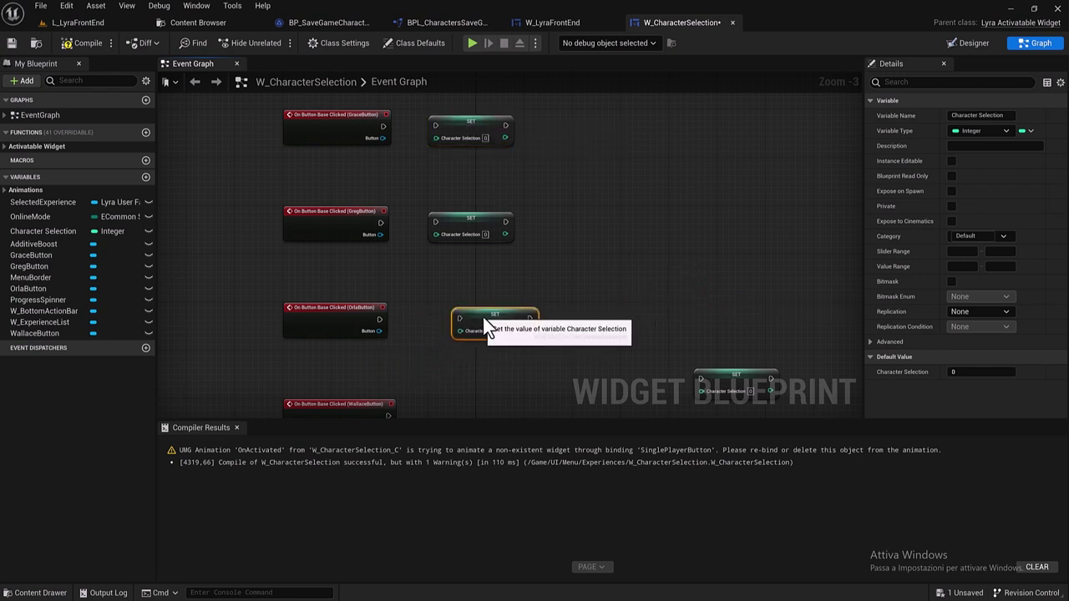
right_drag(622, 316, 627, 208)
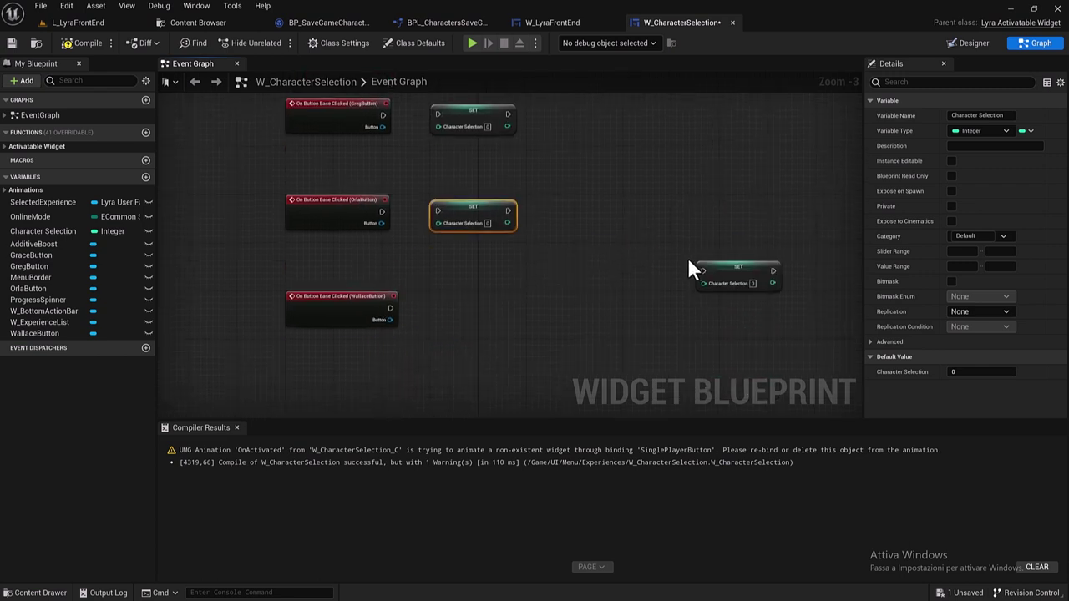
drag(716, 273, 465, 309)
click(237, 428)
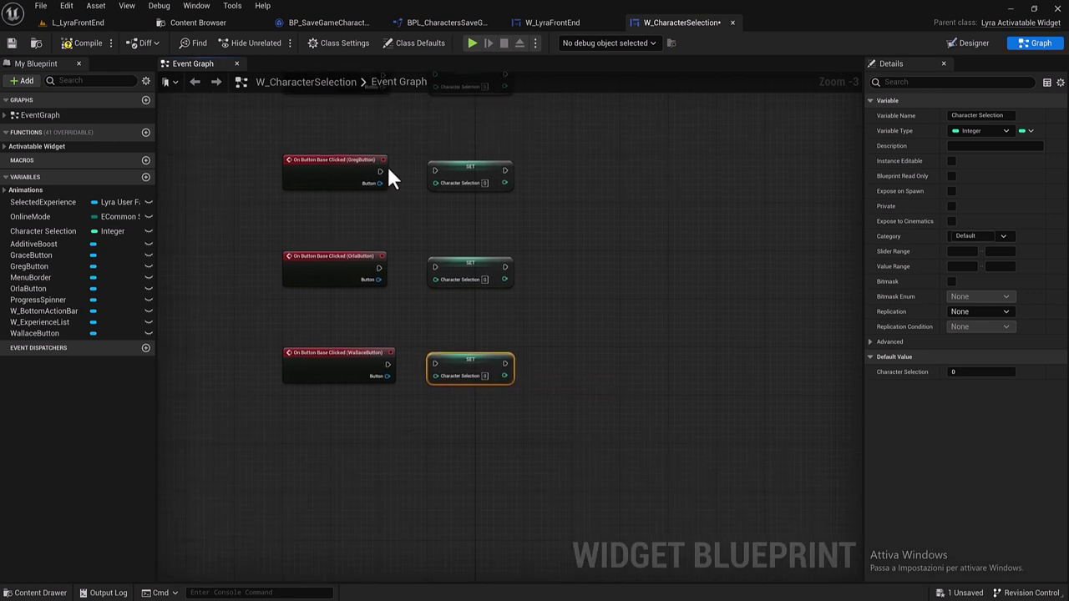
Wire the Wallace, Orla, Greg and Grace click events to their SET nodes and select all eight nodes.
drag(388, 365, 436, 364)
drag(380, 267, 443, 276)
right_drag(420, 232, 372, 309)
drag(356, 282, 411, 281)
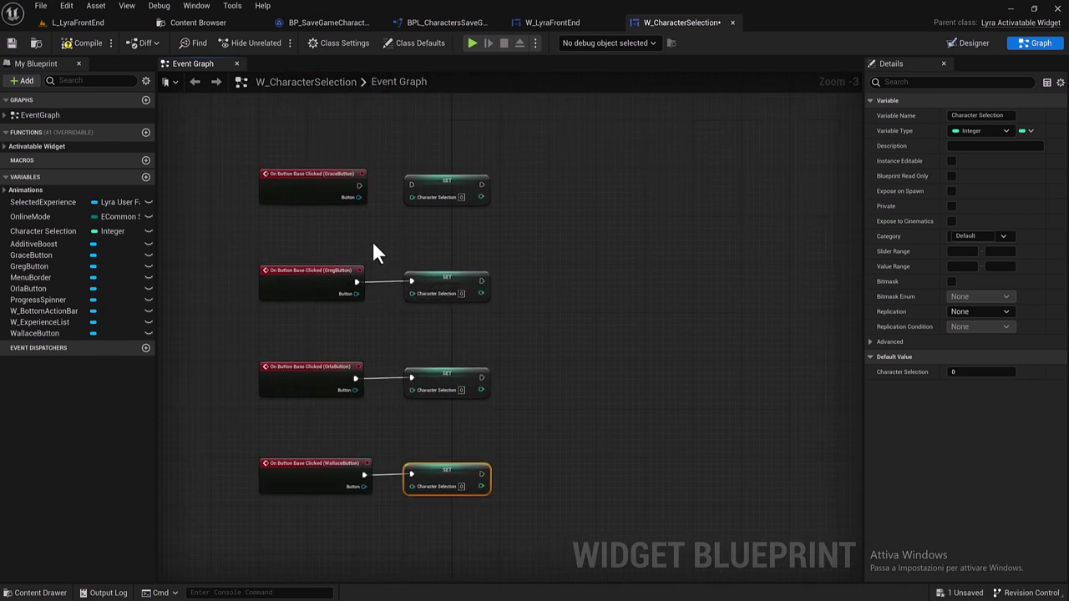
drag(360, 187, 411, 184)
right_drag(355, 263, 331, 142)
drag(256, 113, 523, 465)
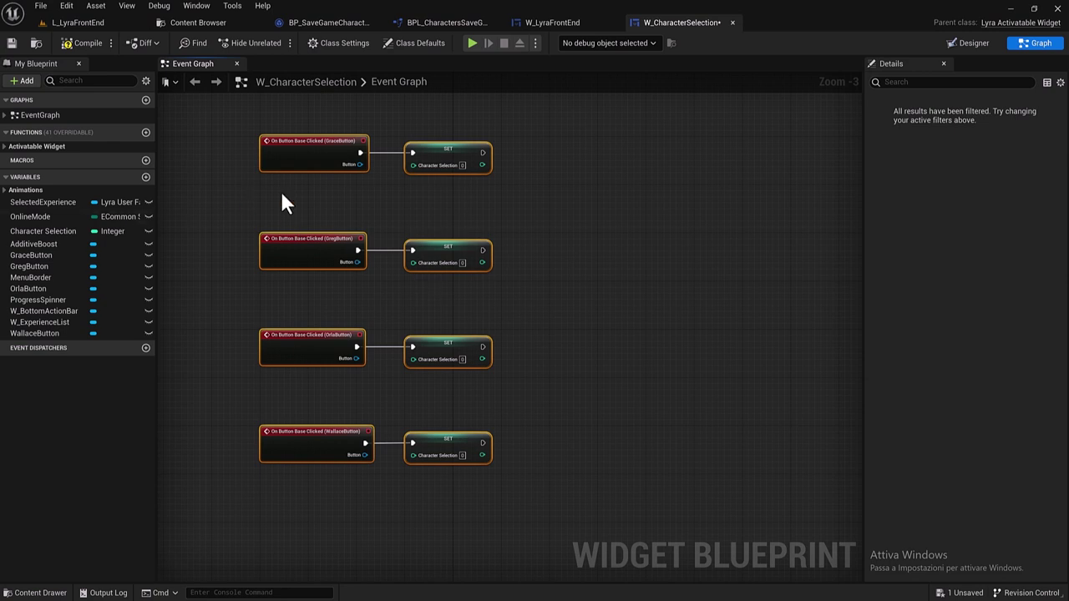
Set Character Selection to 1, 2 and 3 on the Greg, Orla and Wallace SET nodes.
click(476, 189)
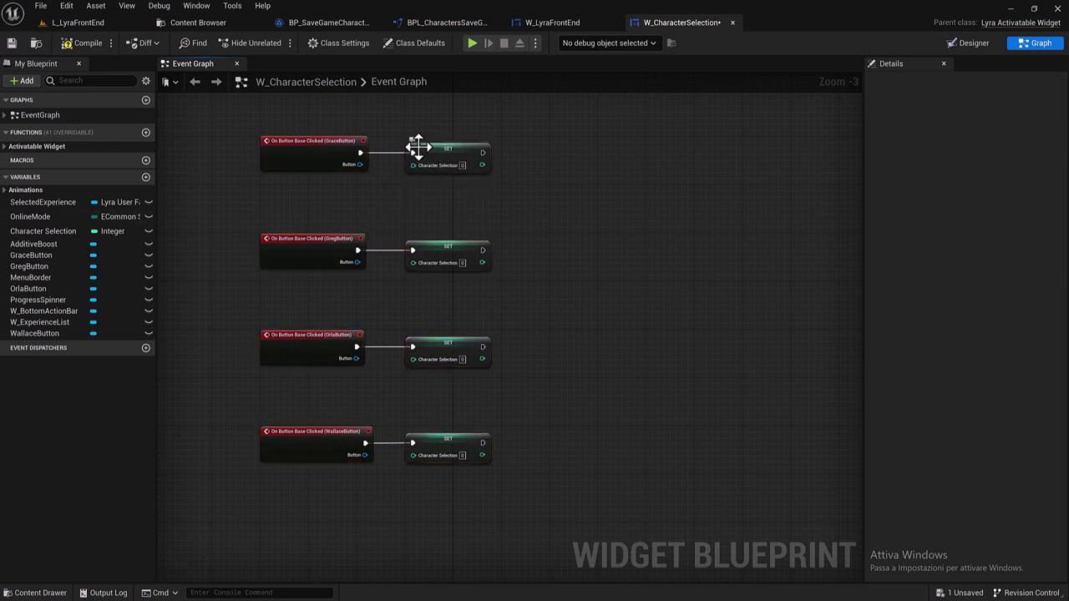
right_drag(361, 107, 395, 116)
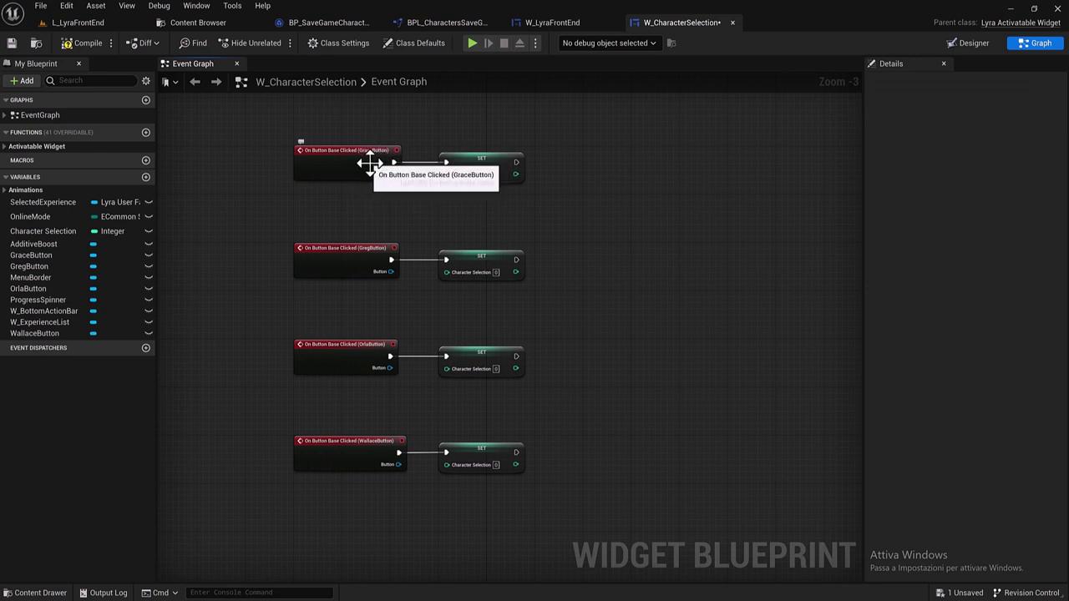
click(496, 272)
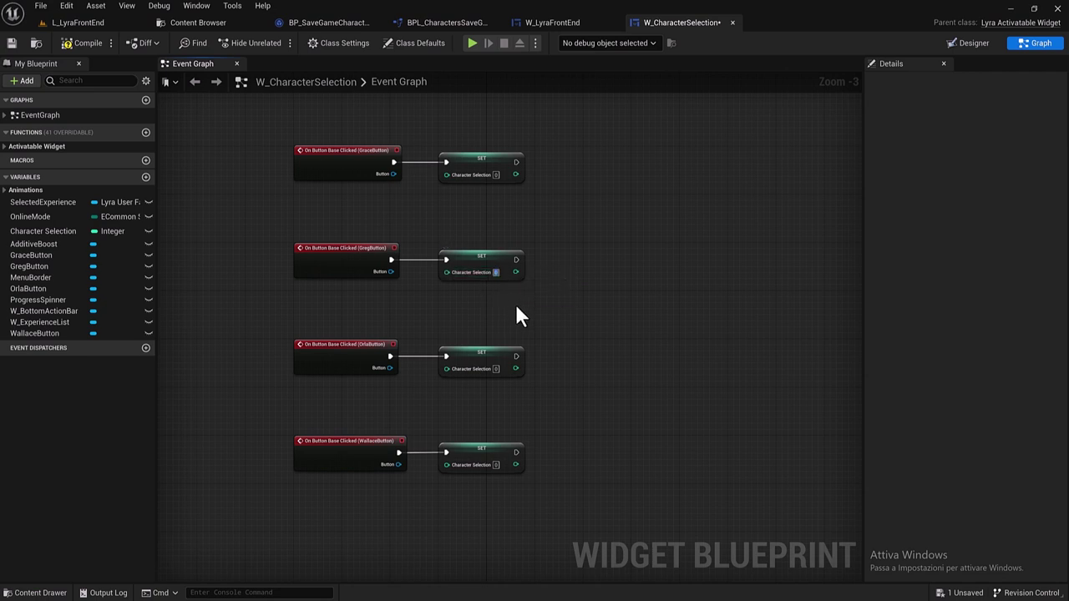
text(1)
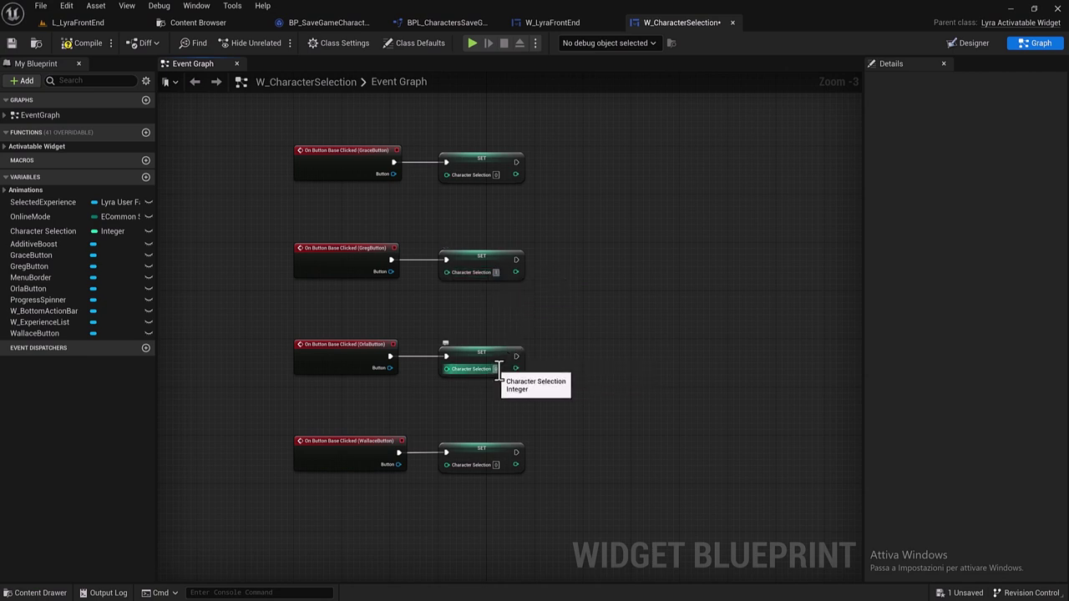
click(496, 369)
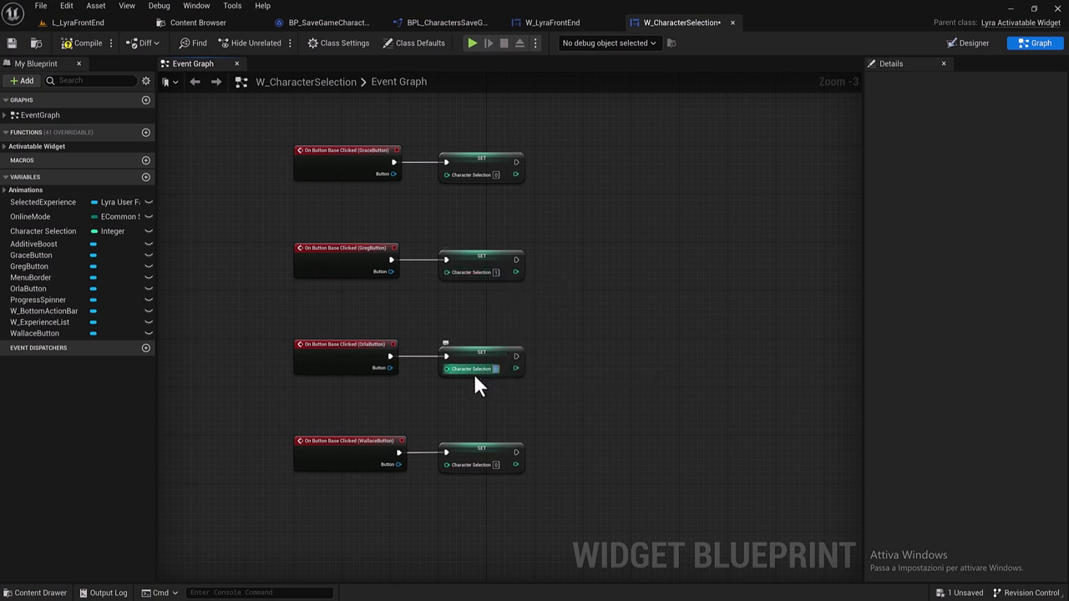
click(496, 464)
text(3)
right_drag(691, 312, 608, 340)
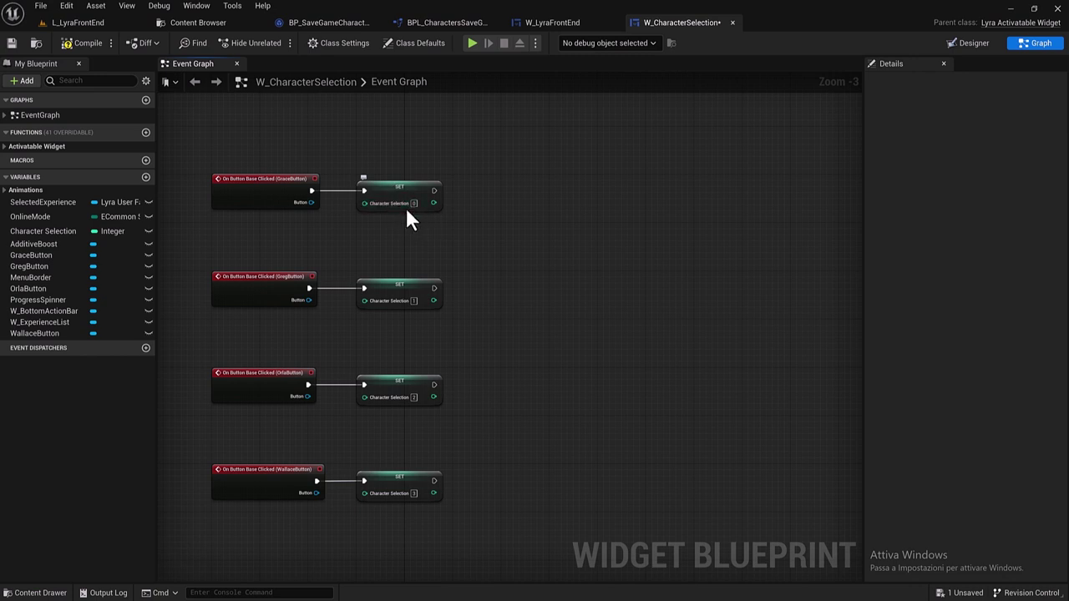
right_drag(446, 187, 404, 201)
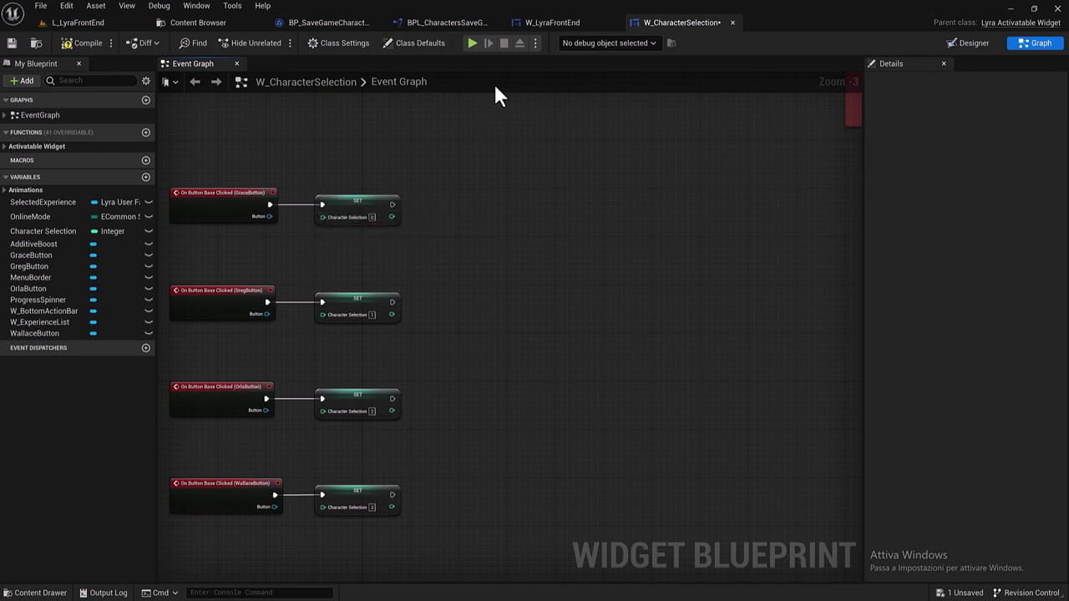
click(334, 23)
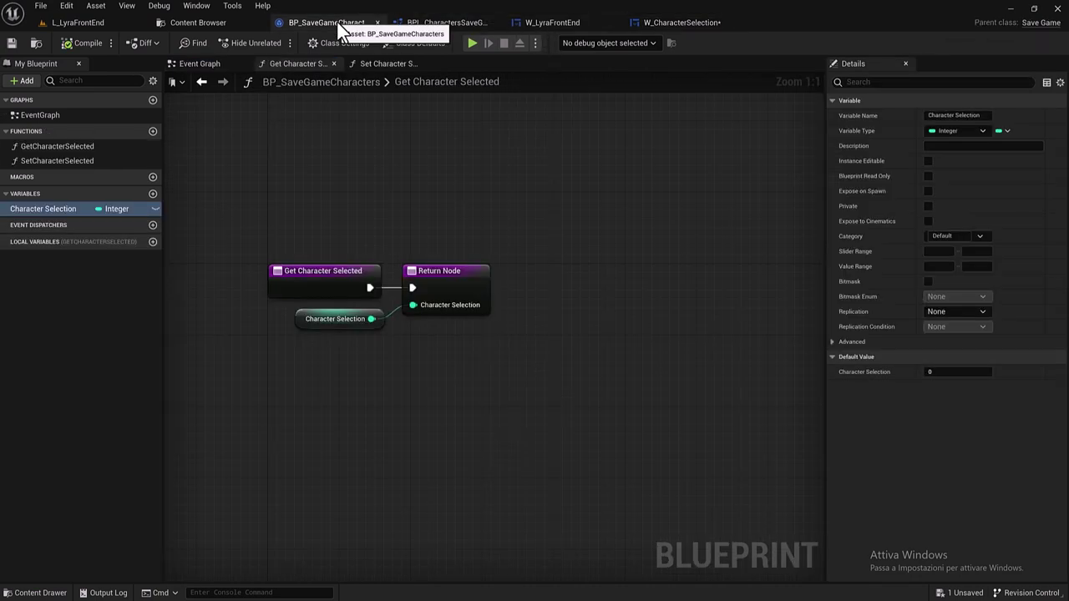
click(192, 65)
click(294, 65)
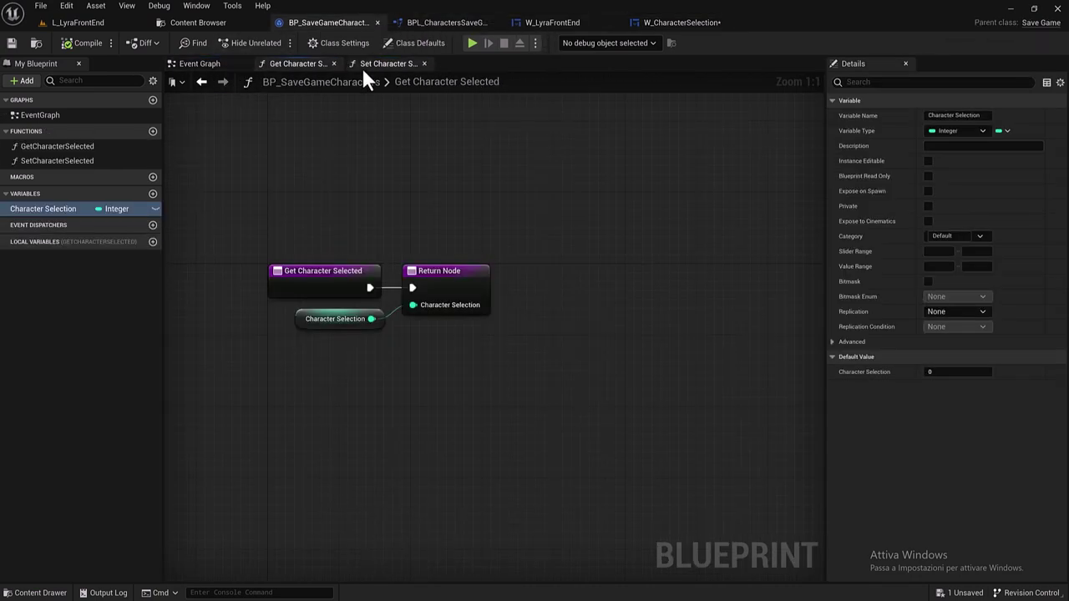
click(383, 66)
click(436, 25)
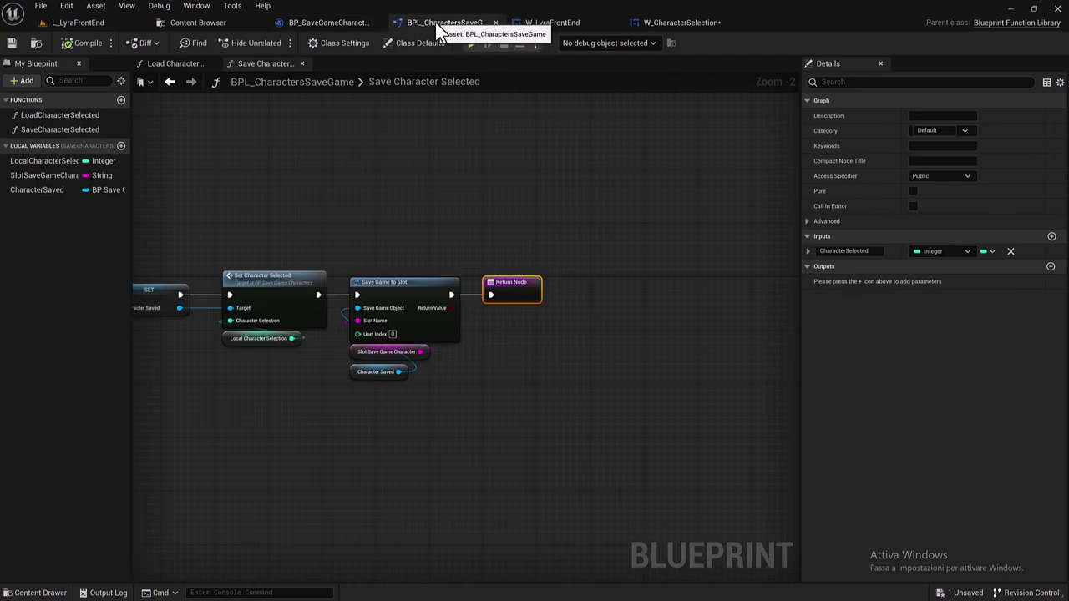
mouse_move(351, 166)
right_down()
mouse_move(374, 224)
mouse_move(378, 191)
right_up()
click(345, 22)
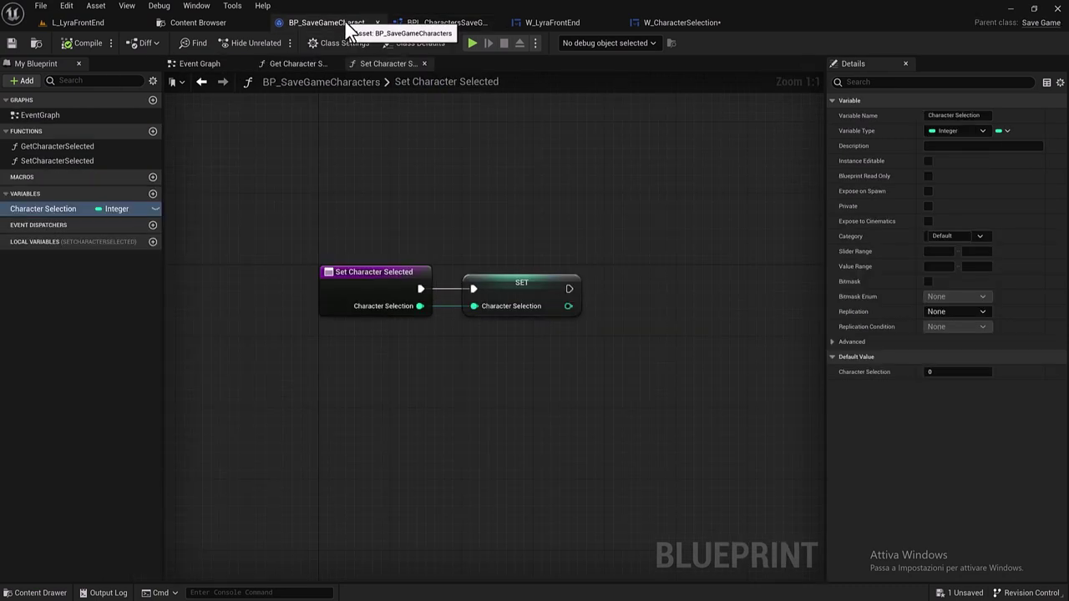
click(432, 25)
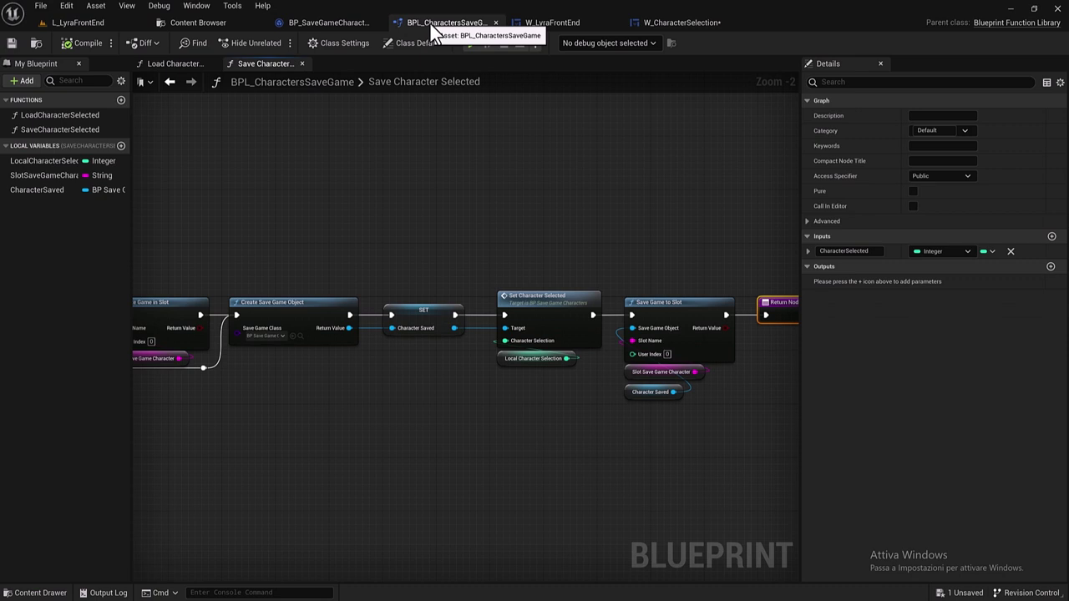
click(705, 22)
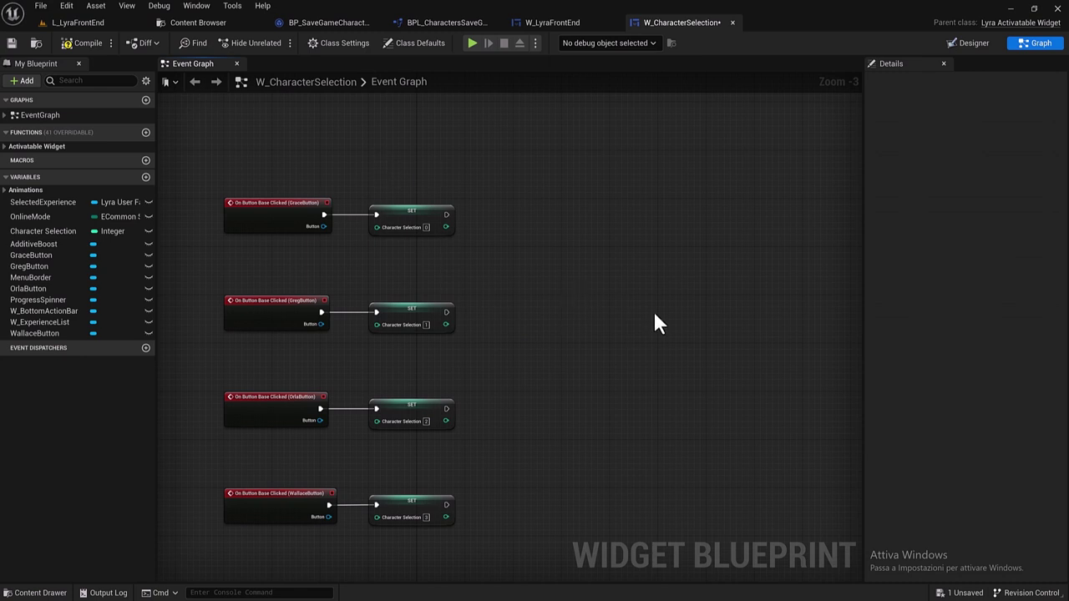
click(433, 23)
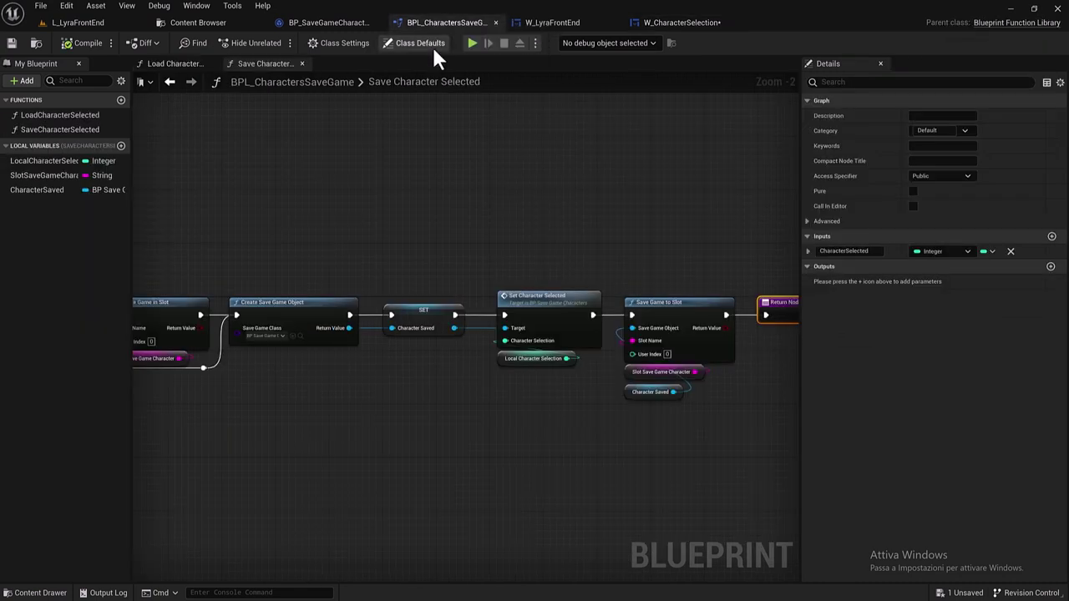
right_drag(481, 209, 509, 209)
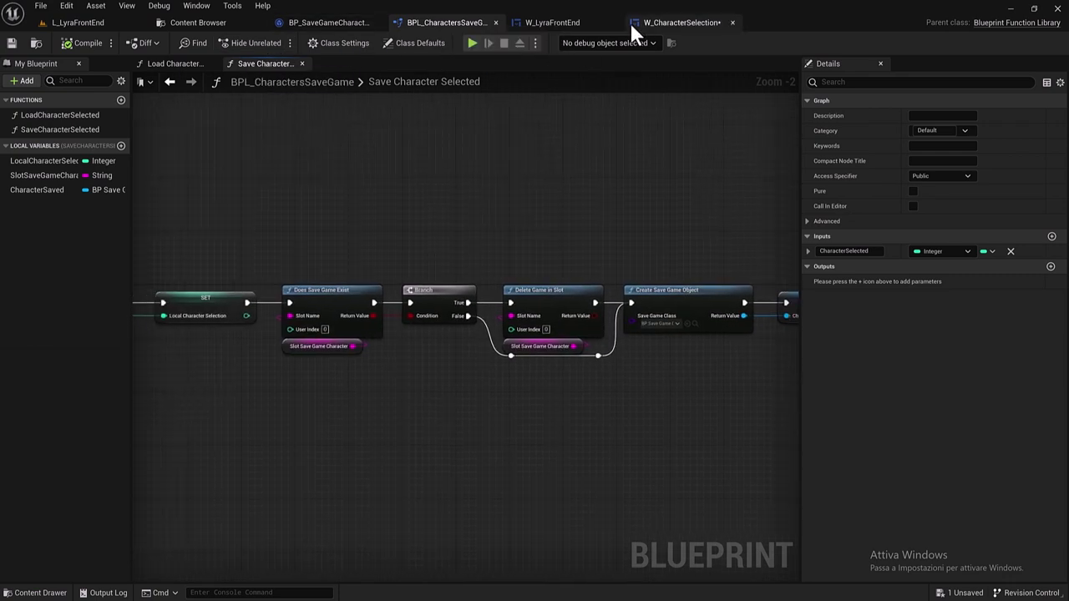
Pan the W_CharacterSelection graph up to show the Event On Activated chain and ShowProgressSpinner event.
click(670, 21)
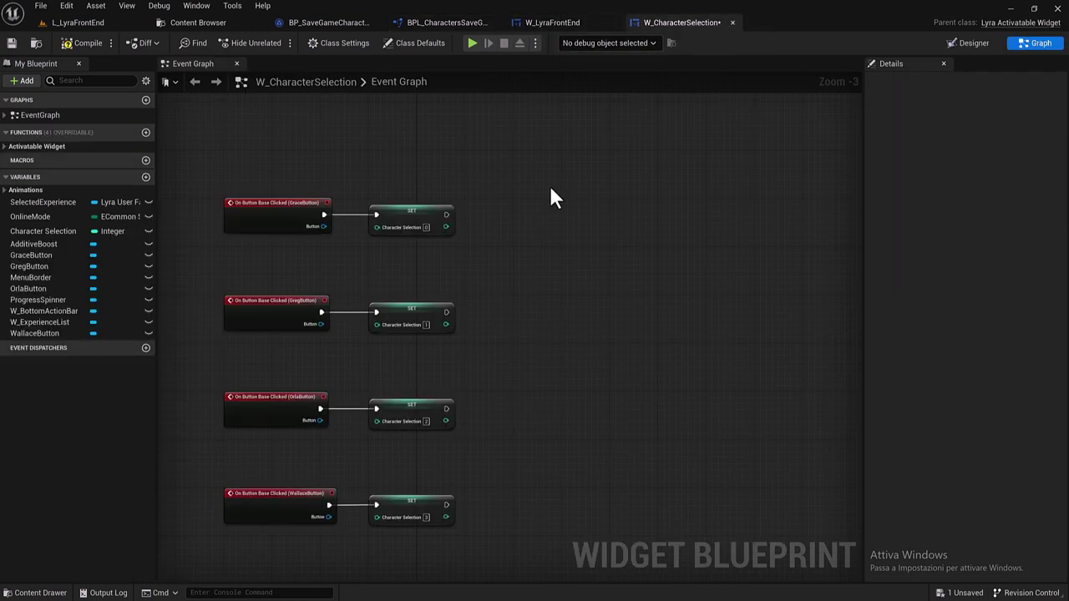
right_drag(467, 200, 406, 279)
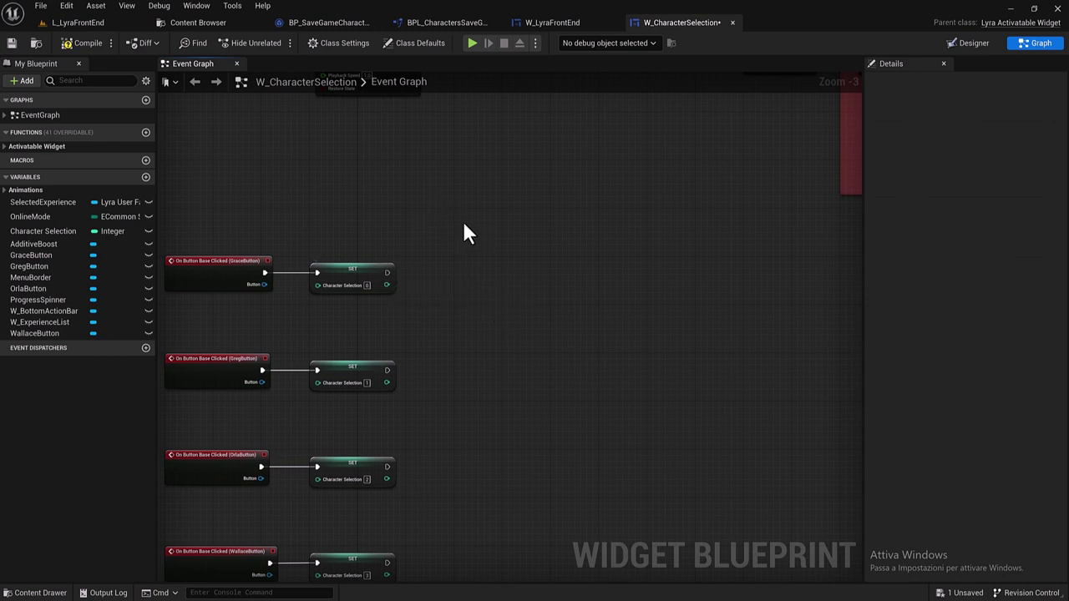
mouse_move(428, 231)
right_down()
mouse_move(404, 358)
mouse_move(518, 352)
mouse_move(442, 265)
right_up()
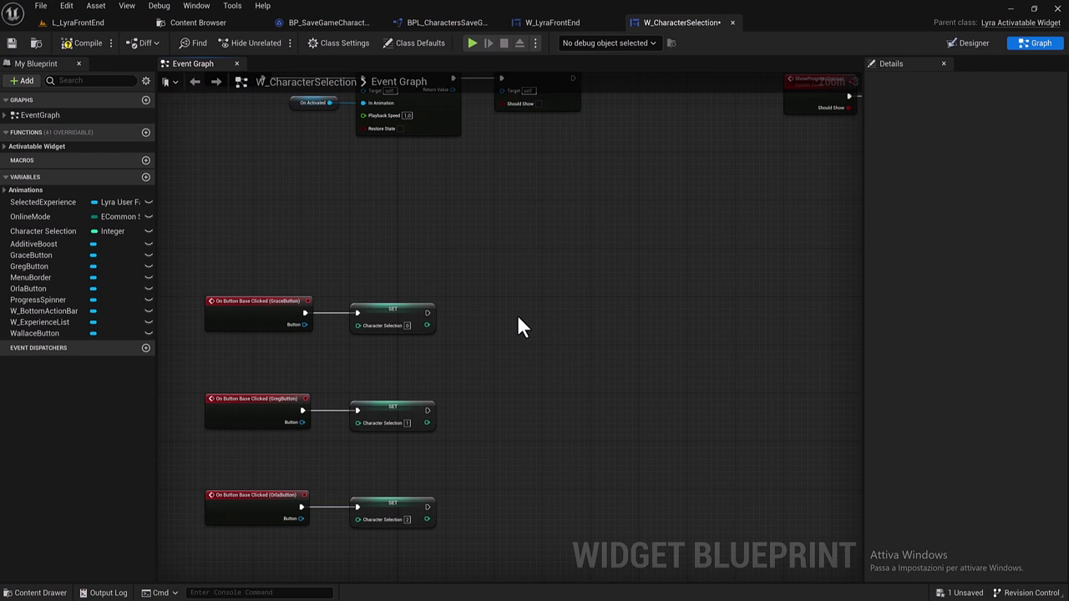
right_drag(498, 234, 289, 253)
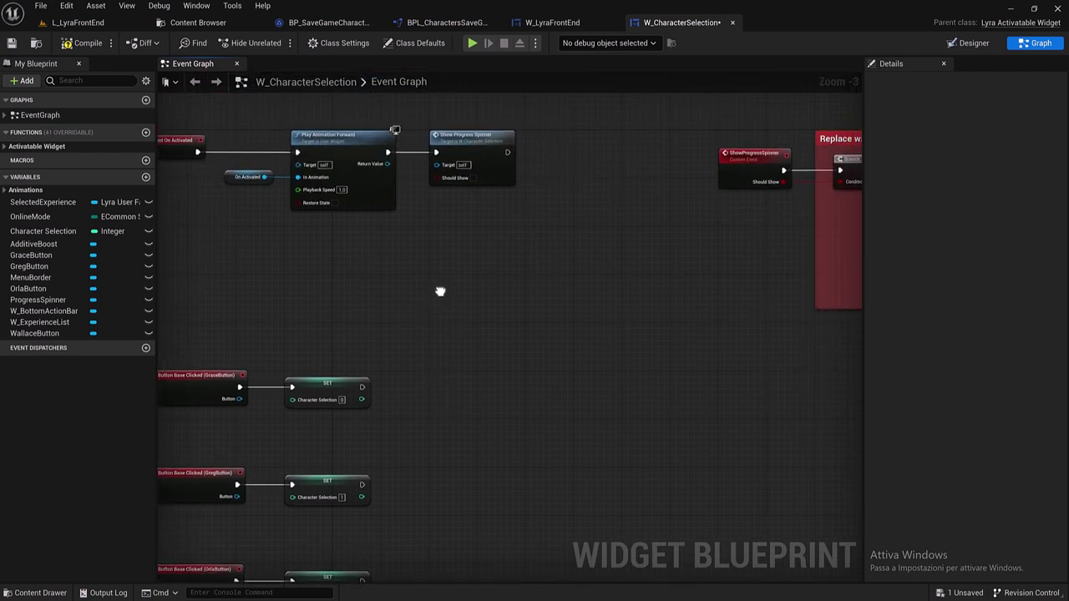
Add a custom event node keeping the default name CustomEvent.
right_click(289, 257)
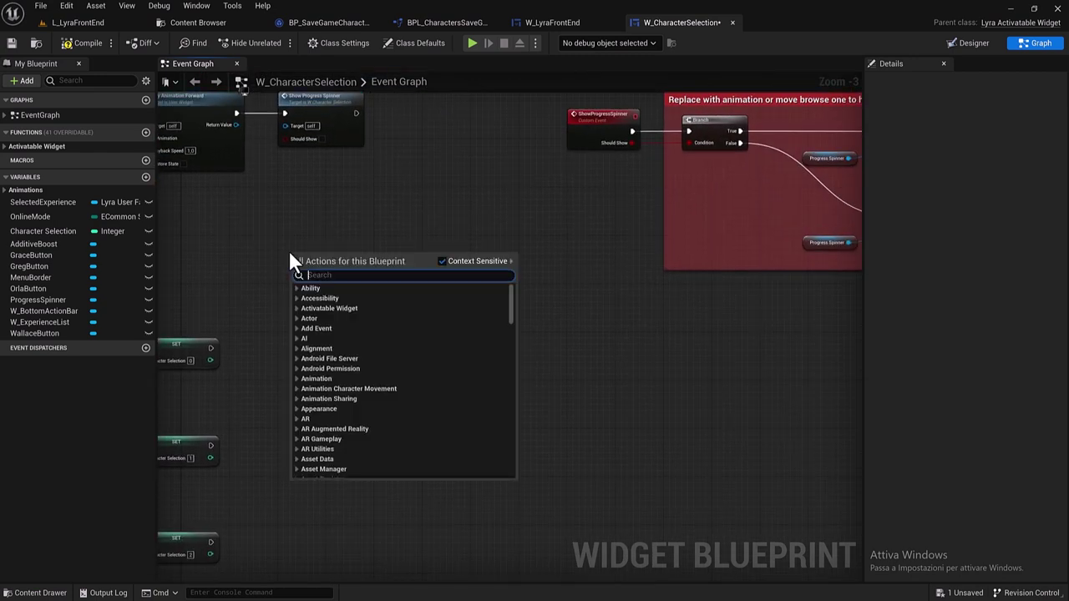
text(custom)
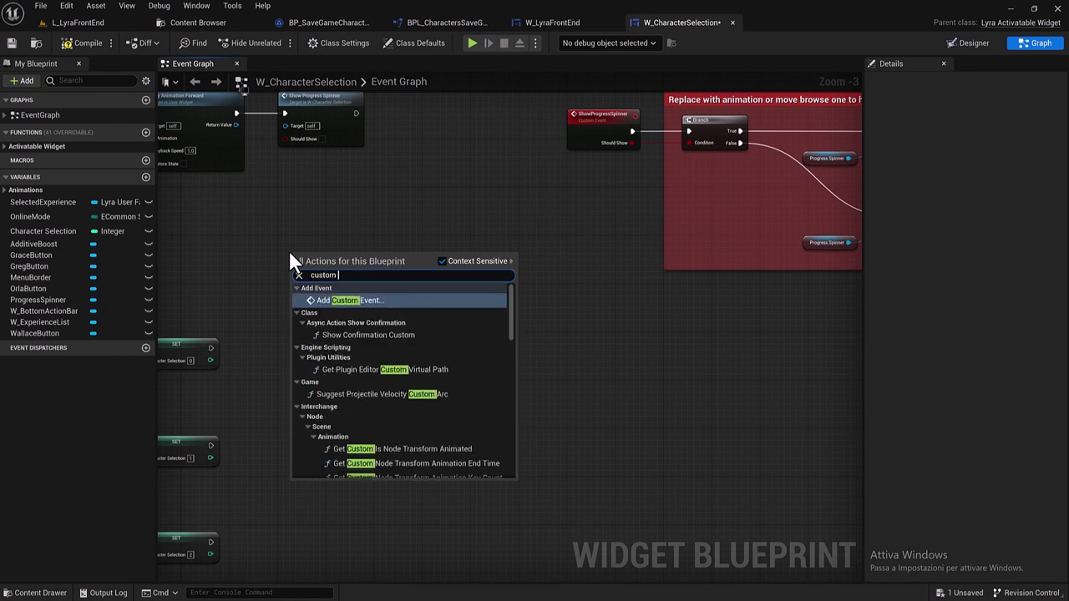
click(343, 299)
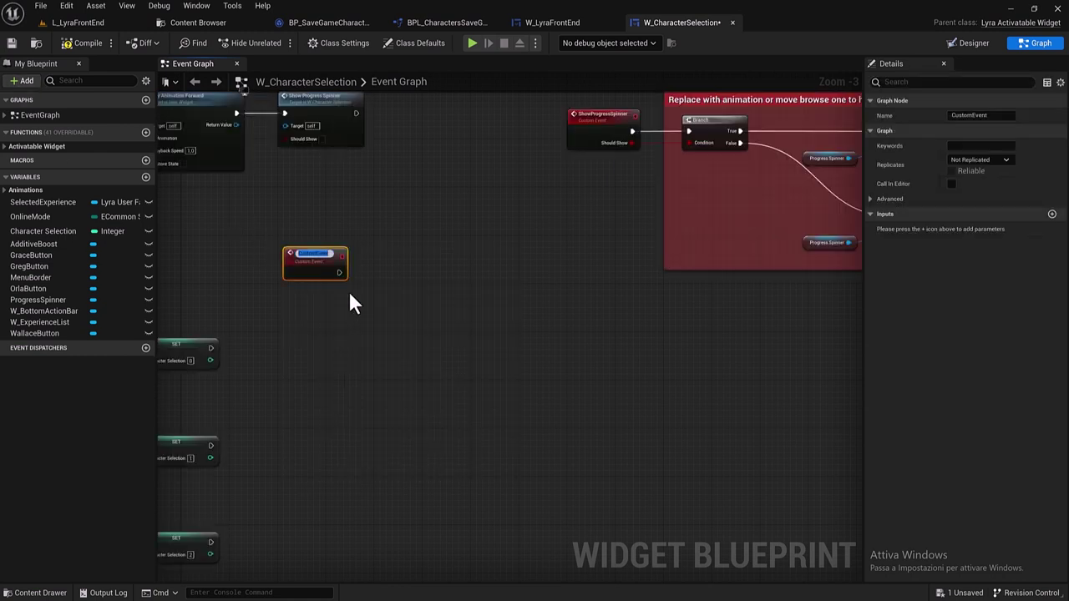
click(329, 293)
right_click(327, 294)
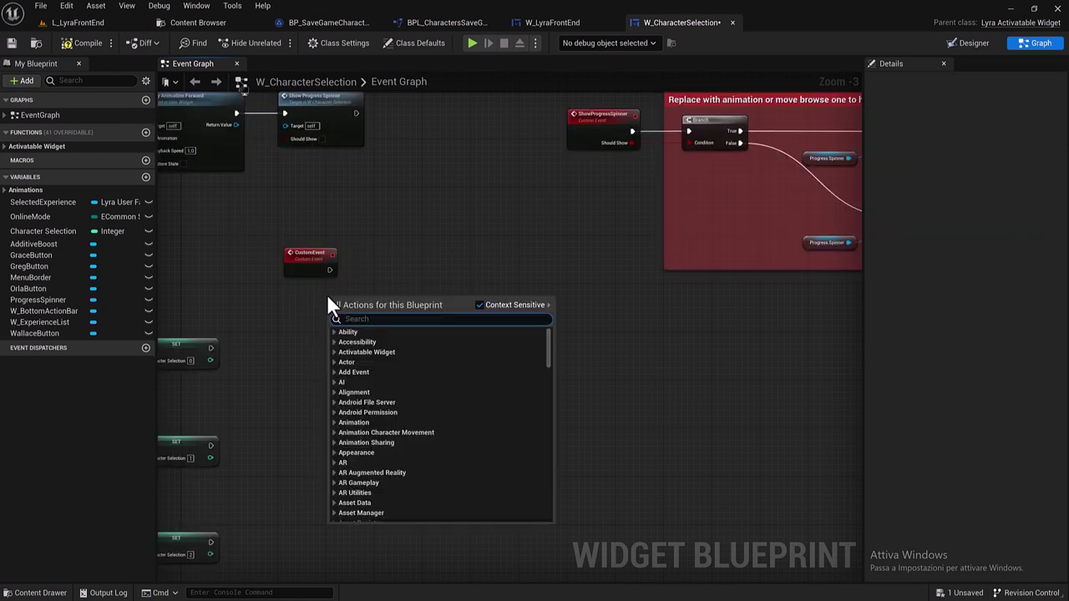
key(Escape)
Duplicate it as CustomEvent_1 and align it directly below CustomEvent.
click(305, 259)
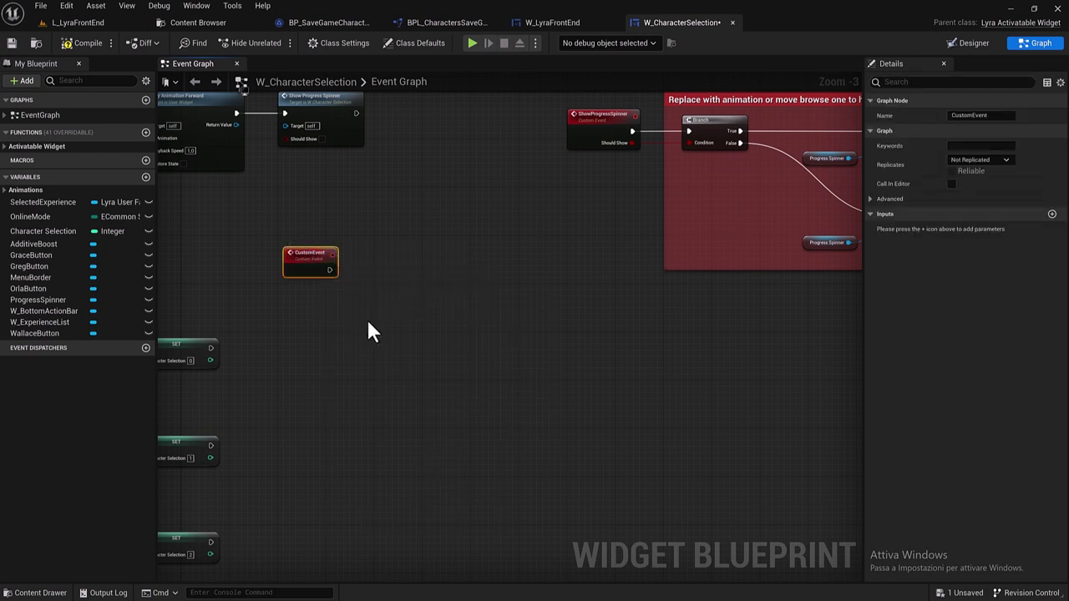
key(ctrl+c)
key(ctrl+v)
drag(380, 326, 302, 294)
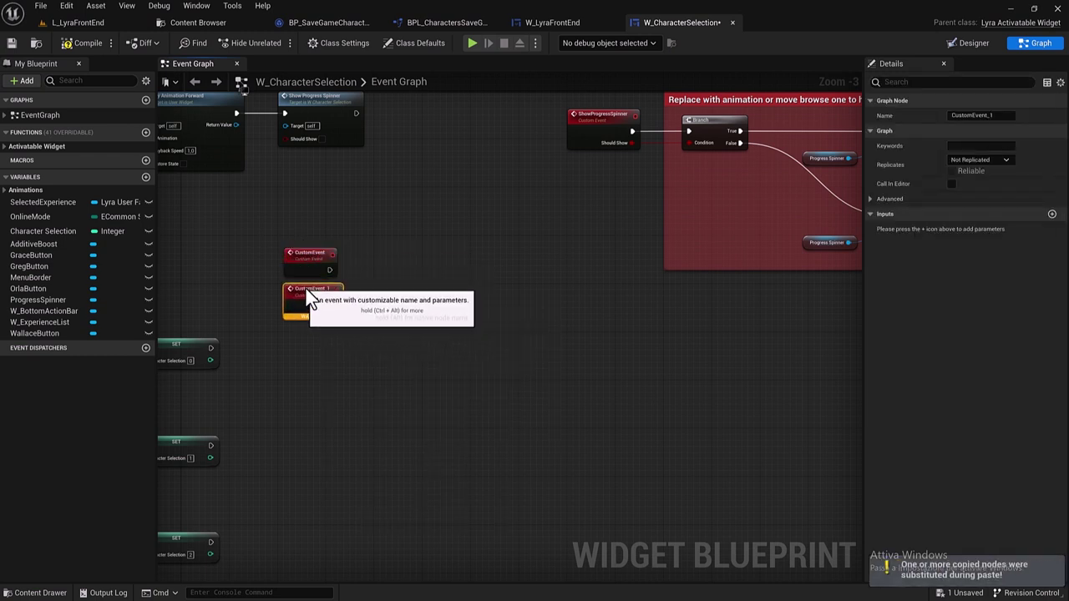
drag(299, 242, 292, 229)
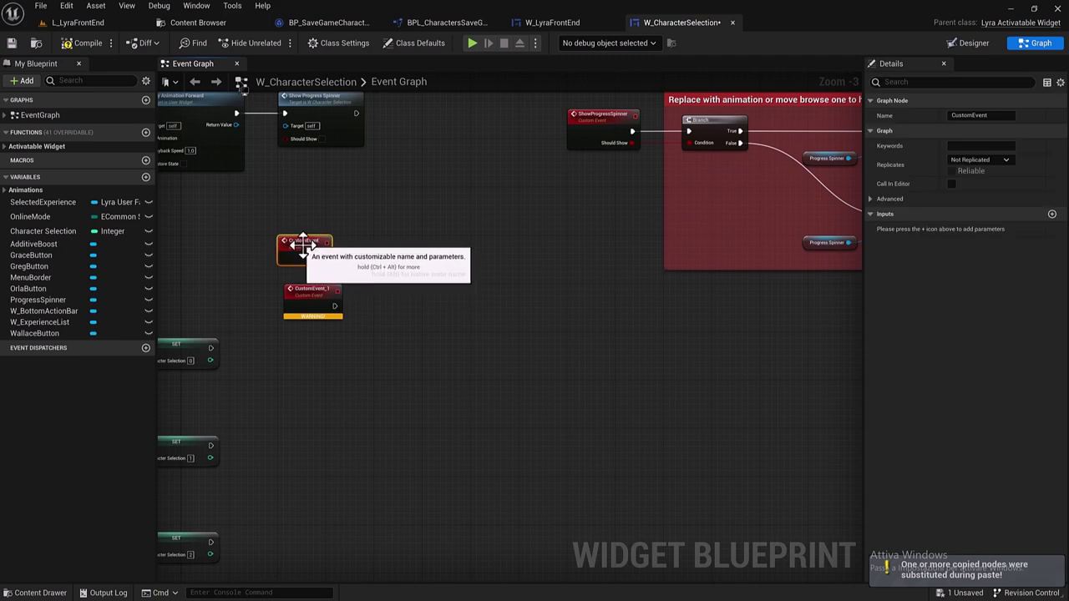
drag(296, 285, 290, 273)
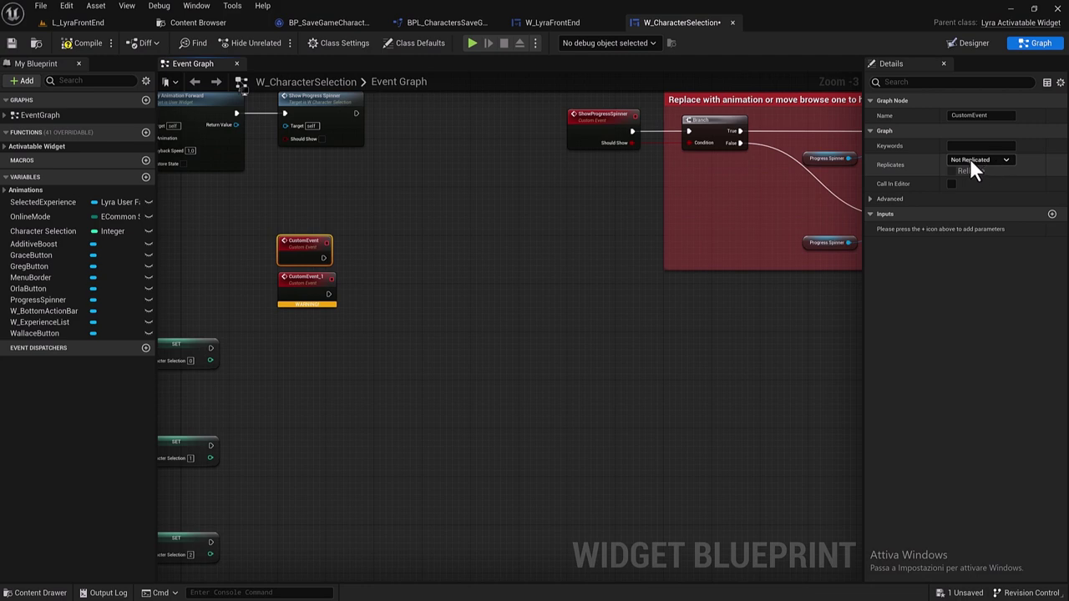
Set CustomEvent to replicate Run on Server reliably and CustomEvent_1 to Run on owning Client.
click(988, 160)
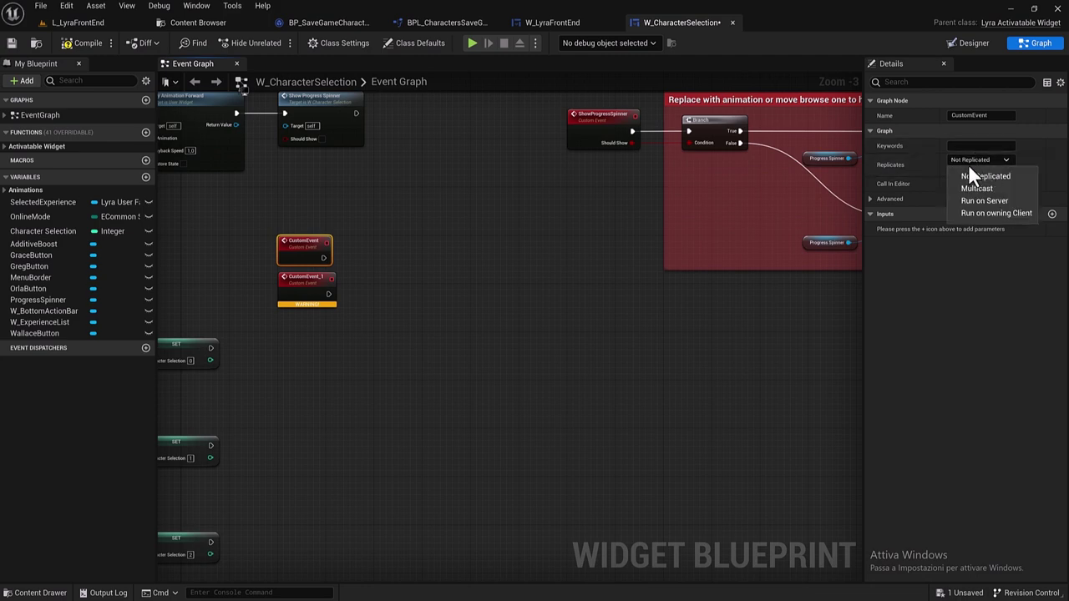
click(1005, 202)
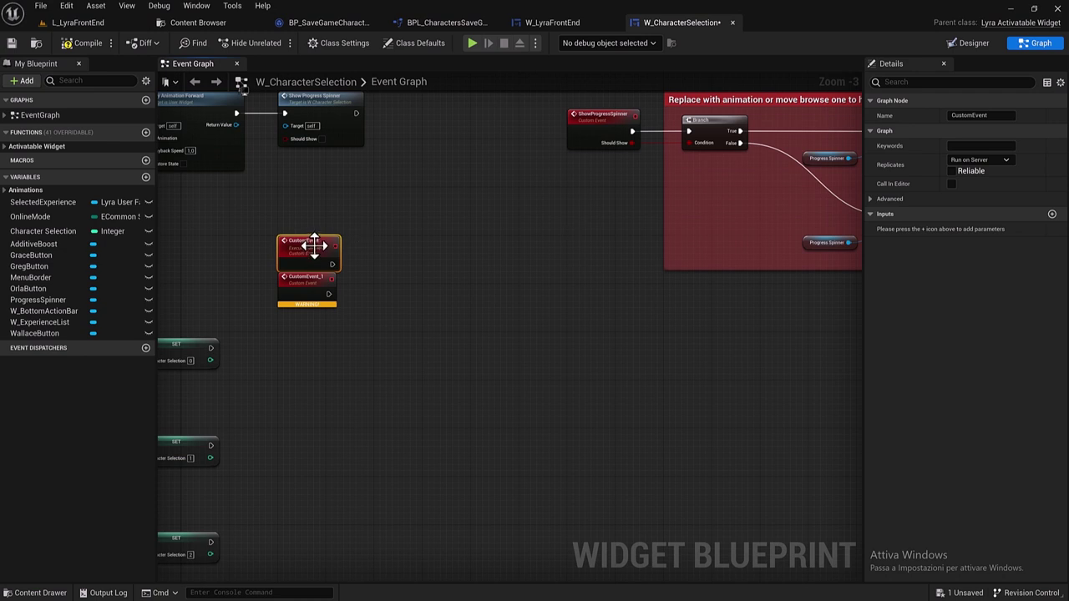
drag(311, 253, 312, 248)
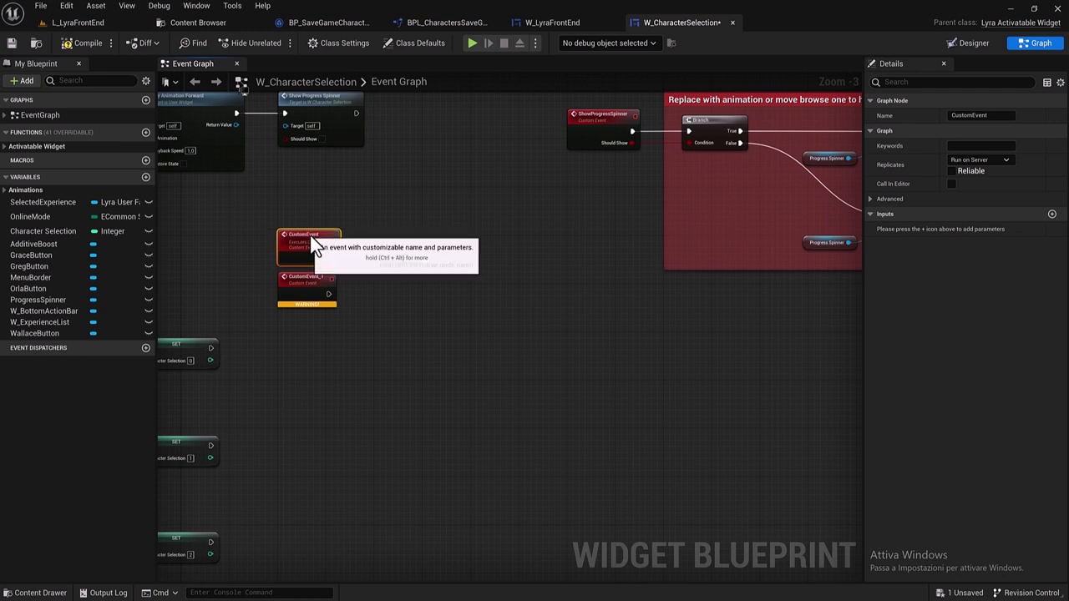
click(949, 166)
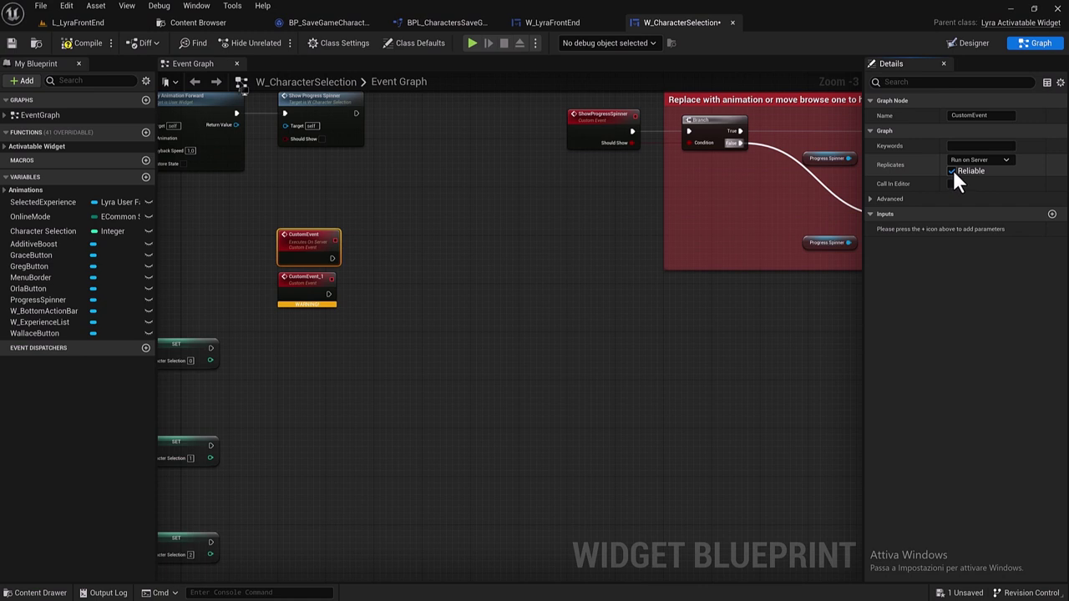
click(292, 288)
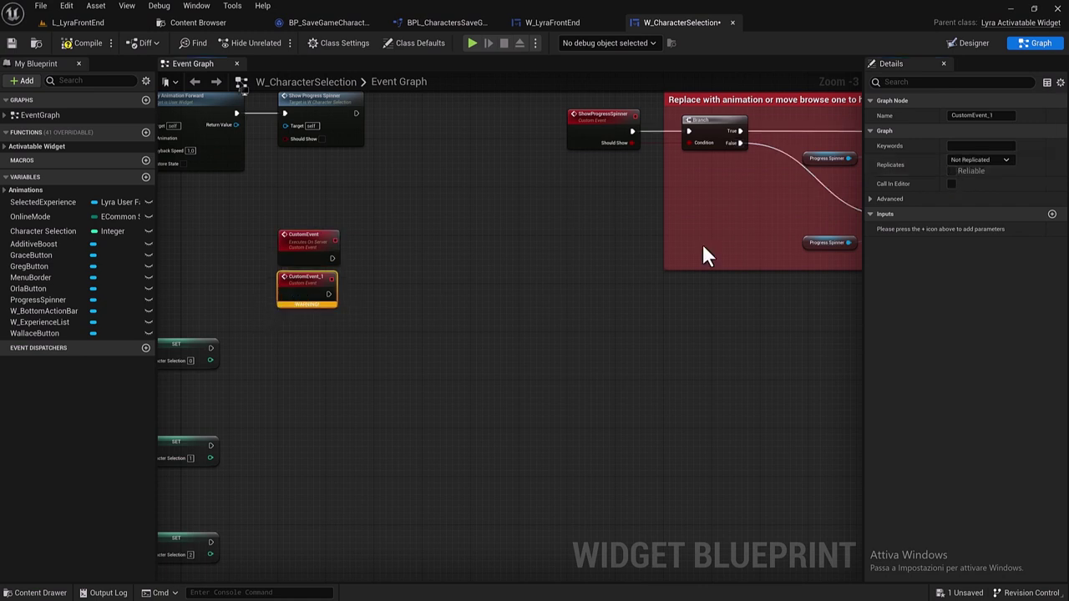
click(973, 159)
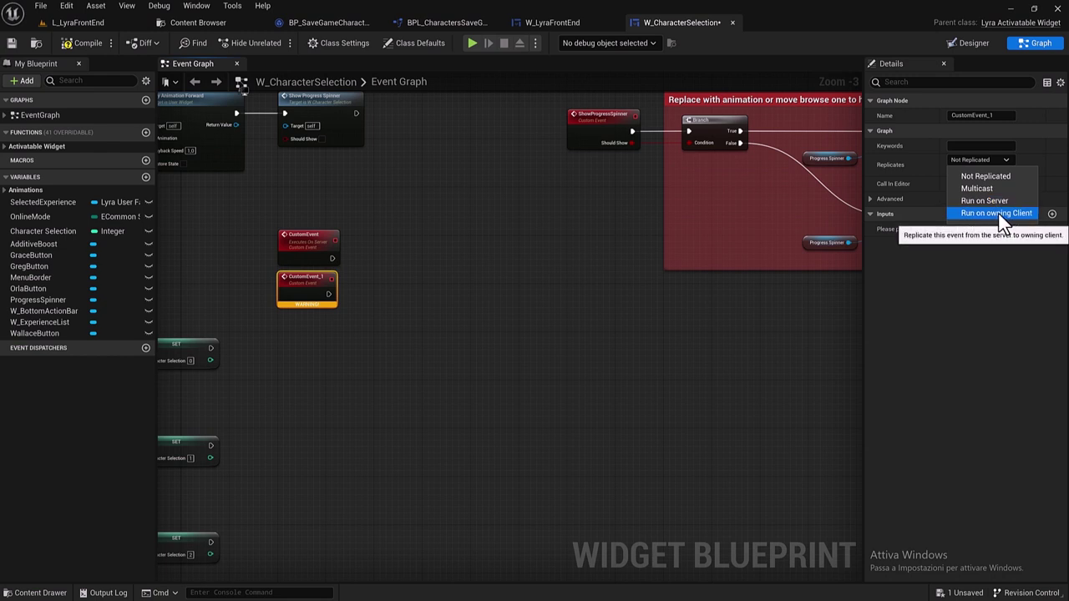
click(999, 215)
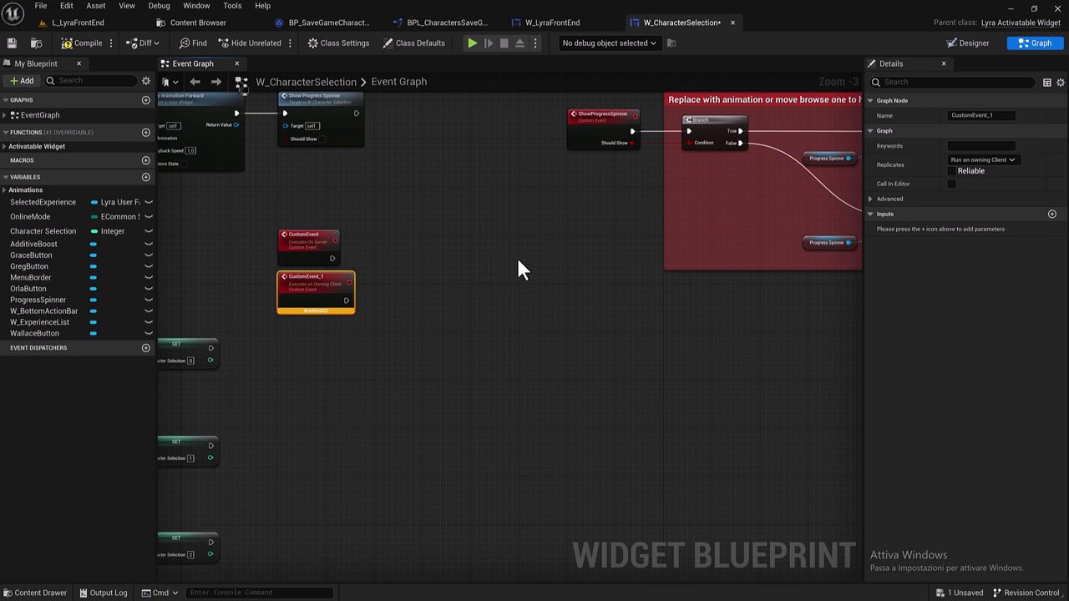
Cancel the CustomEvent_1 rename and compile and save W_CharacterSelection to clear the error.
right_drag(375, 270, 468, 239)
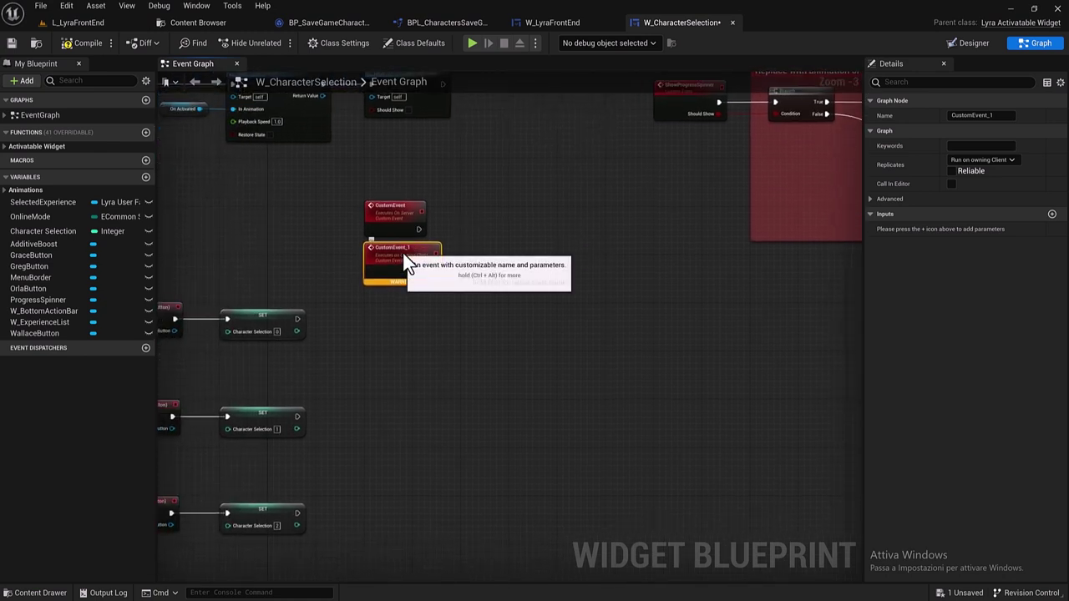
key(F2)
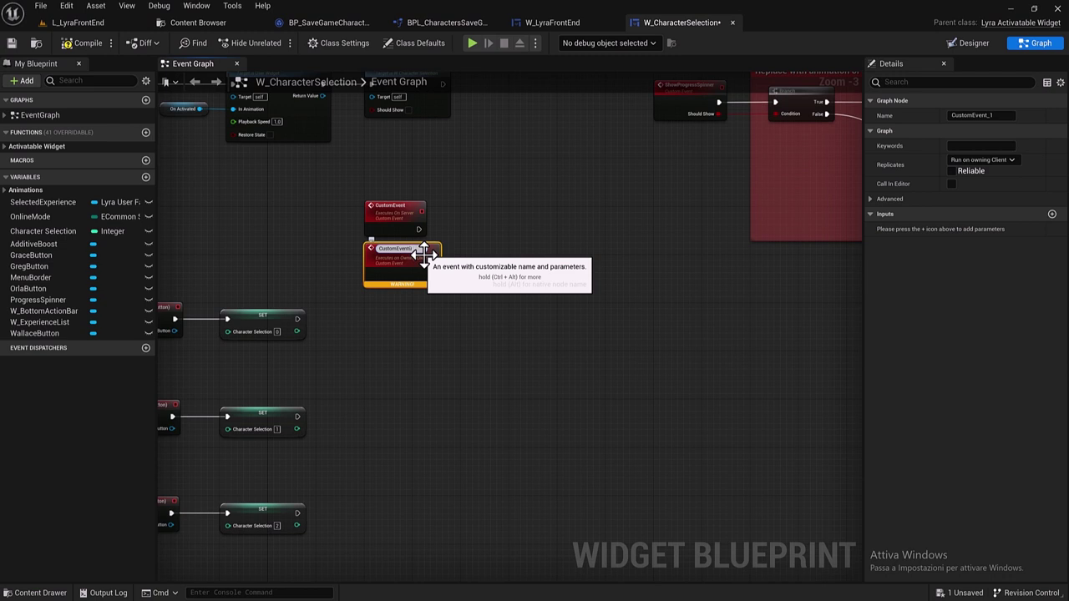
click(465, 243)
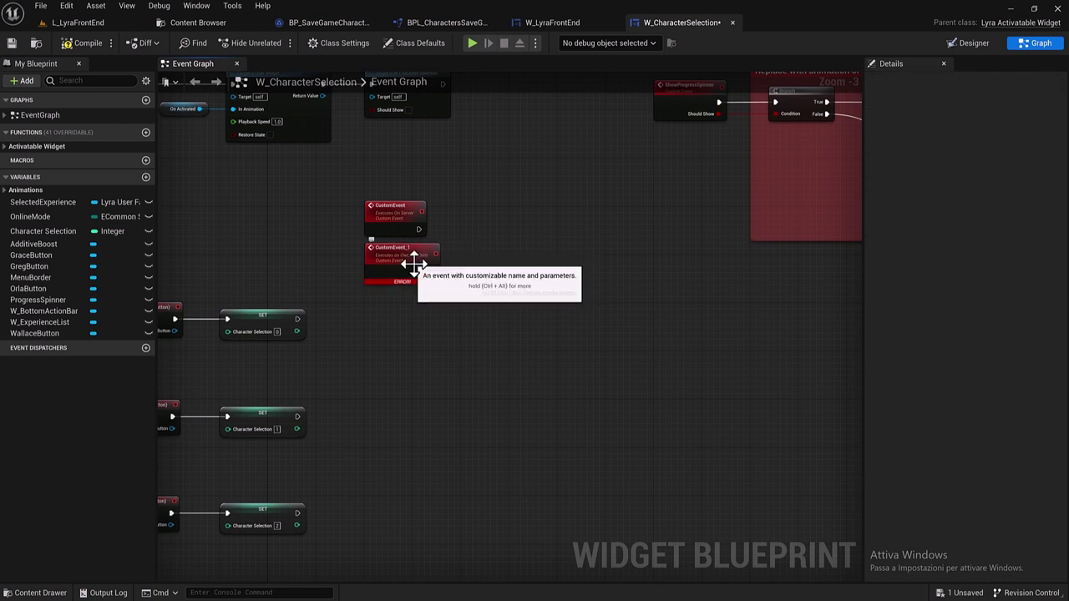
click(13, 43)
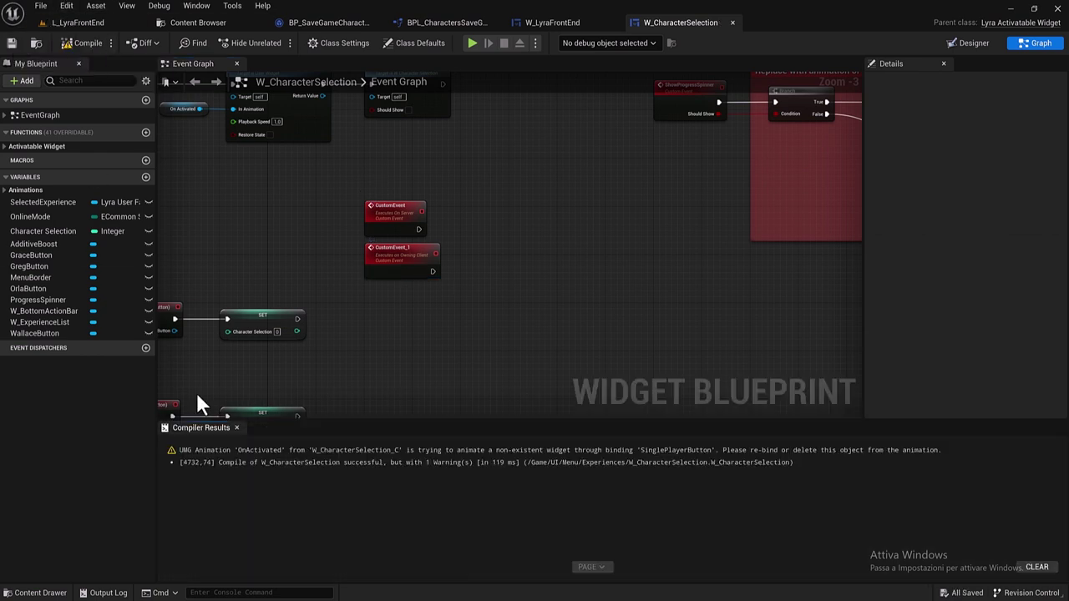
click(236, 428)
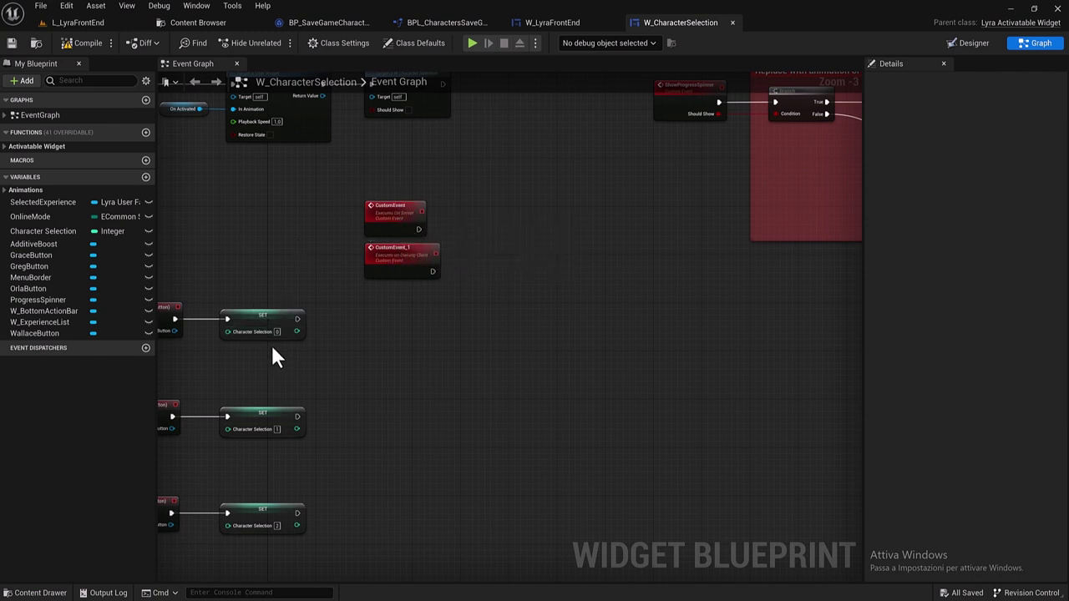
right_drag(272, 349, 354, 331)
right_drag(270, 298, 310, 281)
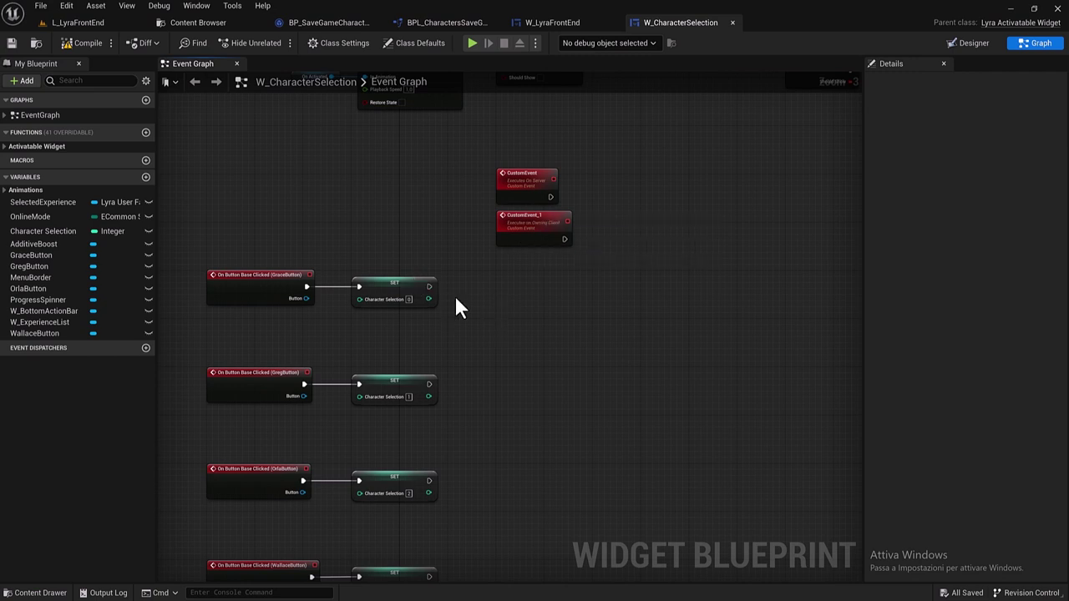
Rename the server-run CustomEvent to SR_CharacterSelected.
click(534, 233)
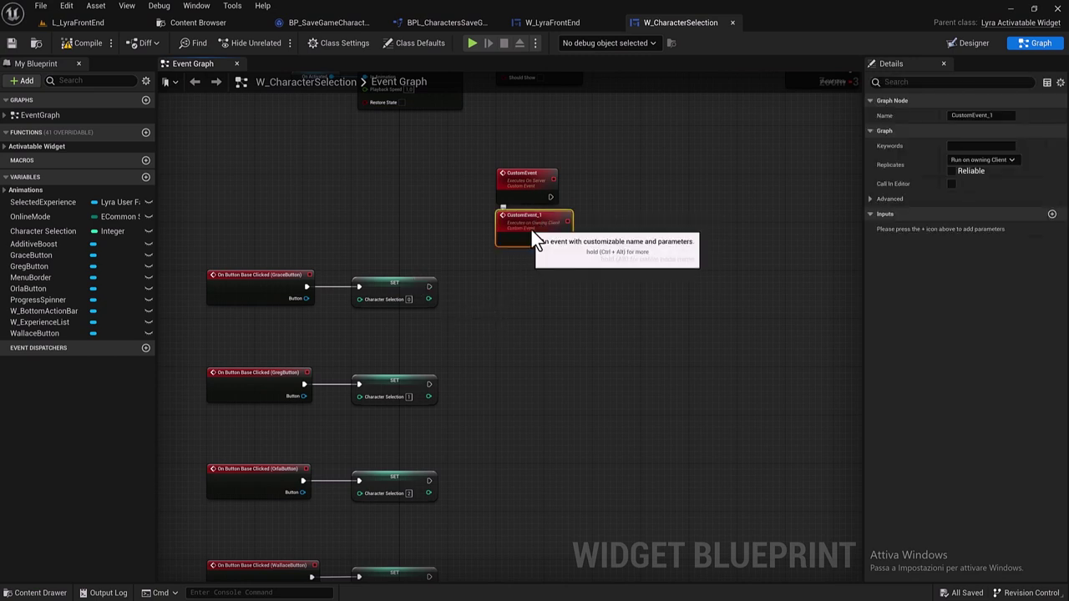
click(528, 198)
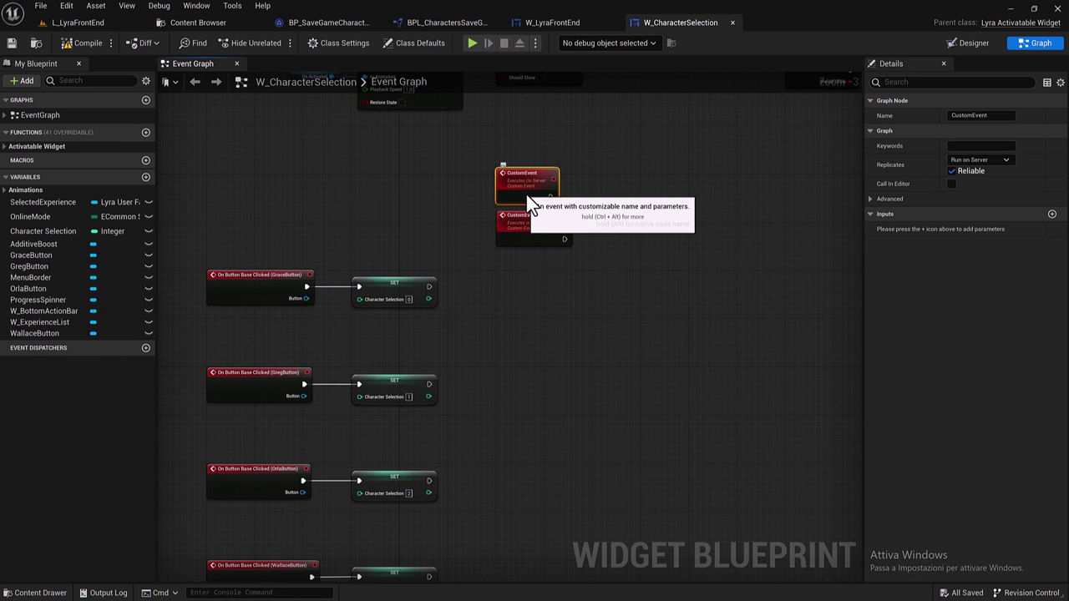
double_click(527, 174)
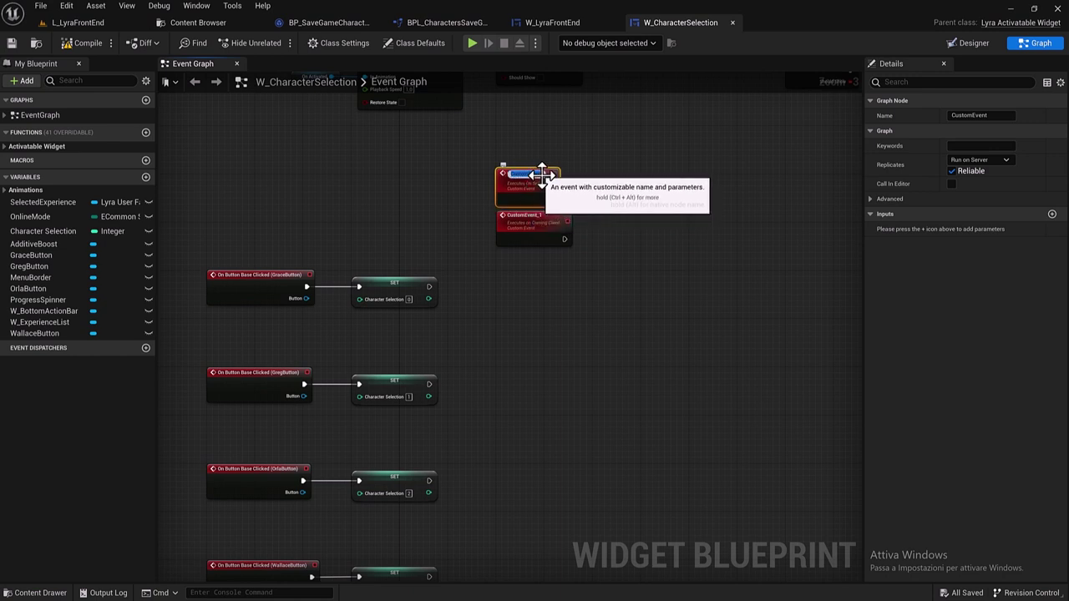
text(SR_C)
text(ha)
text(ra)
text(cterSelected)
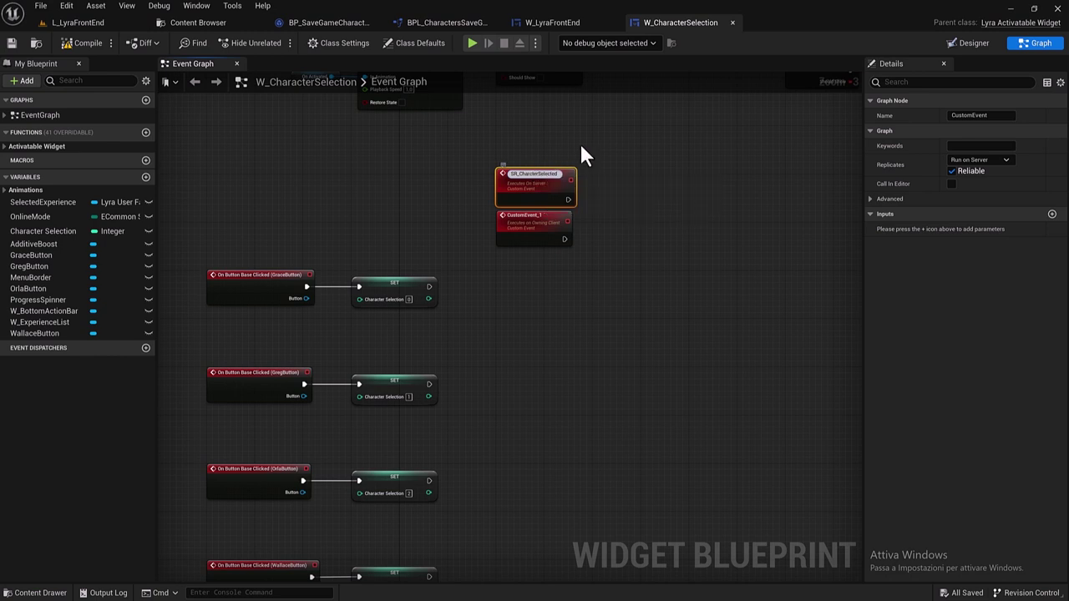
click(590, 172)
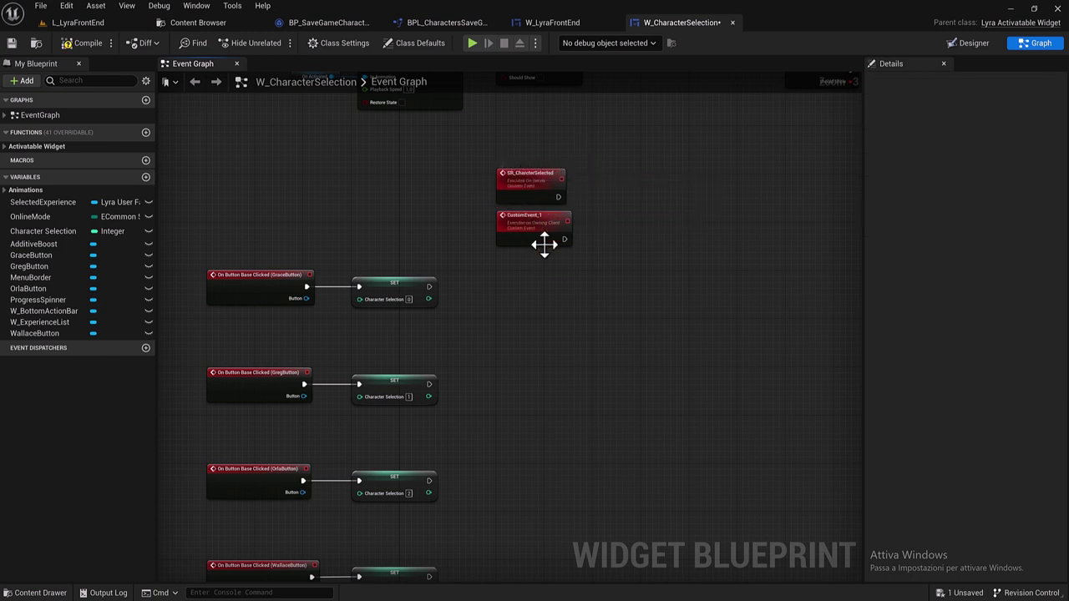
Rename the owning-client CustomEvent_1 to CL_CharacterSelected.
click(544, 240)
key(F2)
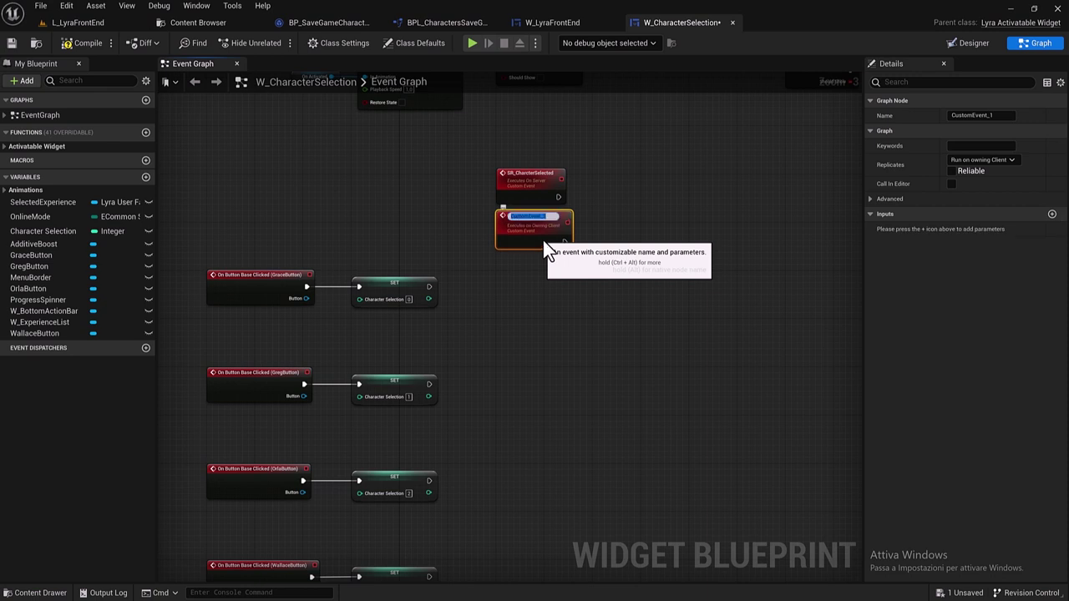
text(CL_C)
text(haracterSelec)
text(ted)
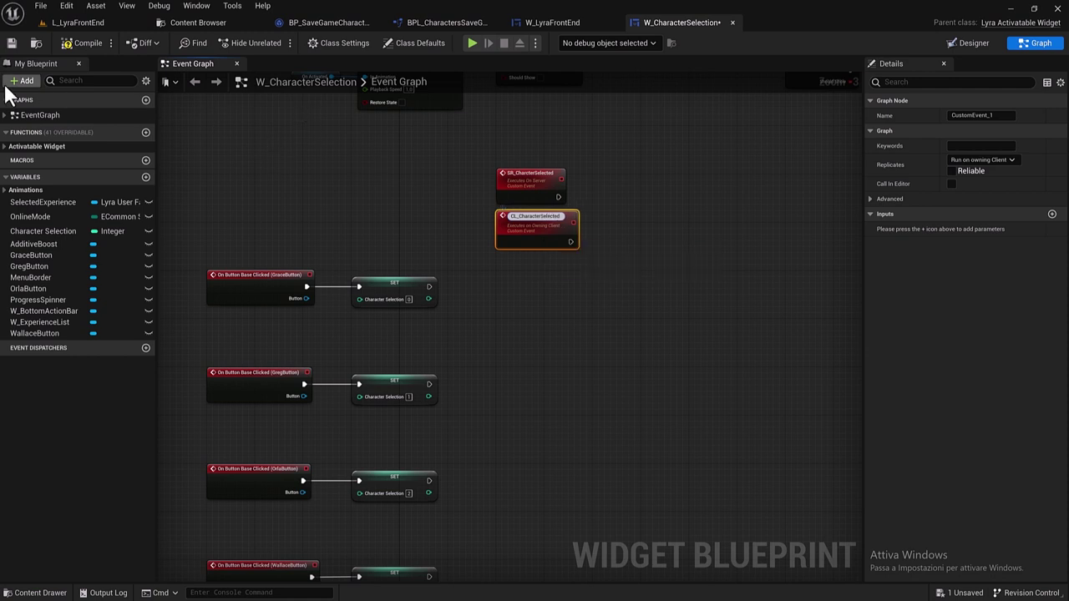
Confirm the CL_CharacterSelected name and call it after SR_CharacterSelected.
click(649, 224)
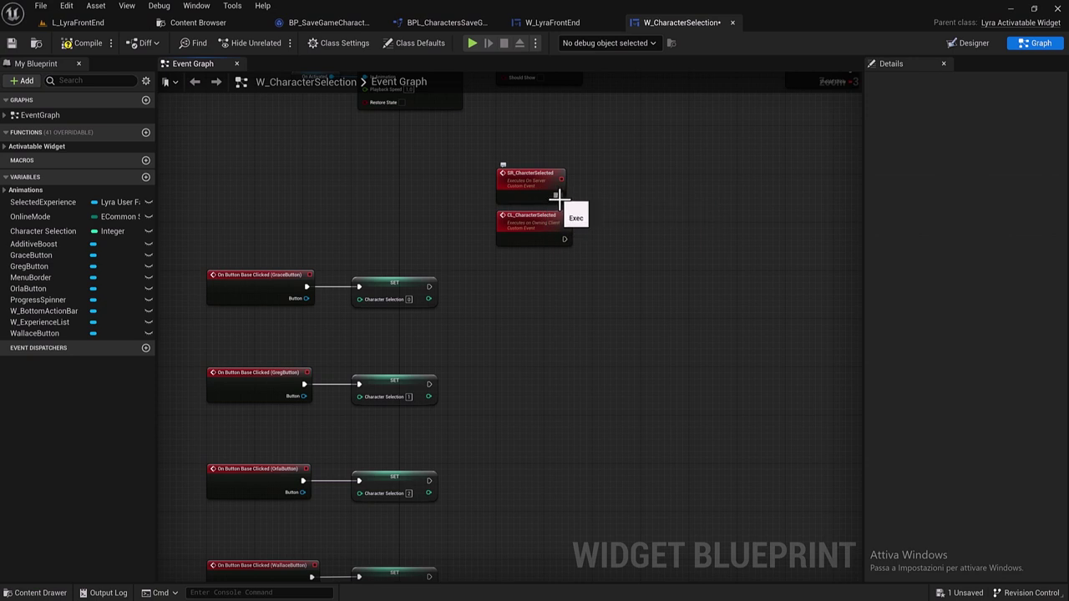
click(6, 115)
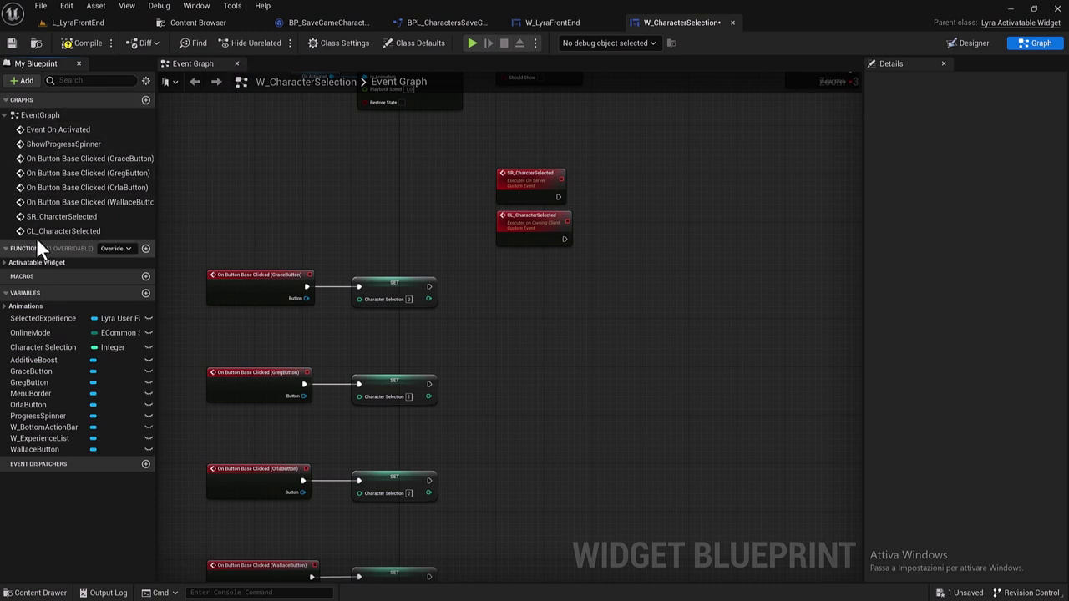
drag(48, 229, 558, 197)
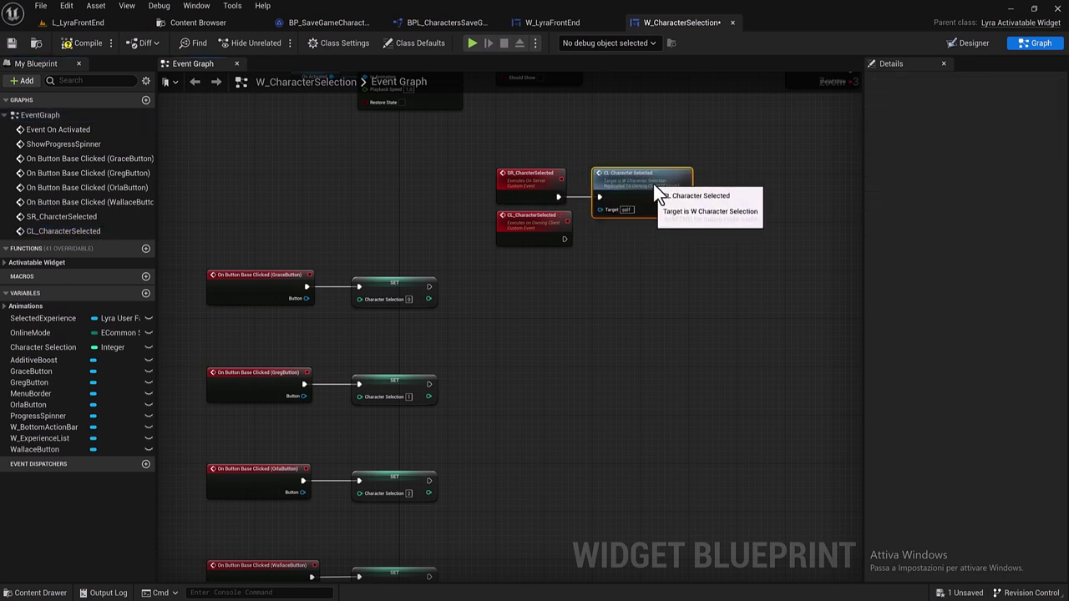
Group the three event nodes together and recenter the view on them.
right_drag(587, 281, 482, 270)
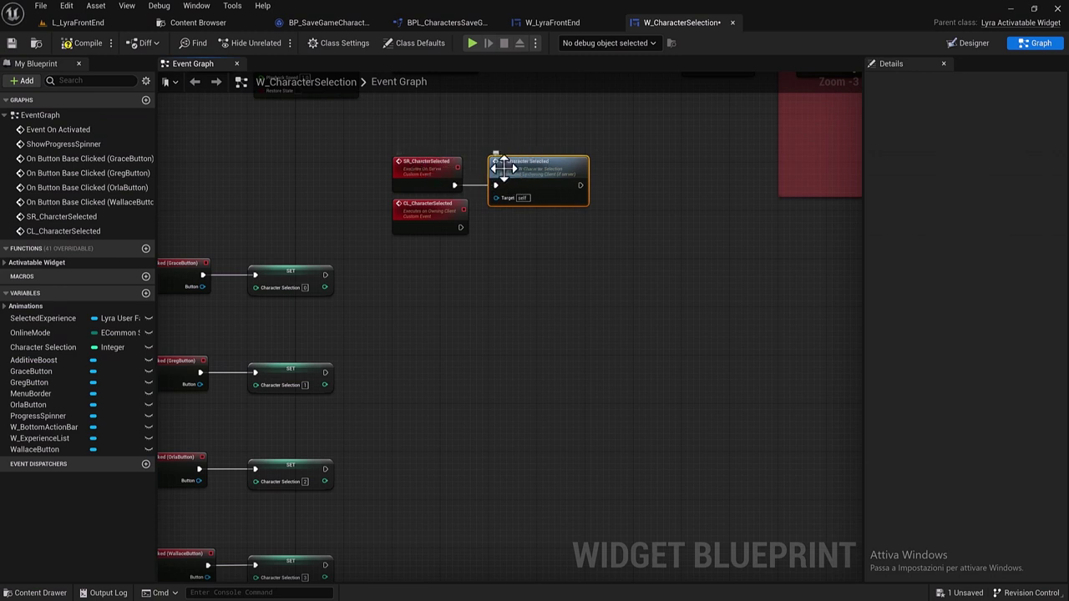
drag(420, 226, 420, 251)
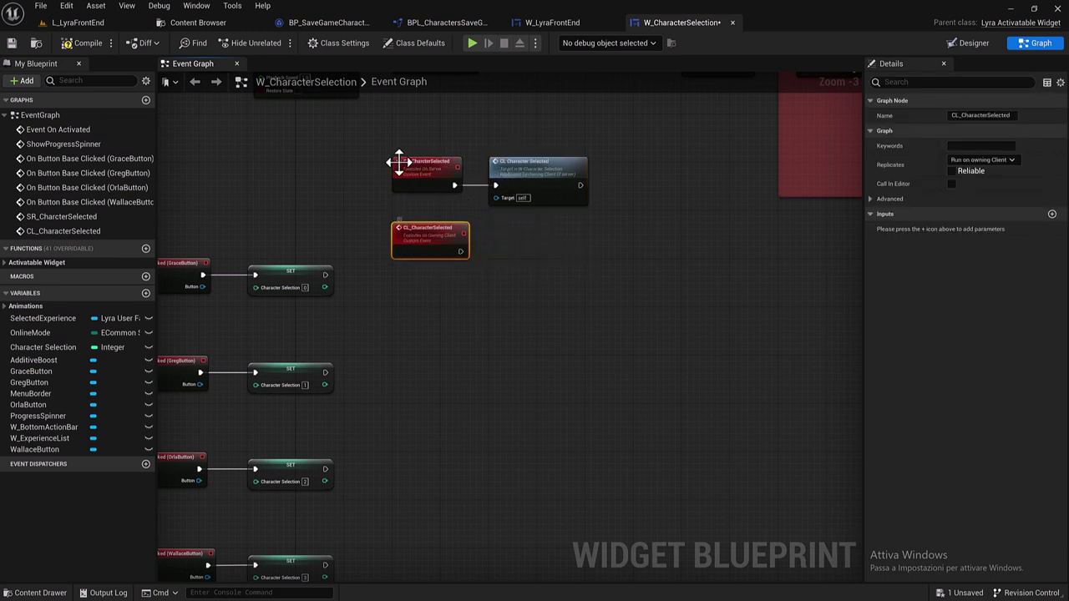
drag(387, 149, 539, 263)
drag(550, 178, 551, 142)
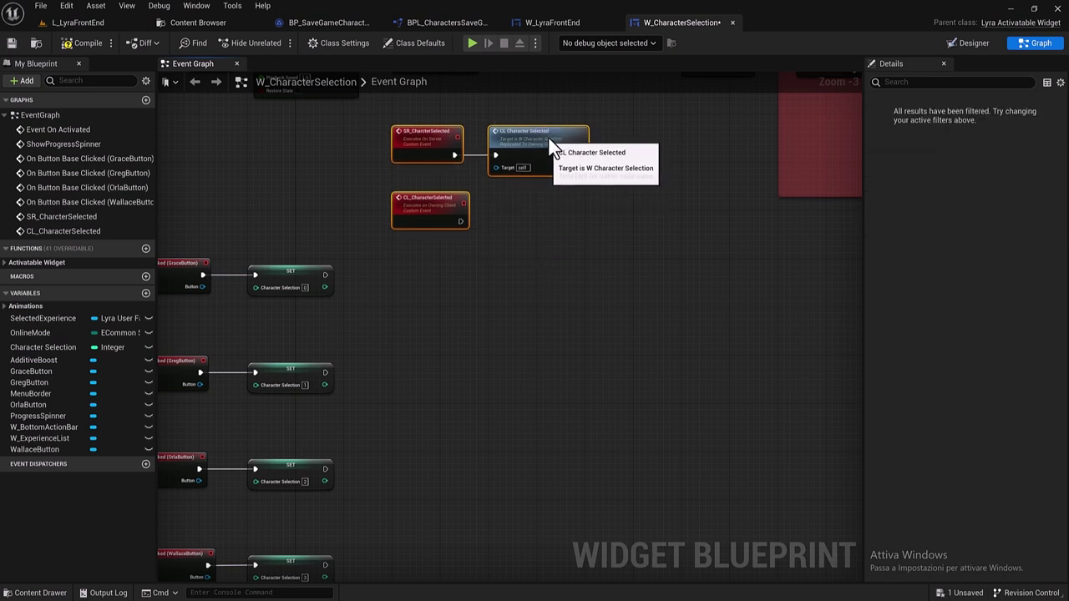
right_drag(540, 172, 521, 216)
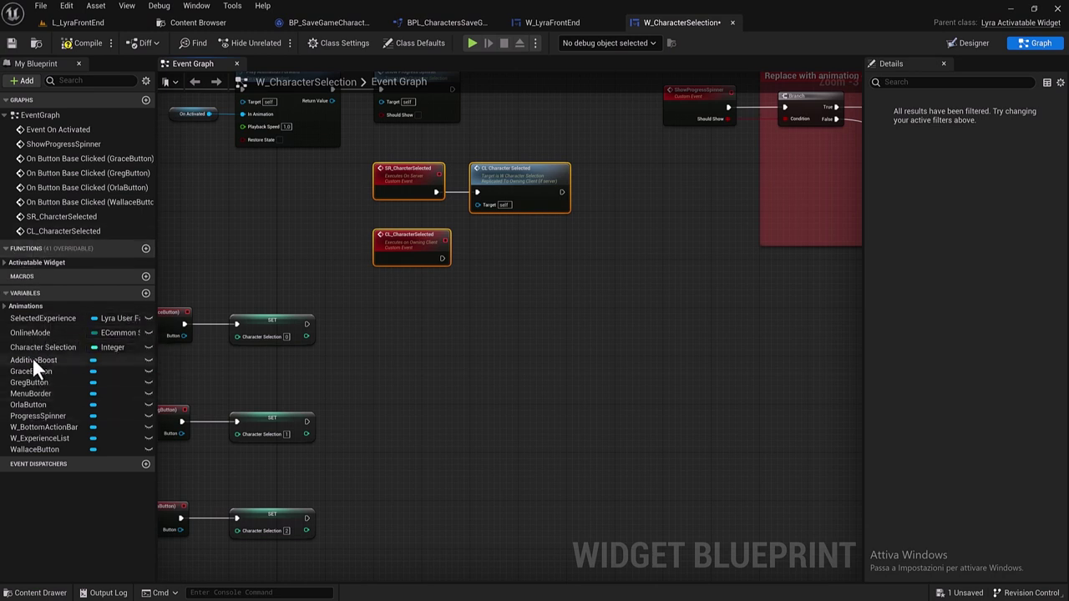
Add a Character Selection parameter to CL_CharacterSelected using a temporary SET node, then delete it.
drag(38, 351, 357, 326)
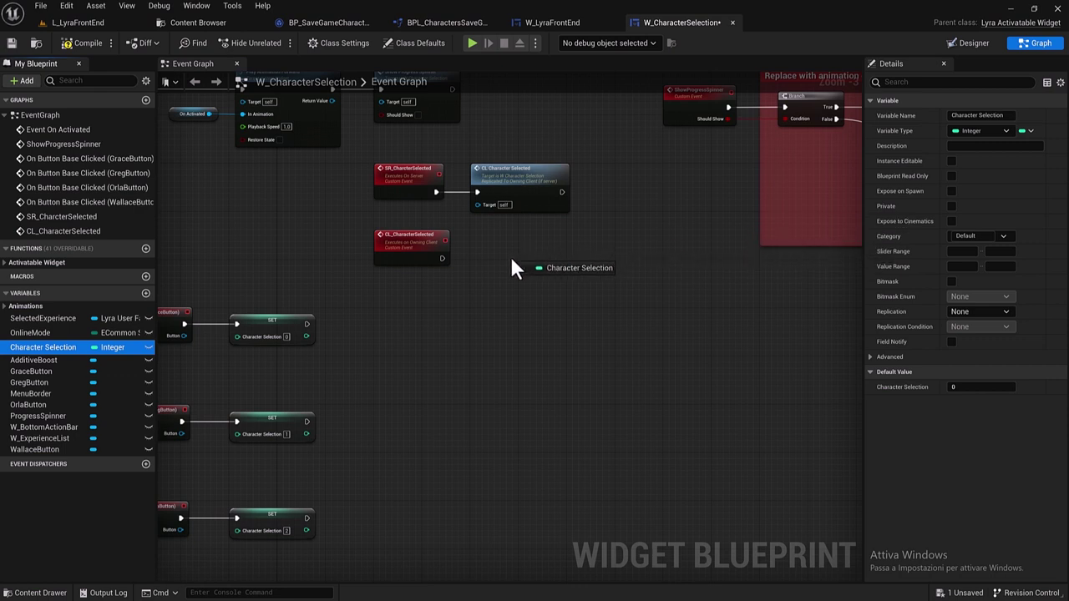
drag(358, 317, 444, 258)
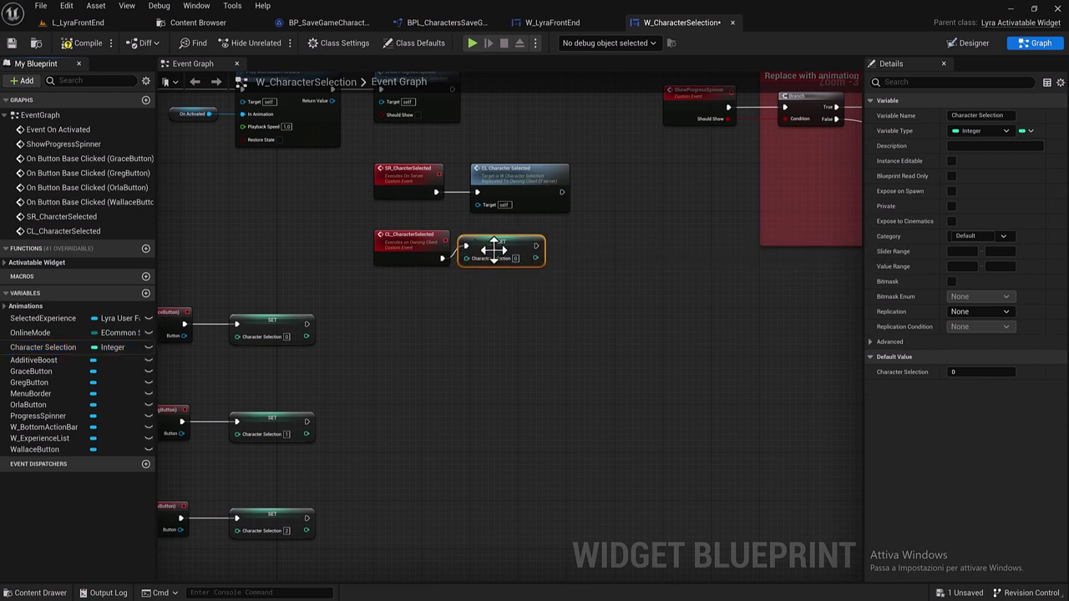
drag(494, 249, 535, 261)
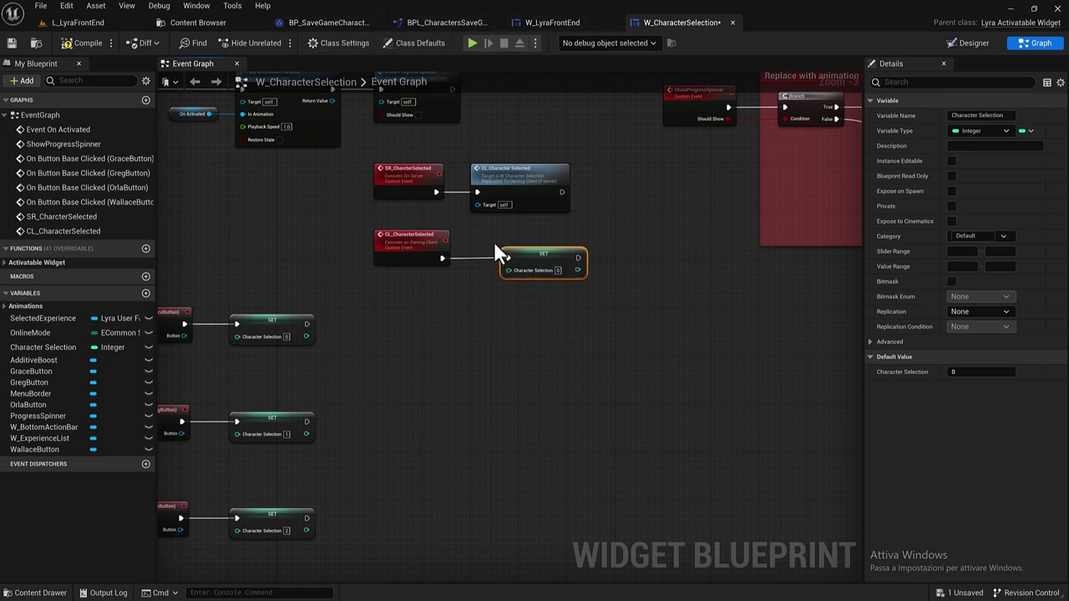
drag(508, 270, 419, 262)
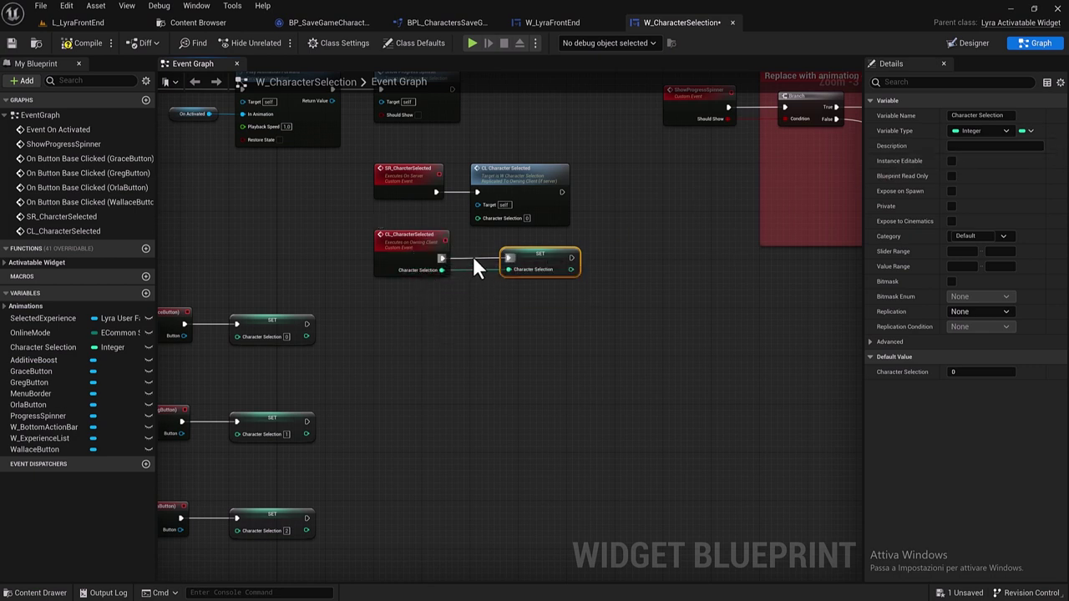
key(Delete)
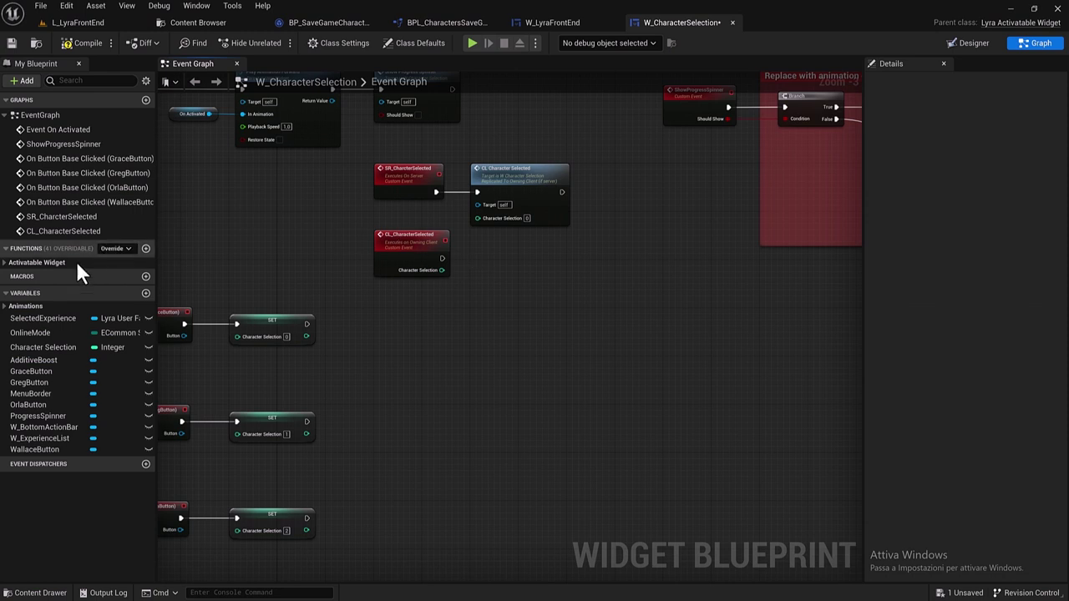
Place a Get Character Selection node below CL_CharacterSelected.
click(59, 349)
mouse_move(63, 355)
mouse_down()
mouse_move(434, 282)
mouse_move(404, 297)
mouse_move(445, 301)
mouse_up()
click(483, 308)
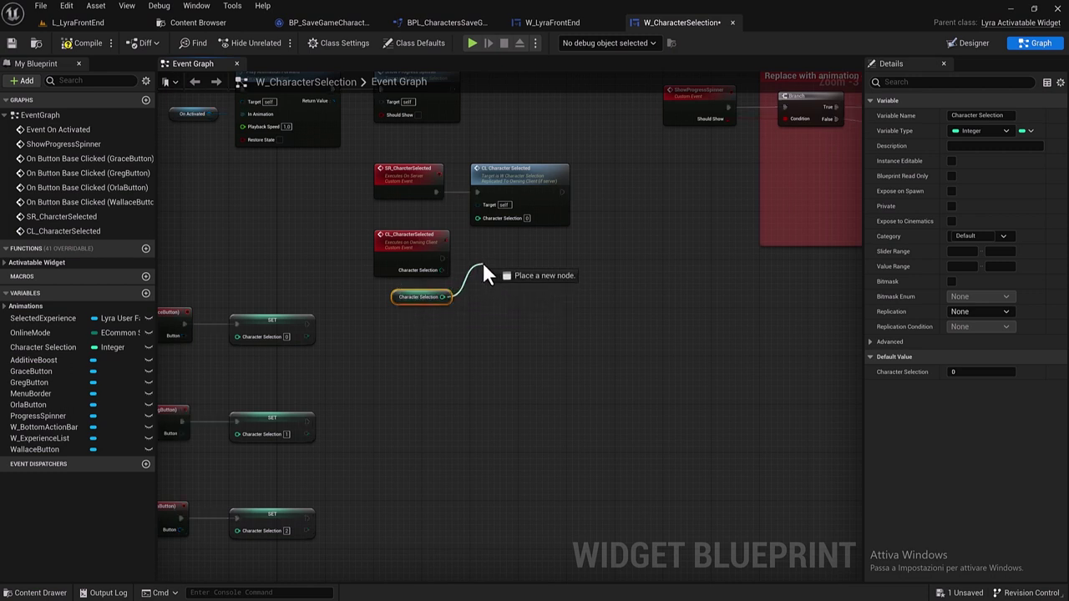
drag(445, 301, 484, 268)
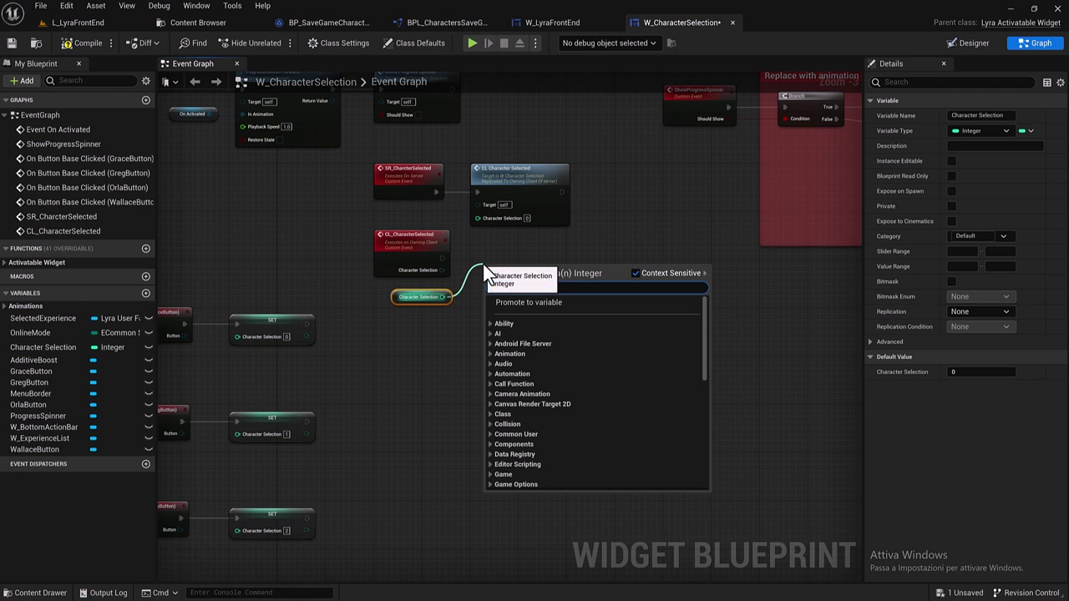
text(char)
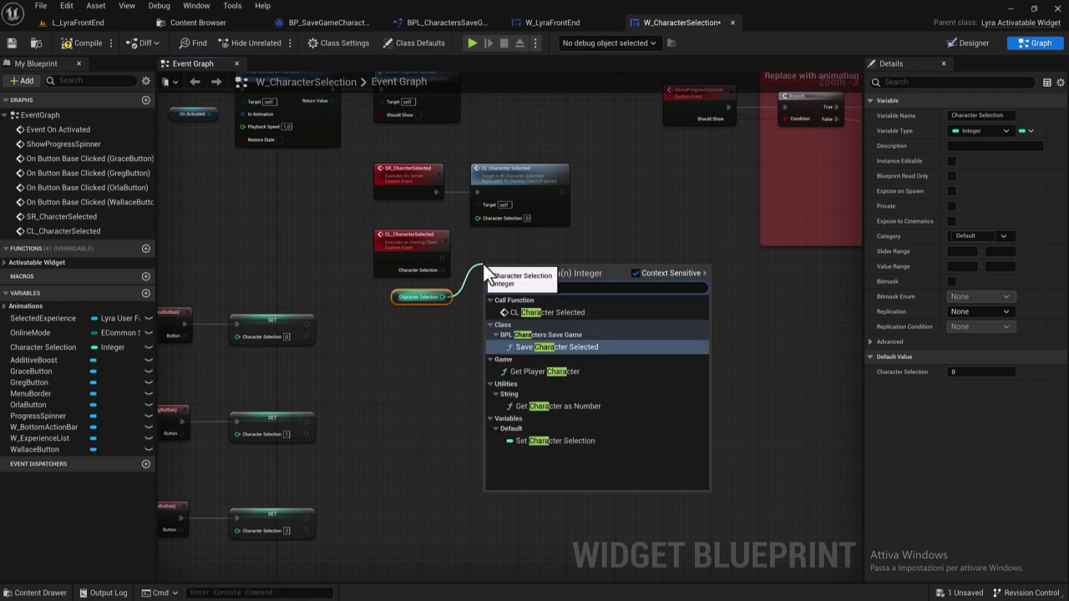
text(acter sele)
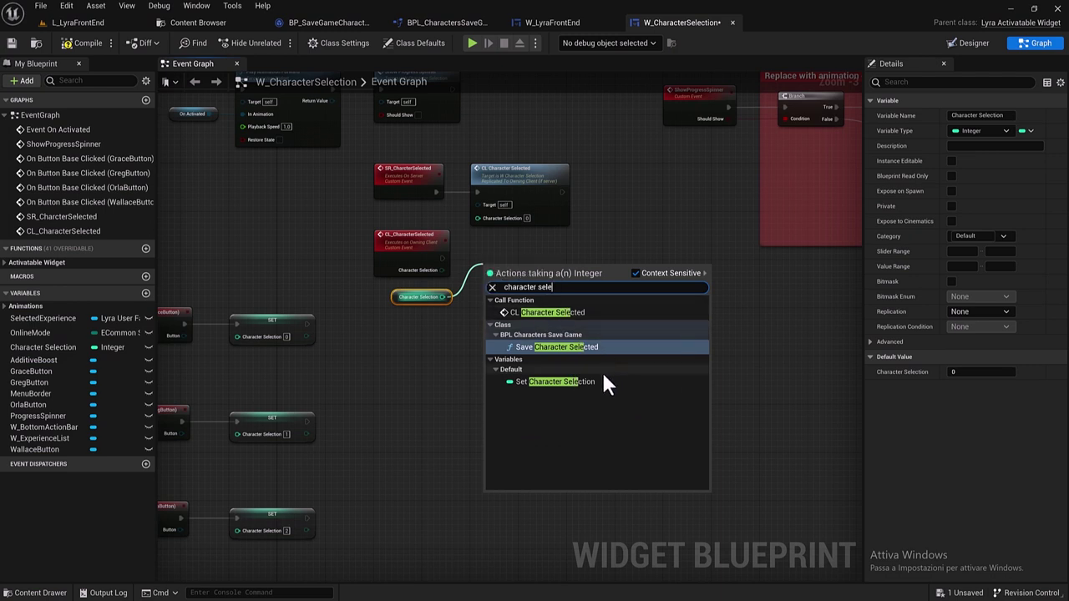
click(588, 349)
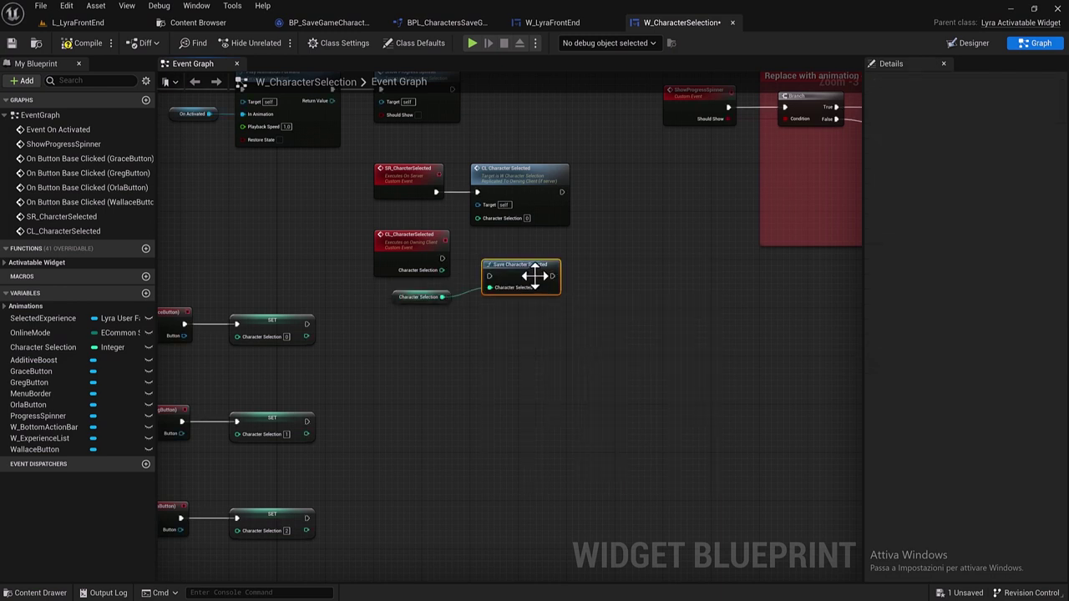
mouse_move(442, 258)
mouse_down()
mouse_move(489, 276)
mouse_move(474, 259)
mouse_up()
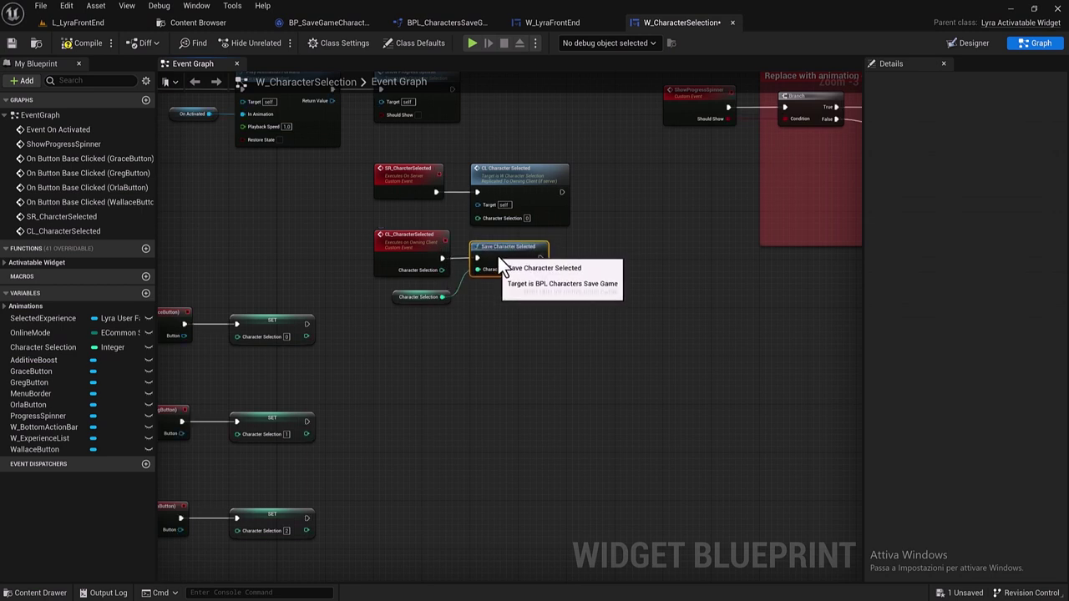
drag(407, 297, 487, 285)
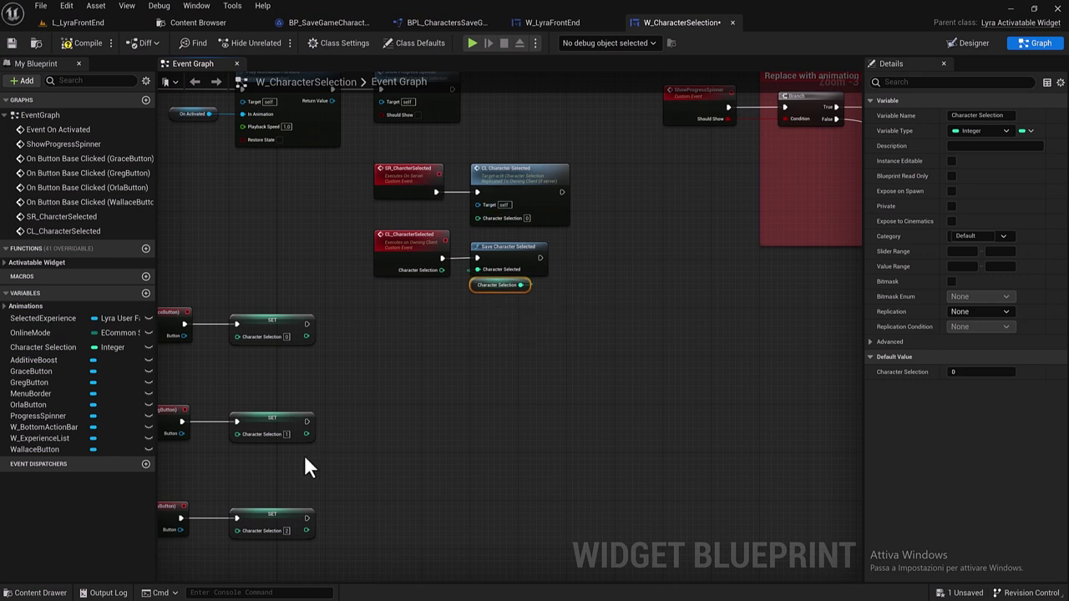
right_drag(305, 468, 486, 452)
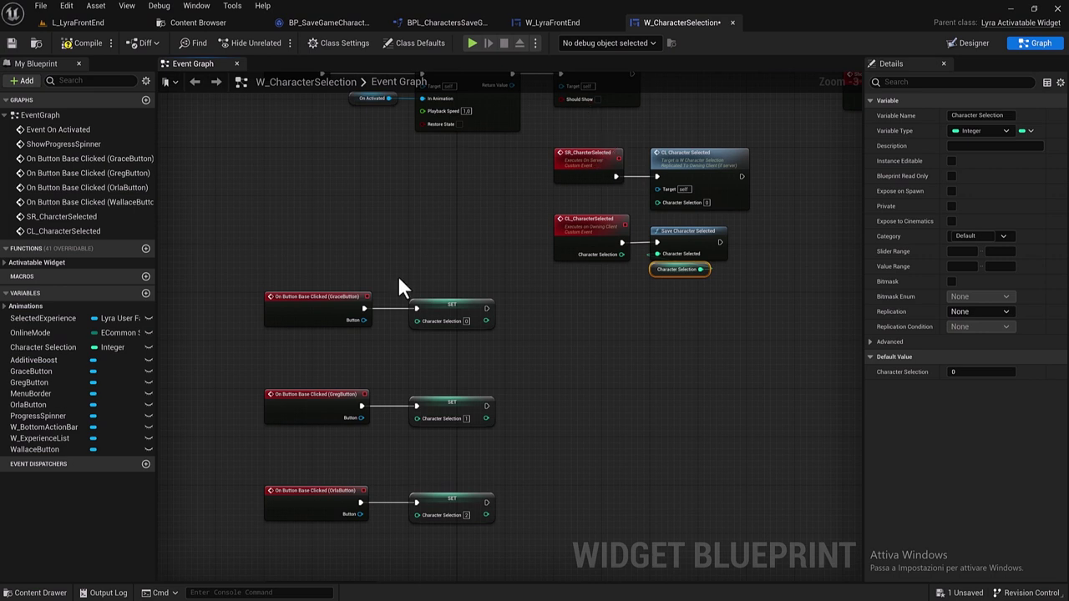
Wire SR_CharcterSelected calls after Grace's, Greg's and Orla's Character Selection SET nodes.
mouse_move(59, 219)
mouse_down()
mouse_move(91, 214)
mouse_move(514, 328)
mouse_up()
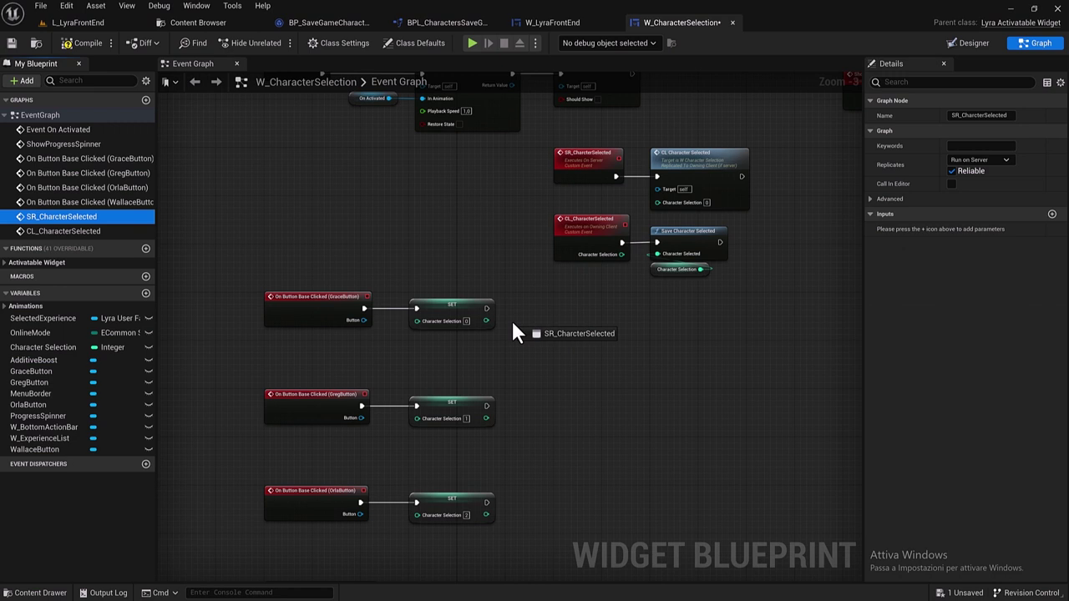
drag(513, 324, 557, 296)
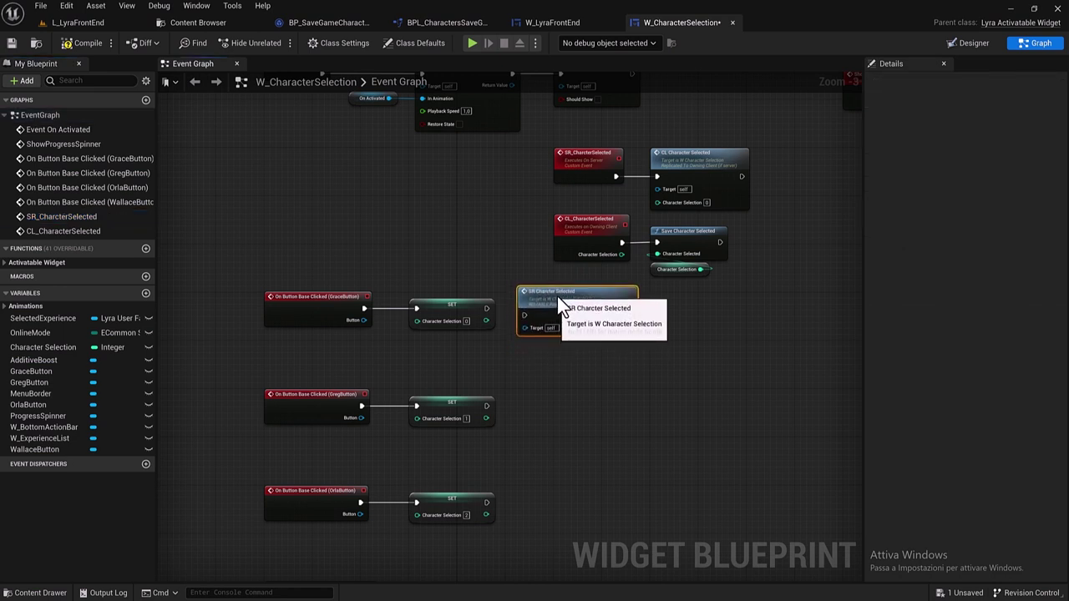
mouse_move(488, 308)
mouse_down()
mouse_move(529, 325)
mouse_move(526, 316)
mouse_up()
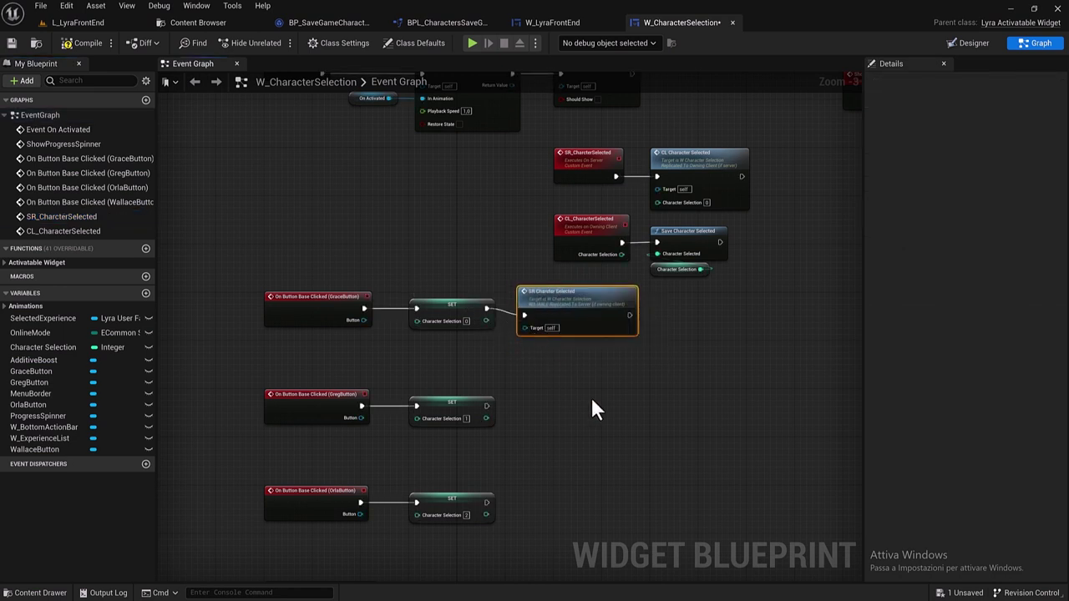
key(ctrl+c)
key(ctrl+v)
key(ctrl+v)
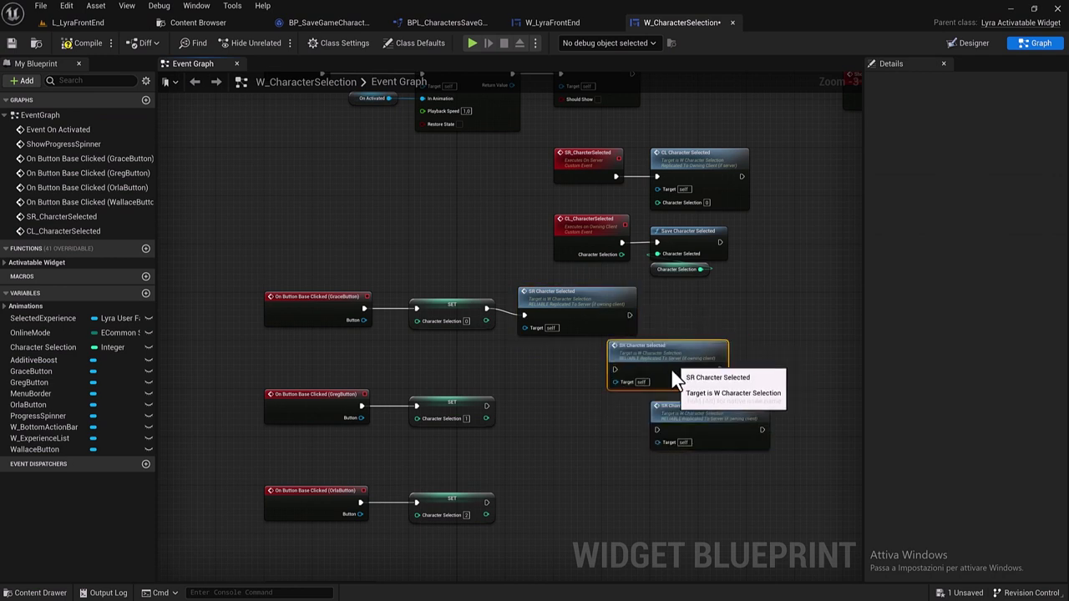
drag(675, 359, 582, 409)
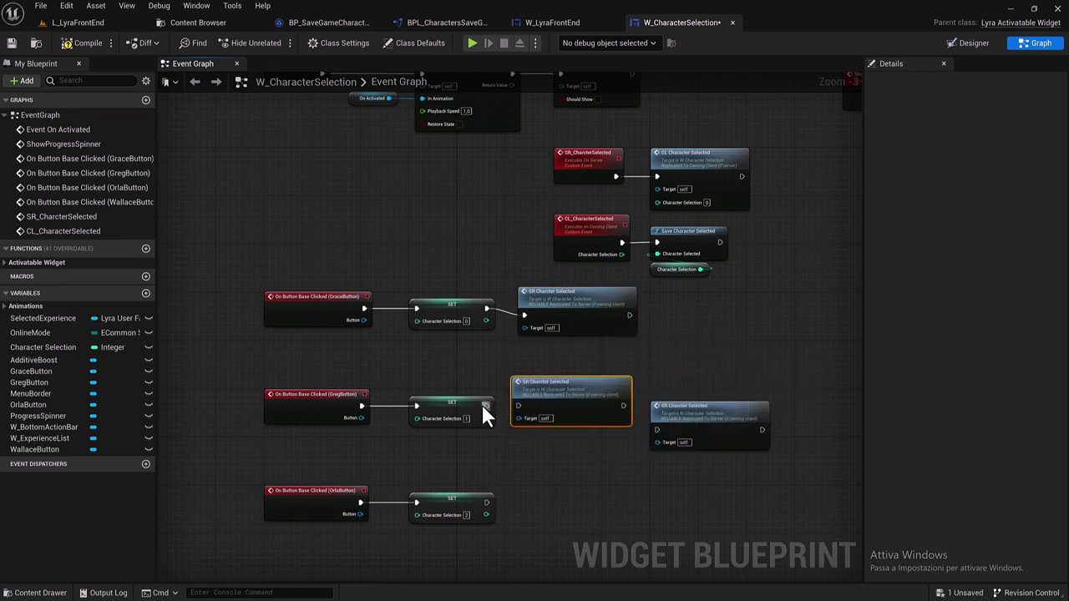
drag(487, 406, 519, 407)
drag(711, 418, 578, 490)
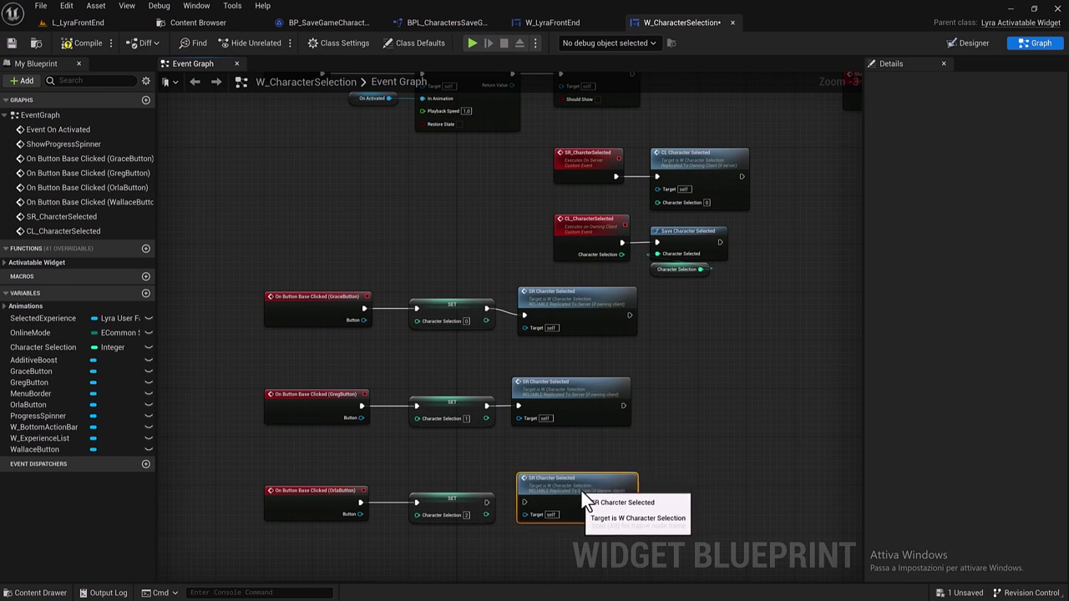
drag(488, 502, 523, 502)
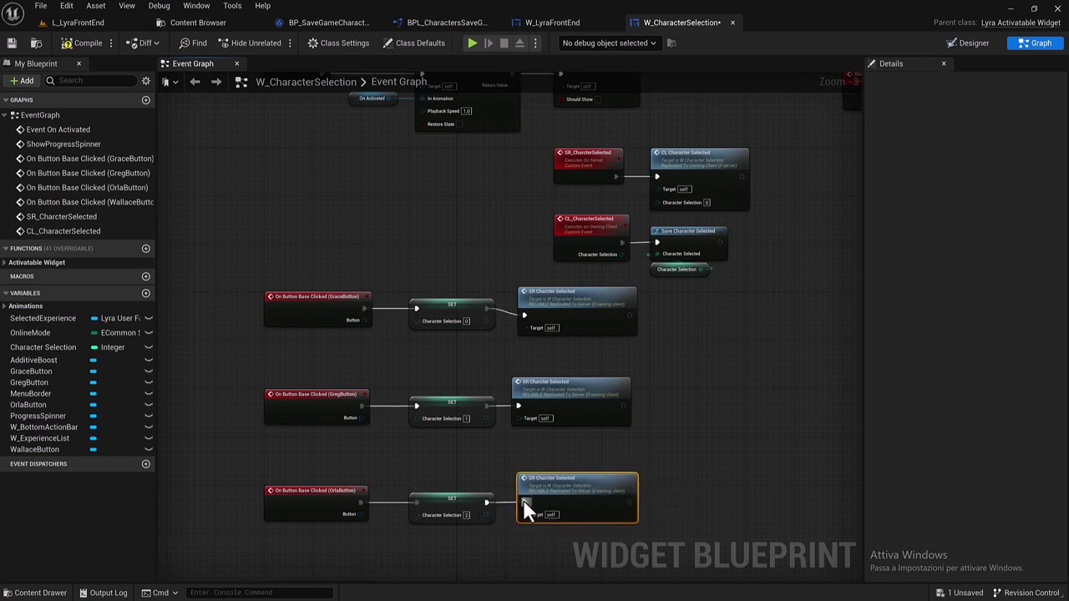
Nudge Grace's call node and place another SR_CharcterSelected call beside Wallace's SET node.
click(581, 325)
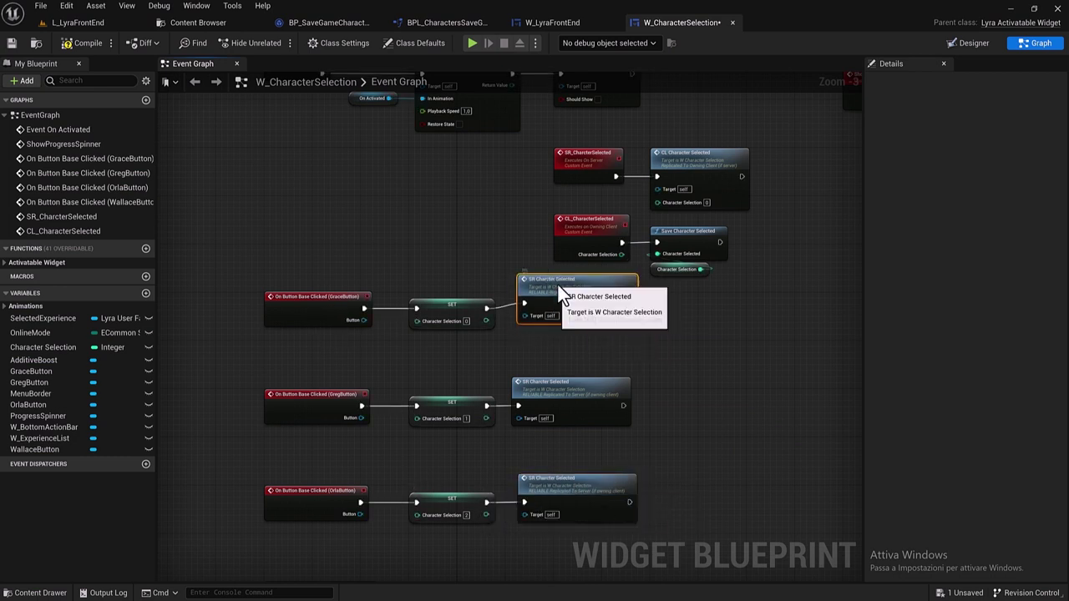
drag(558, 283, 557, 288)
right_drag(571, 394, 515, 263)
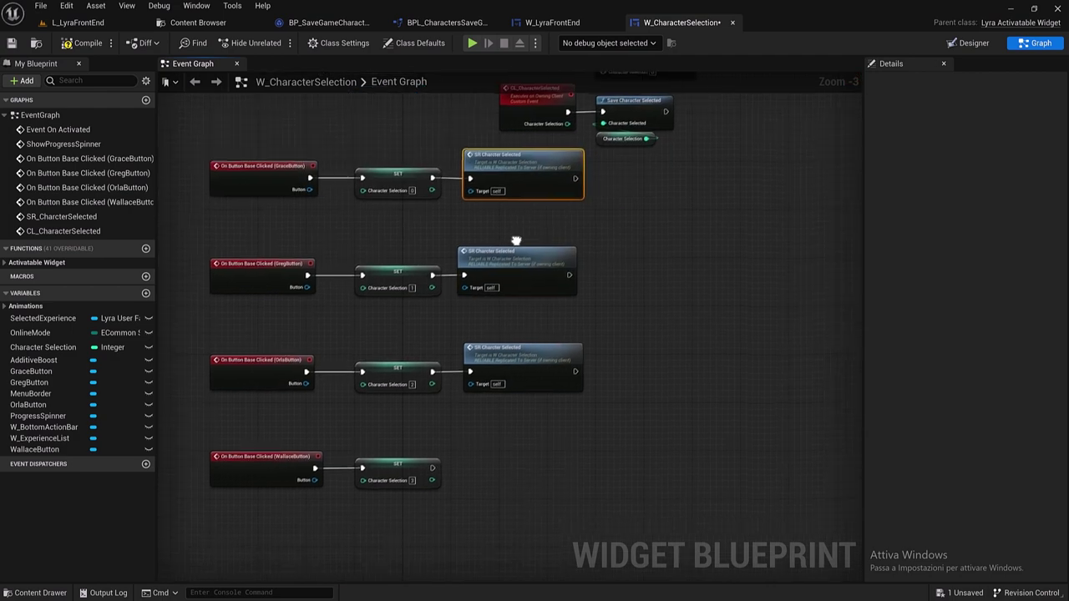
click(546, 382)
key(ctrl+c)
key(ctrl+v)
drag(589, 402, 509, 450)
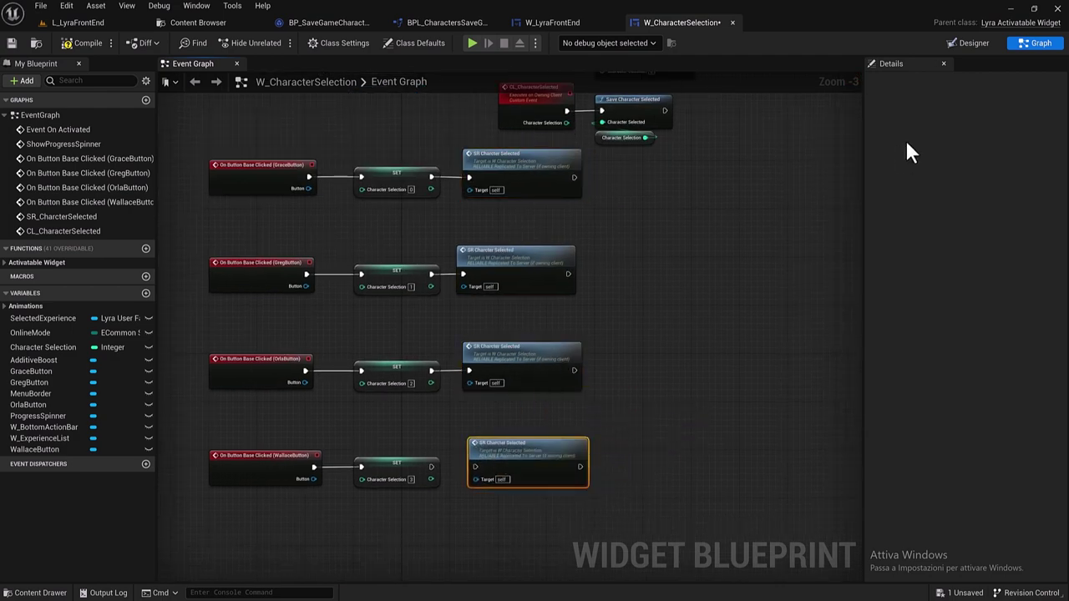
Select all four button event chains and align Greg's call node with the others.
click(971, 43)
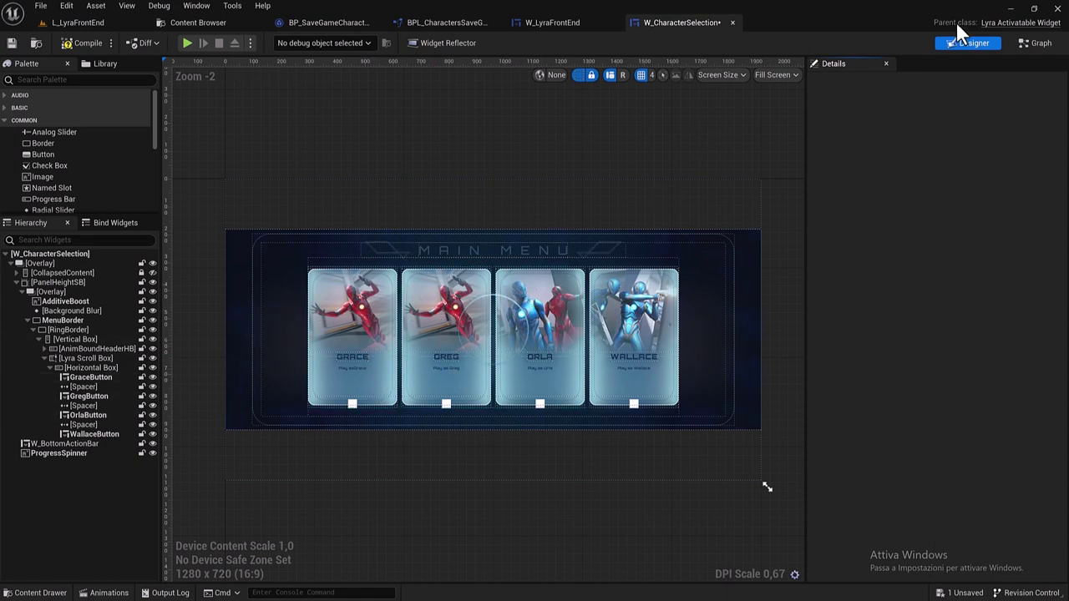
click(1038, 45)
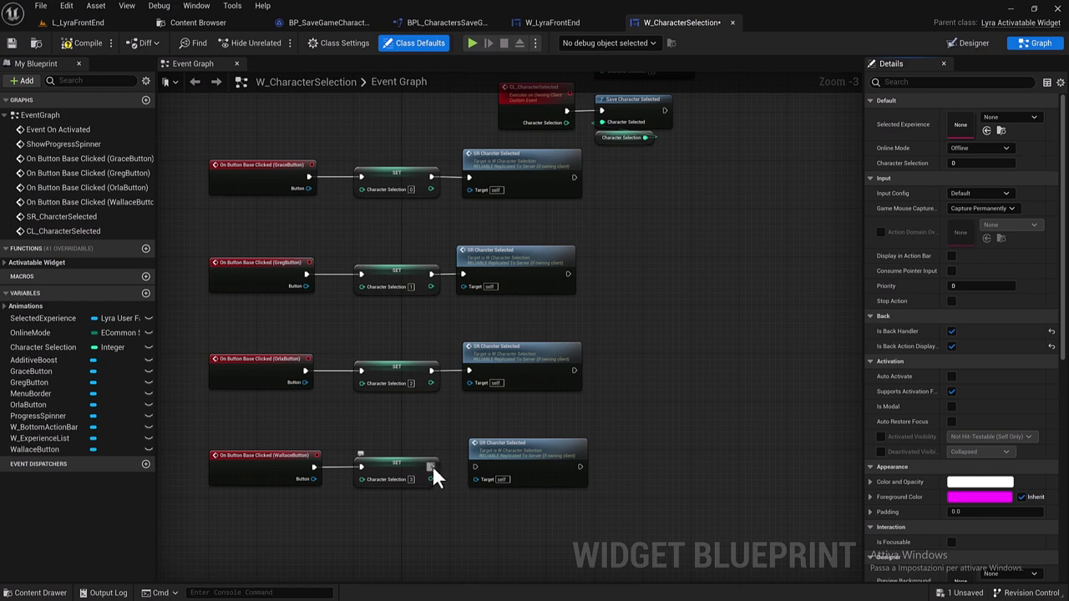
drag(495, 503, 209, 157)
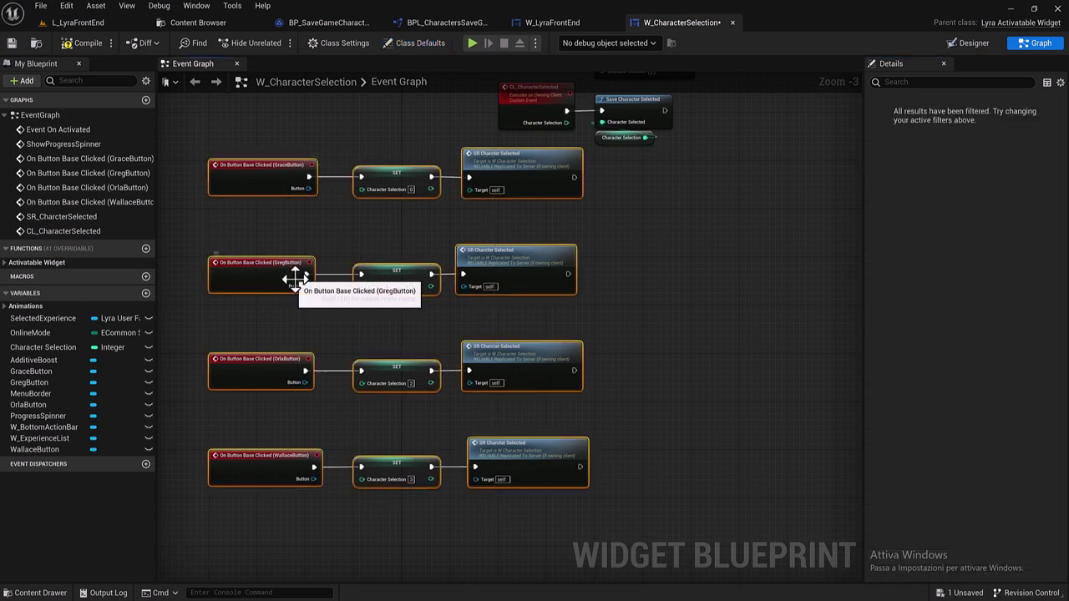
right_drag(358, 191, 333, 236)
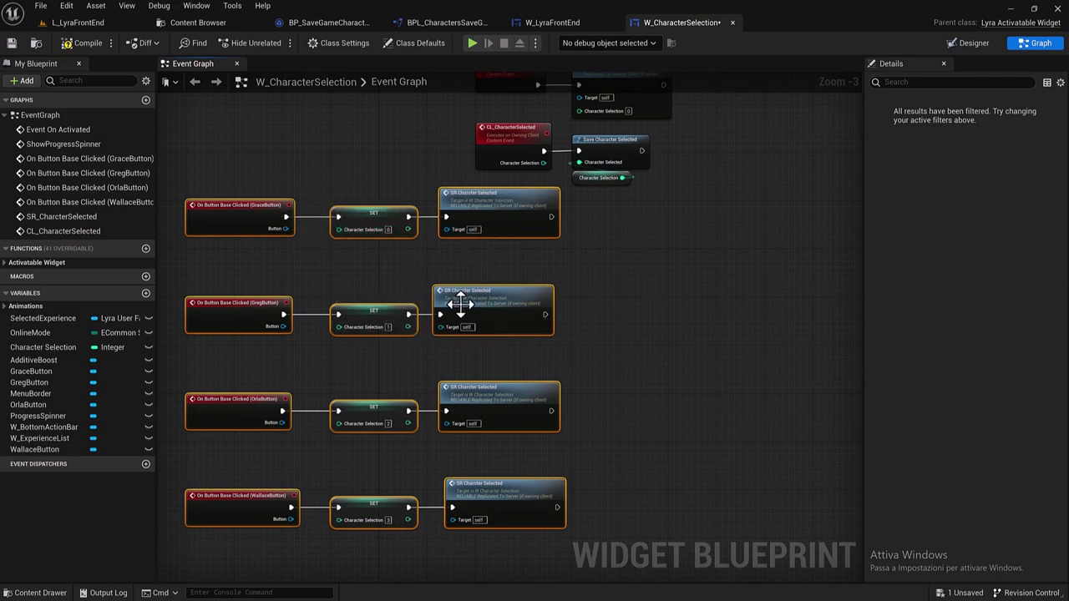
drag(459, 303, 465, 303)
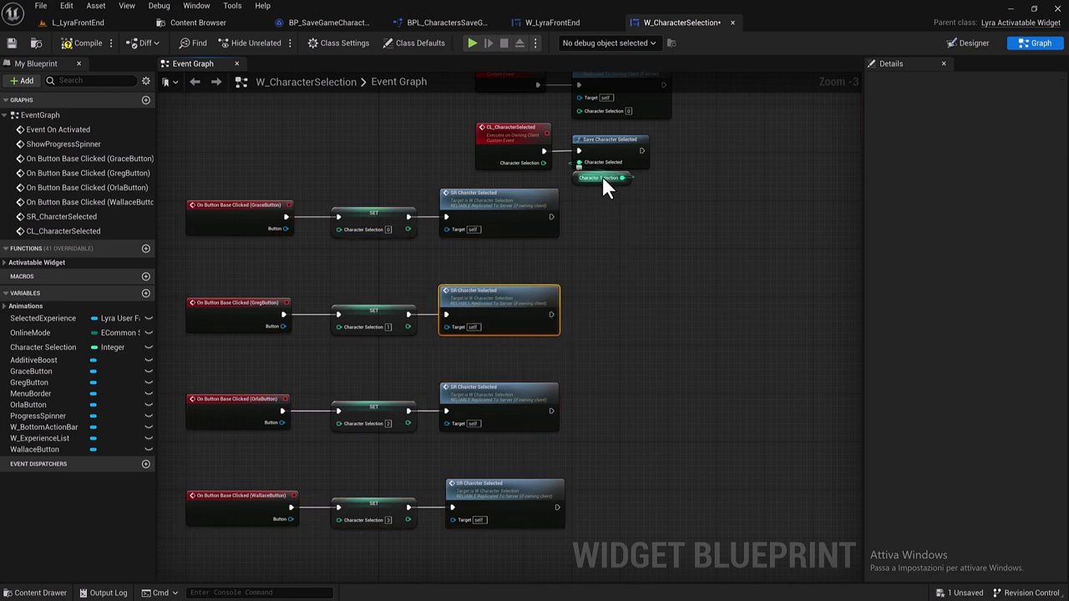
Check the Set Character Selected function in BPL_CharactersSaveGame, then review the event graph layout.
click(342, 25)
click(438, 25)
mouse_move(339, 322)
right_down()
mouse_move(350, 262)
mouse_move(385, 247)
right_up()
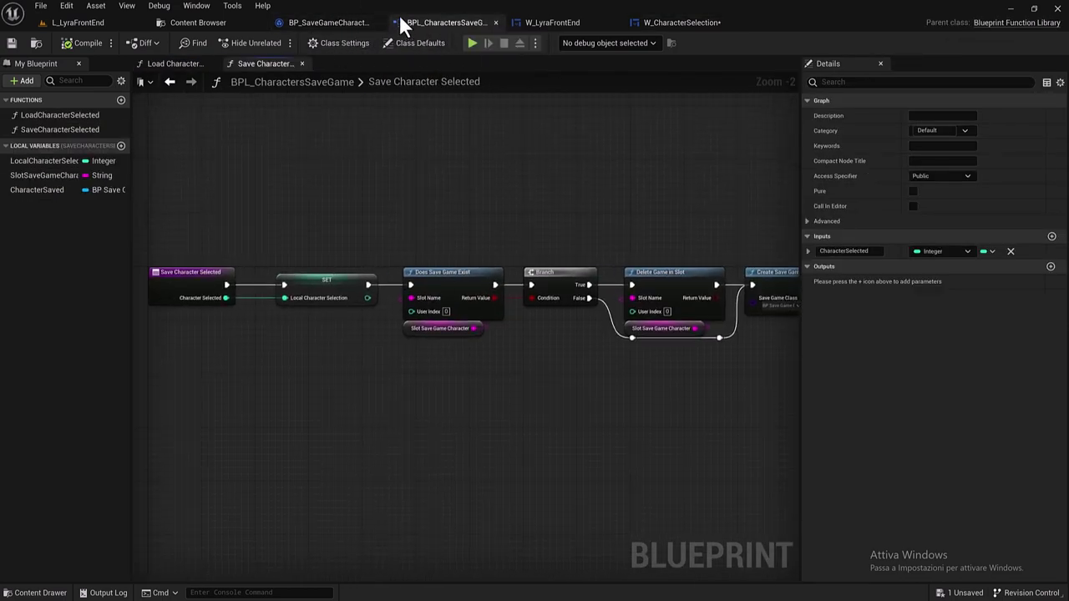
click(329, 22)
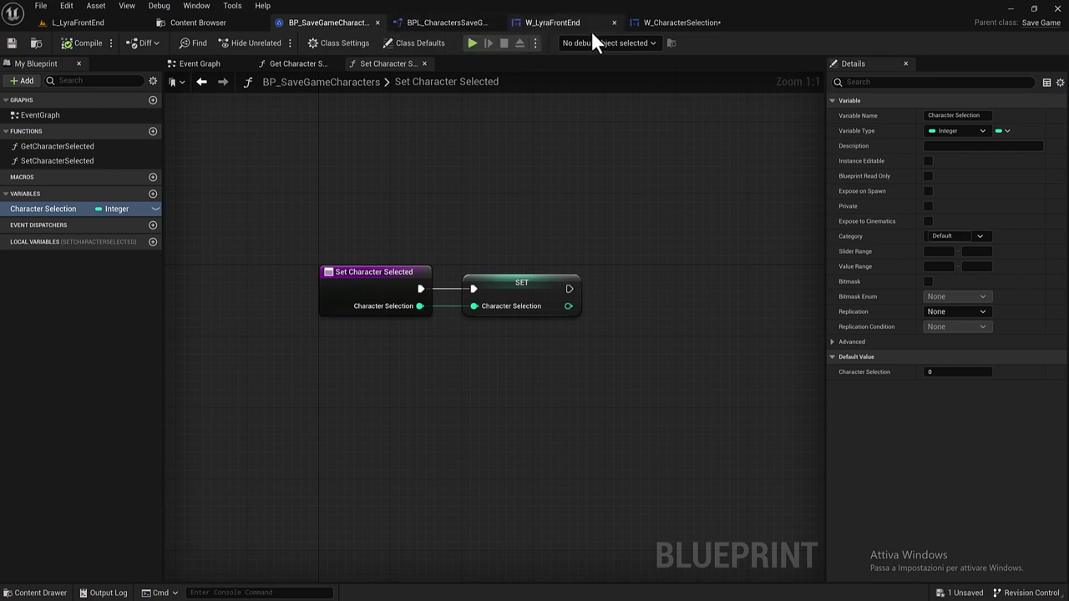
click(673, 26)
right_drag(581, 331, 541, 418)
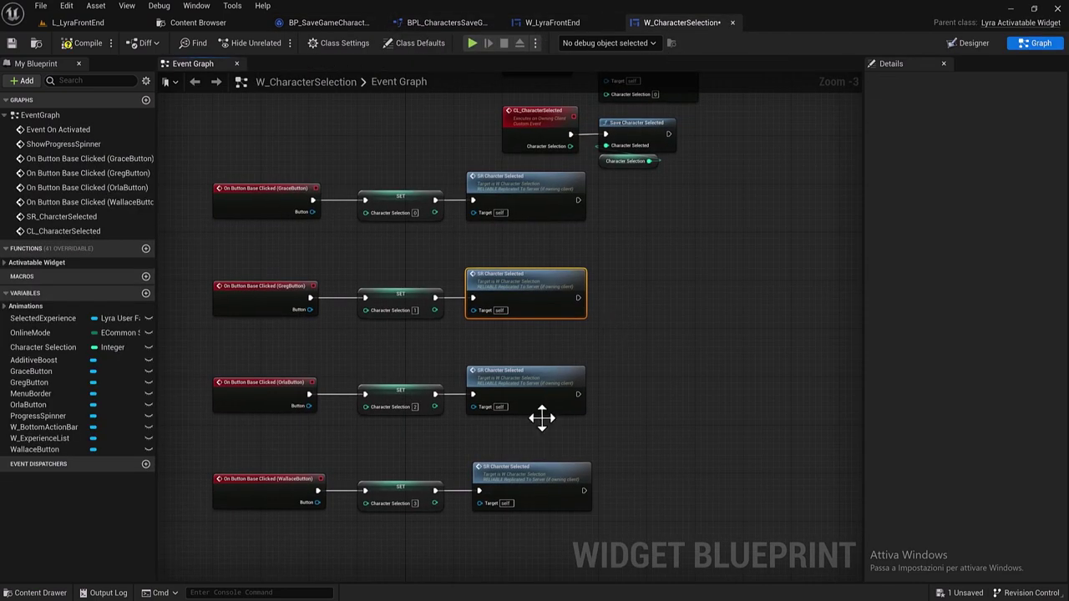
mouse_move(359, 141)
right_down()
mouse_move(375, 242)
mouse_move(473, 231)
right_up()
scroll(377, 234, down, 1)
scroll(362, 245, down, 2)
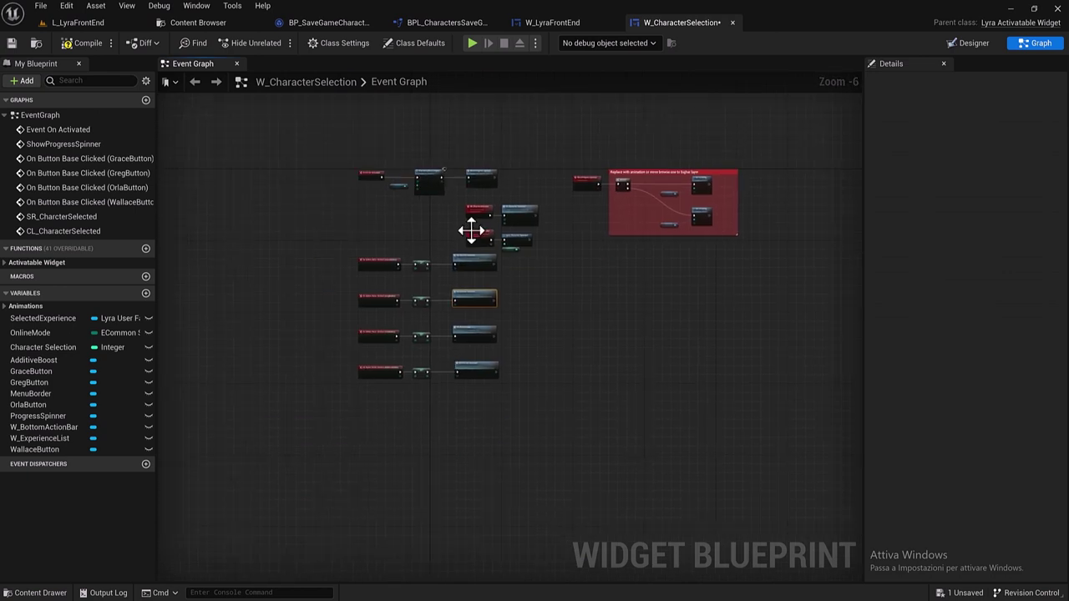
scroll(455, 214, up, 2)
Compile and save the W_CharacterSelection widget.
click(87, 42)
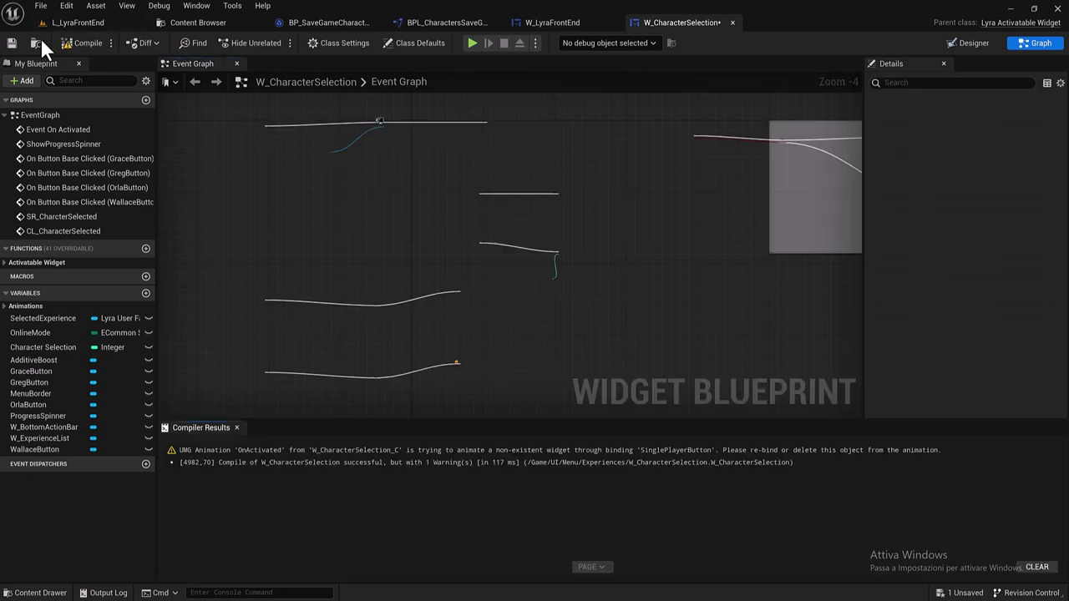
click(12, 41)
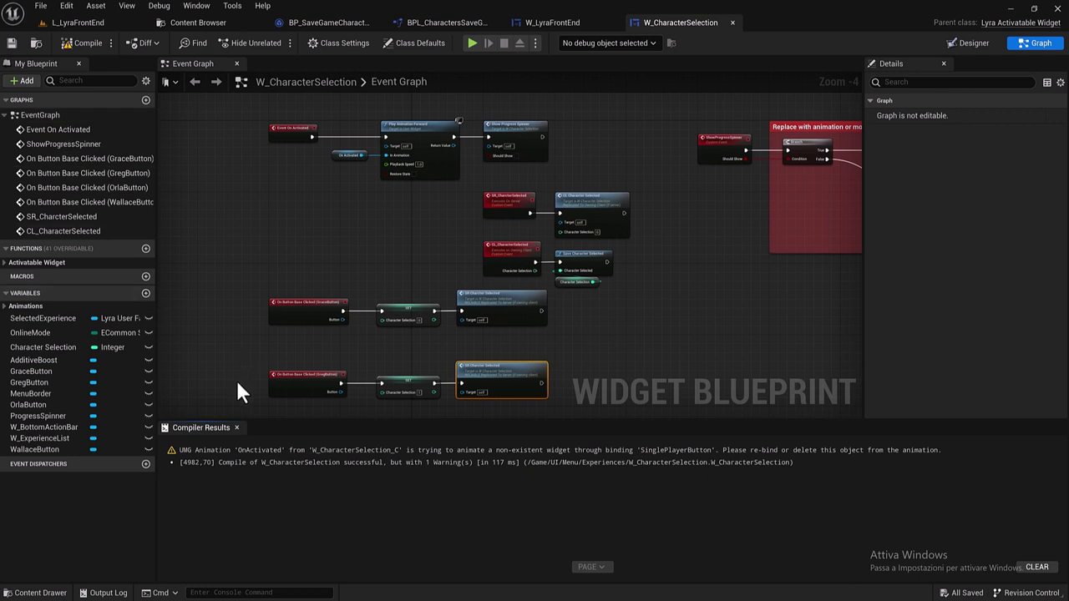
click(237, 428)
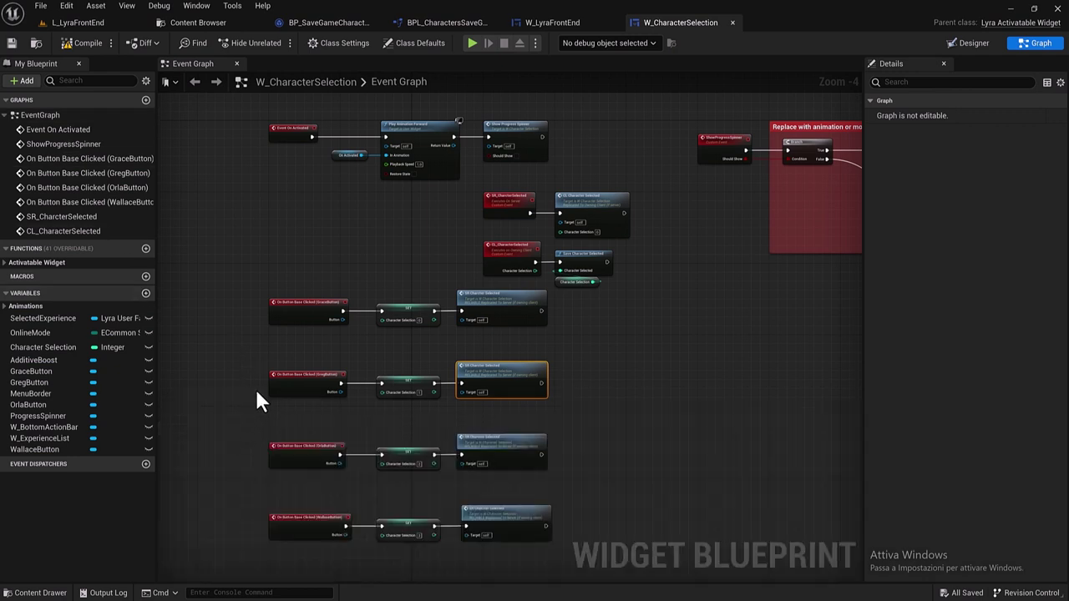
right_drag(578, 356, 546, 344)
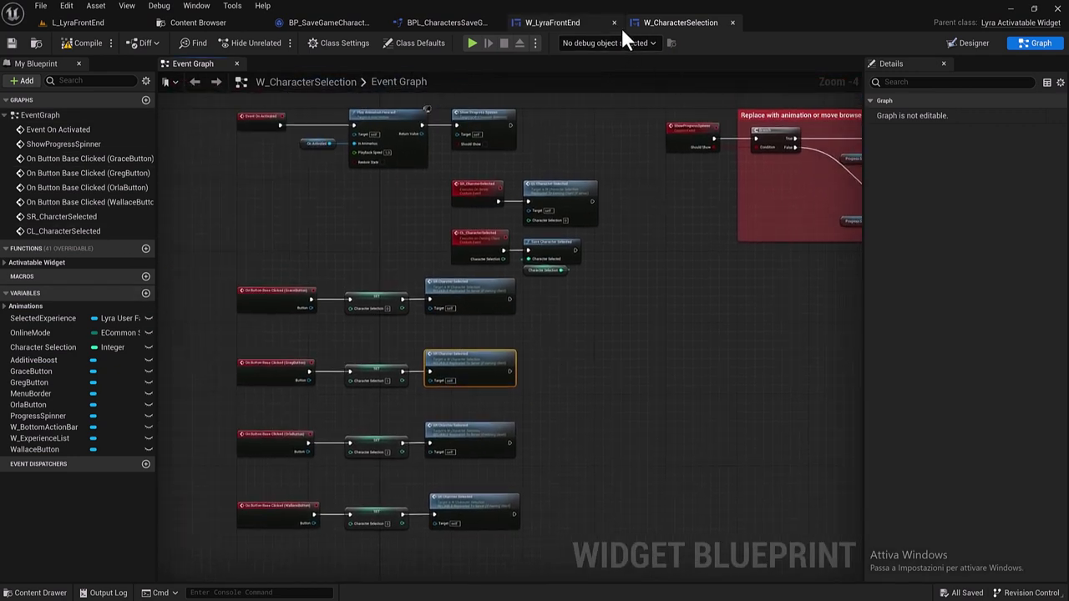
Change the title text from MAIN MENU to CHARACTER SELECTION, then open W_LyraFrontEnd.
click(969, 42)
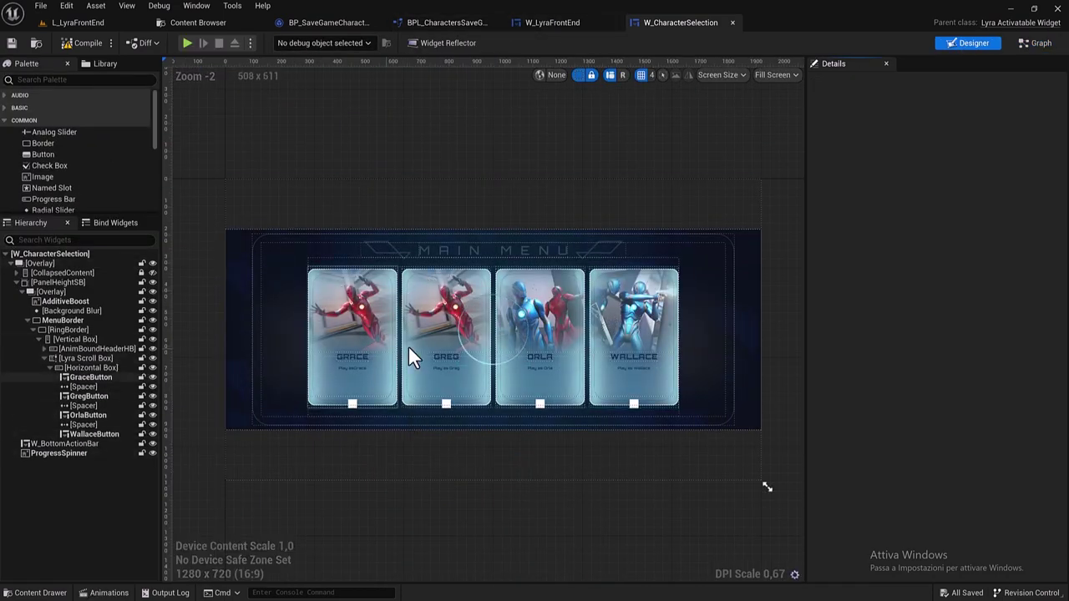
click(468, 251)
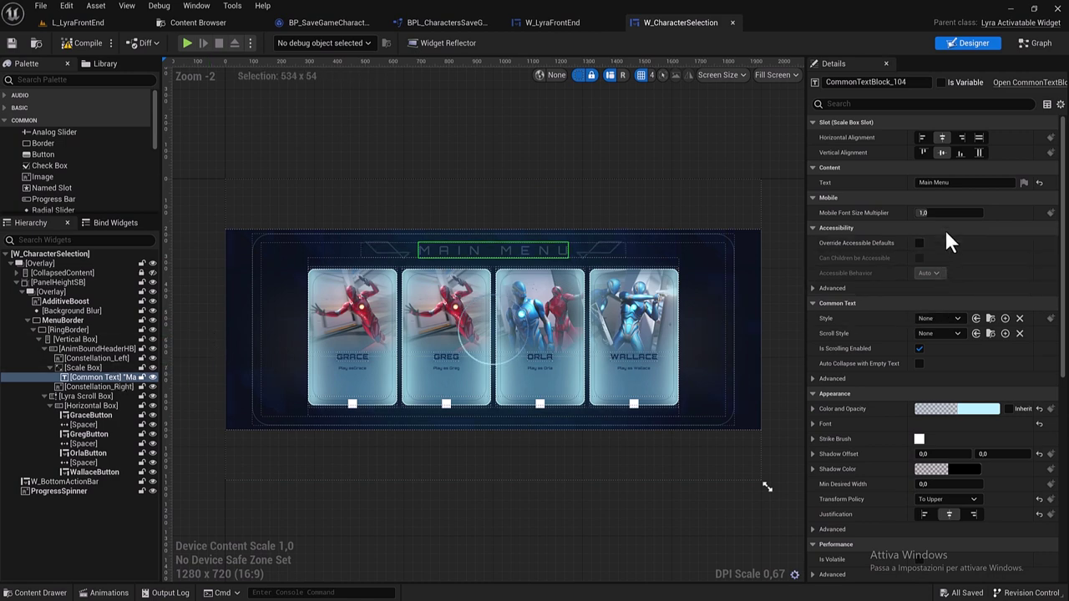
click(959, 183)
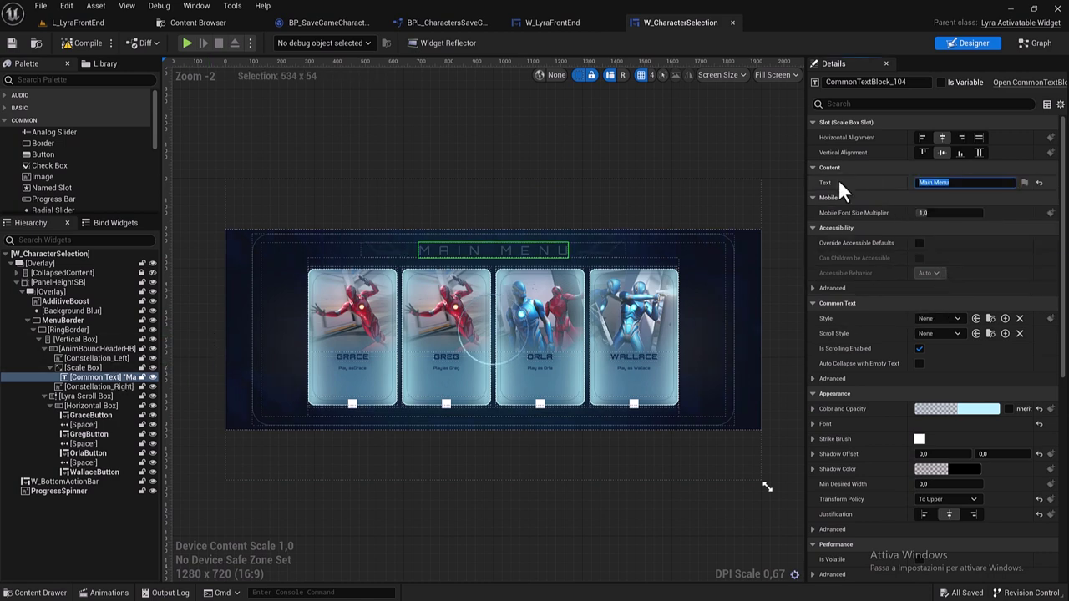
text(Character)
key(BackSpace)
key(BackSpace)
key(BackSpace)
key(BackSpace)
key(BackSpace)
key(BackSpace)
key(BackSpace)
key(BackSpace)
key(BackSpace)
text(CHARACTER)
text( SELECTION)
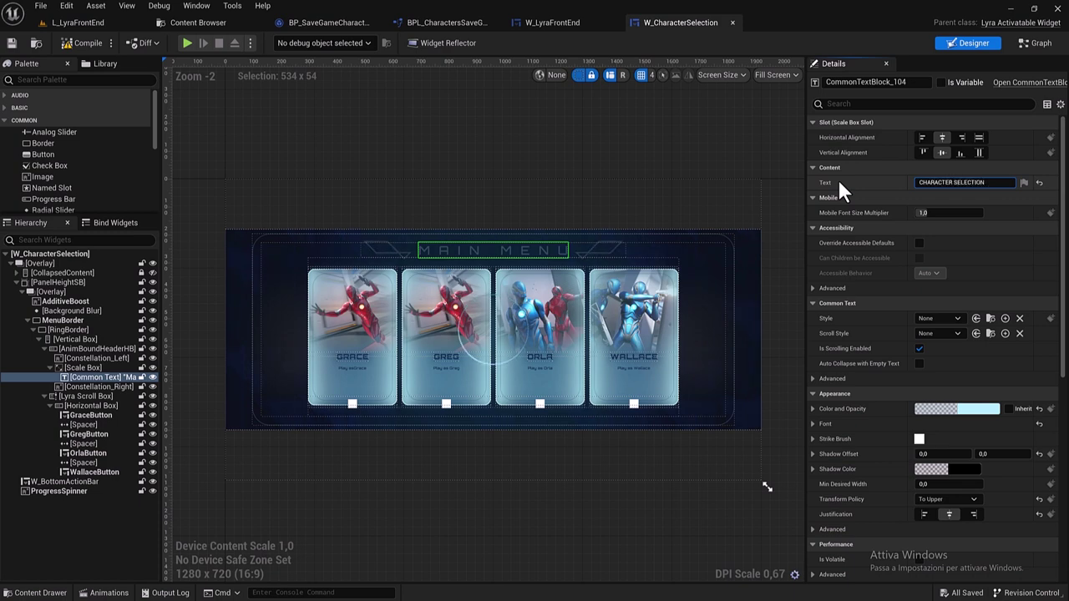
key(Return)
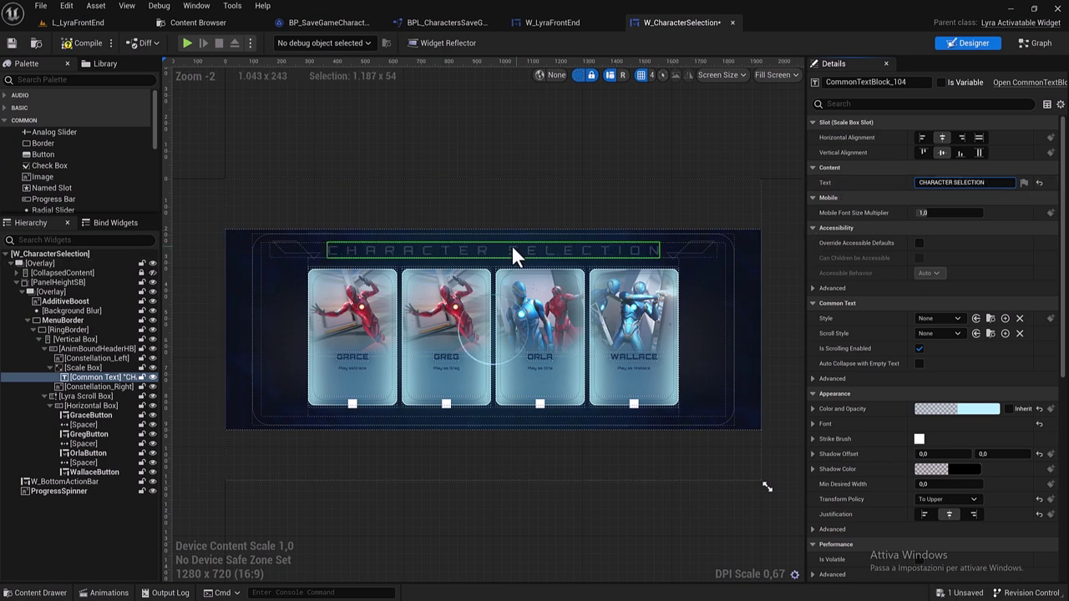
click(572, 25)
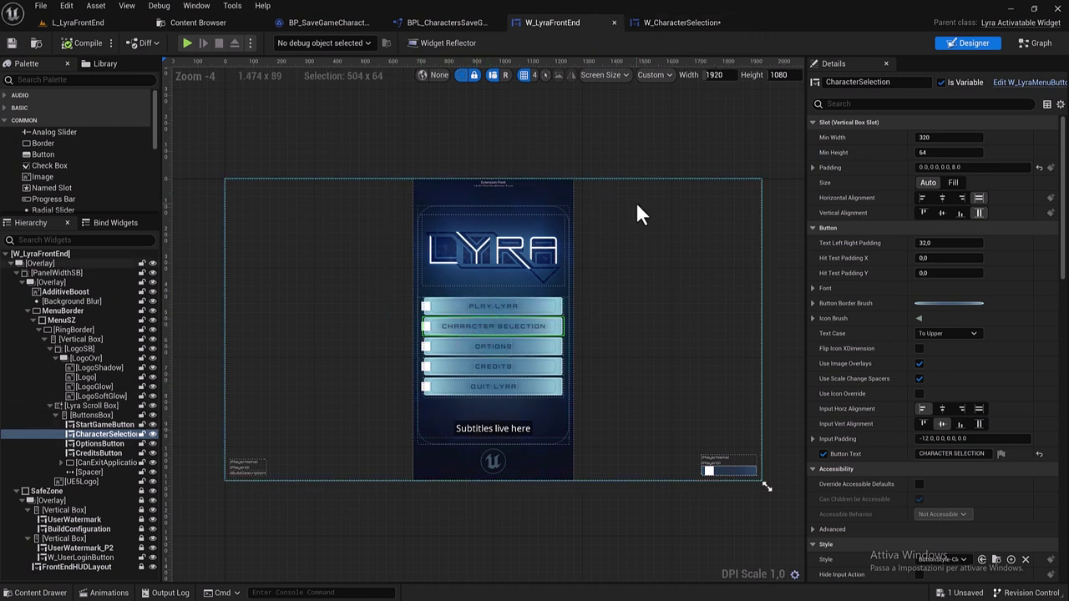
Save W_CharacterSelection with Save All.
click(186, 25)
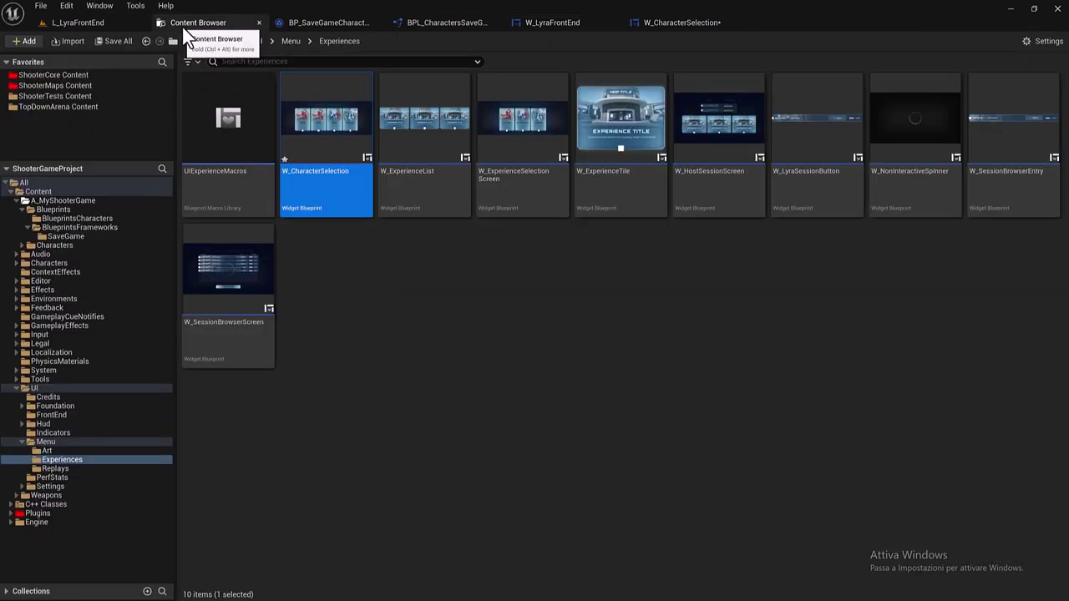
click(116, 41)
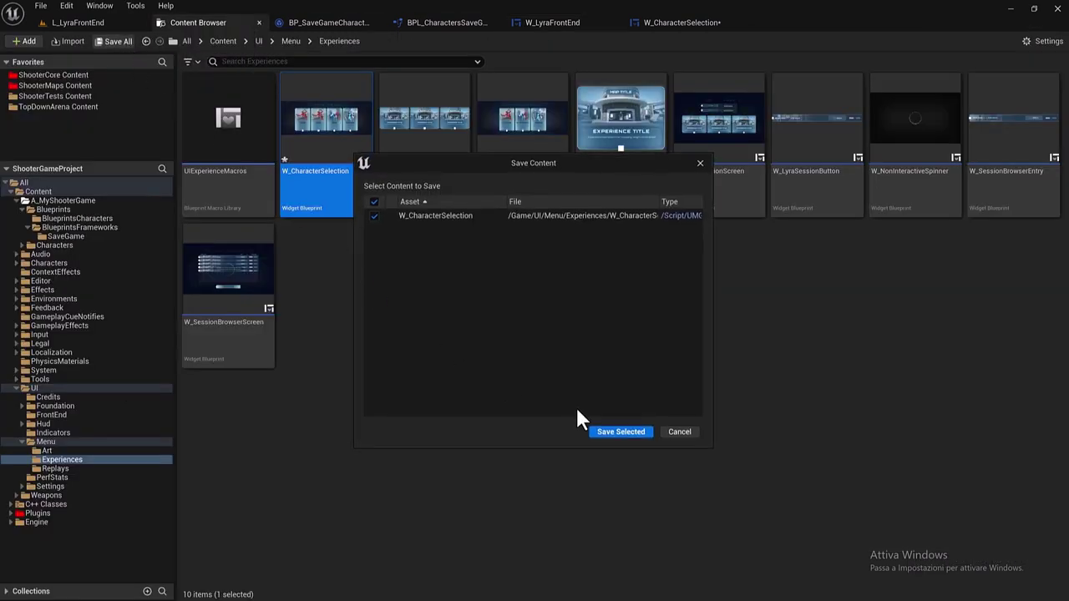
click(618, 431)
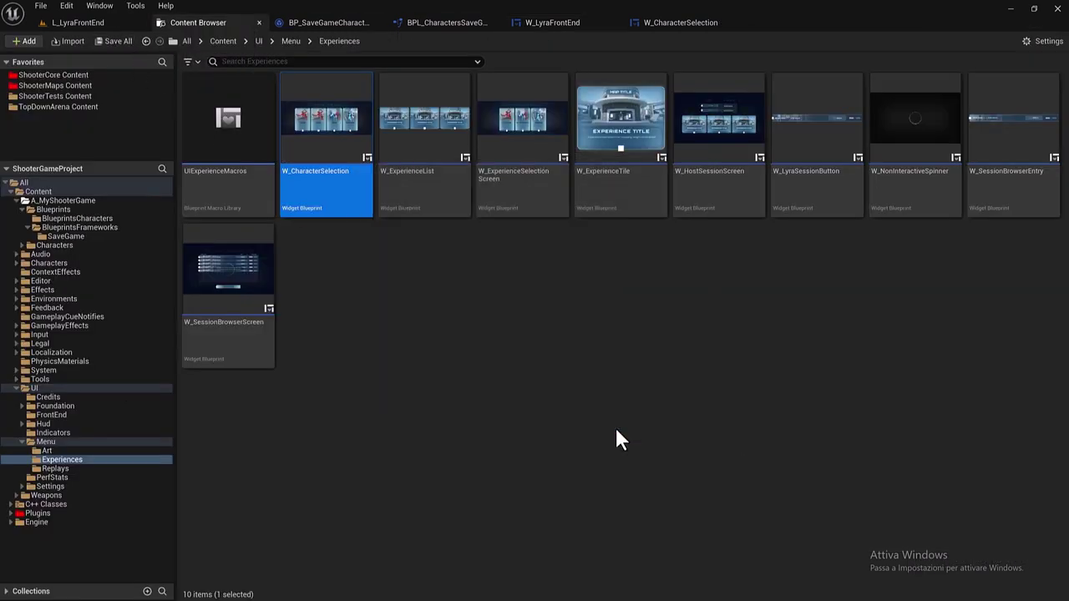
click(71, 25)
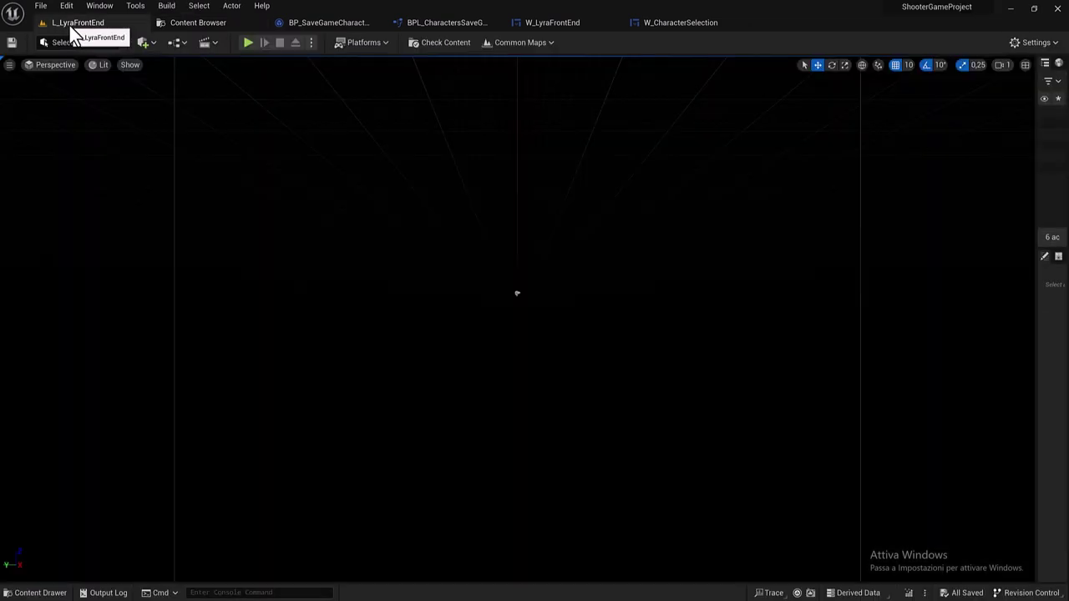
click(170, 22)
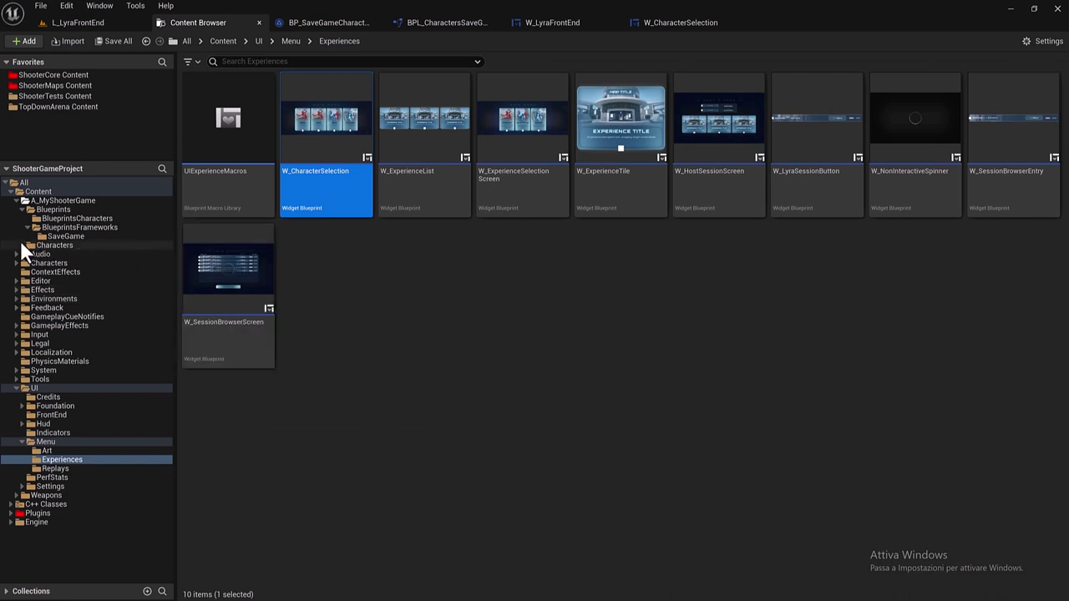
Open B_PickRandomCharacter from Content > Characters > Cosmetics.
click(17, 203)
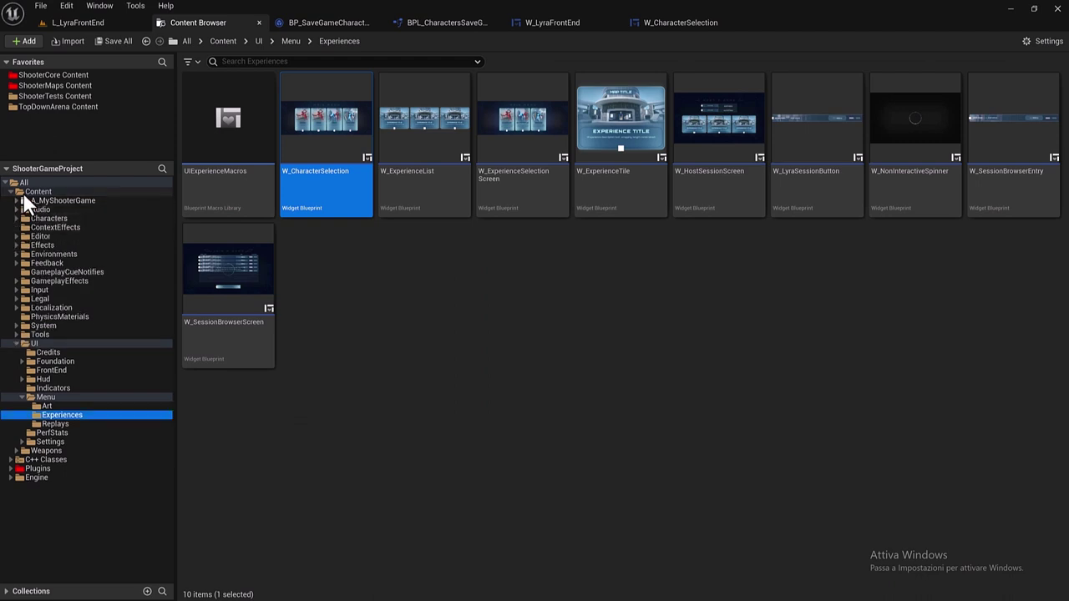
click(33, 192)
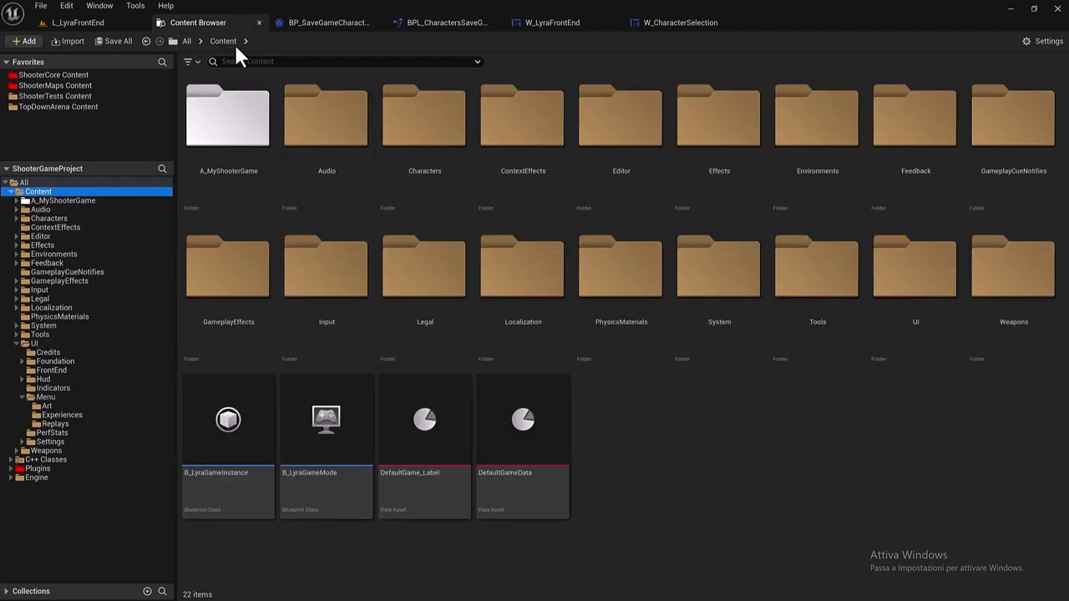
double_click(440, 204)
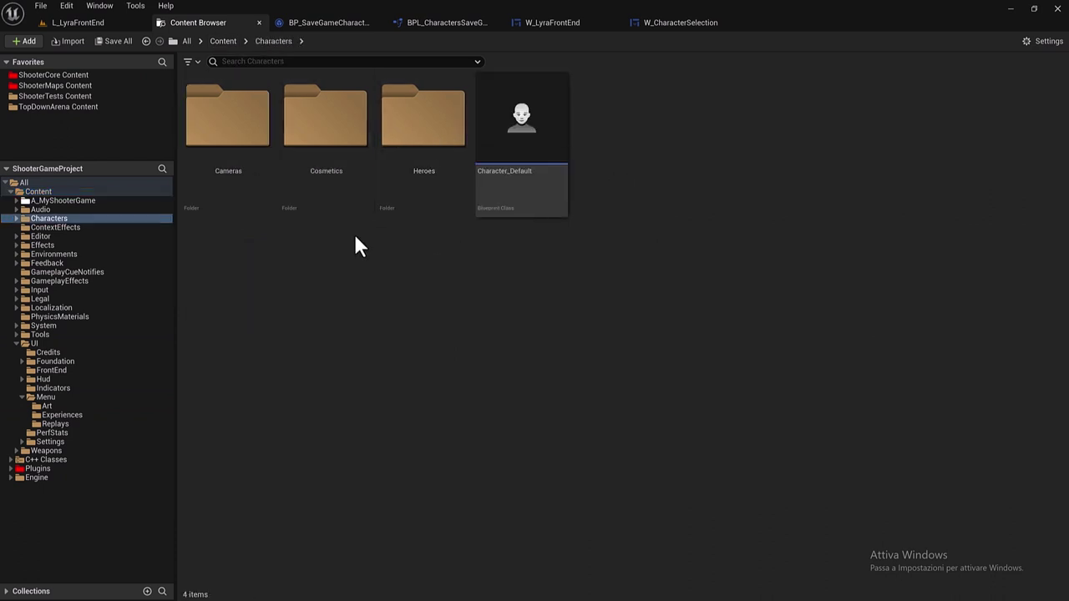
double_click(323, 149)
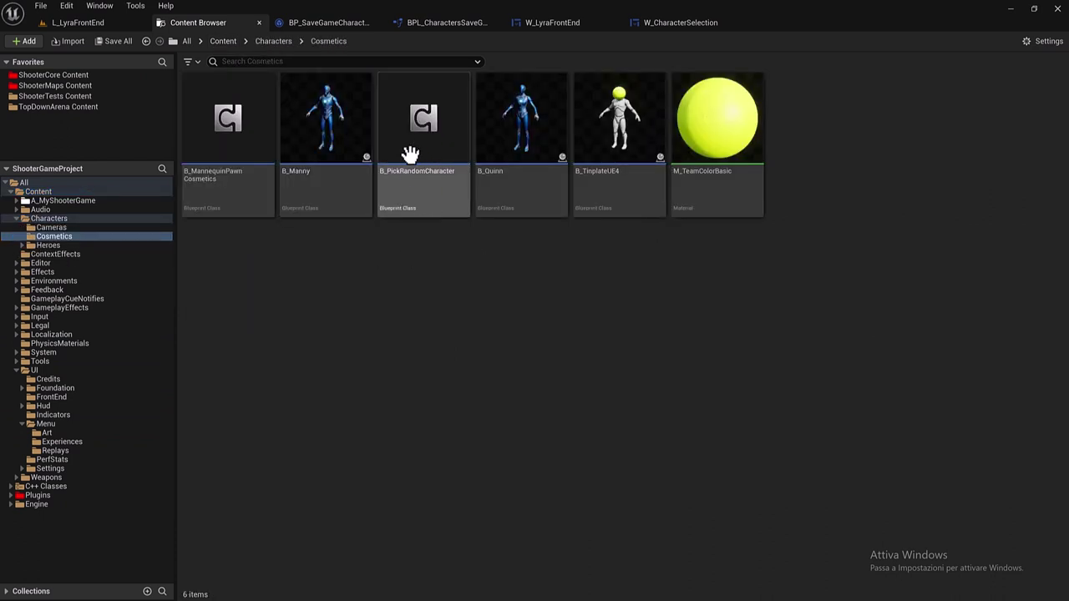
mouse_move(415, 173)
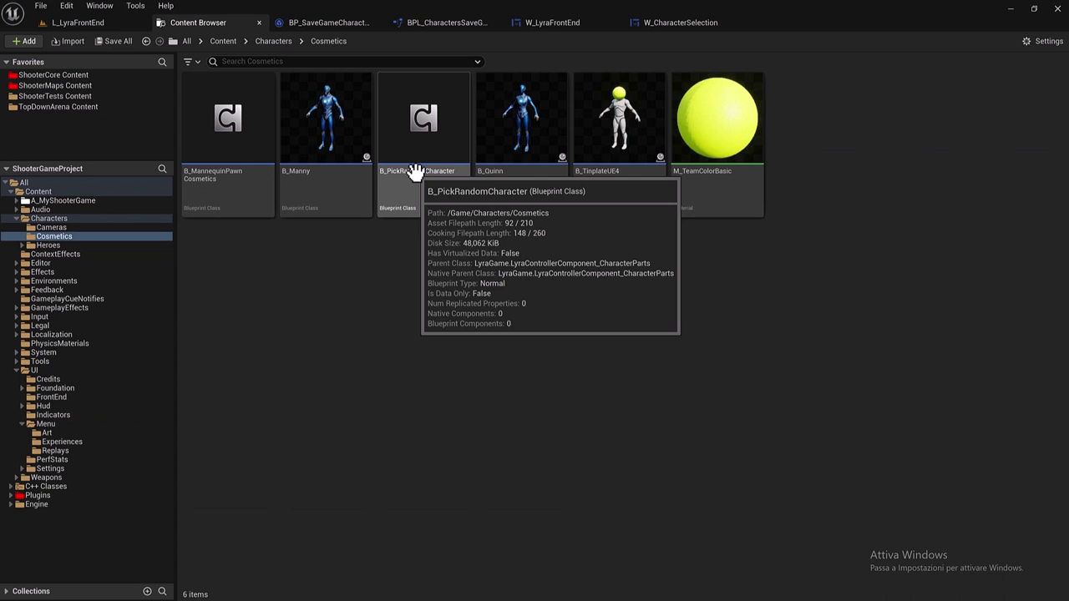
double_click(416, 173)
scroll(407, 232, down, 2)
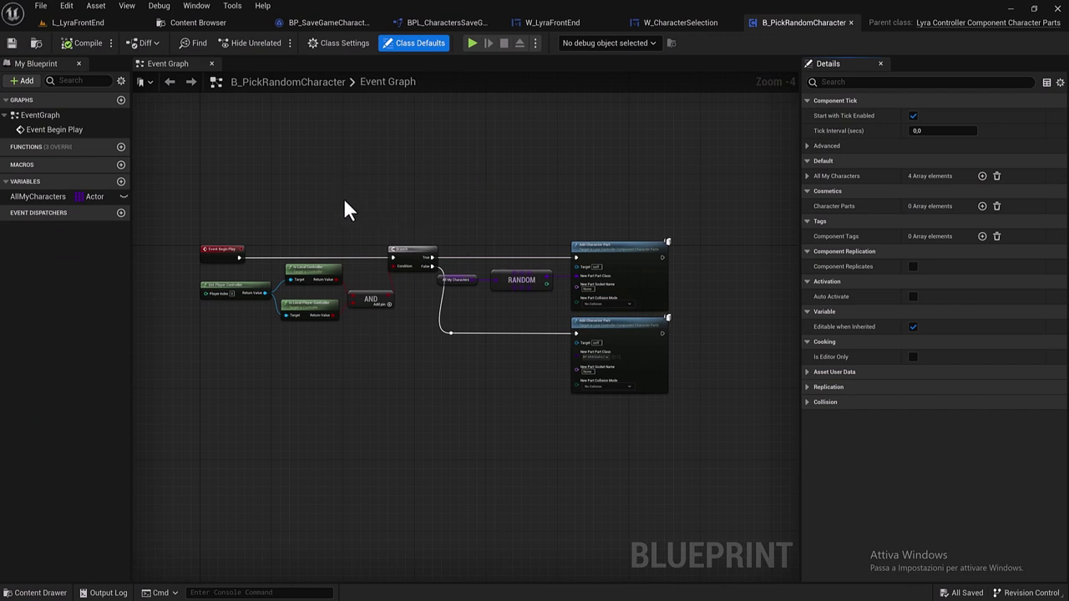
Break the Branch's links to Event Begin Play and both Add Character Part nodes.
mouse_move(344, 200)
right_down()
mouse_move(349, 127)
mouse_move(321, 174)
right_up()
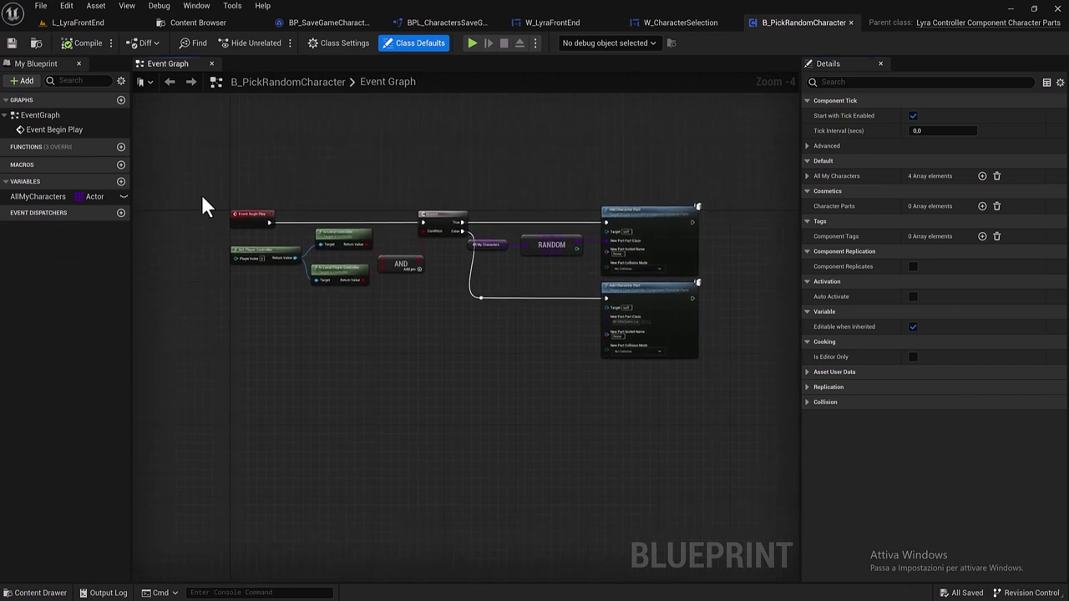
mouse_move(293, 187)
mouse_down()
mouse_move(373, 314)
mouse_move(564, 330)
mouse_up()
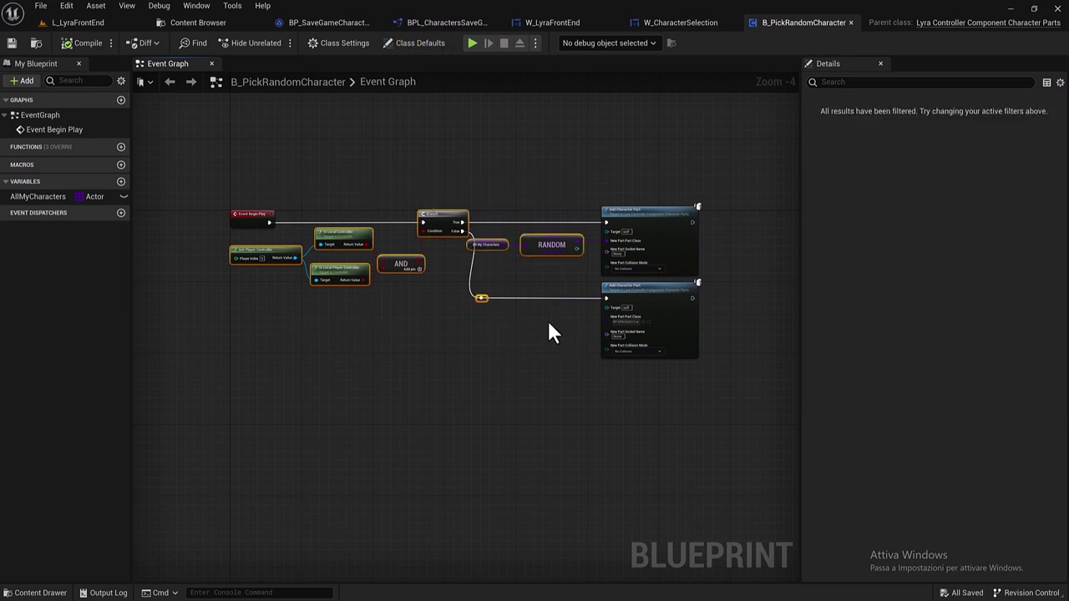
alt+click(269, 223)
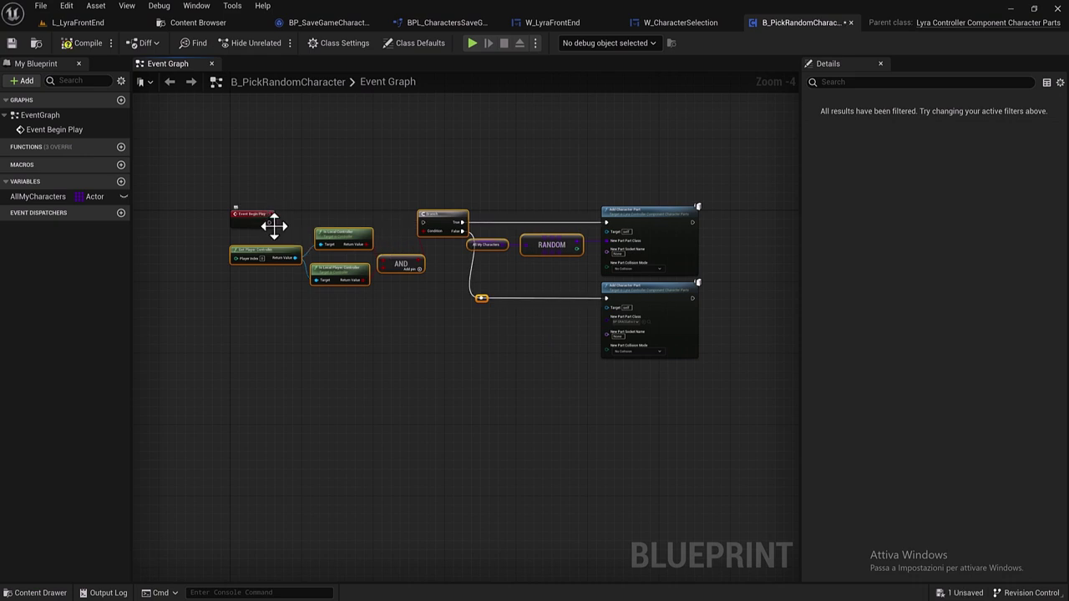
drag(603, 221, 607, 221)
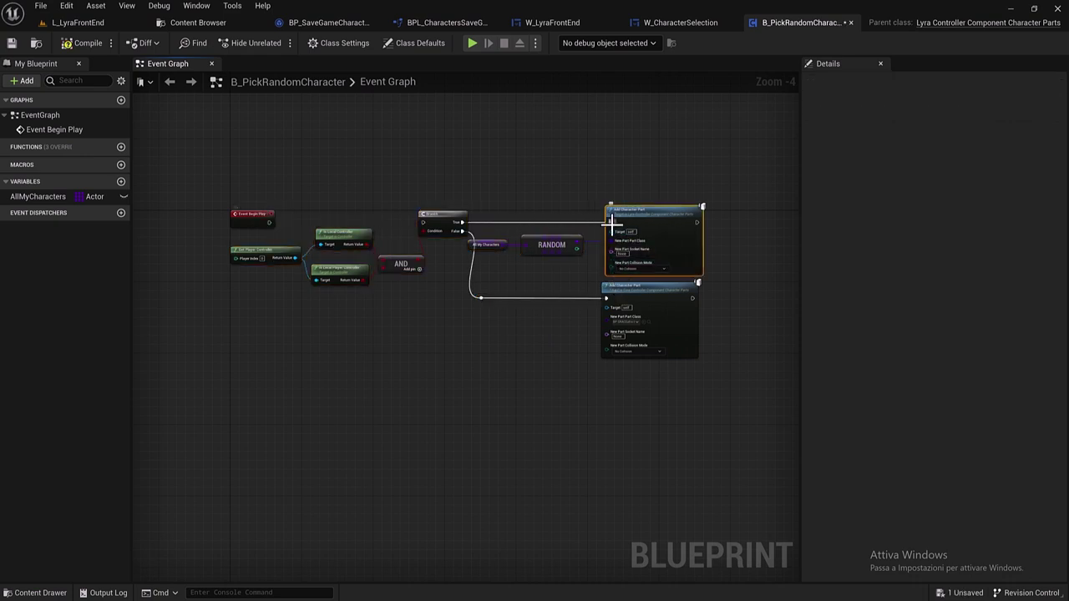
alt+click(610, 222)
alt+click(608, 298)
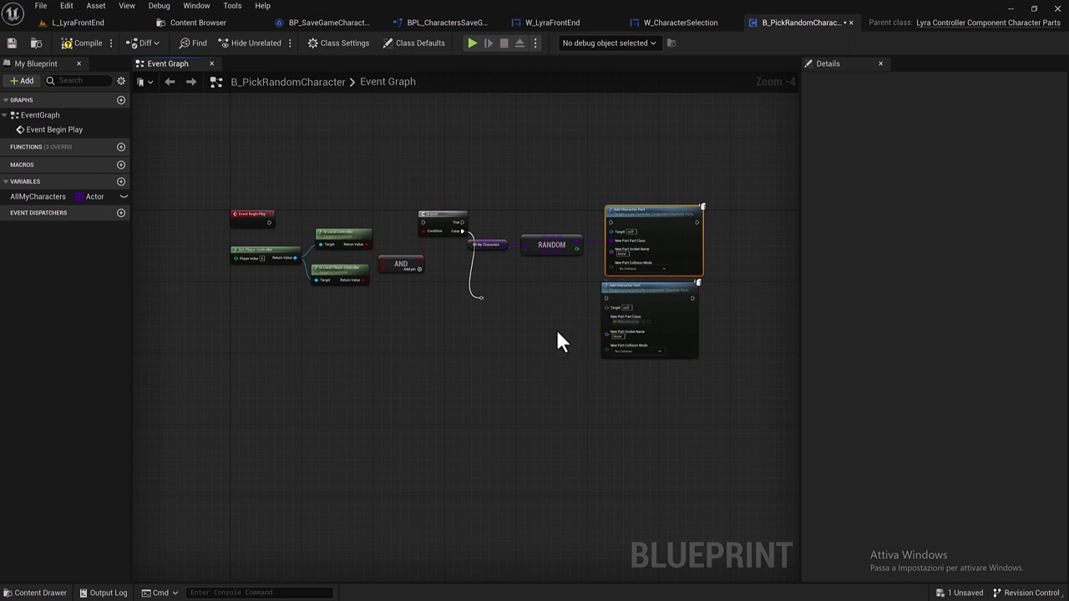
Move the player-check and random-selection nodes up, away from Event Begin Play.
drag(292, 225, 282, 214)
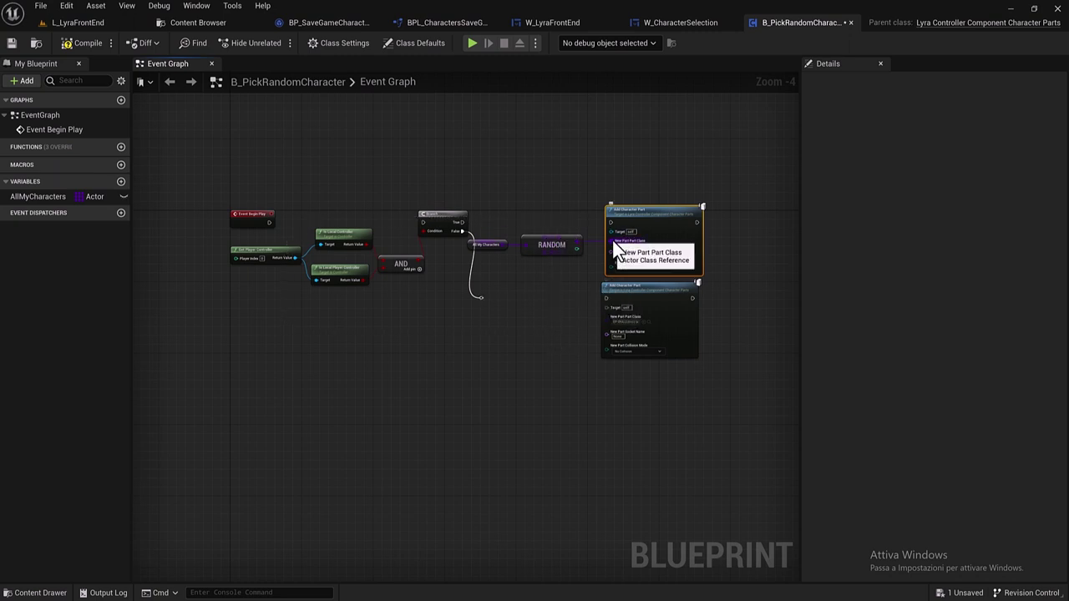
drag(561, 327, 295, 179)
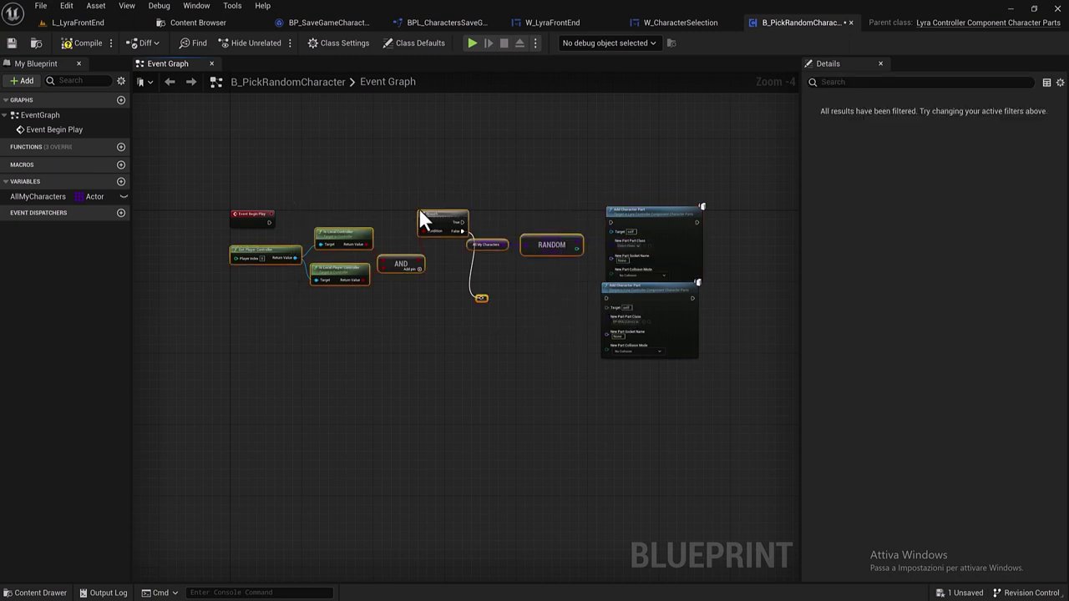
mouse_move(418, 209)
mouse_down()
mouse_move(342, 163)
mouse_move(407, 108)
mouse_up()
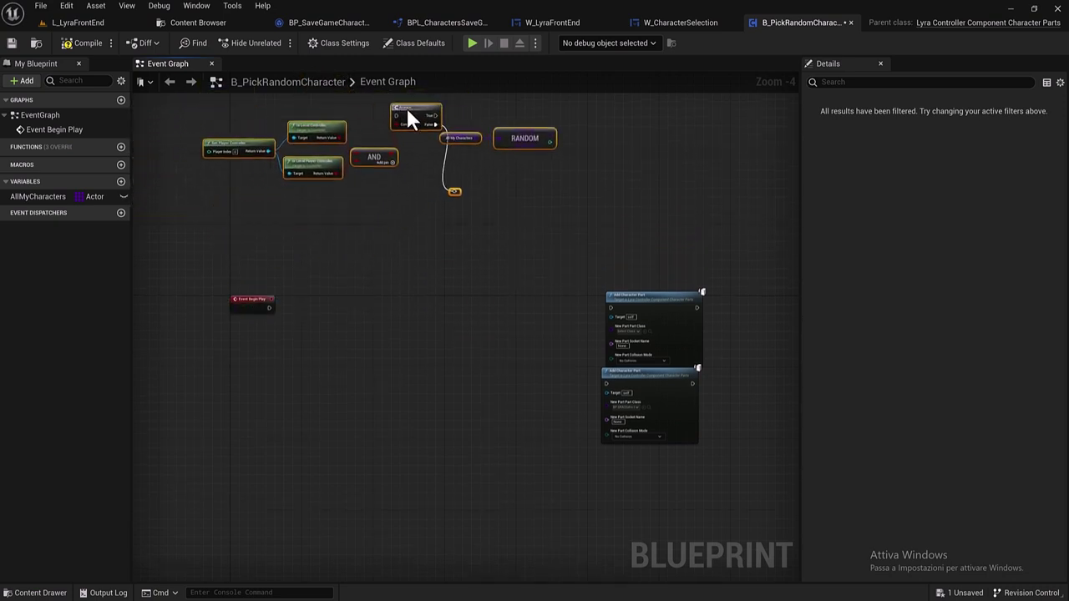
drag(646, 311, 627, 311)
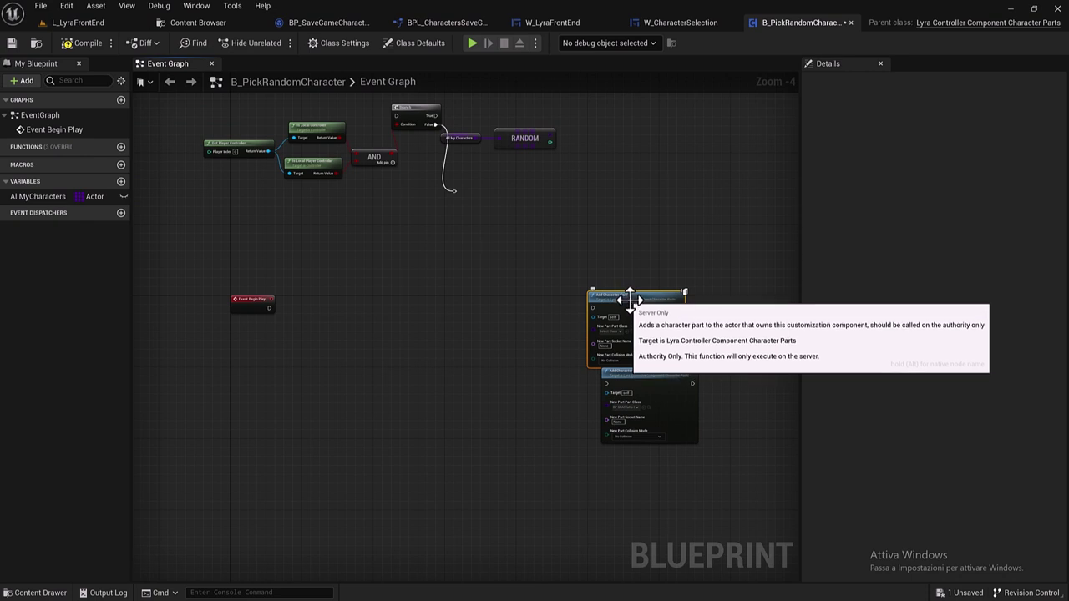
scroll(257, 270, up, 3)
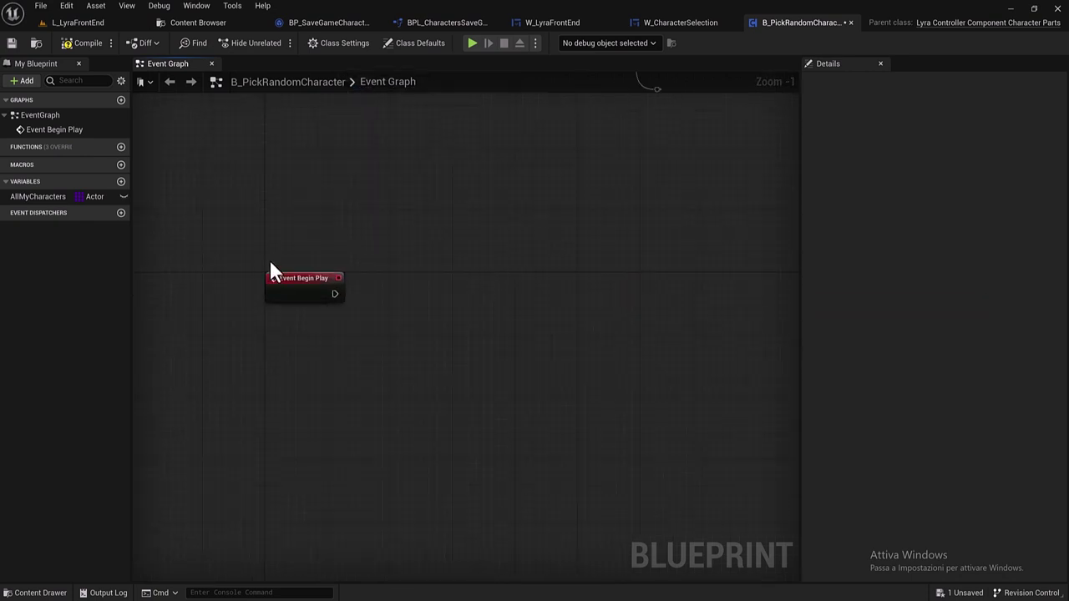
Add a Load Character Selected node, found by searching 'LOAD SAVE', after Event Begin Play, aligned.
drag(335, 293, 384, 328)
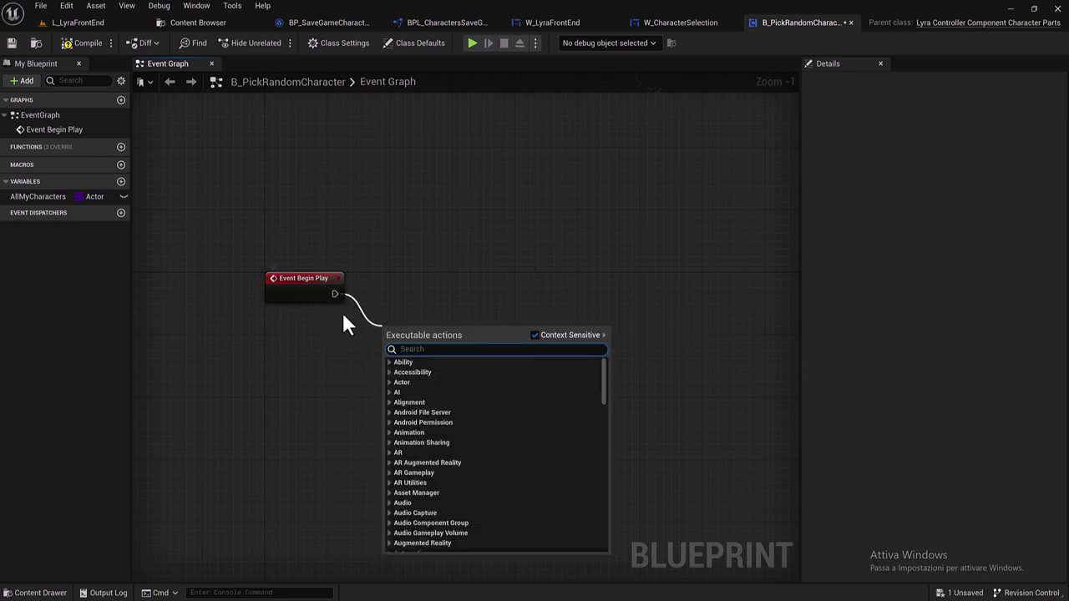
text(LOAD )
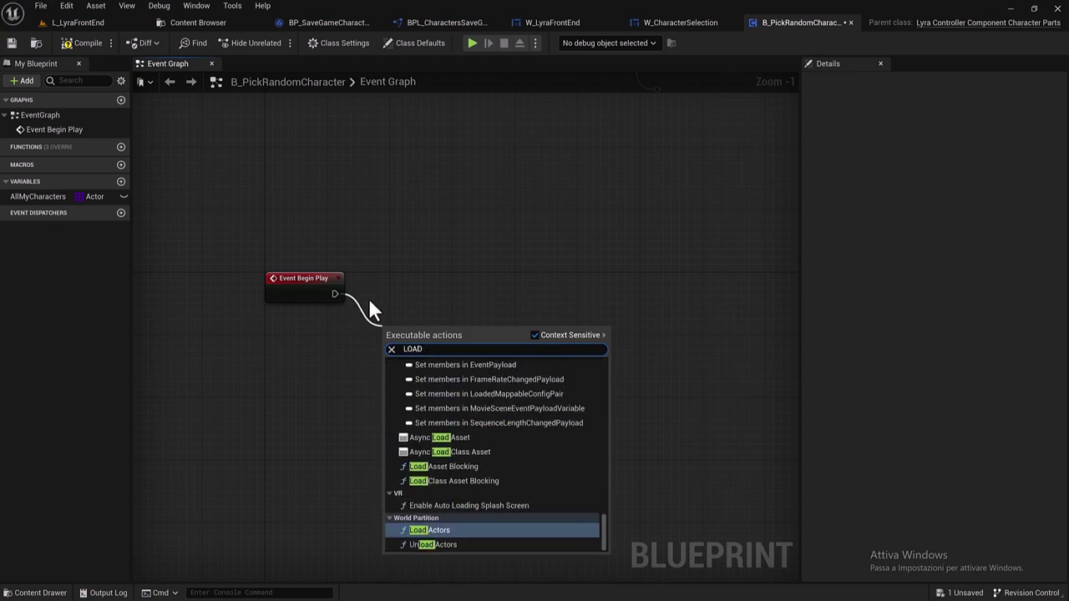
text(SAVE)
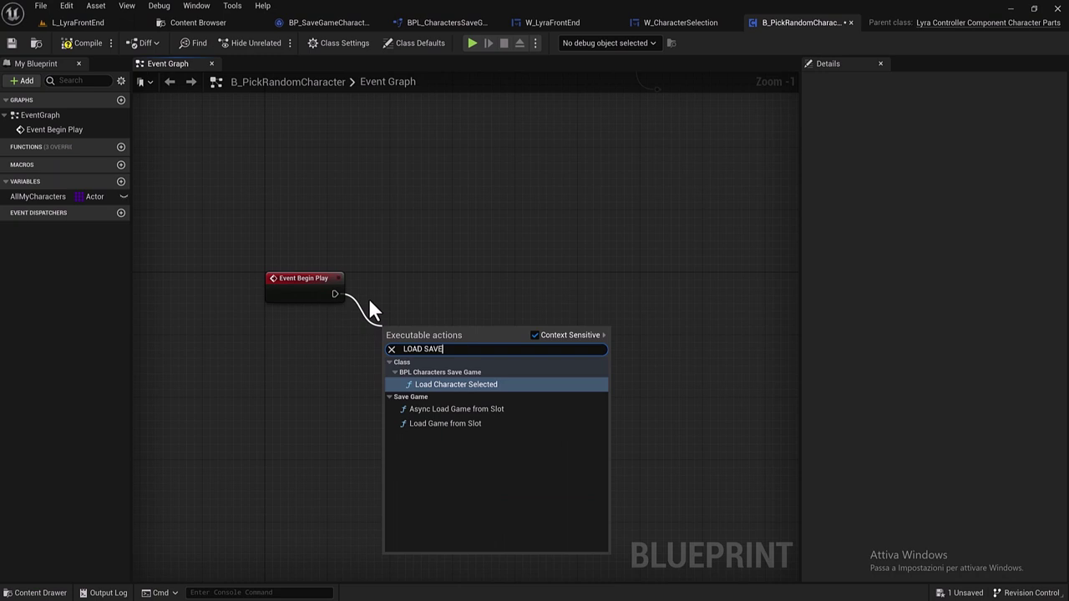
click(492, 389)
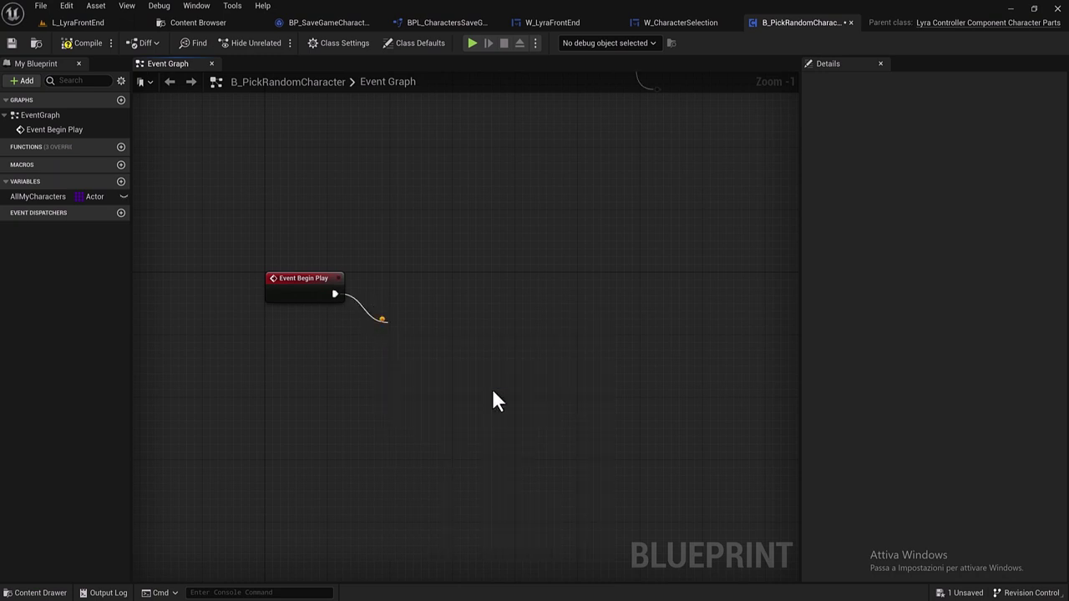
drag(449, 340, 458, 293)
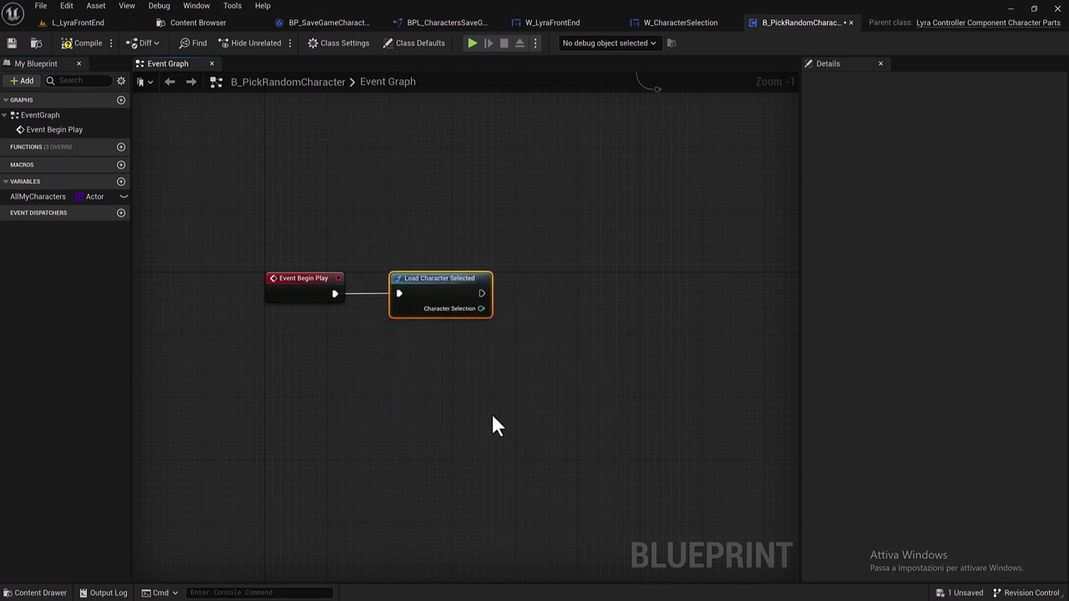
right_drag(492, 424, 386, 417)
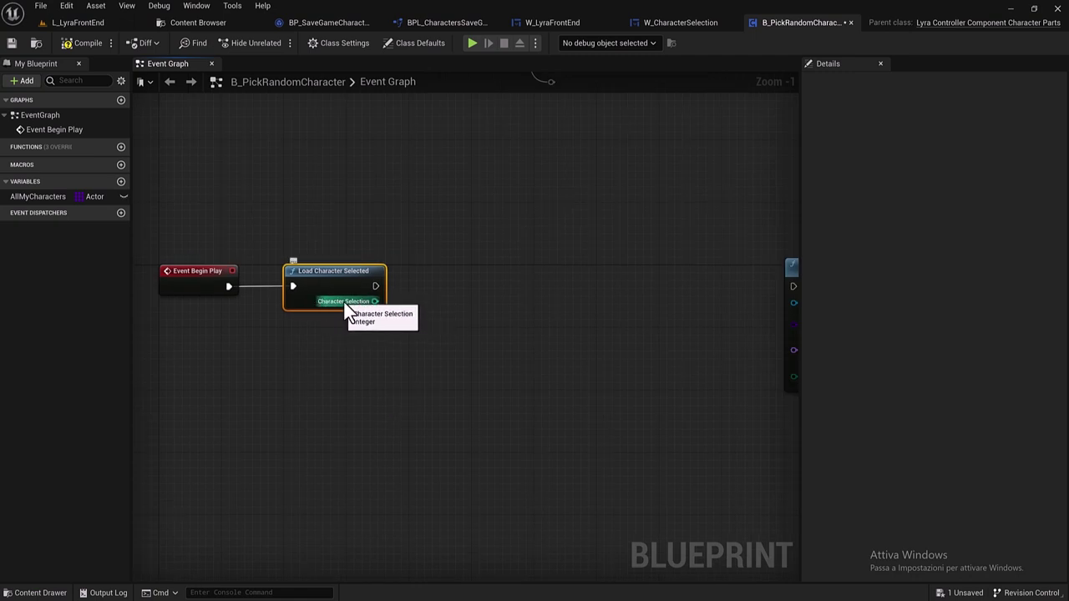
click(329, 23)
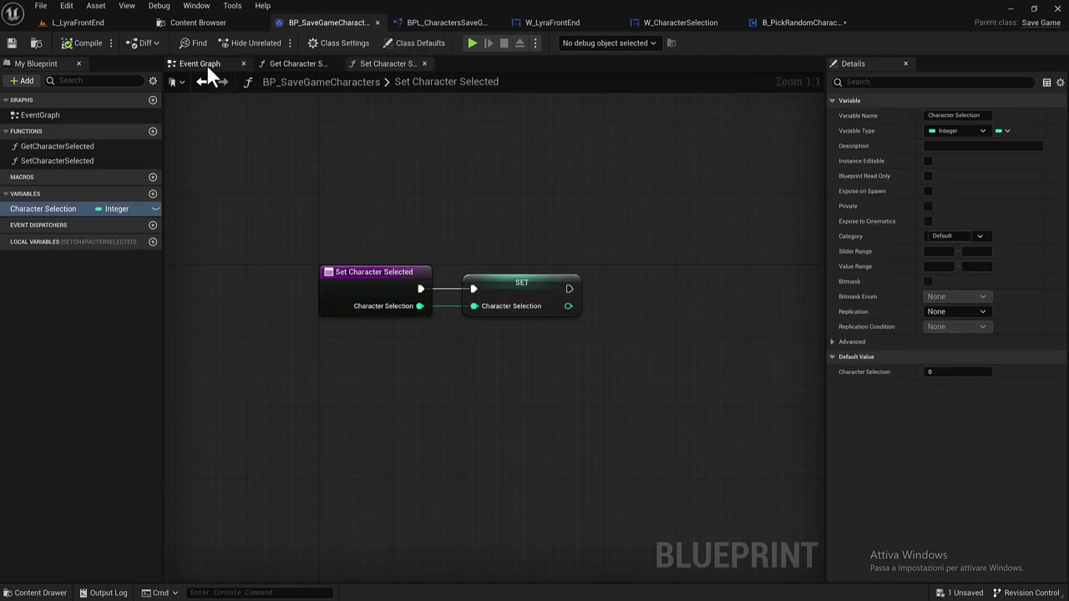
click(301, 63)
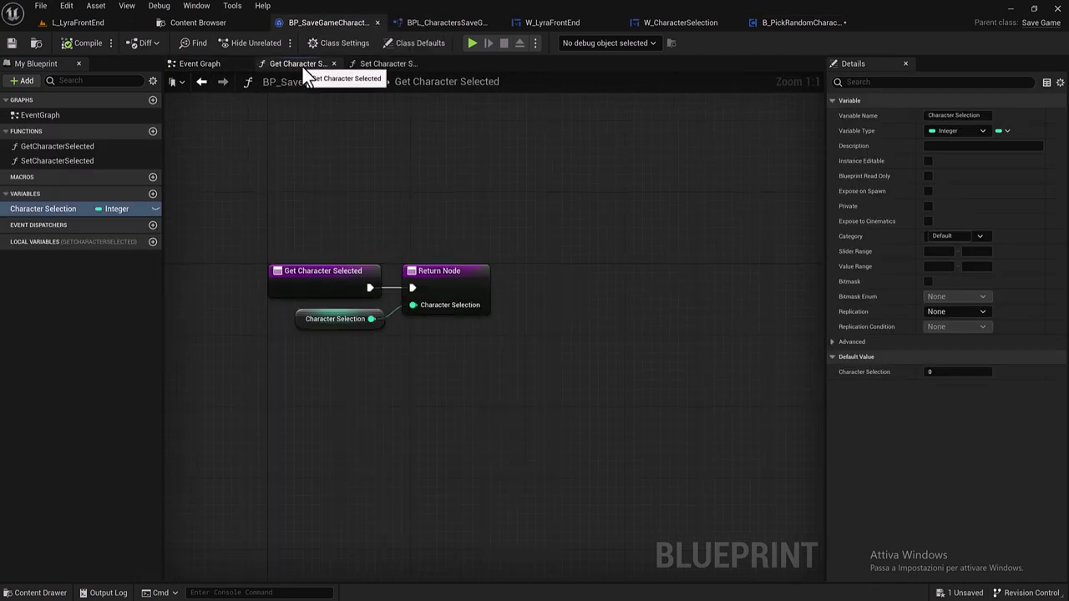
click(308, 314)
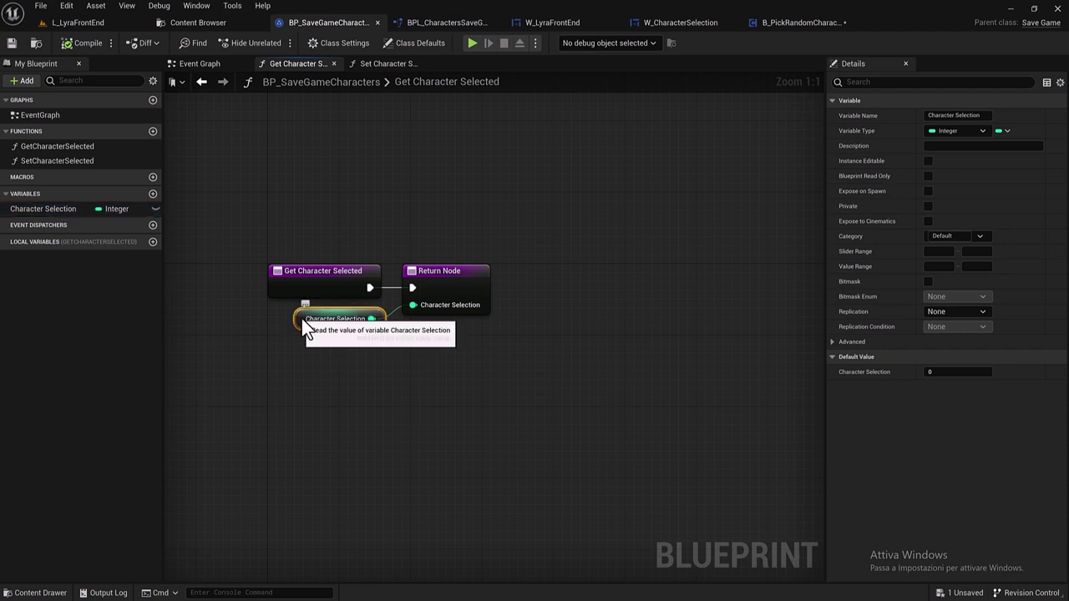
click(762, 23)
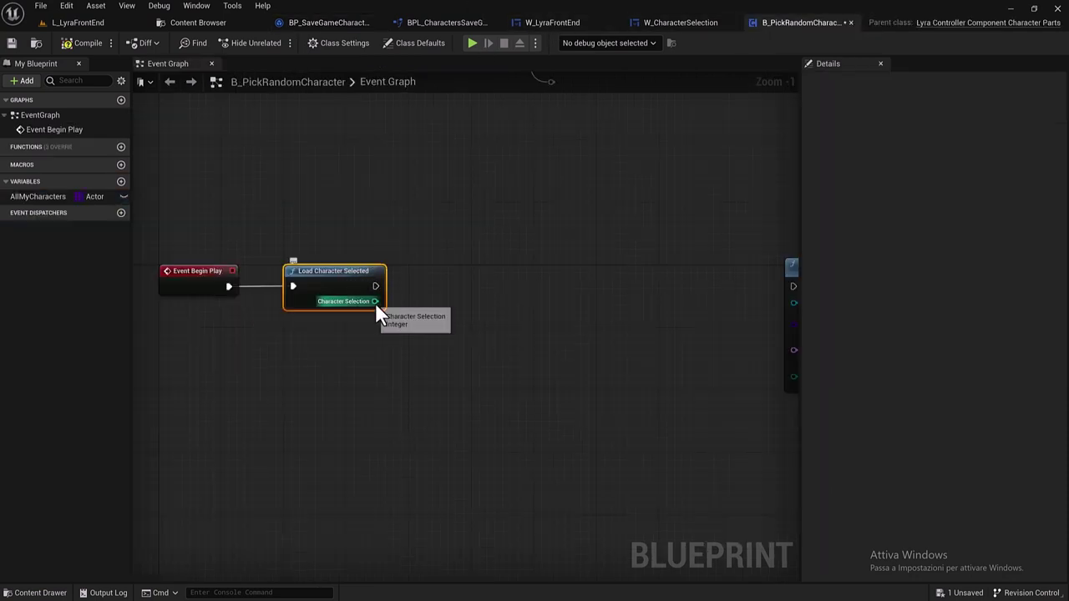
Add a Select node indexed by Character Selection beside Load Character Selected.
drag(375, 301, 414, 356)
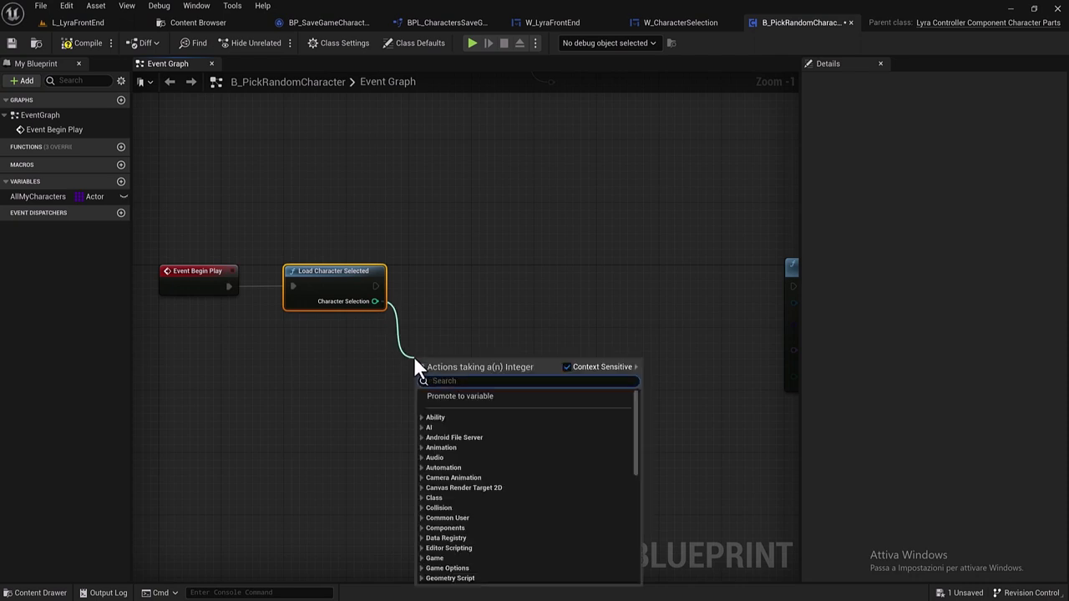
text(SE)
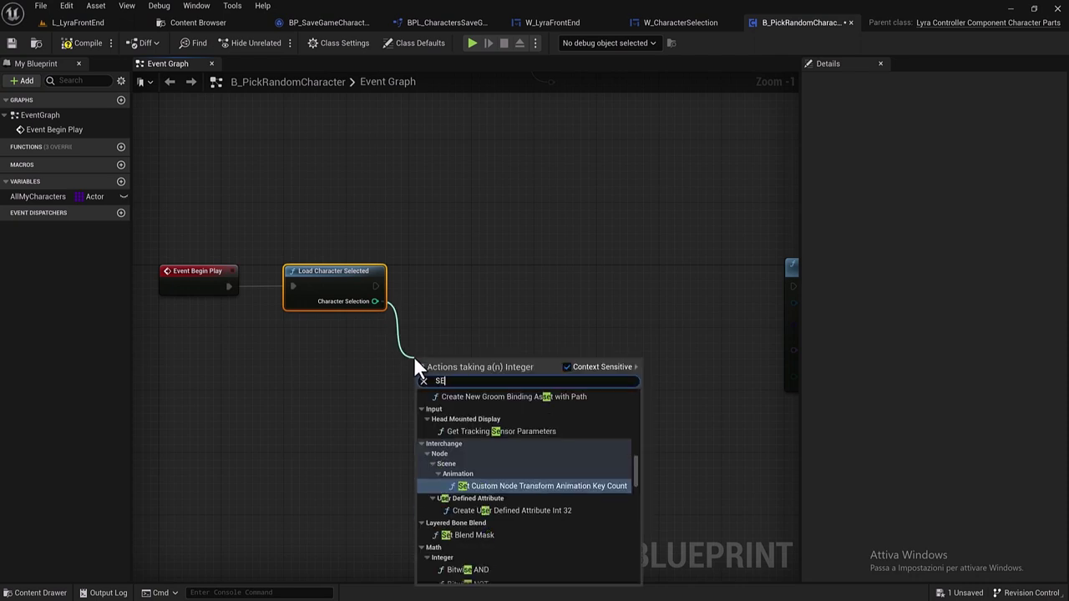
text(LECT)
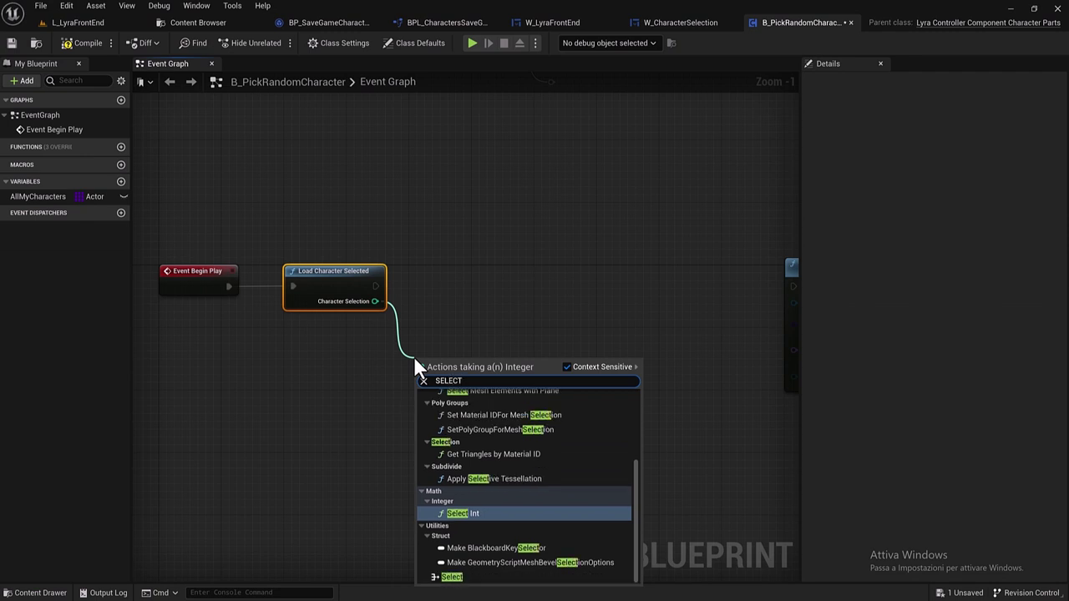
click(457, 576)
drag(453, 372, 462, 325)
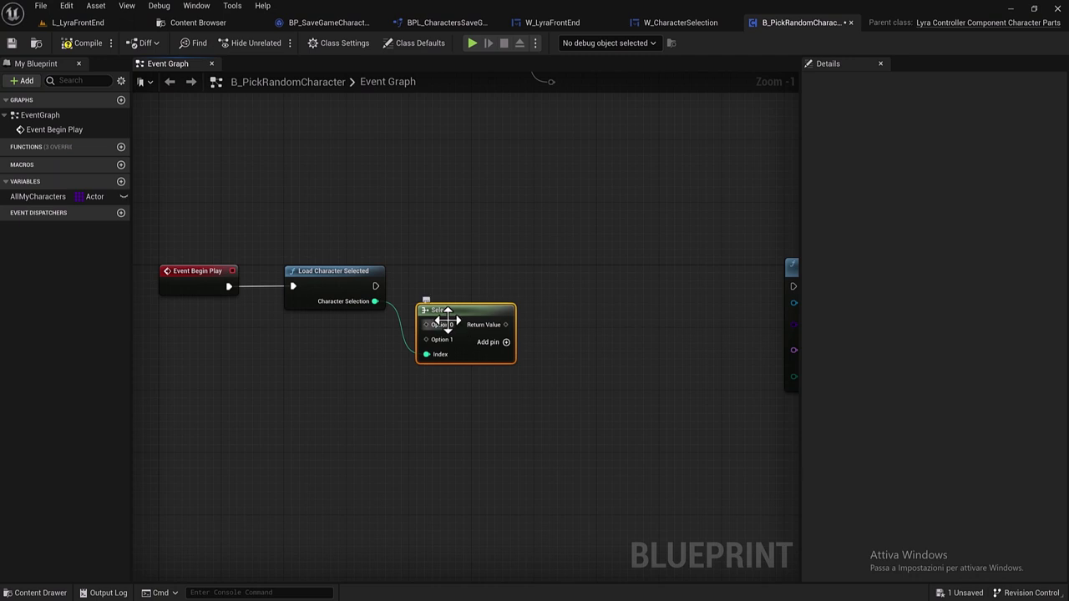
Change the Select node's option pin type to Actor object reference.
right_click(426, 326)
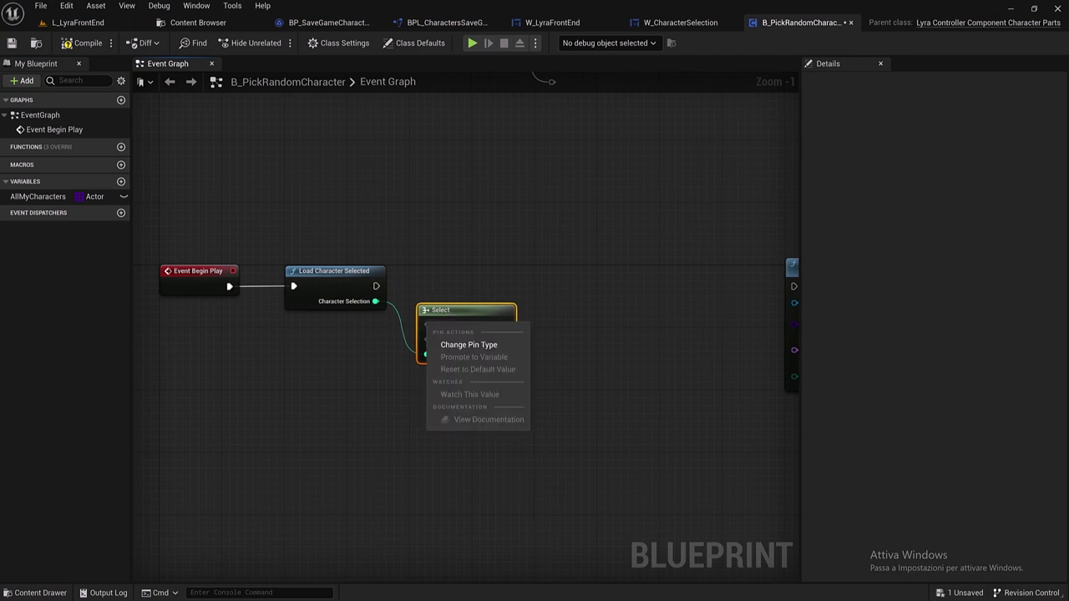
click(442, 344)
click(502, 347)
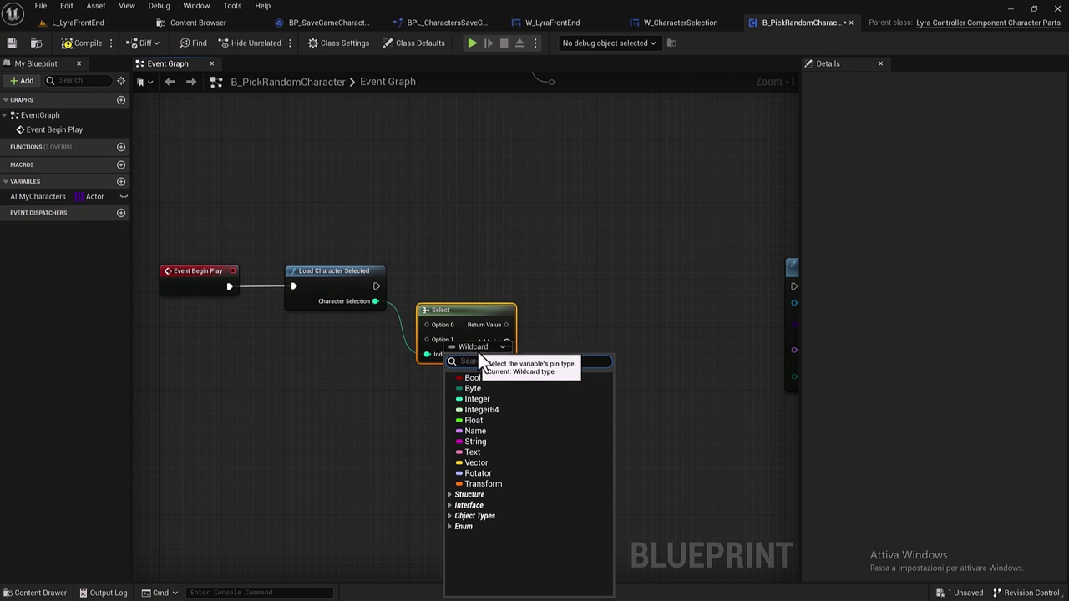
text(ACTOR)
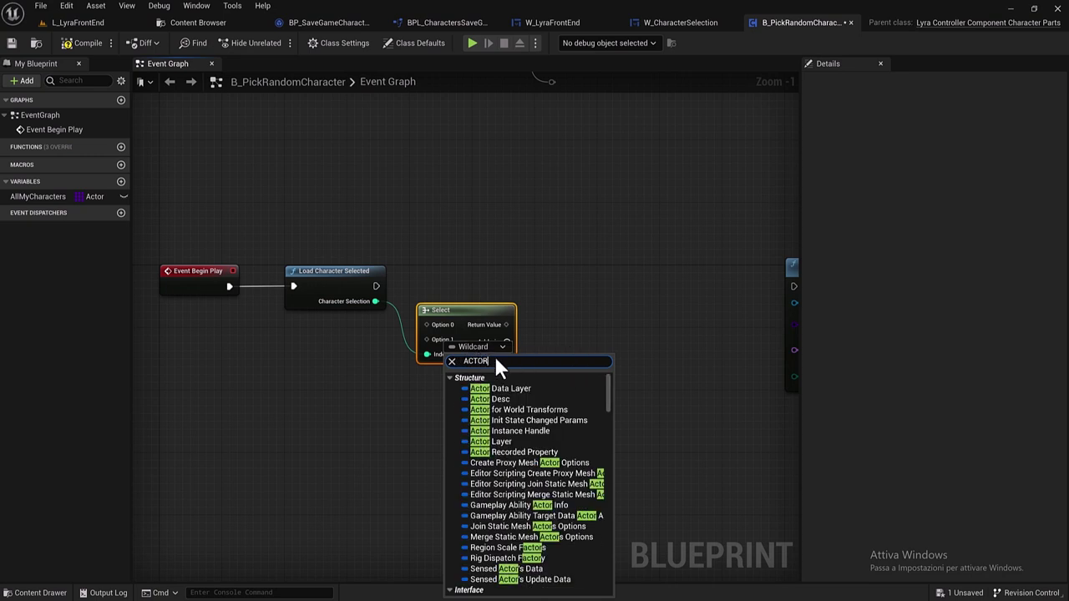
scroll(594, 417, down, 1)
scroll(595, 419, down, 1)
scroll(594, 419, down, 1)
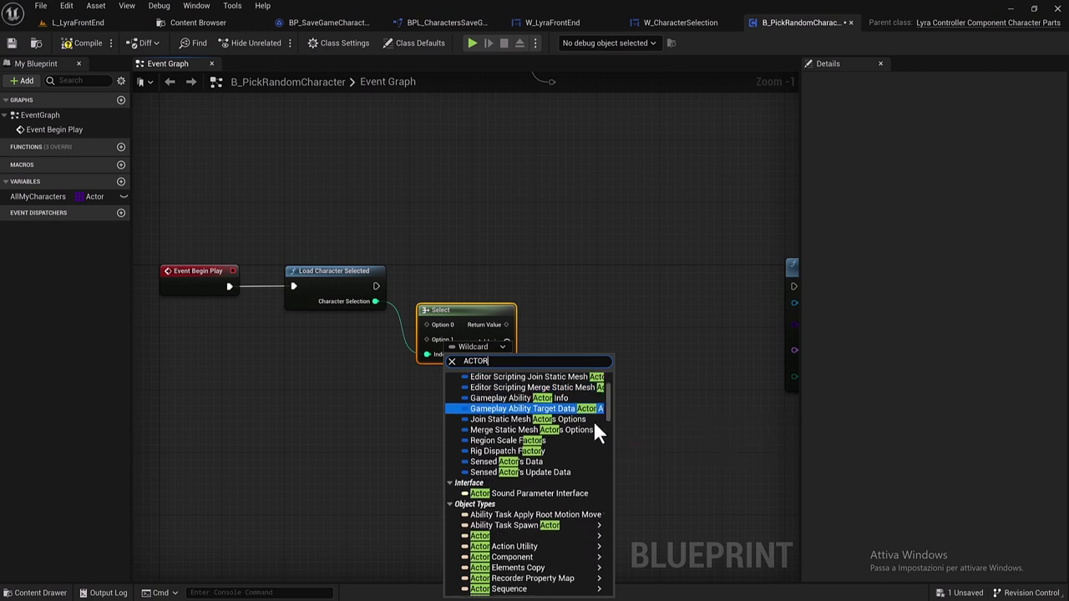
scroll(593, 421, down, 1)
scroll(594, 421, down, 1)
mouse_move(518, 483)
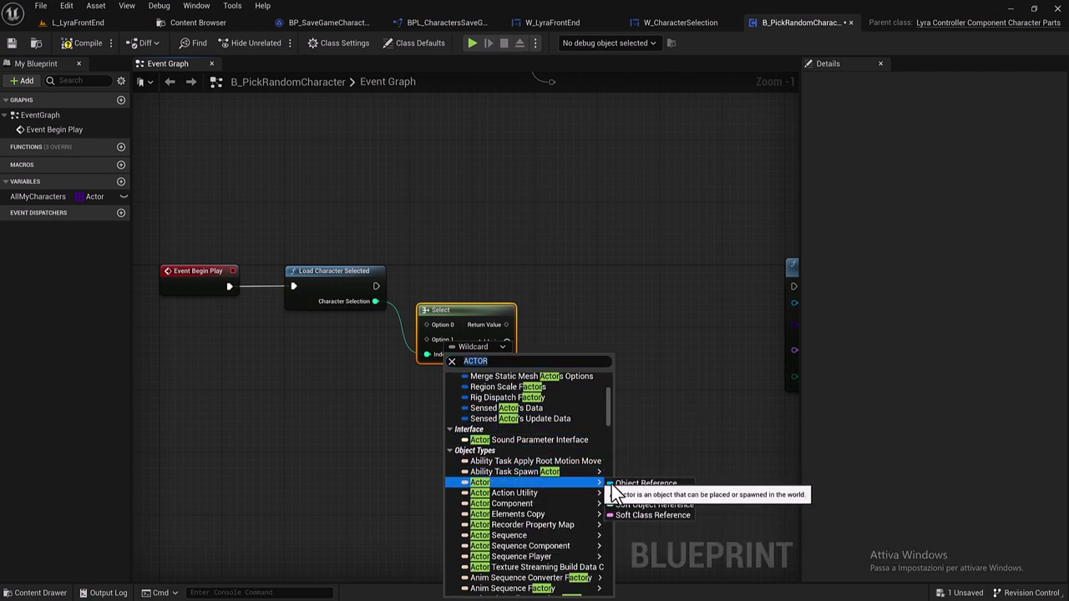
click(643, 484)
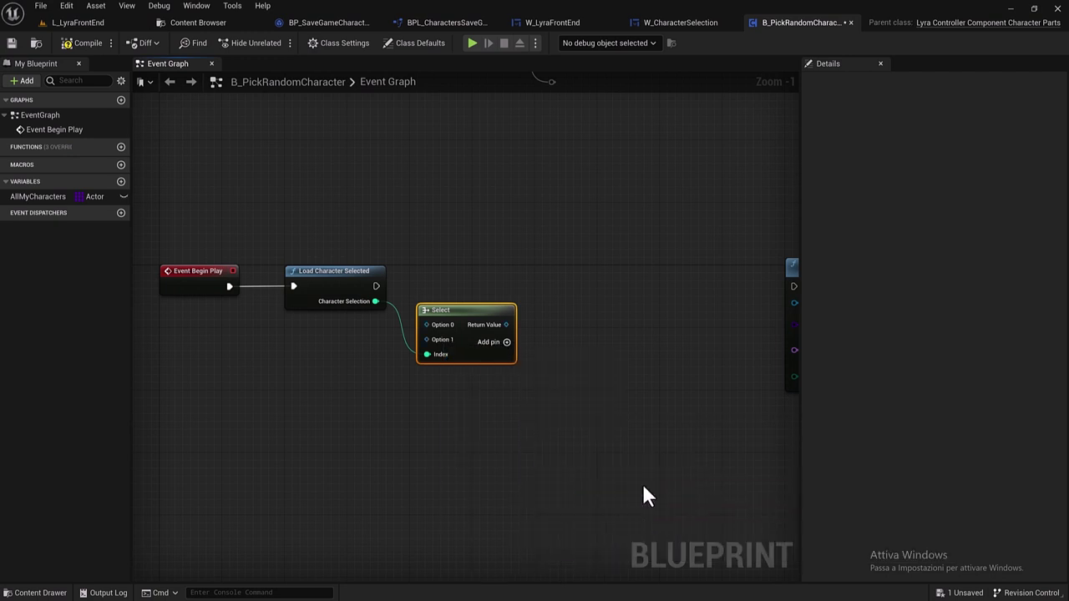
Switch the option type to Actor class reference.
right_click(432, 327)
click(502, 346)
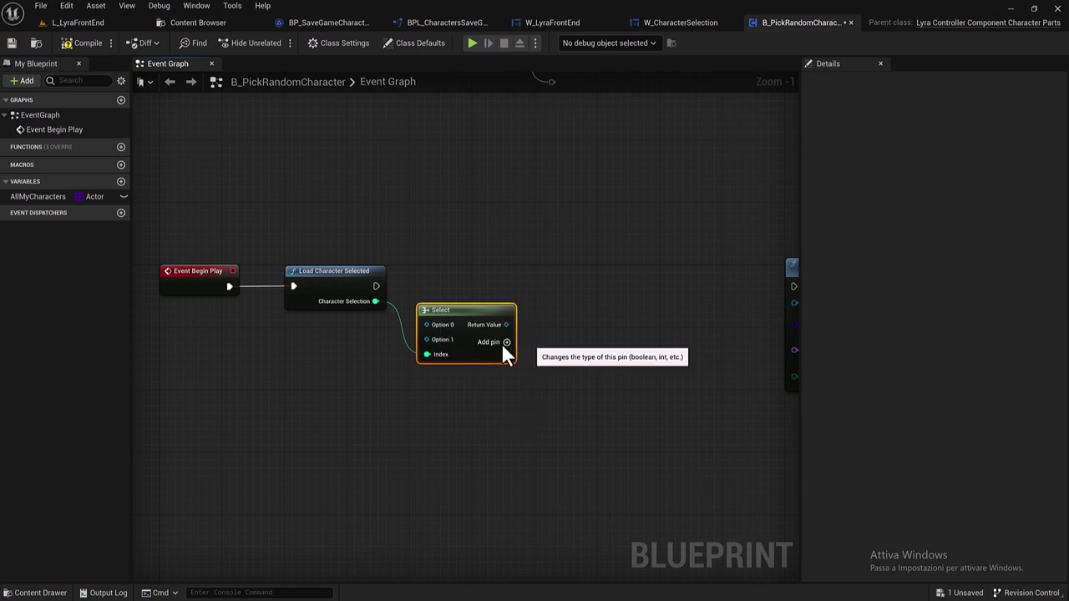
click(539, 351)
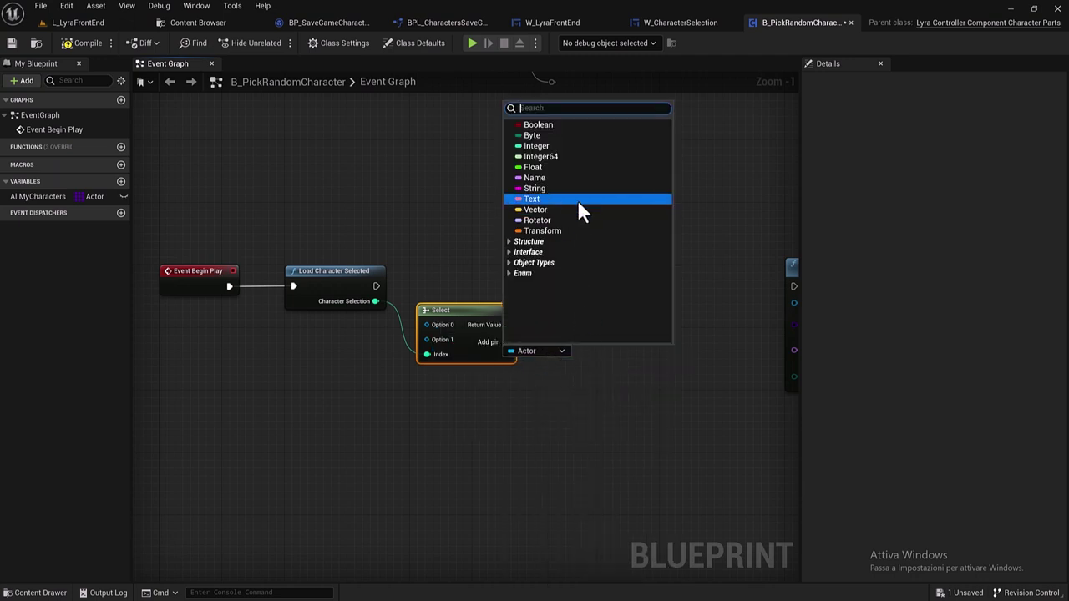
text(ACTOR)
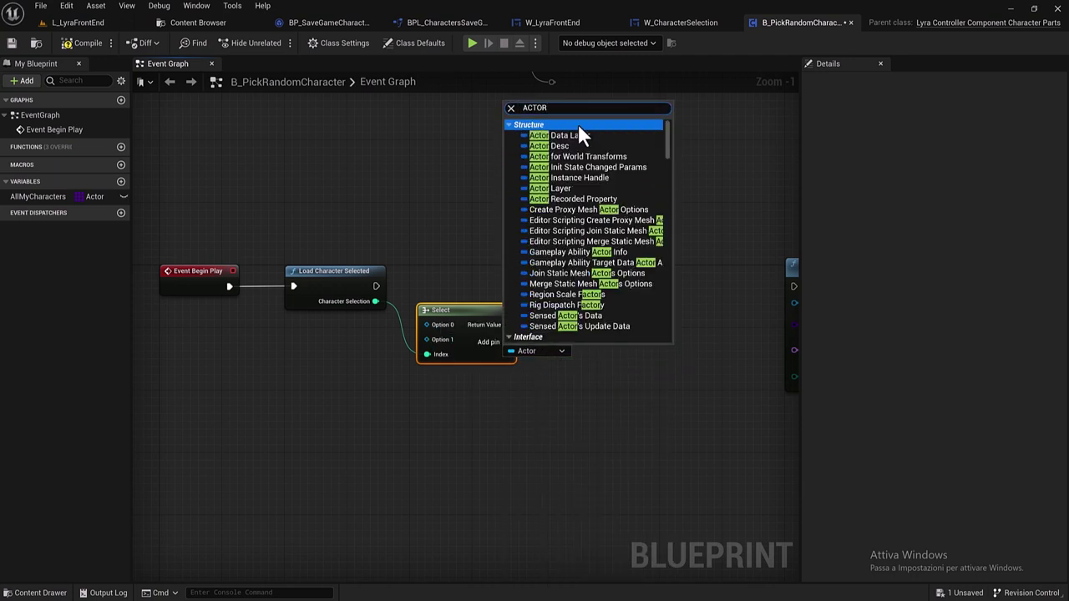
scroll(616, 192, down, 3)
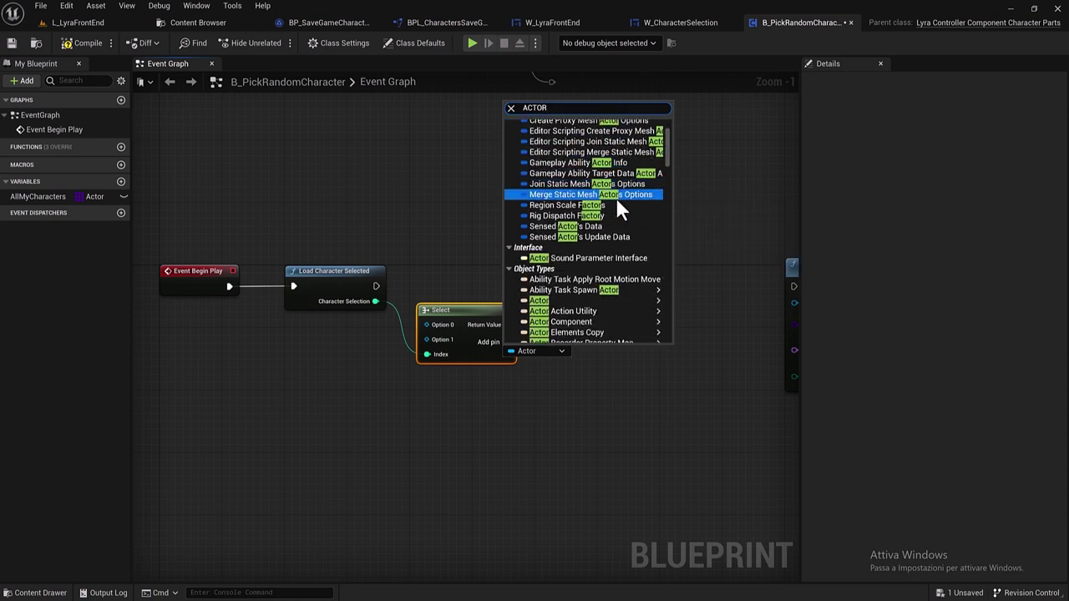
scroll(616, 198, down, 2)
mouse_move(613, 250)
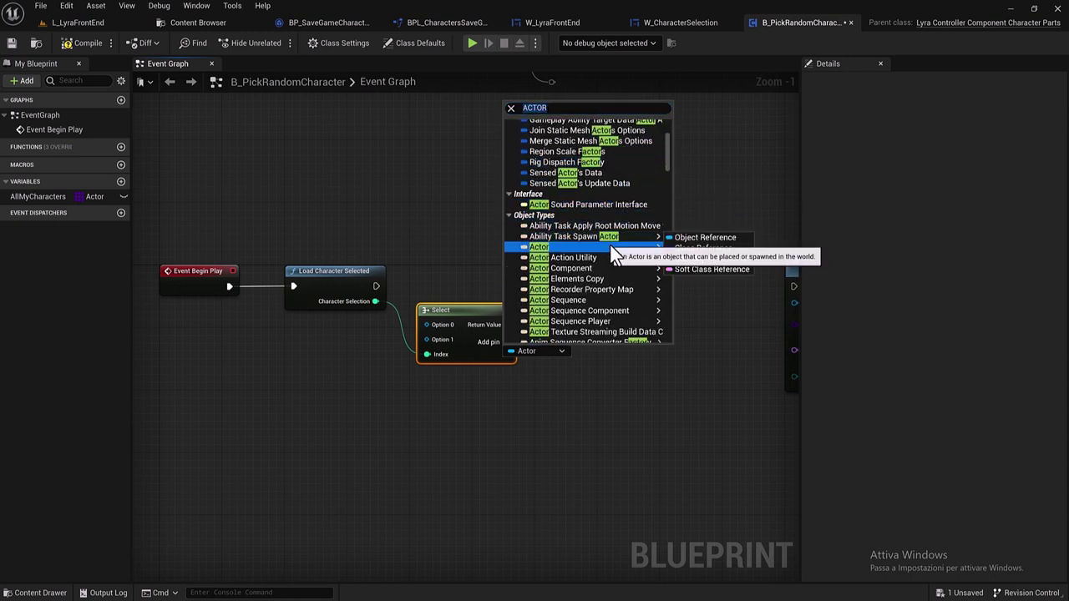
click(717, 260)
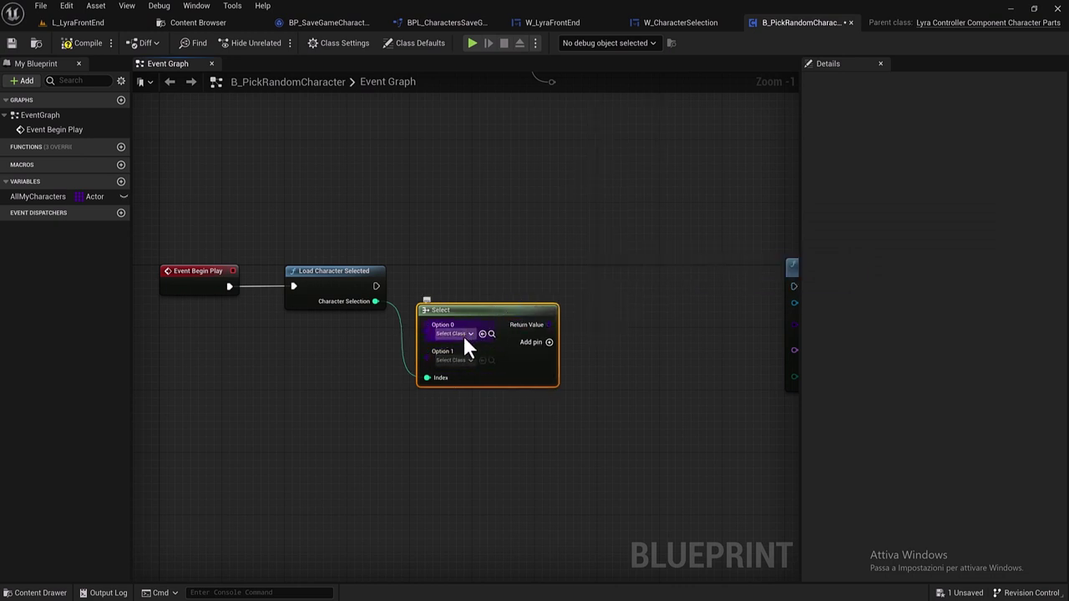
Add two more Select options; set Option 0 to BP_GRACEafroFULLCLO and Option 1 to BP_GREG.
click(550, 342)
click(550, 343)
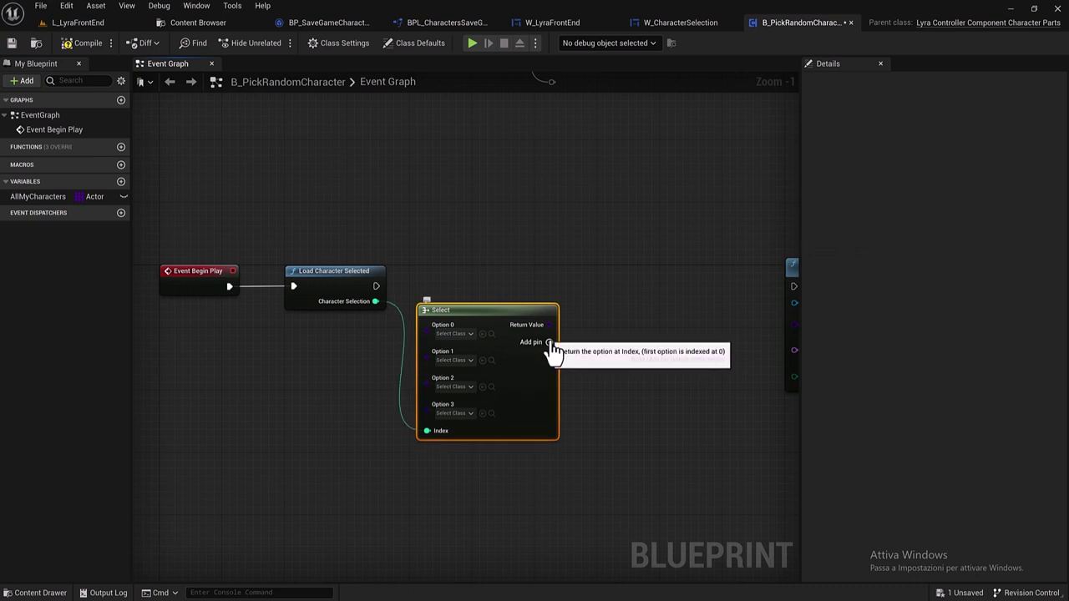
click(458, 333)
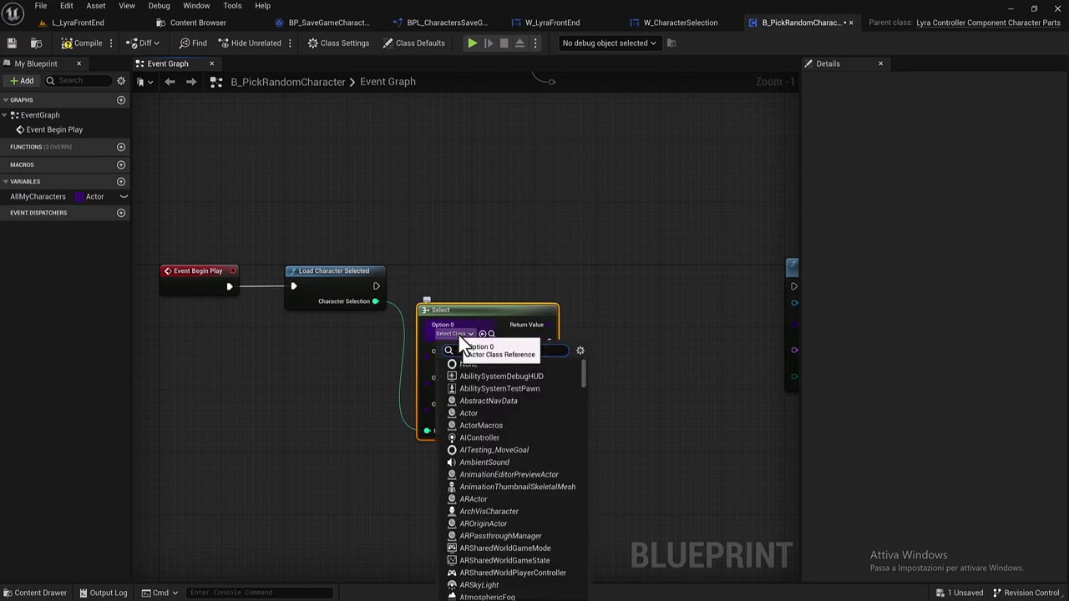
text(gra)
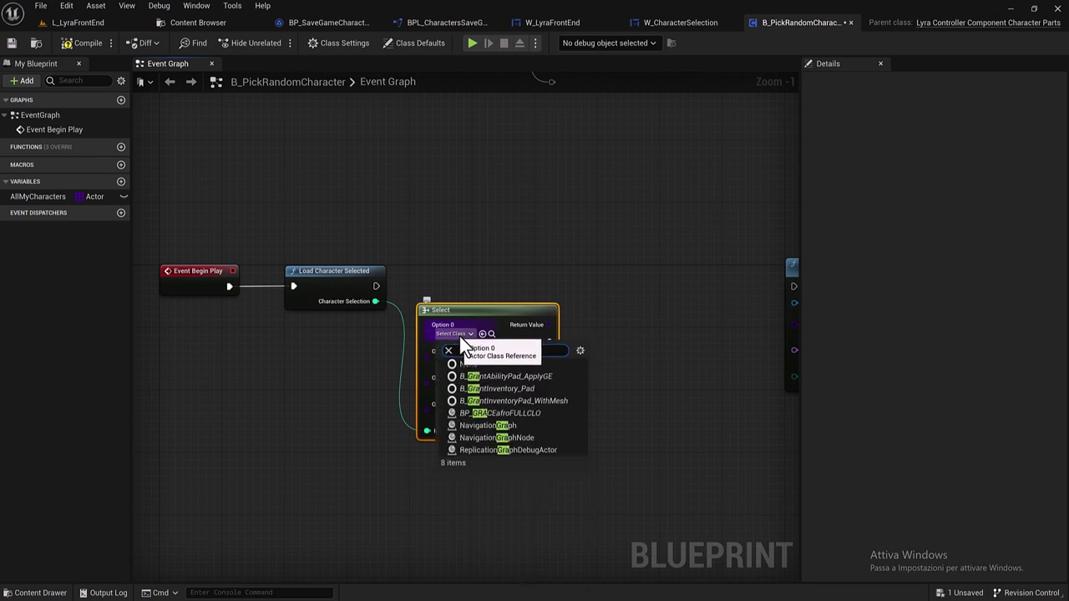
text(ce)
click(493, 373)
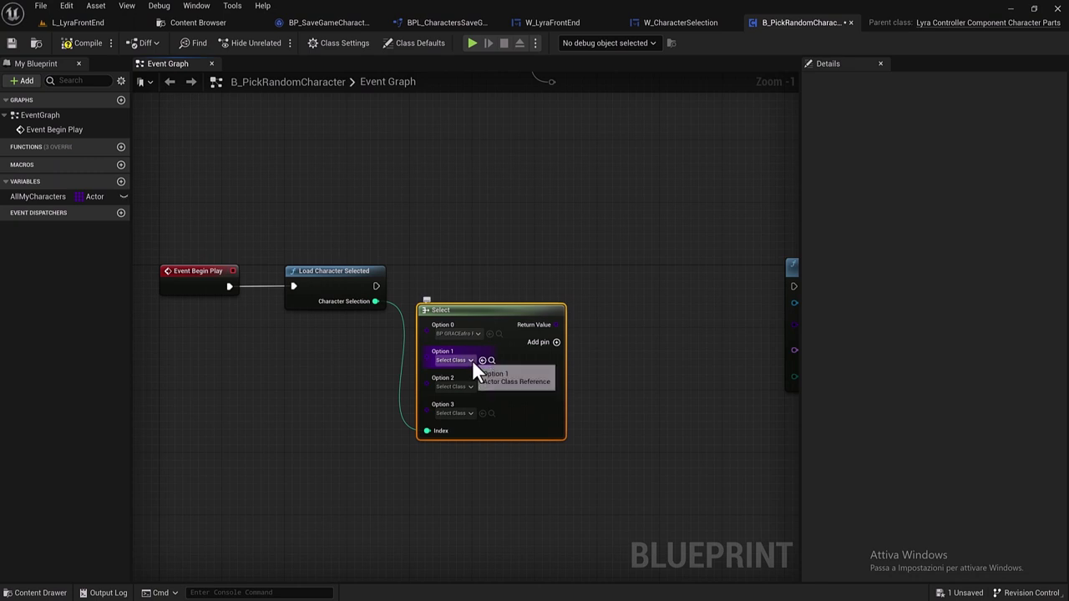
click(471, 360)
text(re)
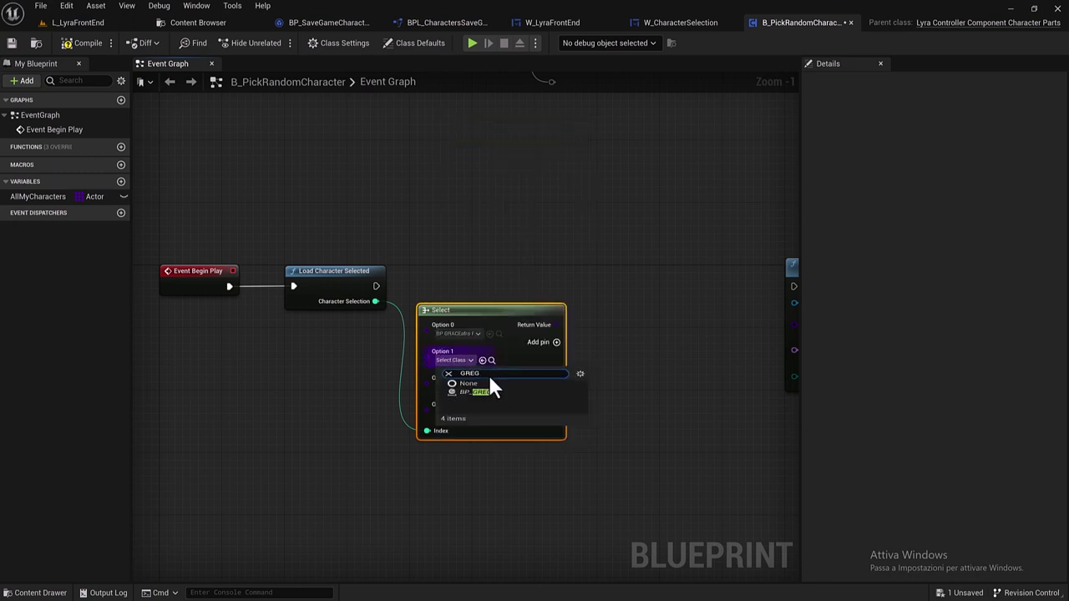
click(491, 402)
Search Options 2 and 3 for an ORLA class, which finds no match.
click(471, 413)
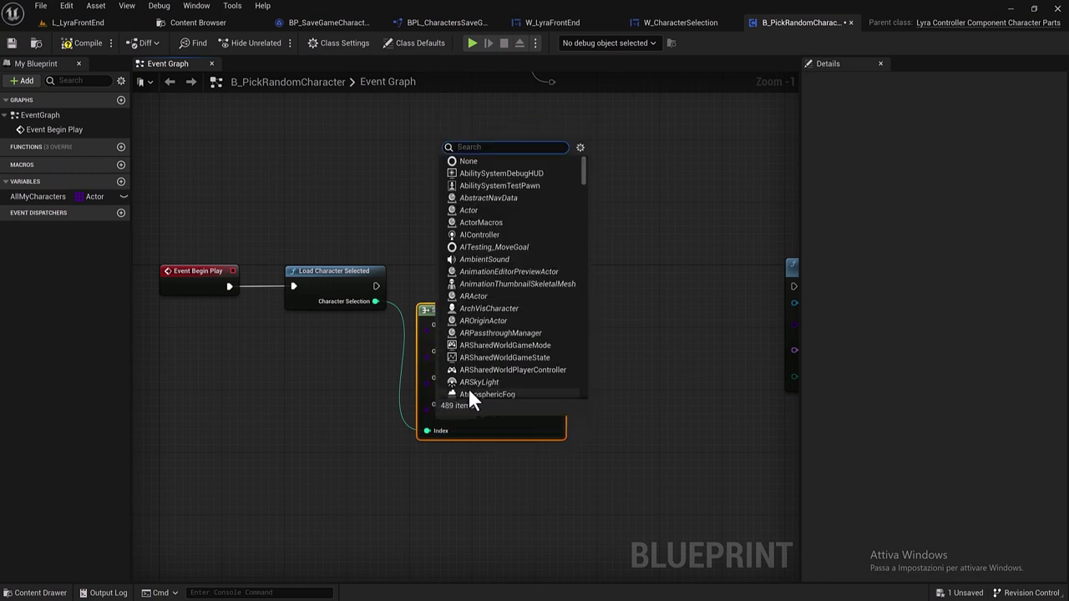
text(ORLA)
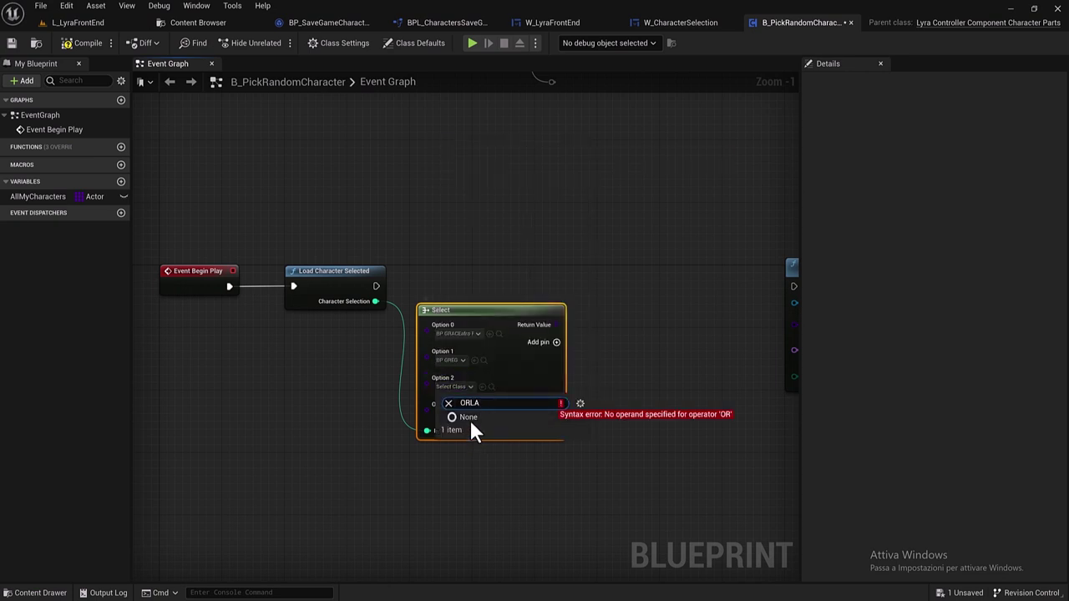
click(463, 388)
click(472, 389)
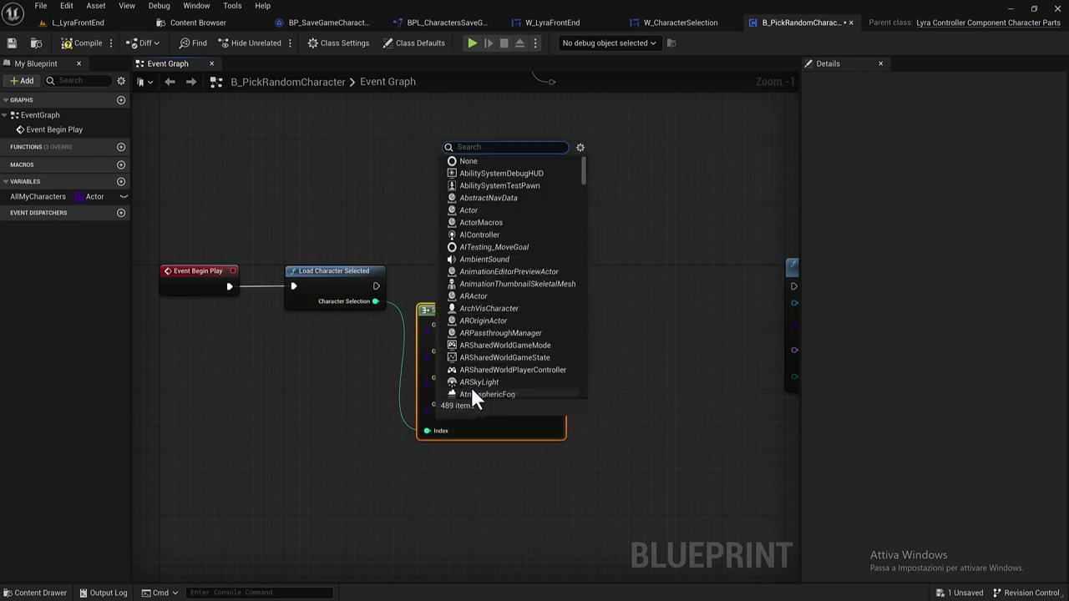
text(ORLA)
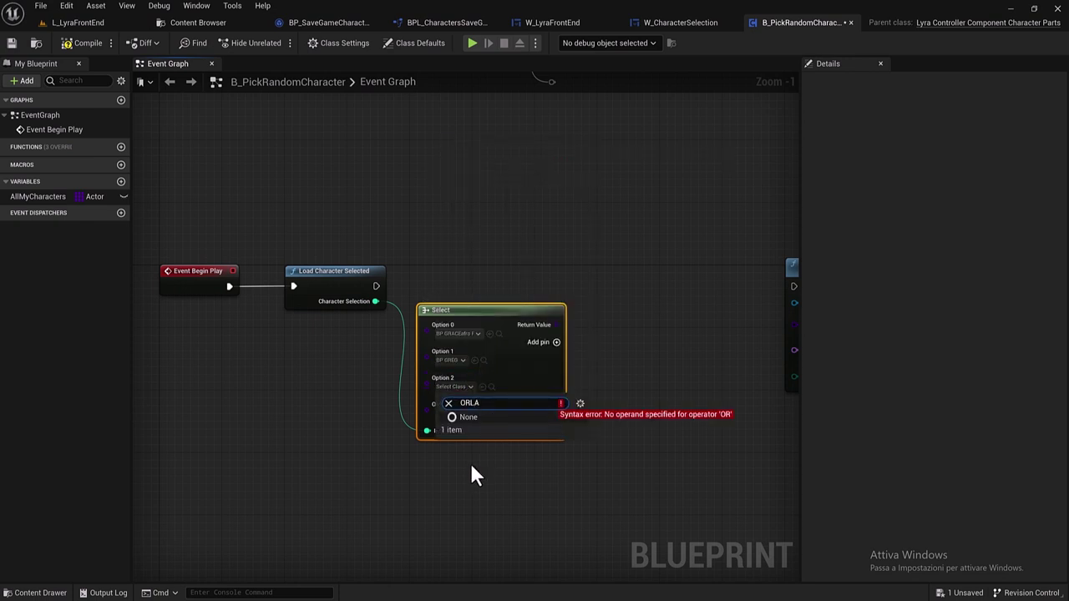
click(469, 461)
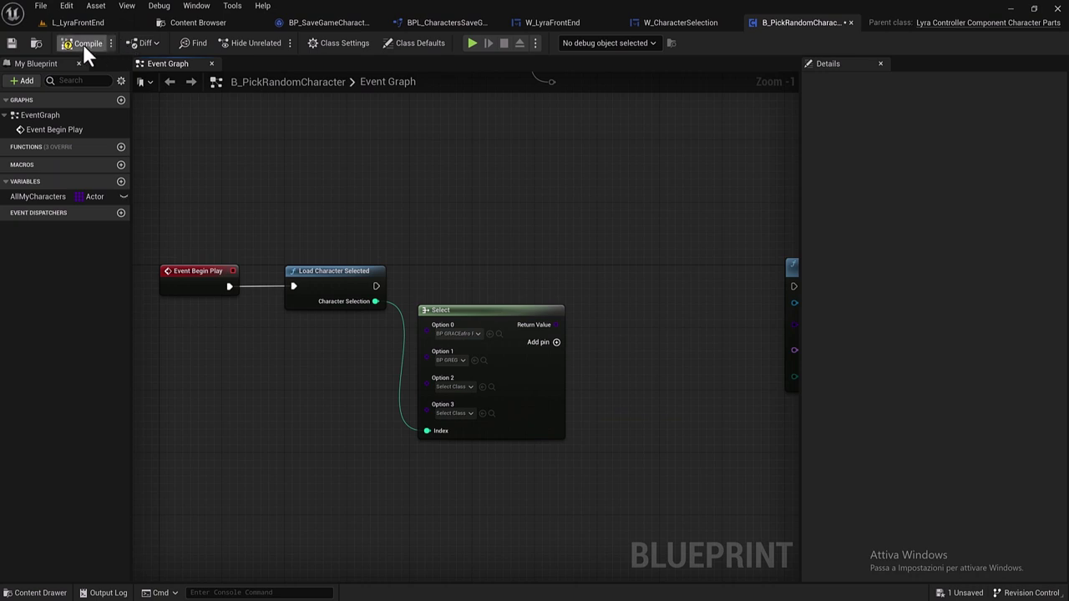
click(465, 386)
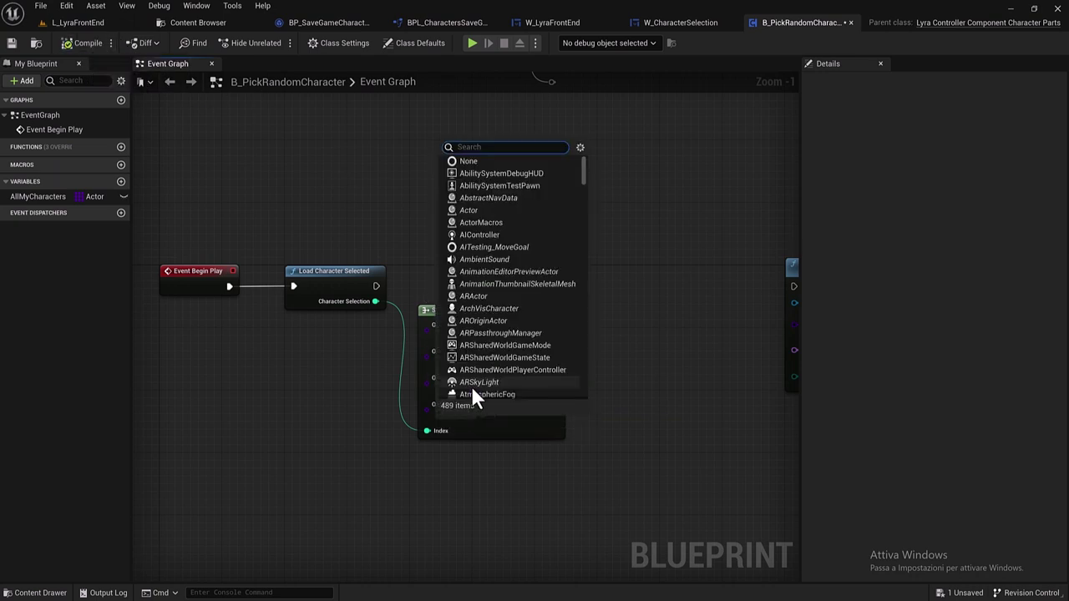
text(ORL)
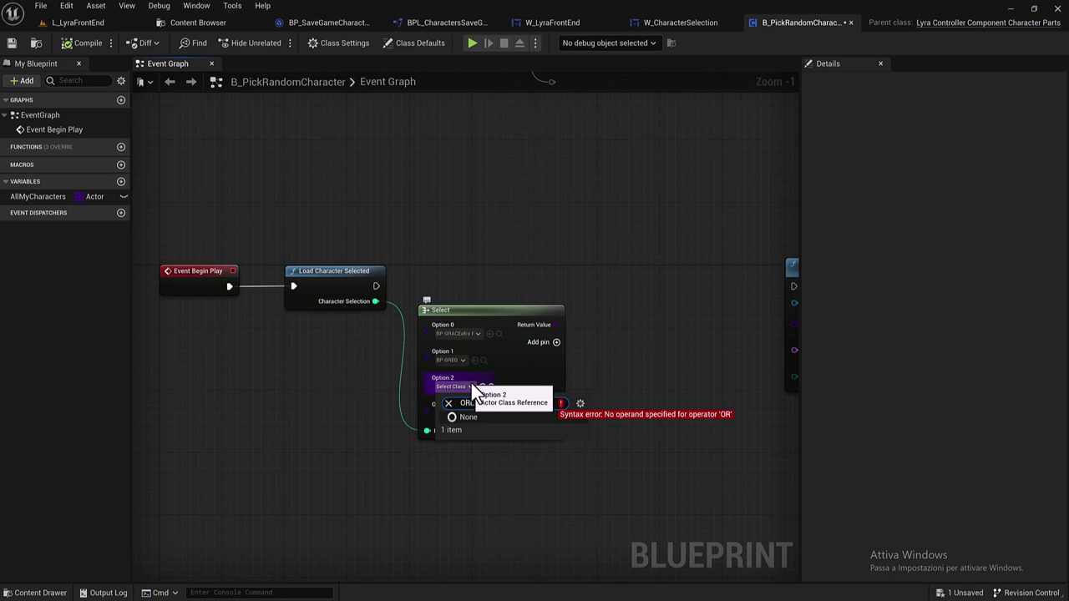
click(488, 452)
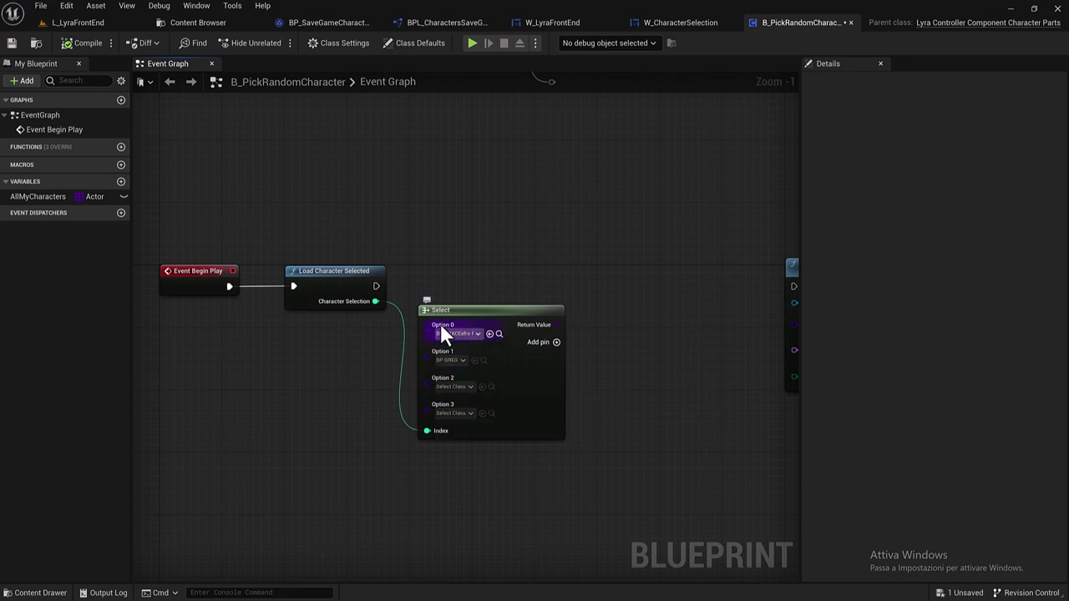
click(466, 386)
text(ORLA)
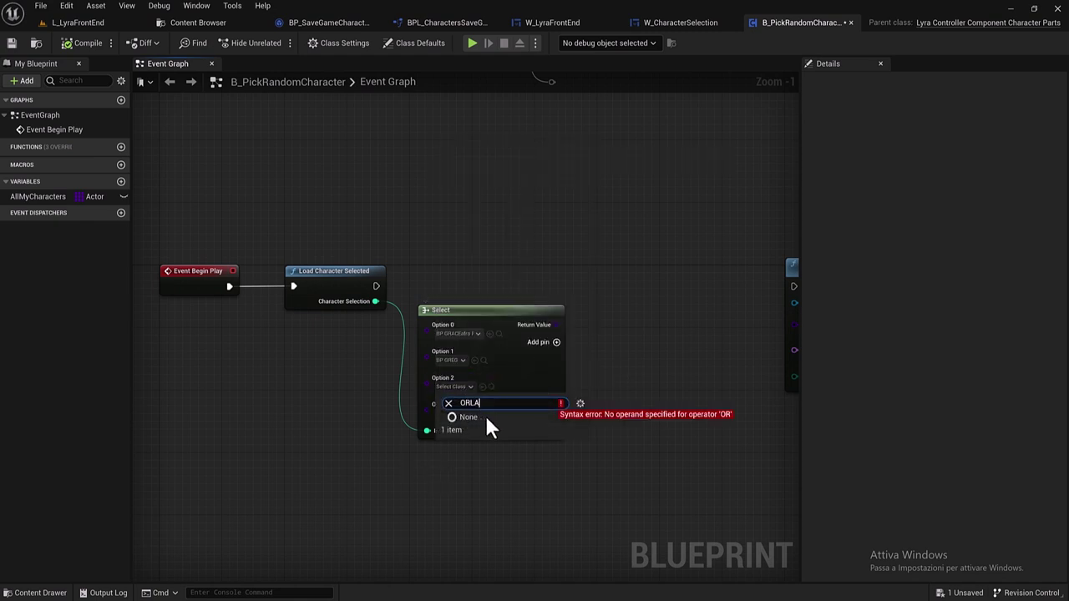
click(449, 266)
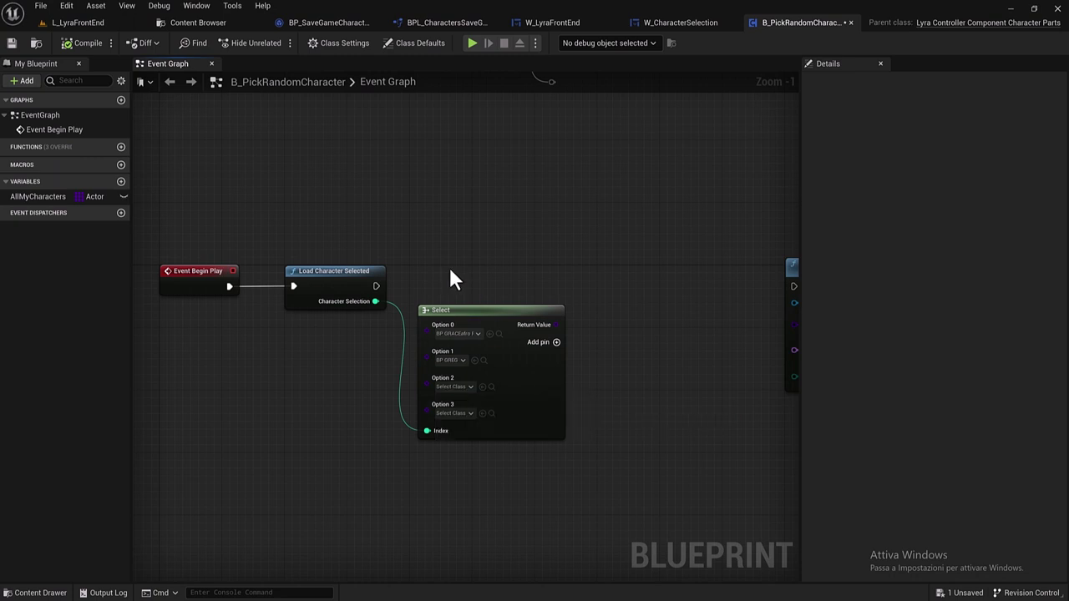
click(208, 24)
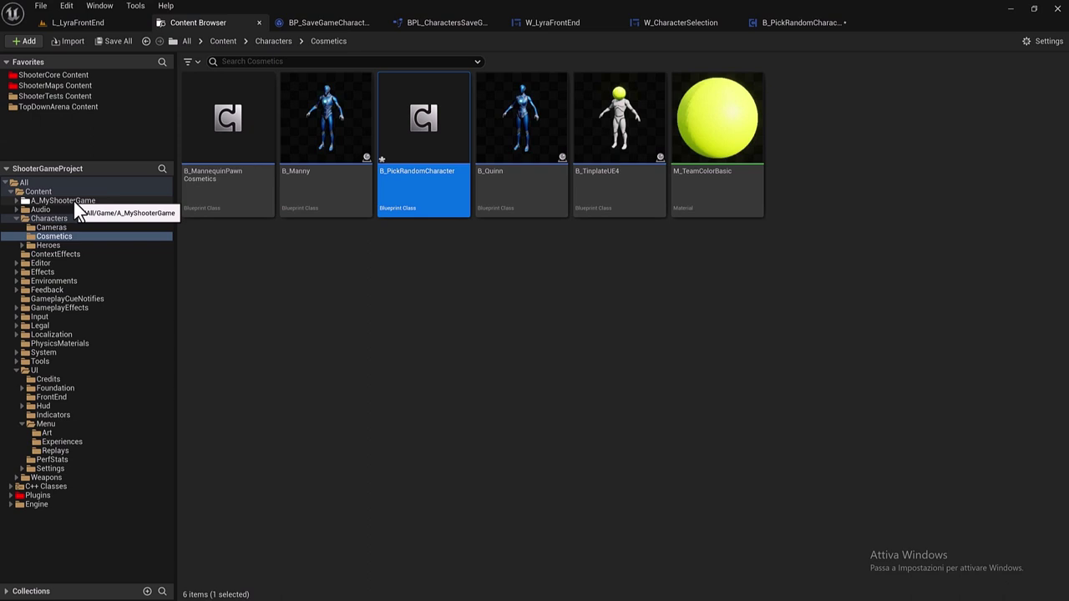
Browse to A_MyShooterGame > Blueprints > BlueprintsCharacters in the Content Browser.
click(52, 200)
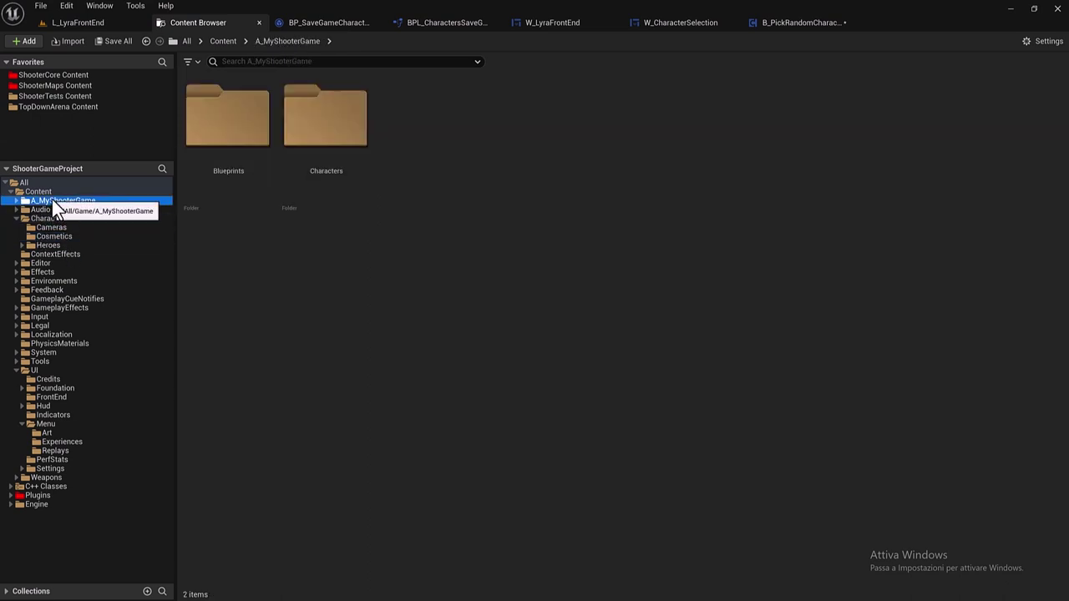
double_click(321, 151)
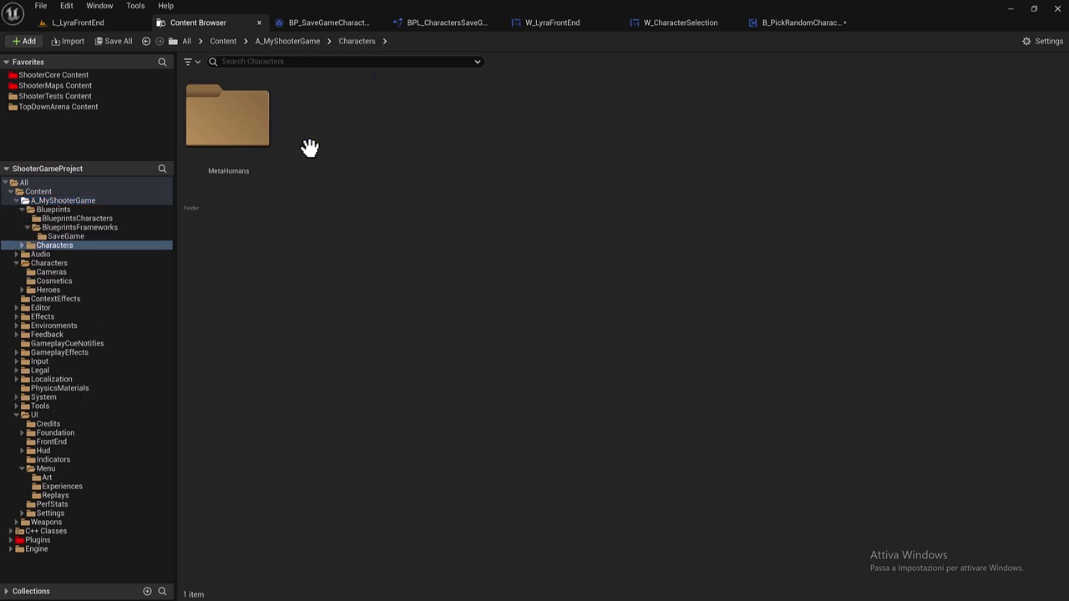
click(288, 41)
double_click(250, 108)
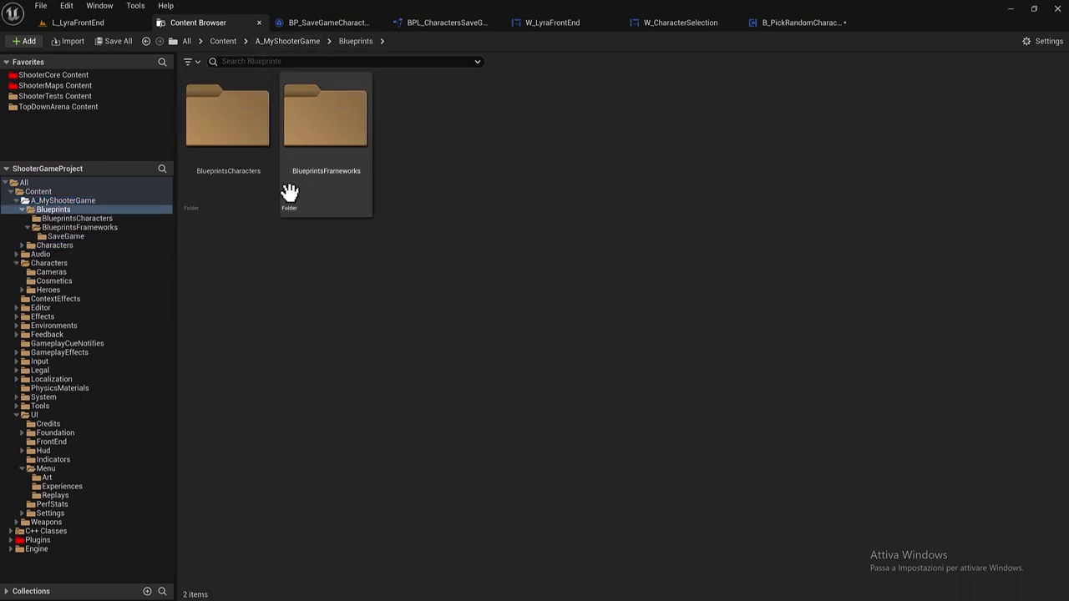
double_click(246, 177)
click(399, 164)
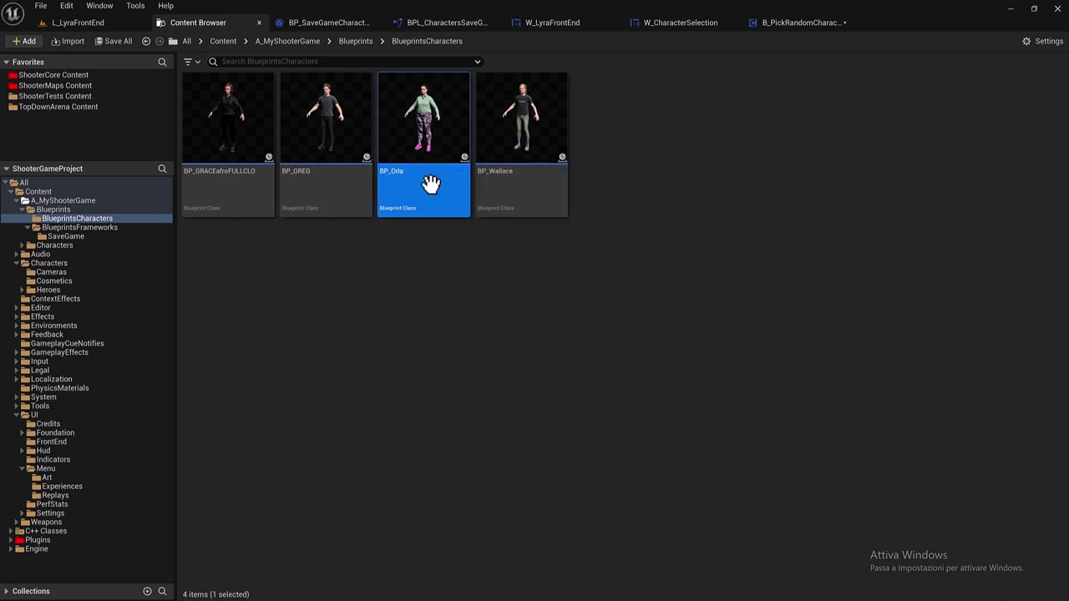
click(224, 176)
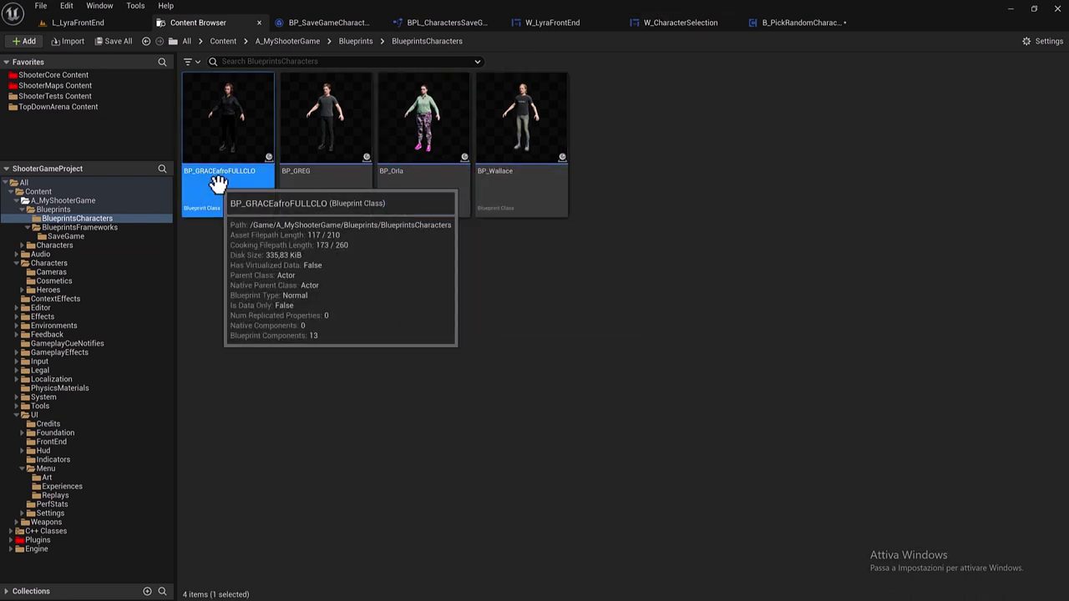
Rename BP_GRACEafroFULLCLO to BP_GRACE and BP_Orla to BP_ORLA.
click(216, 177)
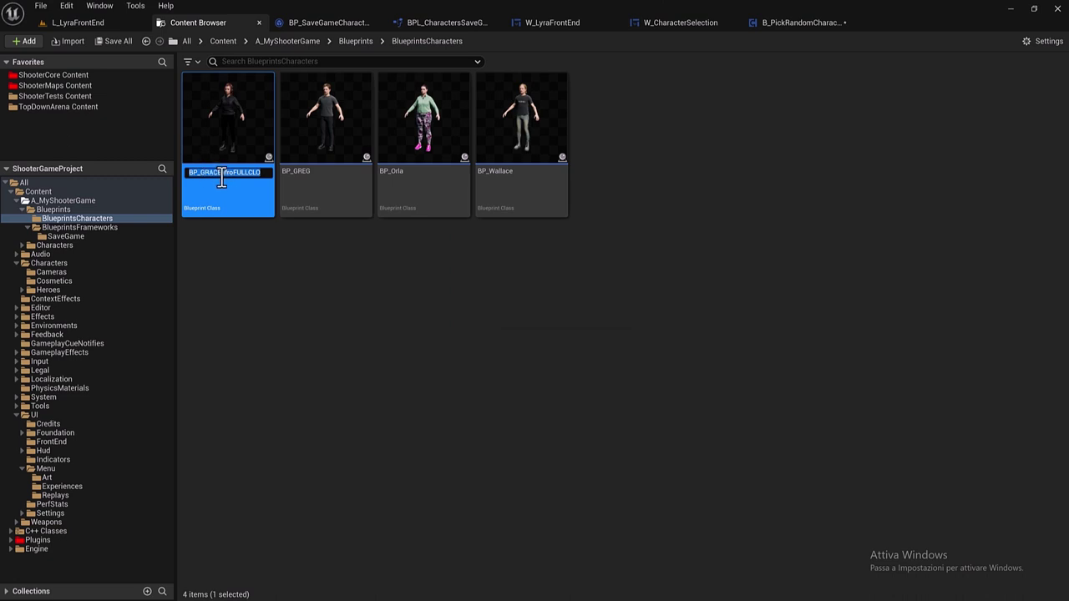
drag(223, 177, 299, 182)
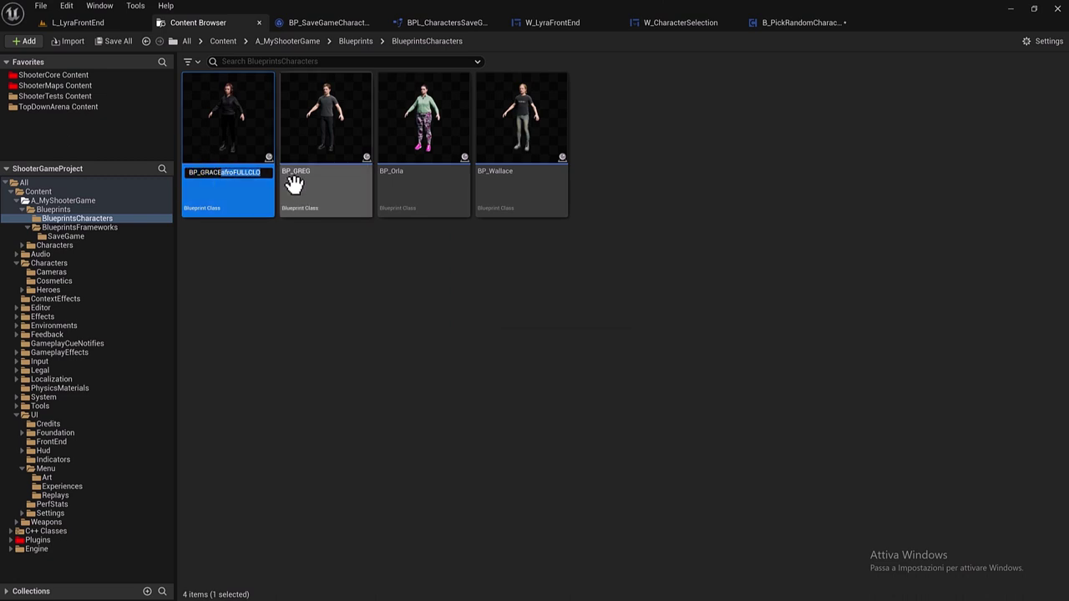
key(BackSpace)
key(Return)
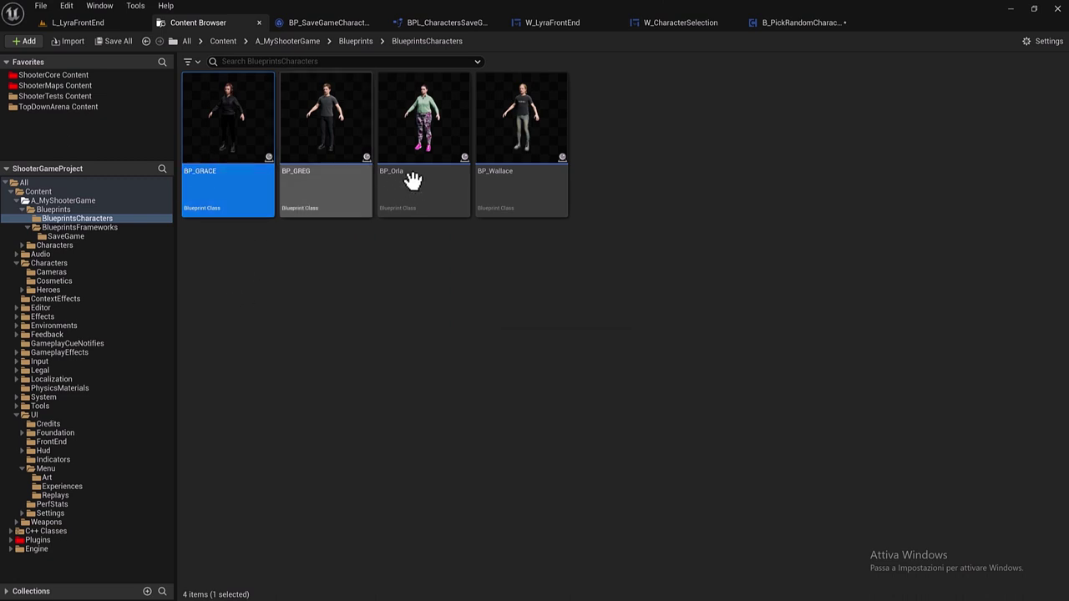
click(409, 177)
click(399, 172)
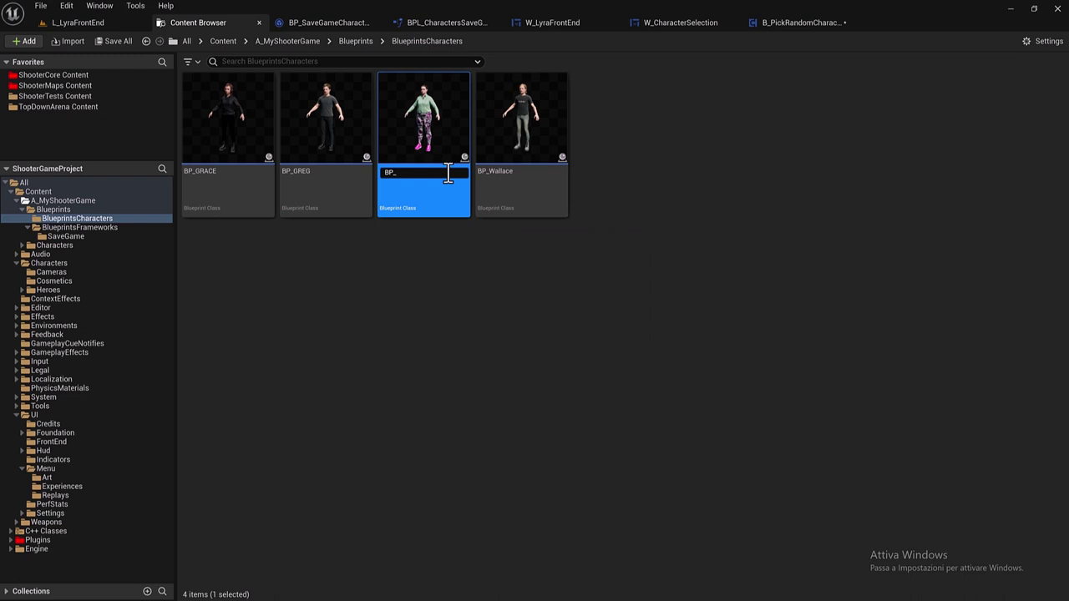
text(ORLA)
key(Return)
key(F2)
Rename BP_Wallace to BP_WALLACE, then select BP_ORLA for assignment.
click(492, 173)
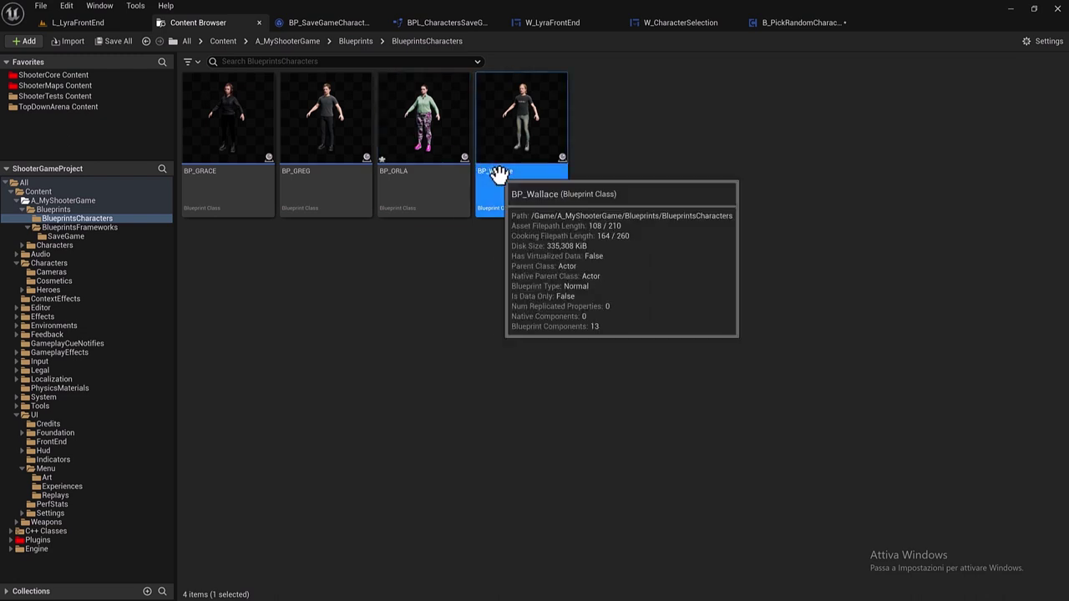
click(502, 173)
drag(497, 173, 532, 173)
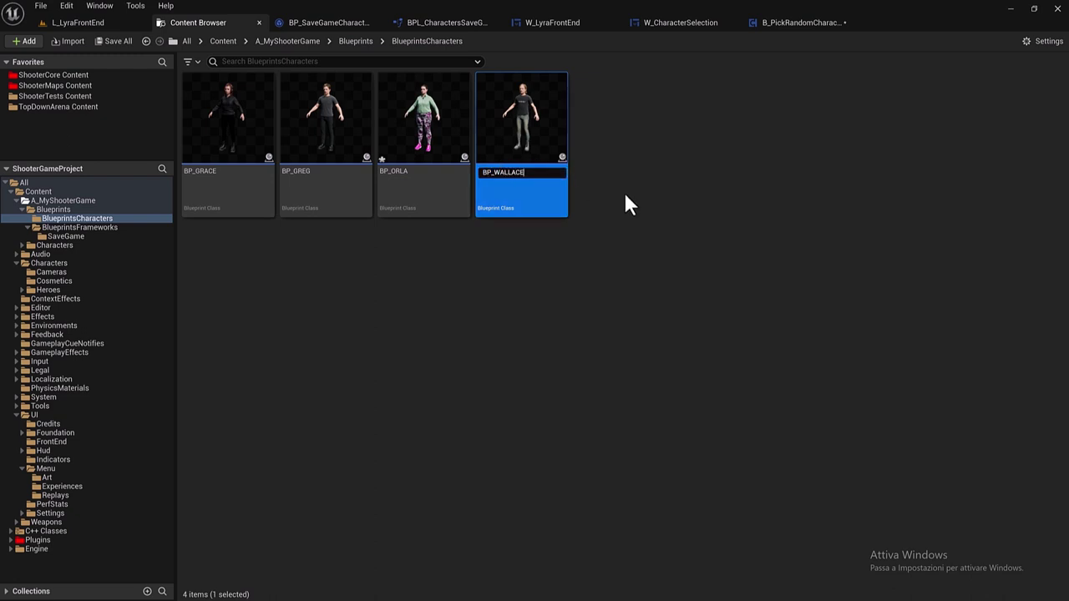
click(557, 293)
click(430, 203)
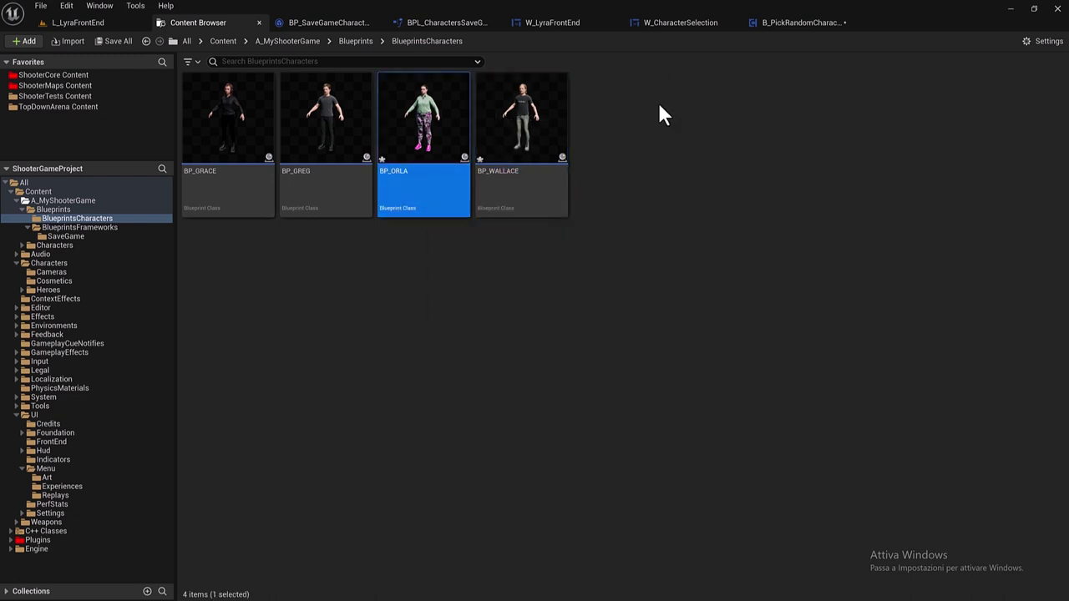
click(804, 27)
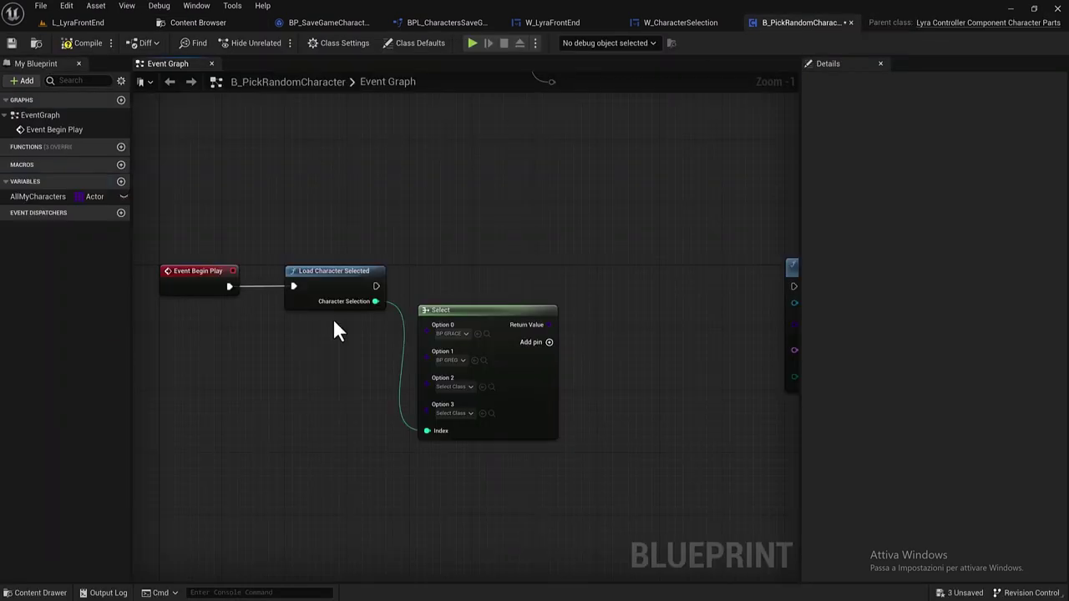
Assign the selected BP_ORLA to Option 2 and BP_WALLACE to Option 3.
click(483, 387)
click(201, 22)
click(522, 125)
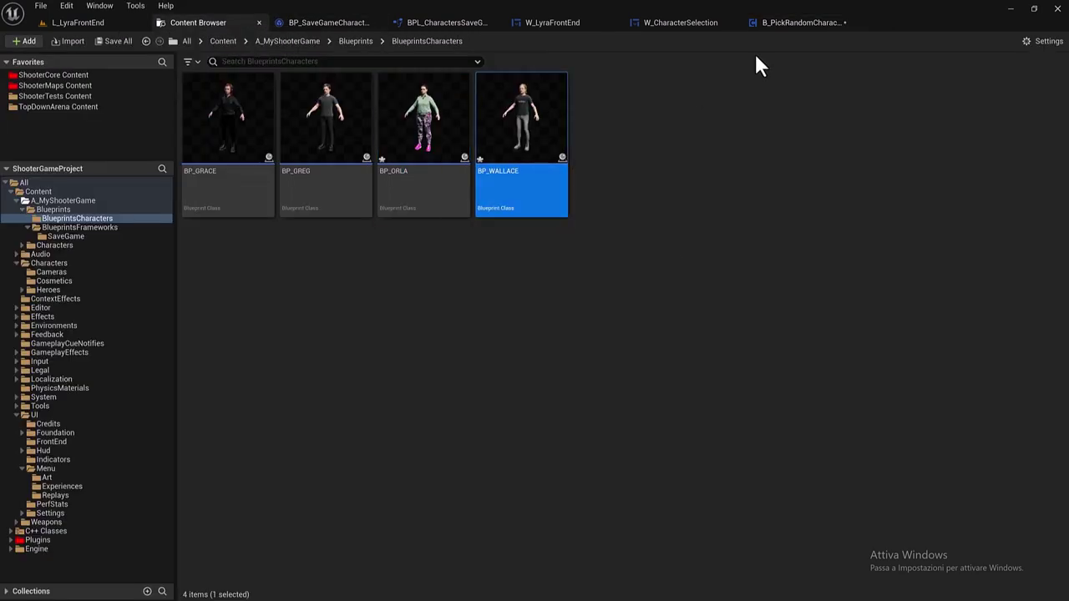
click(811, 25)
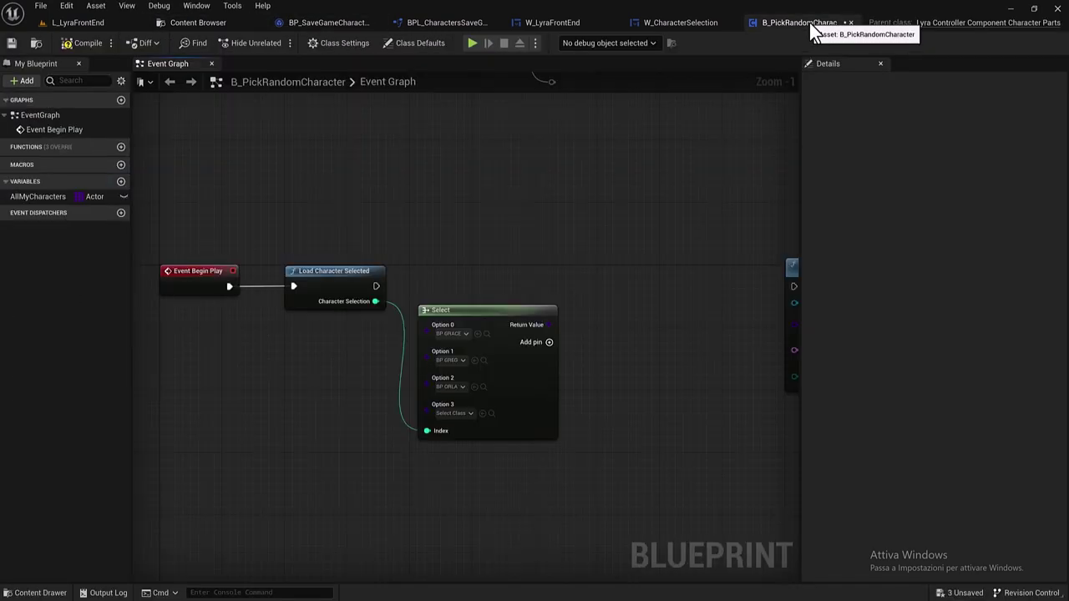
click(482, 413)
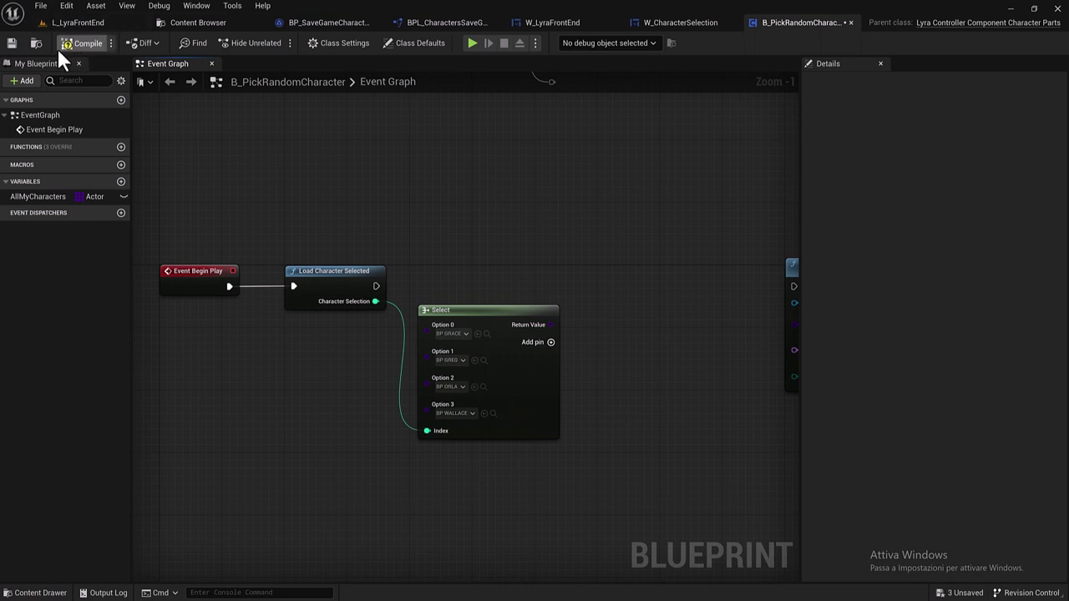
Save the B_PickRandomCharacter blueprint and close the validation message log.
click(11, 42)
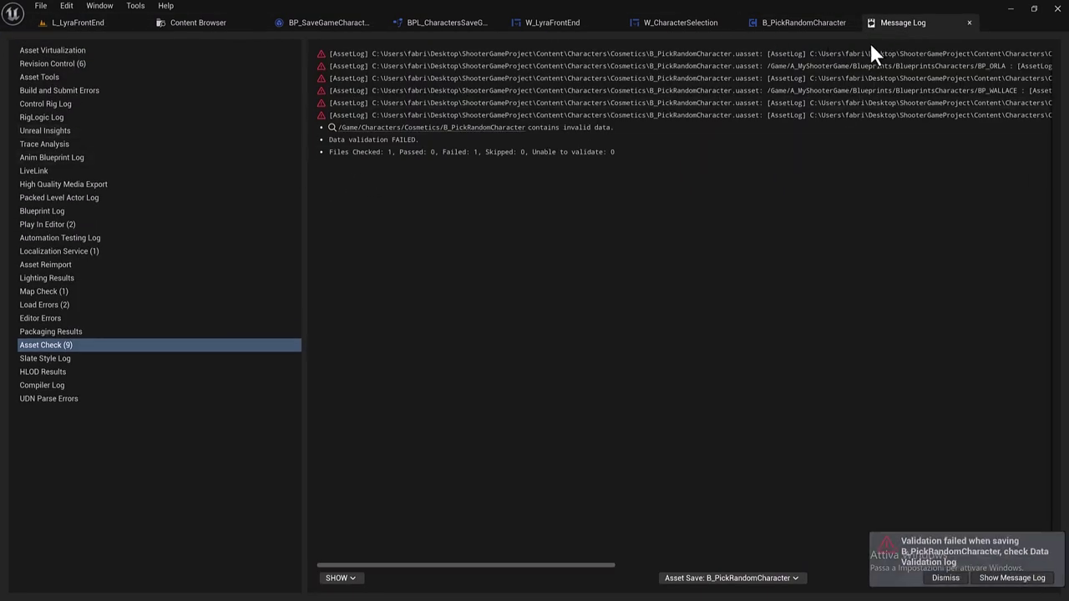
click(969, 23)
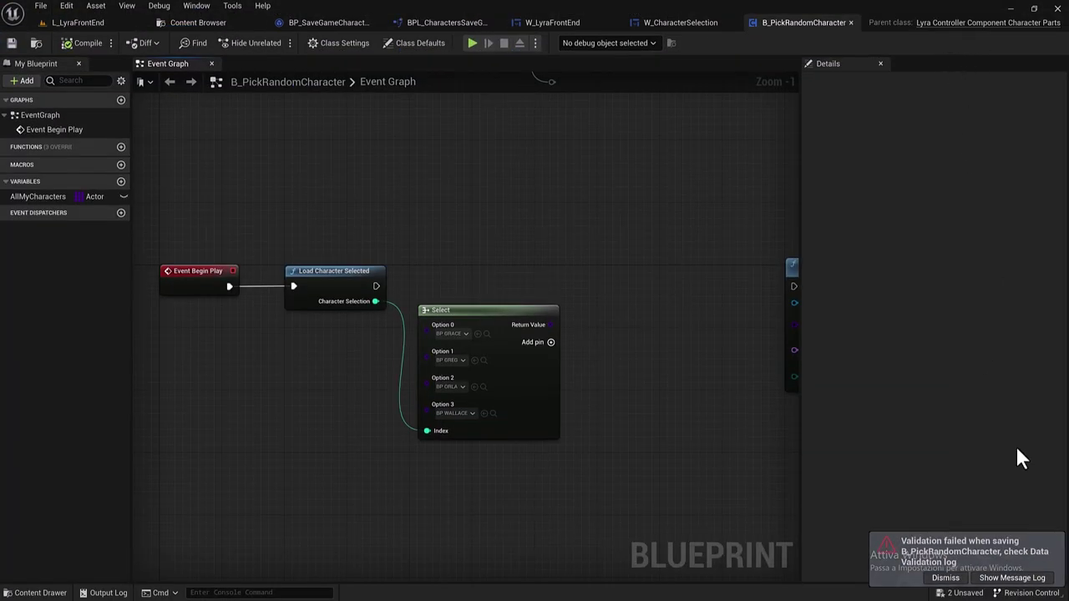
right_drag(638, 118, 504, 102)
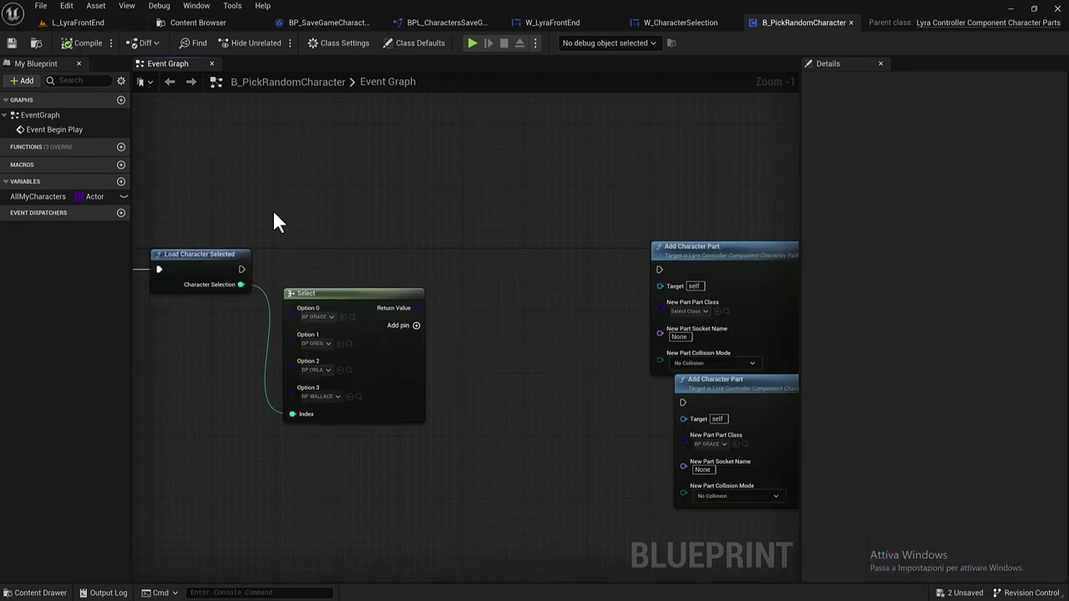
Promote the Select node's Return Value to a variable named SelectedCharacters.
drag(417, 309, 452, 305)
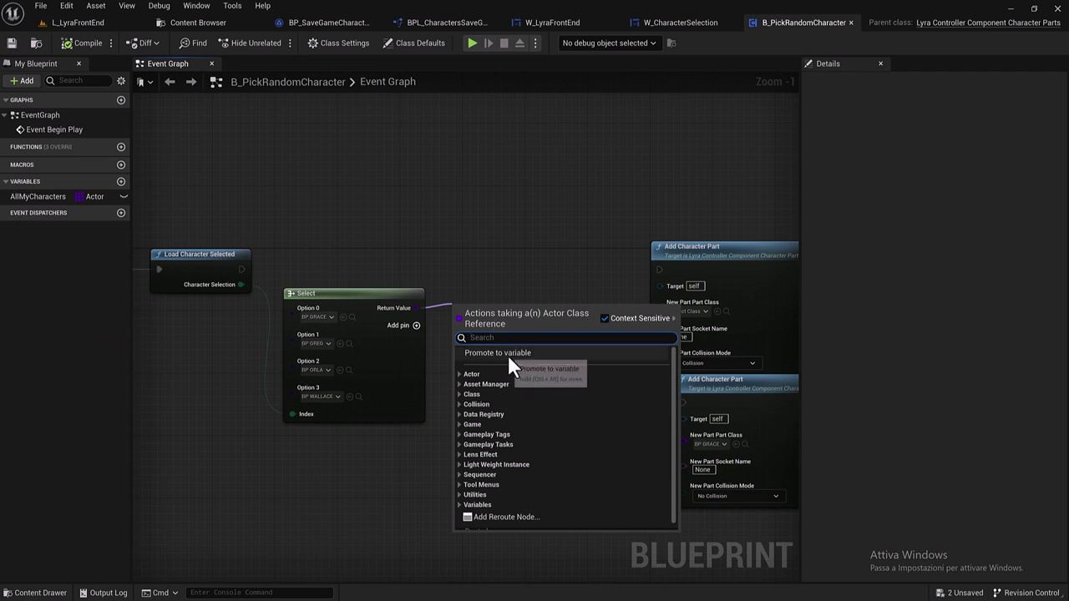
click(509, 355)
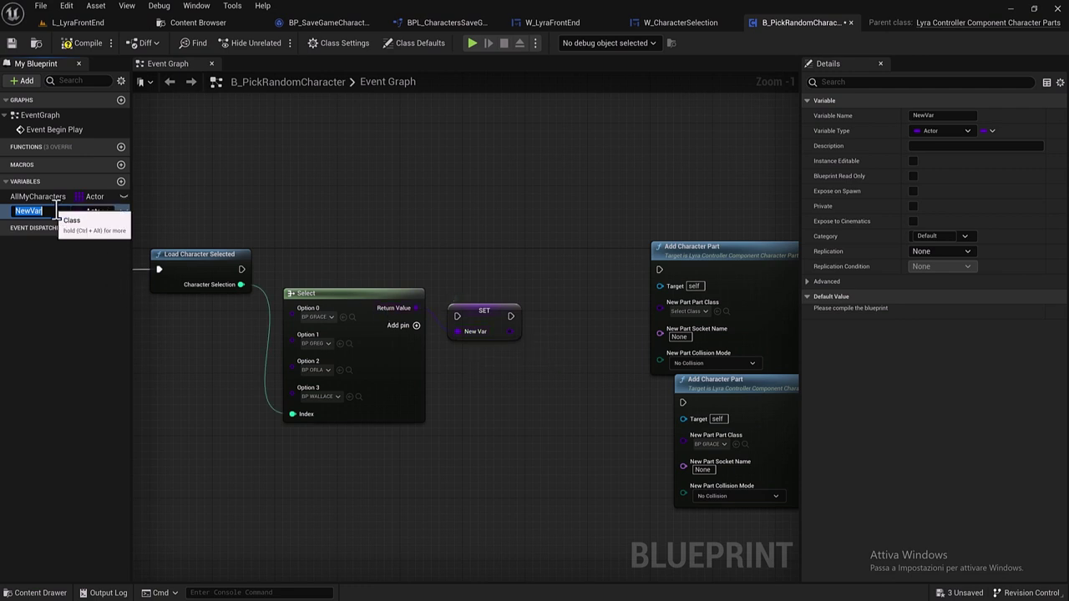
text(S)
text(TED)
text(HARACTER)
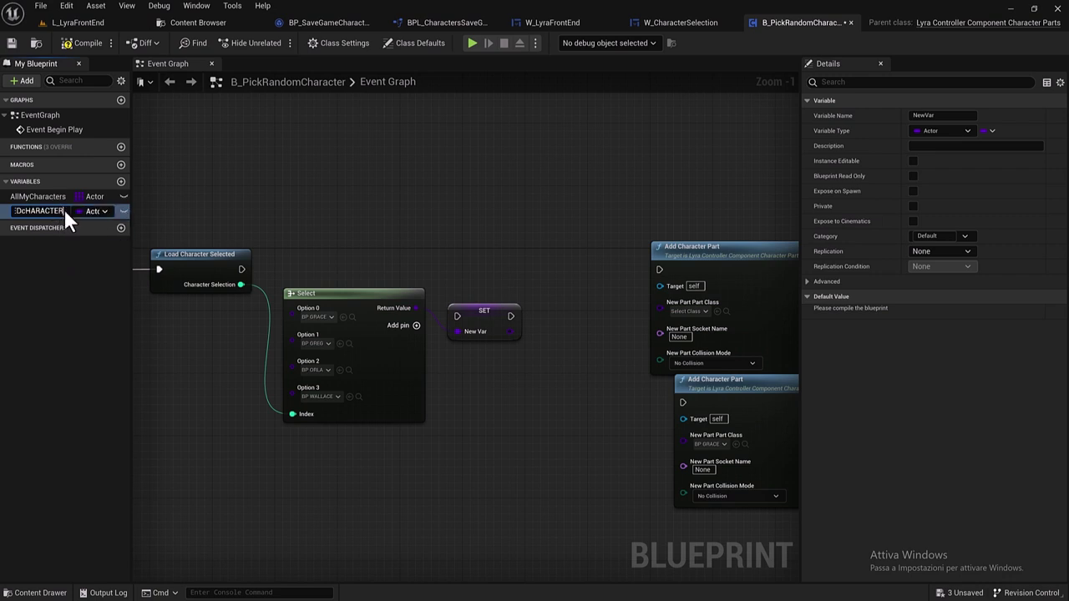
key(Return)
double_click(63, 211)
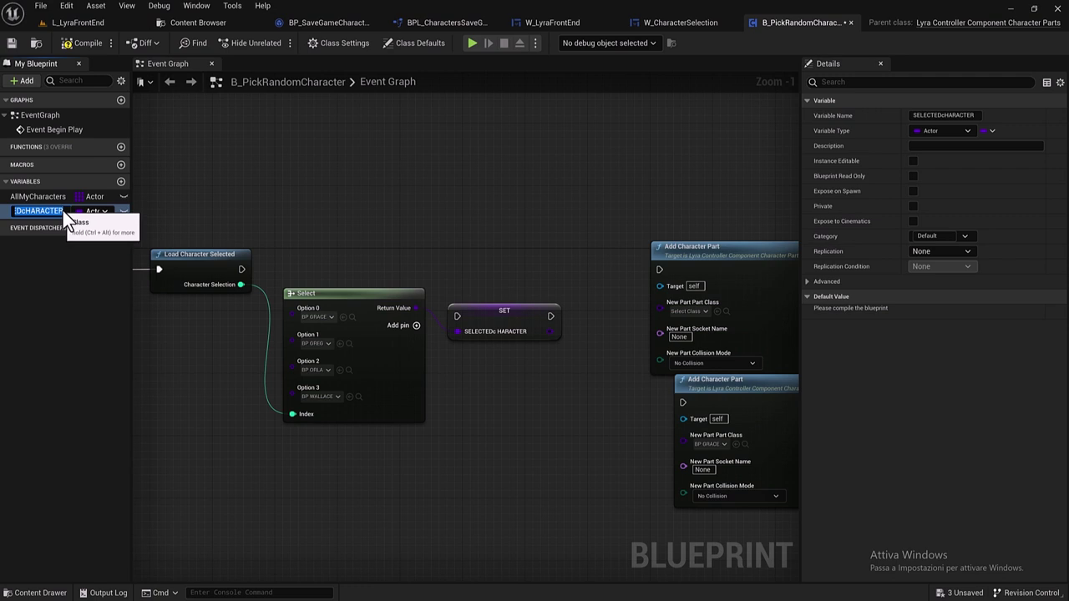
key(BackSpace)
text(SelectedCharacters)
key(Return)
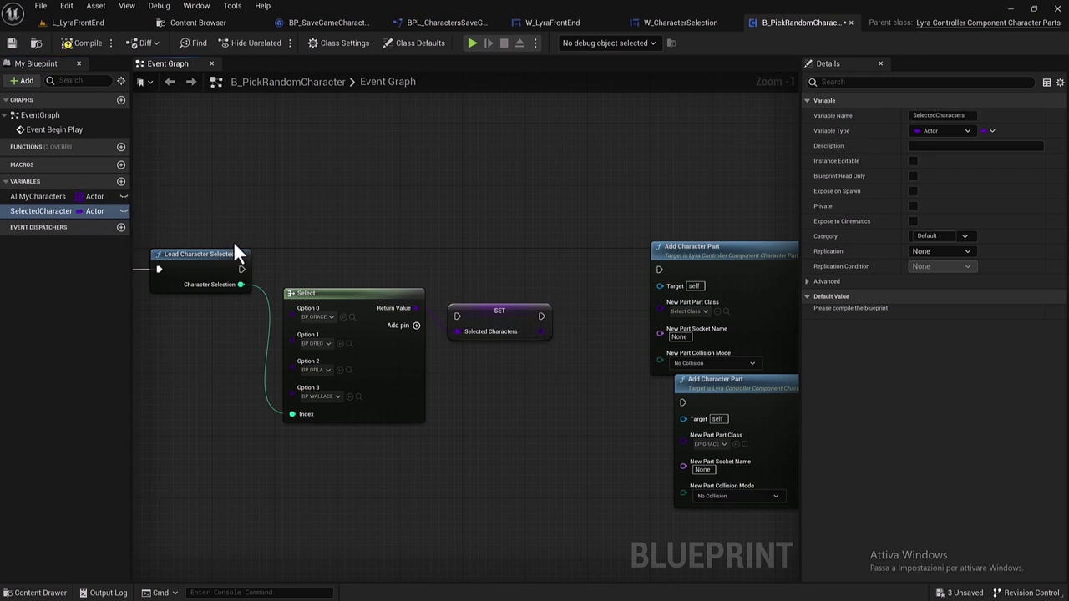
Wire Load Character Selected into the SET node and move SET higher.
mouse_move(241, 269)
mouse_down()
mouse_move(456, 322)
mouse_move(465, 255)
mouse_up()
mouse_move(464, 262)
right_down()
mouse_move(439, 194)
mouse_move(271, 125)
right_up()
drag(301, 150, 439, 353)
Shift the Add Character Part nodes right and add a Get Owner node.
drag(452, 204, 621, 209)
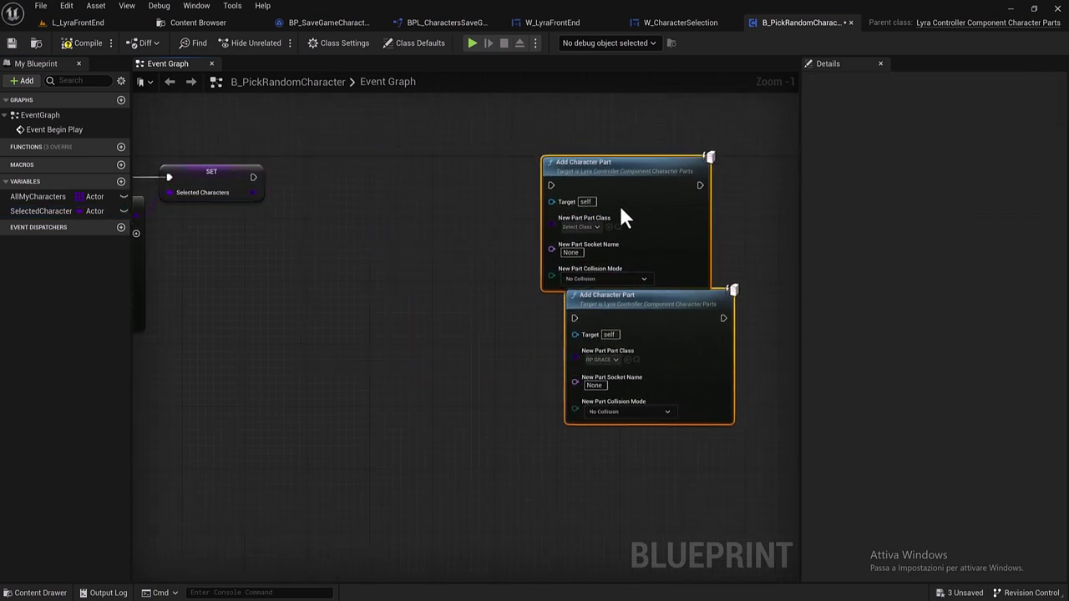
right_drag(251, 265, 542, 289)
scroll(542, 289, down, 1)
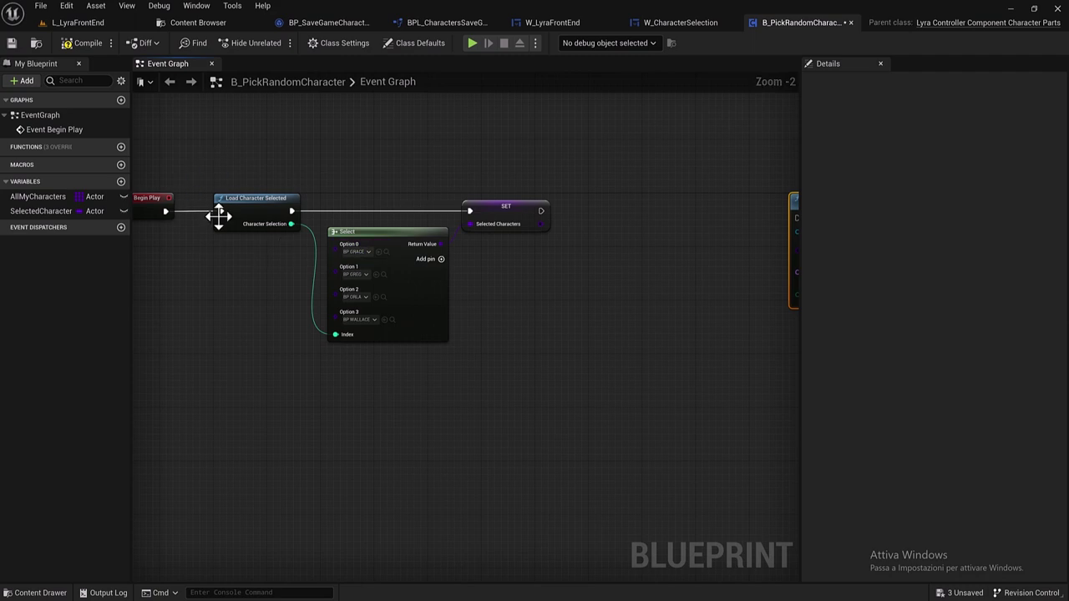
right_drag(477, 308, 324, 301)
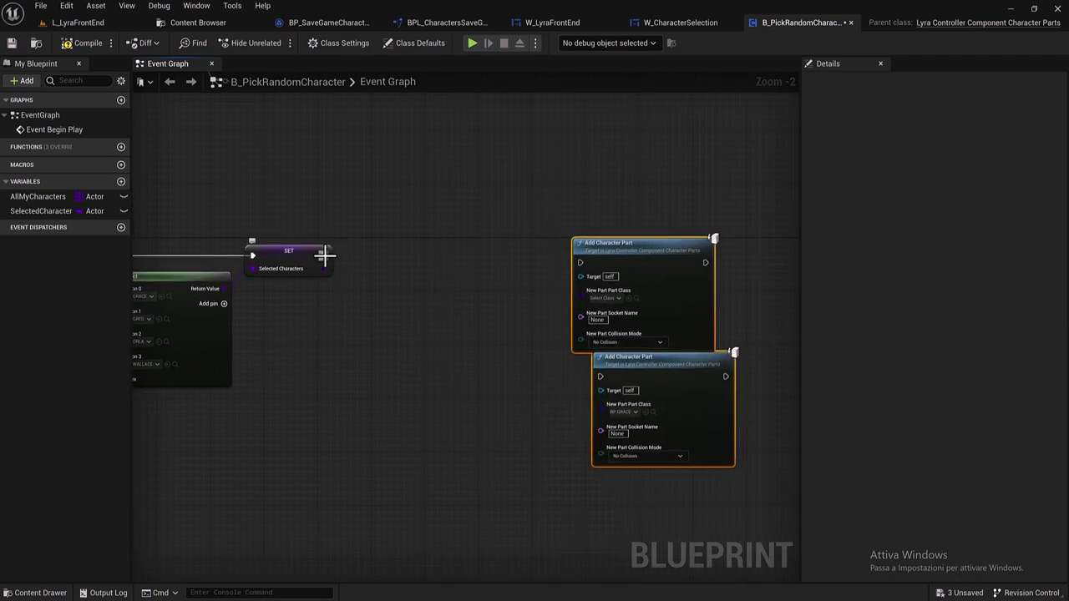
drag(324, 255, 398, 265)
click(287, 351)
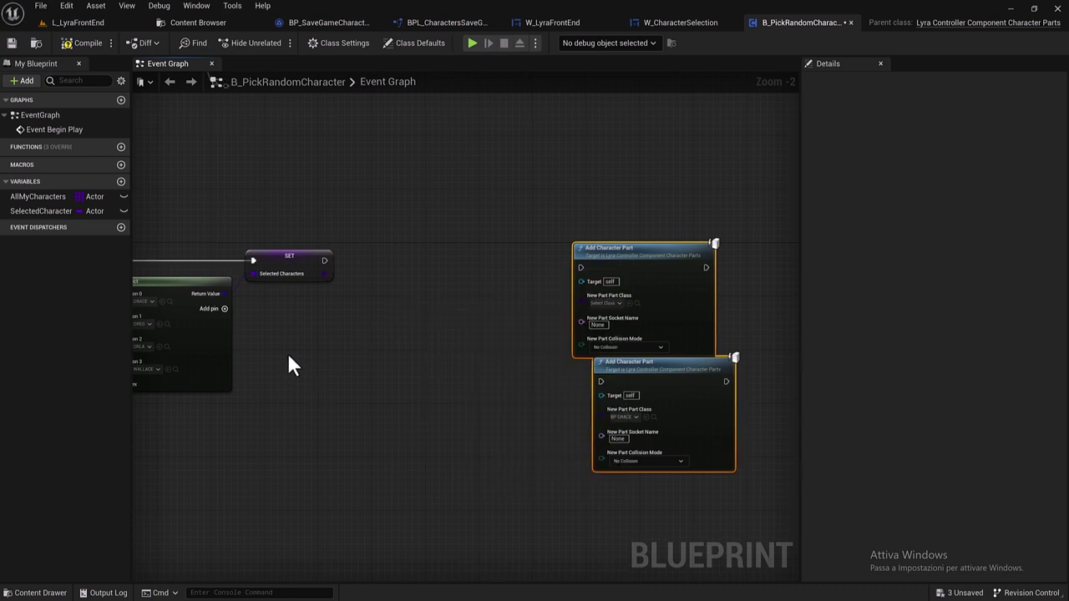
right_click(290, 357)
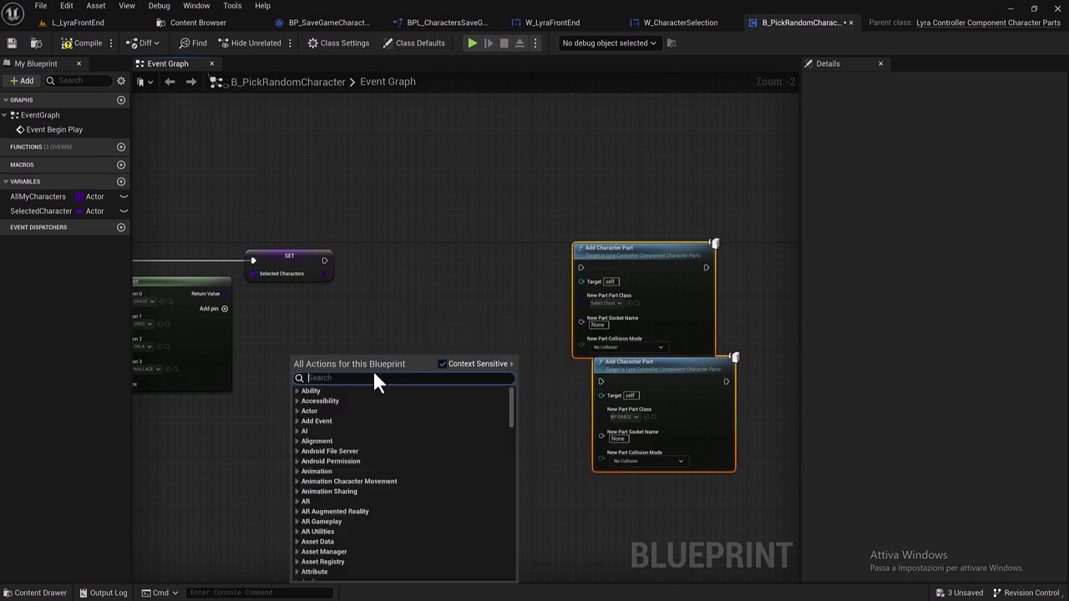
text(get o)
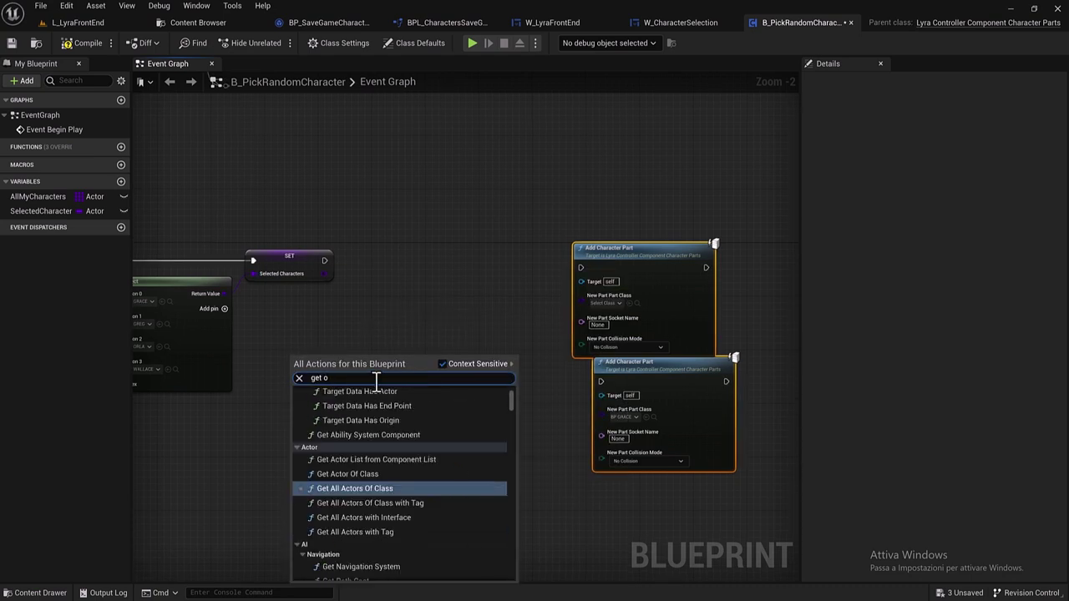
text(wner)
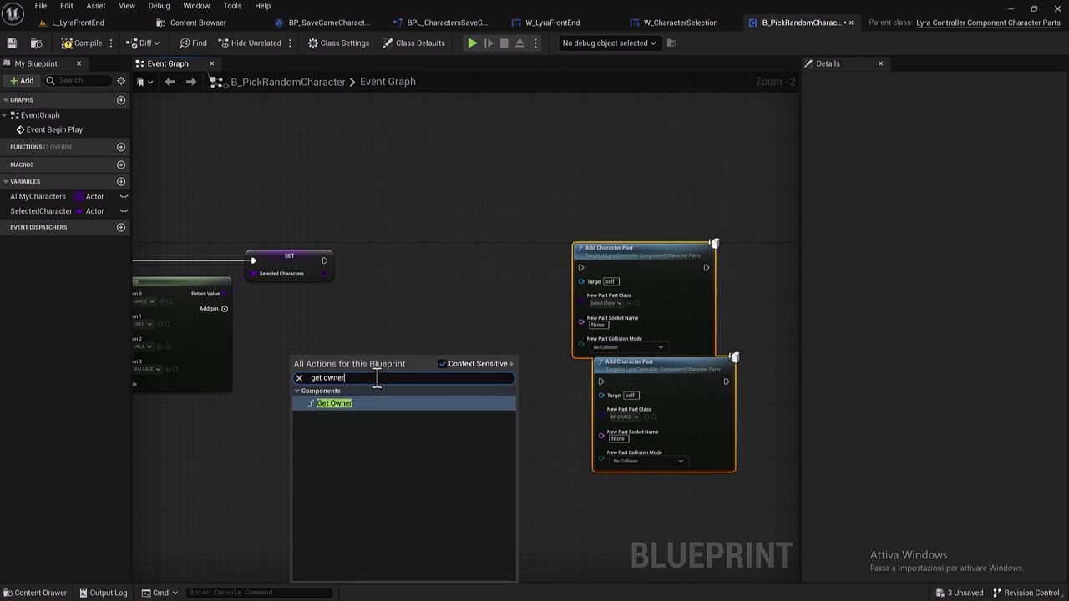
click(335, 402)
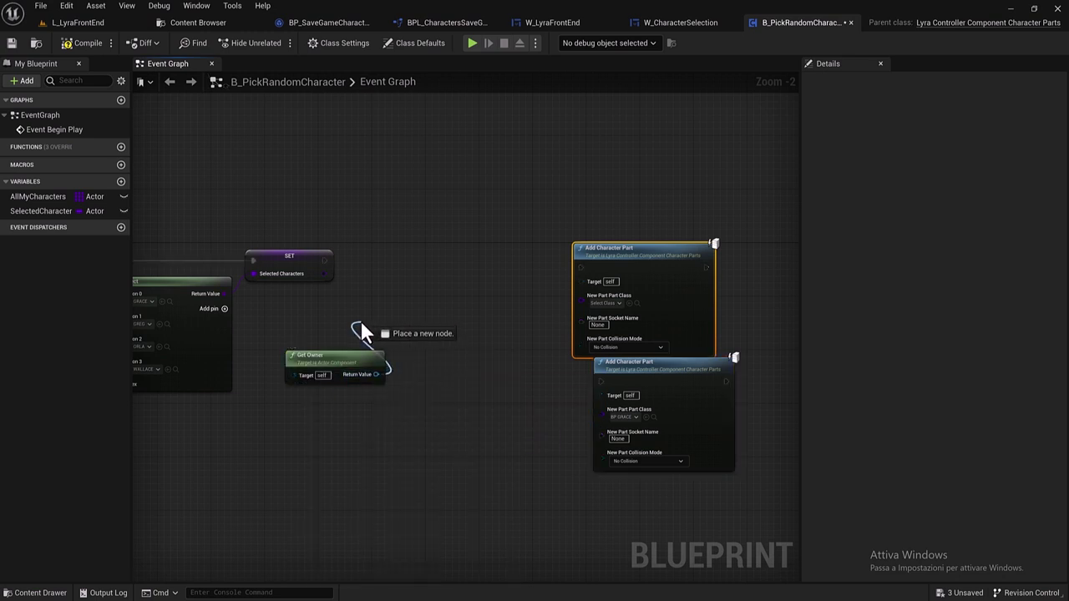
Add a Cast To LyraPlayerController from Get Owner's result and place it beside SET.
drag(376, 377, 360, 328)
text(ly)
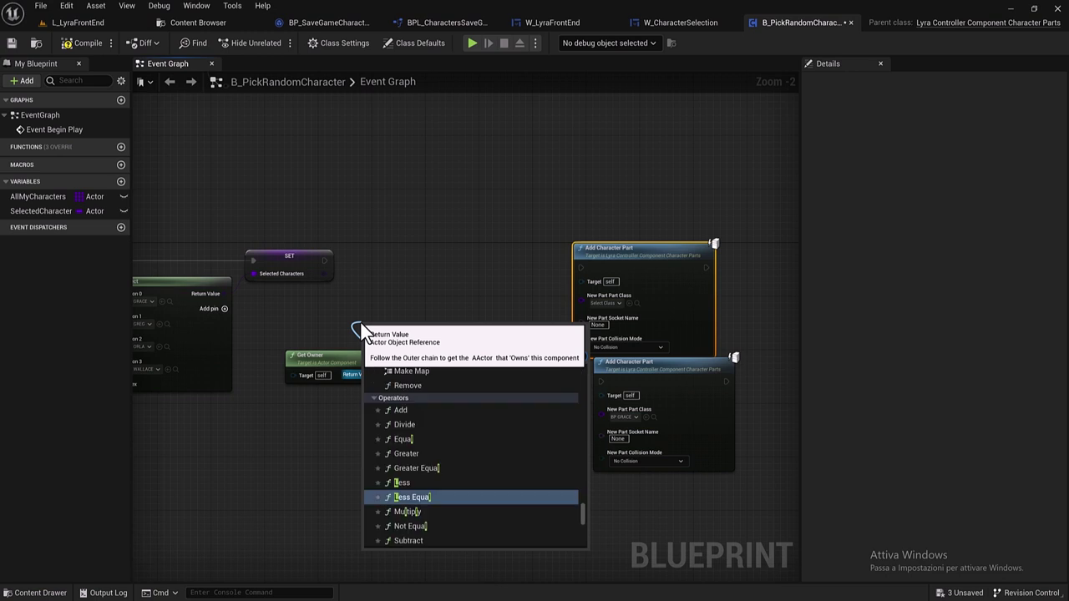
text(ra)
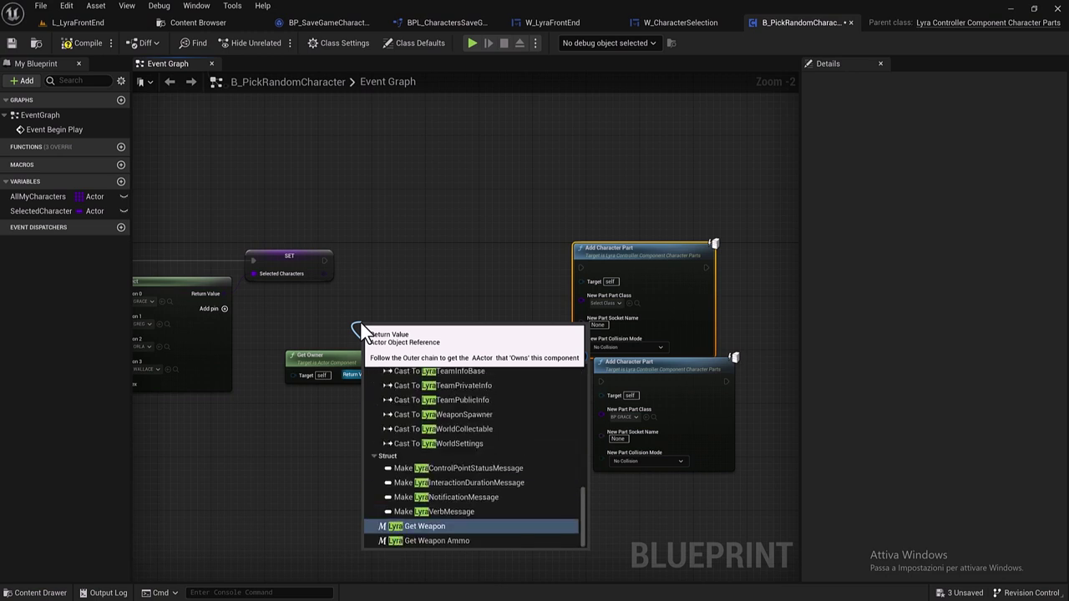
text(contr)
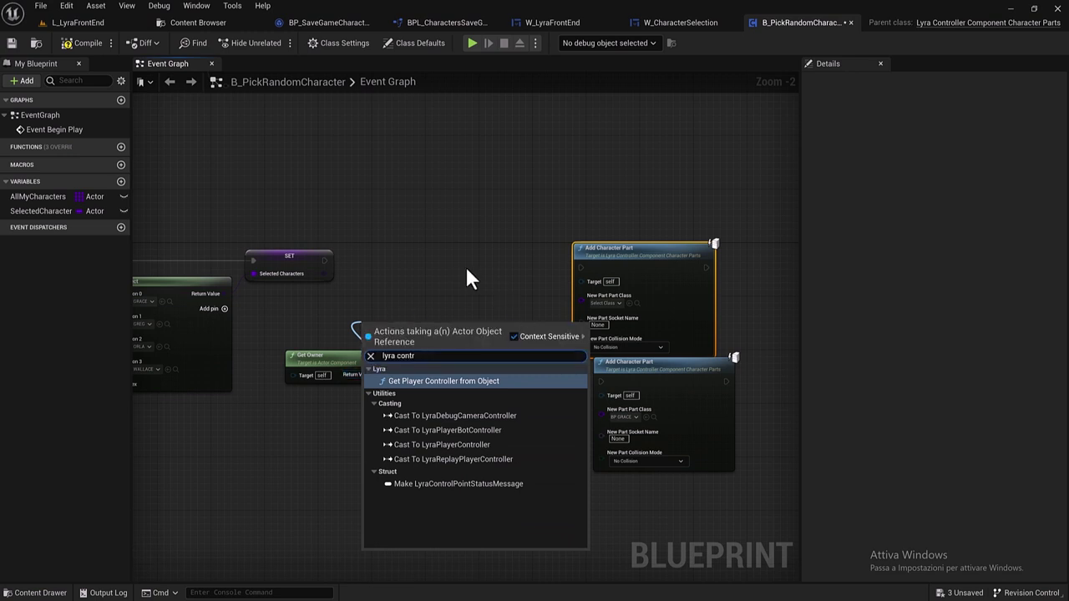
double_click(405, 356)
key(BackSpace)
text(pla)
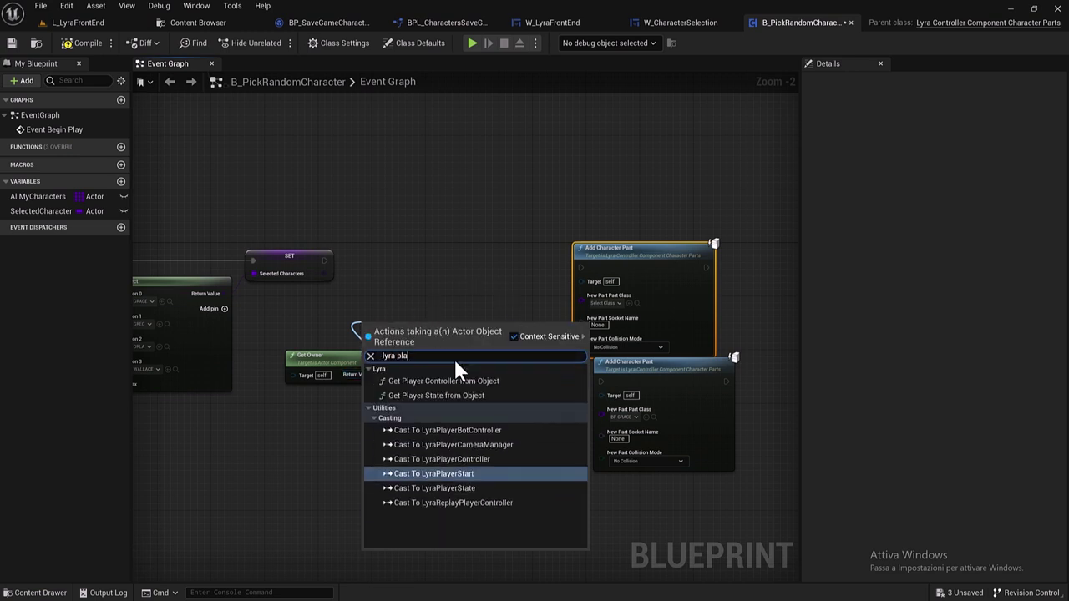
text(yer)
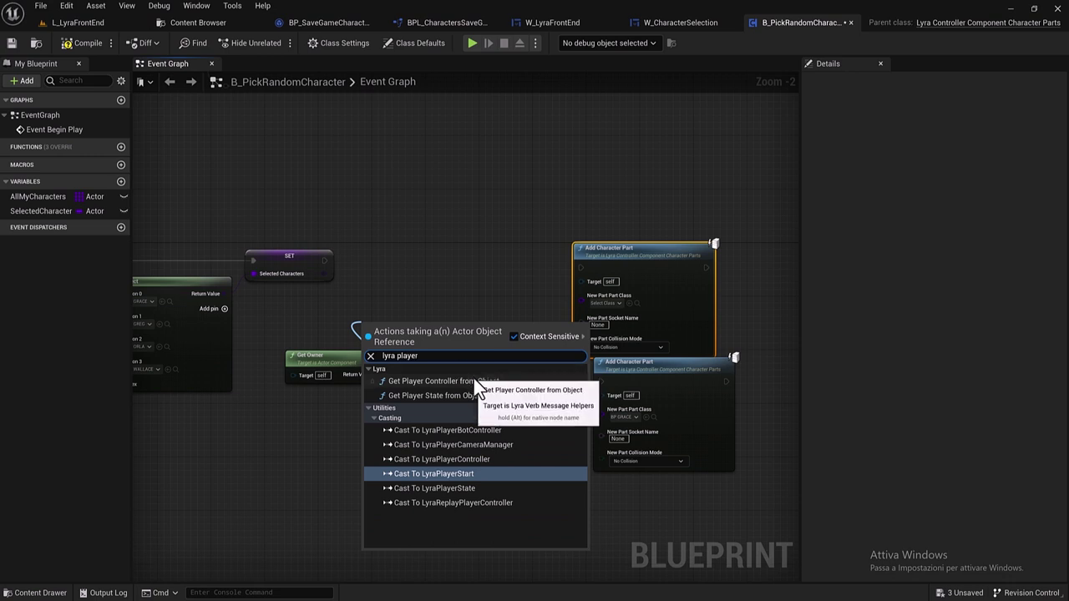
key(ctrl+a)
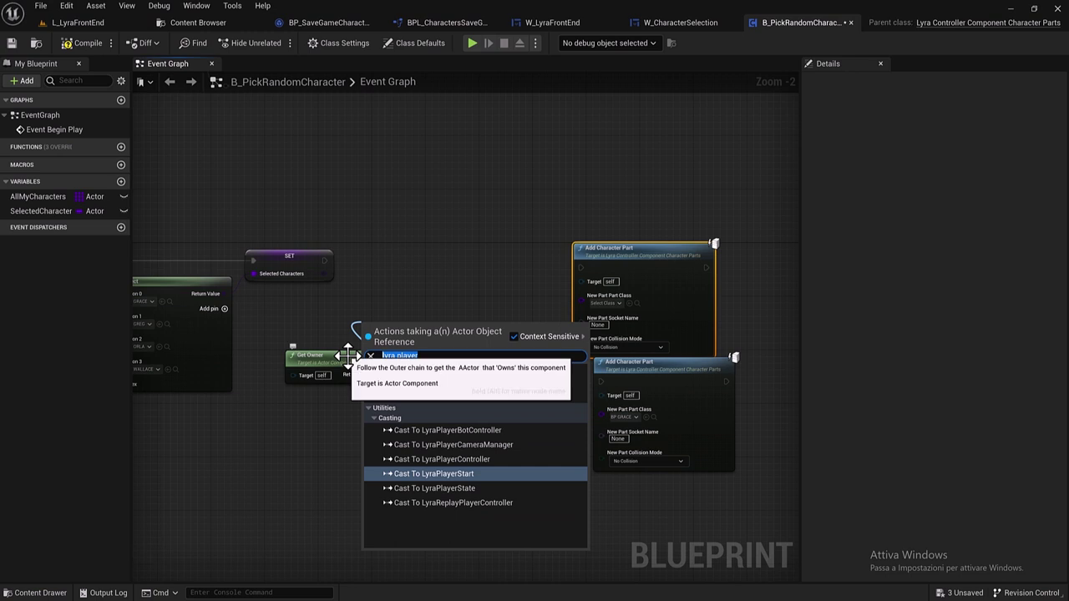
text(lyra)
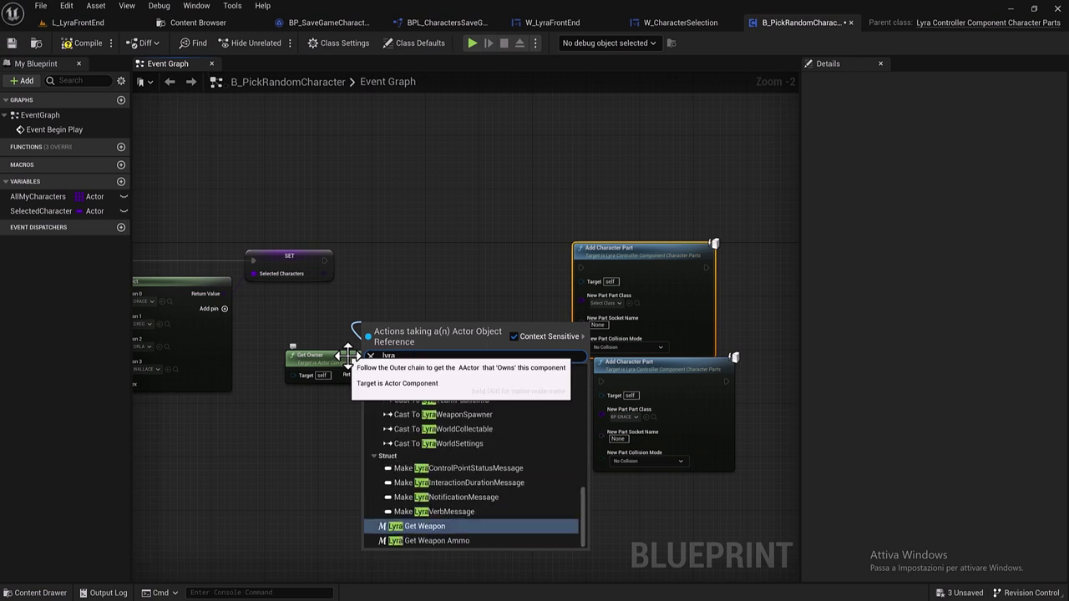
text(pl)
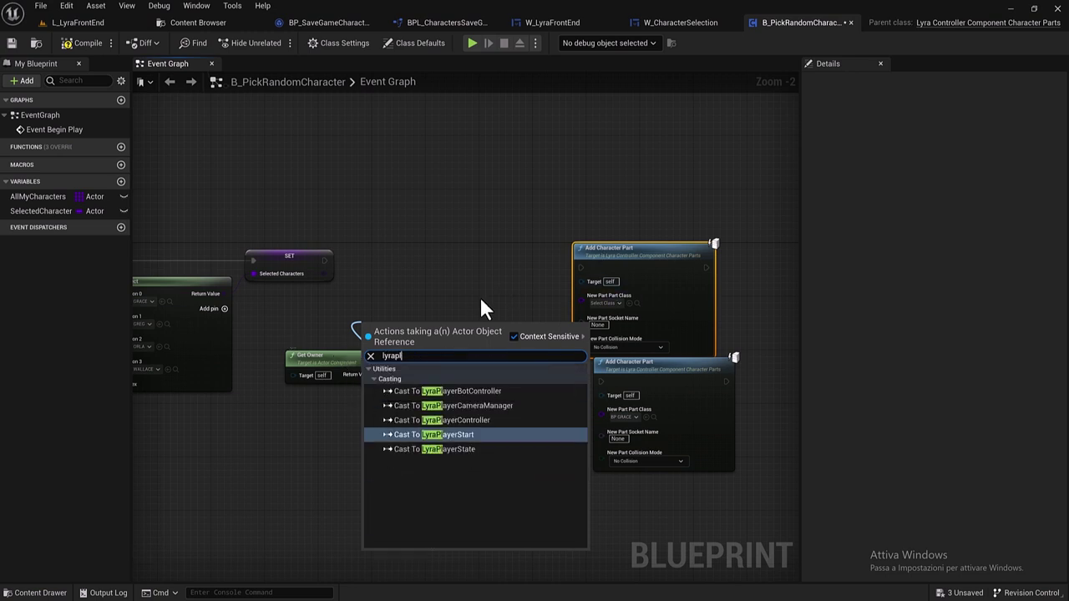
text(ayer)
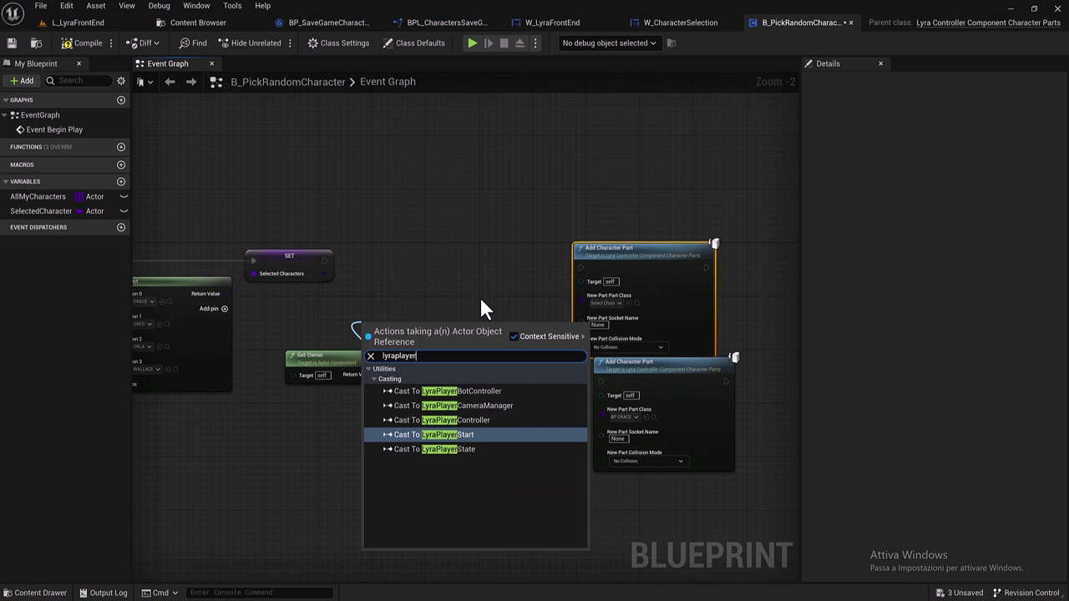
click(478, 419)
drag(359, 339, 374, 261)
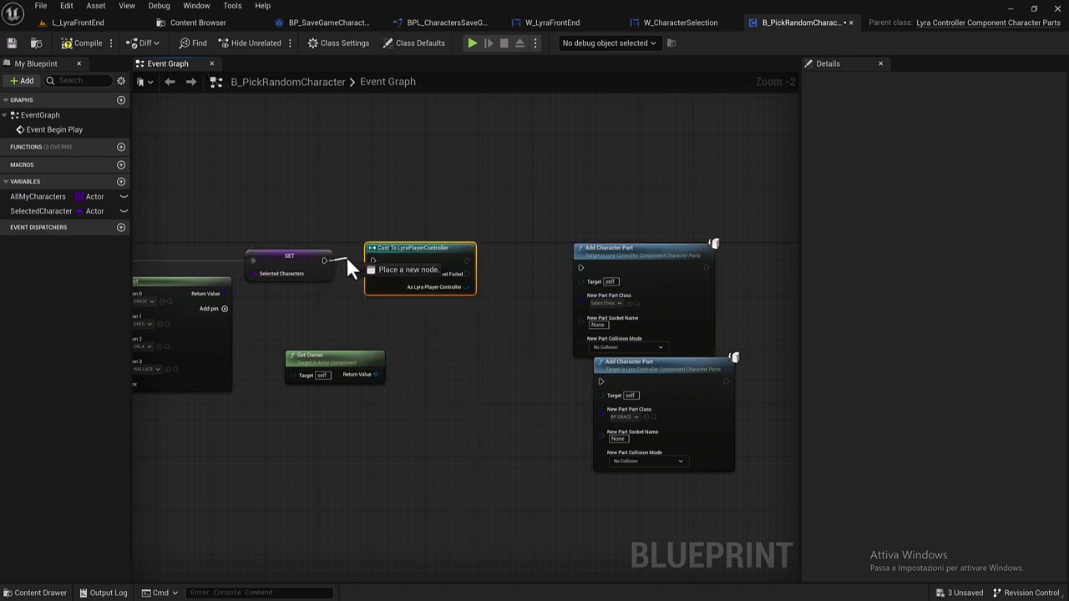
Tuck Get Owner under the cast and wire the cast's exec output into the upper Add Character Part.
drag(314, 361, 391, 309)
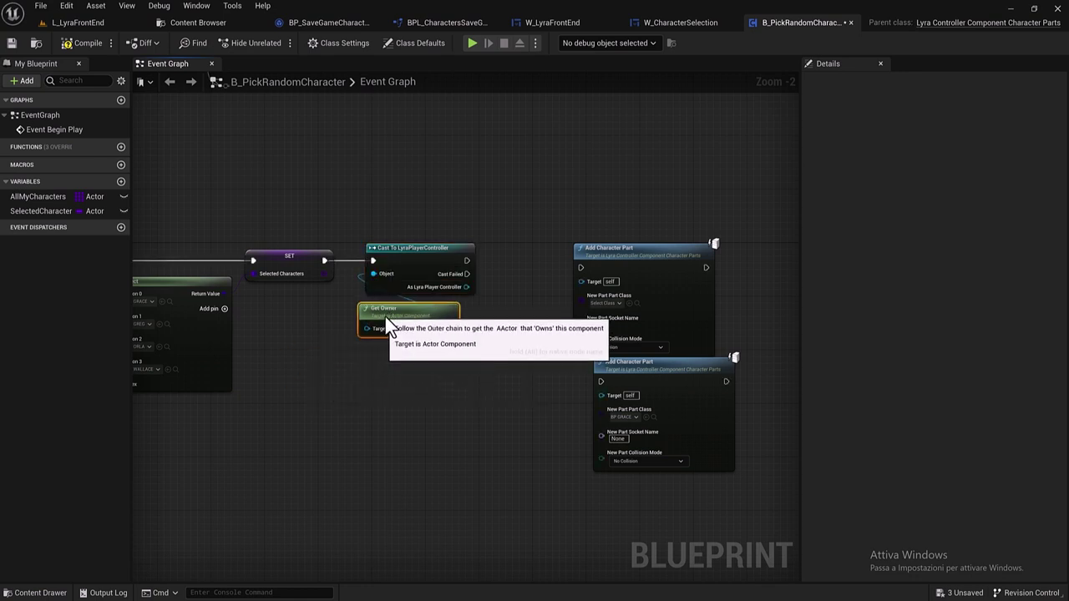
mouse_move(467, 260)
mouse_down()
mouse_move(577, 266)
mouse_move(610, 255)
mouse_up()
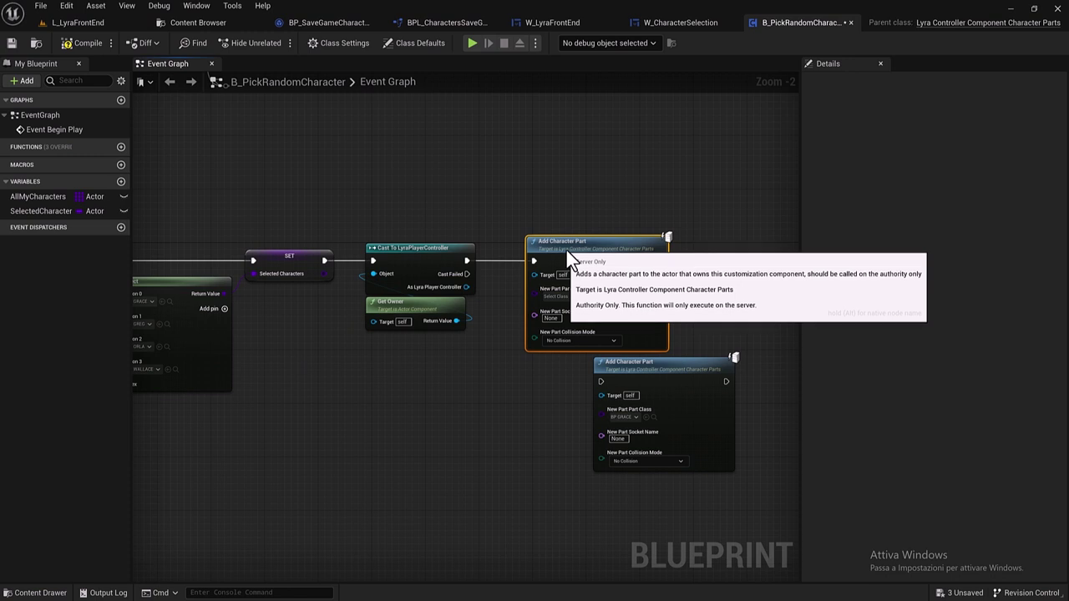
right_drag(269, 213, 472, 219)
scroll(434, 220, down, 1)
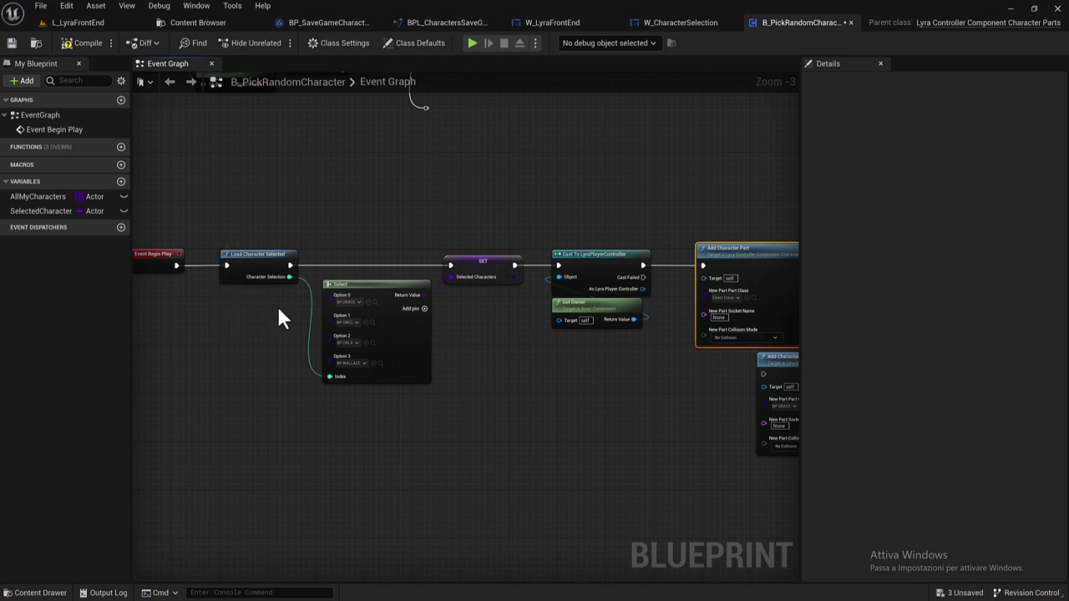
right_drag(277, 306, 181, 312)
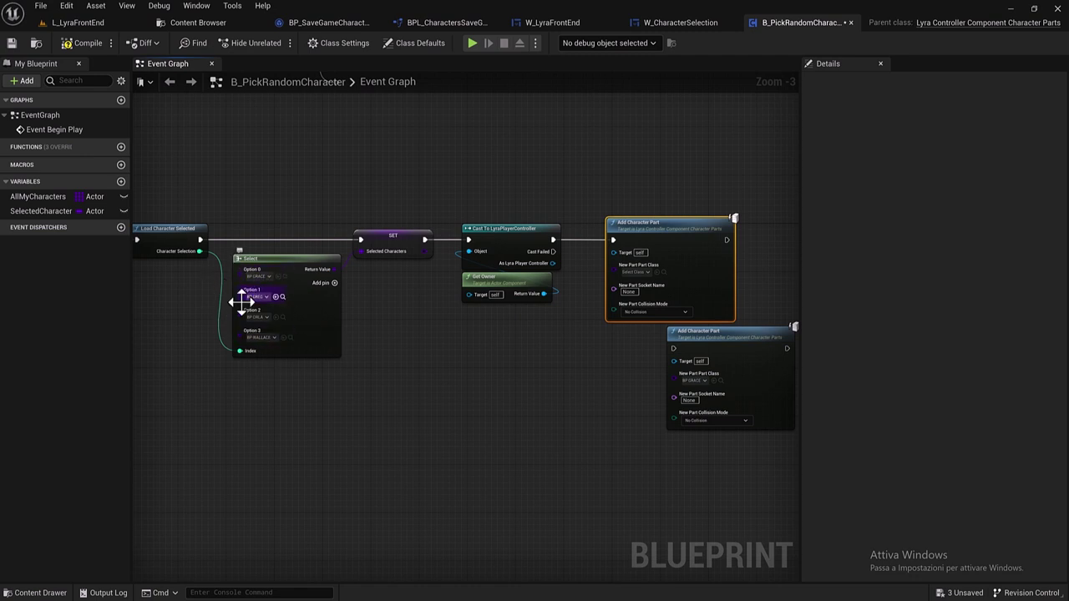
right_drag(408, 304, 195, 346)
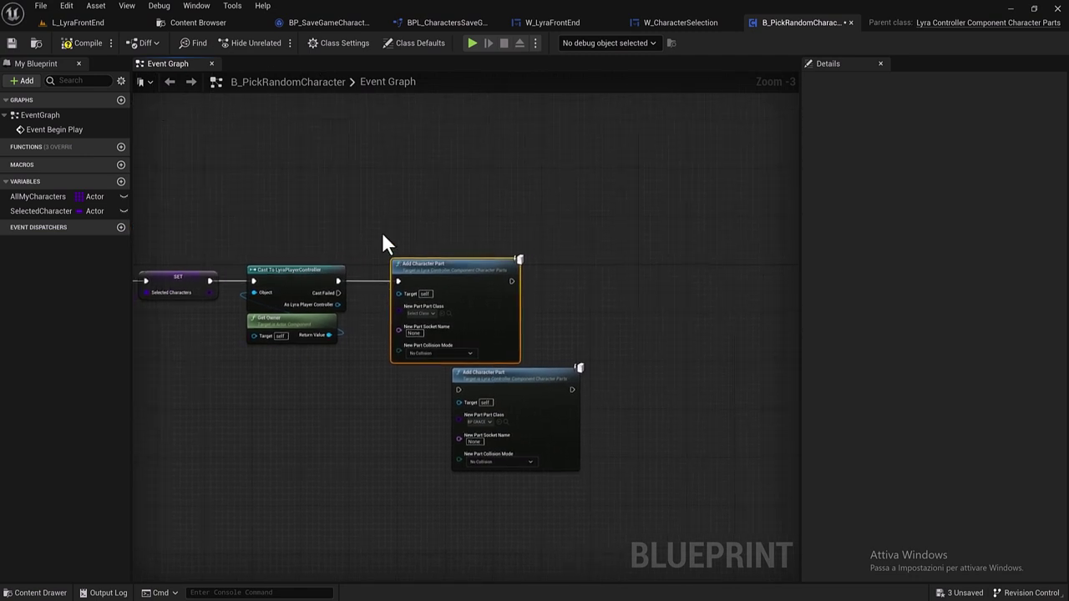
right_drag(381, 239, 285, 297)
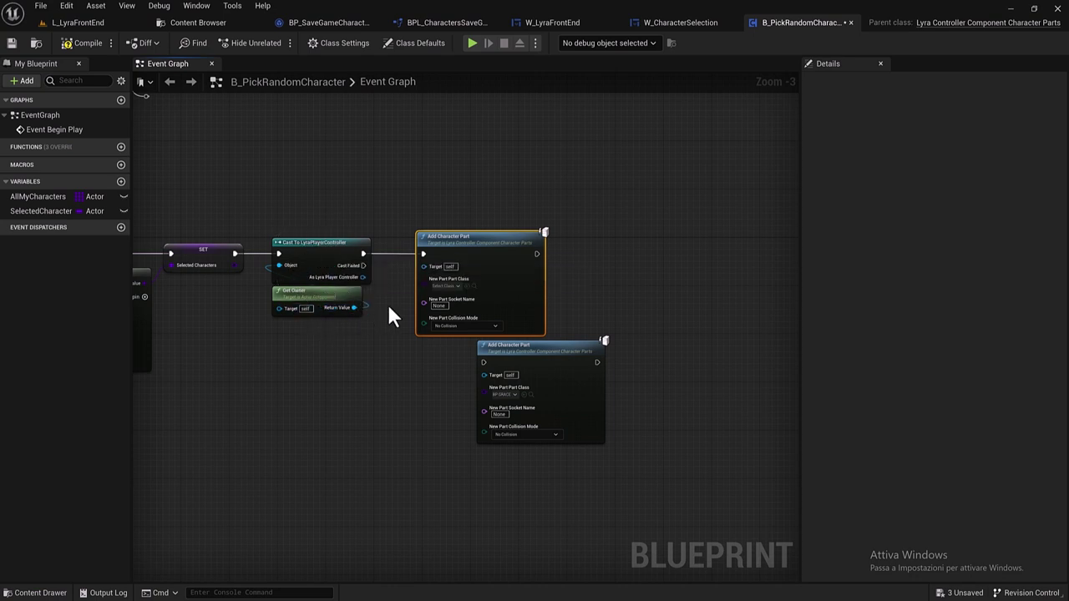
right_drag(387, 304, 431, 243)
click(499, 301)
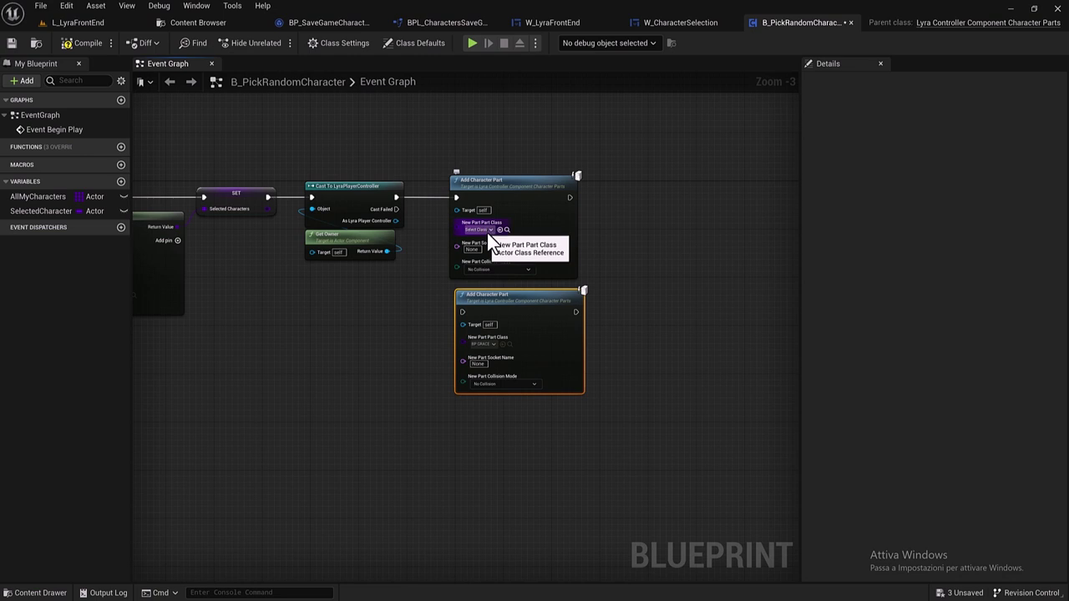
right_drag(445, 254, 500, 236)
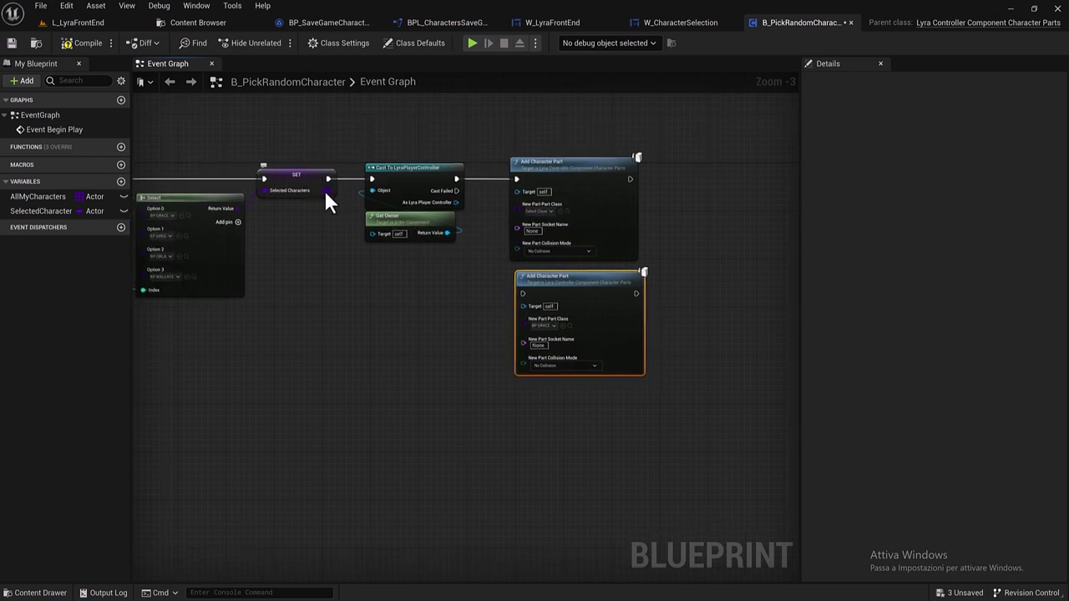
click(50, 211)
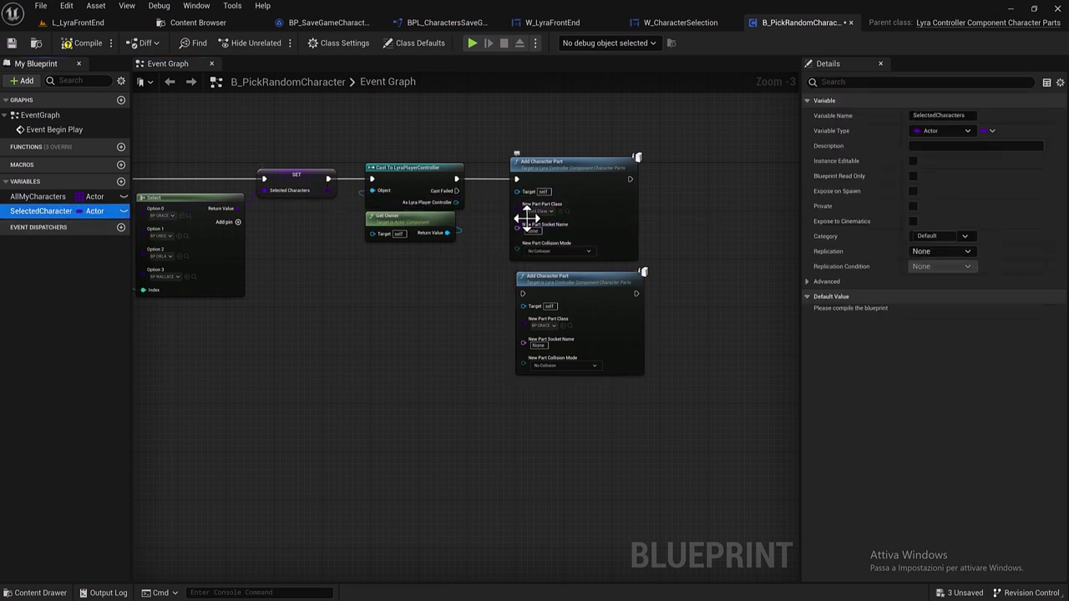
Place a Selected Characters getter between the two Add Character Part nodes.
drag(16, 210, 428, 256)
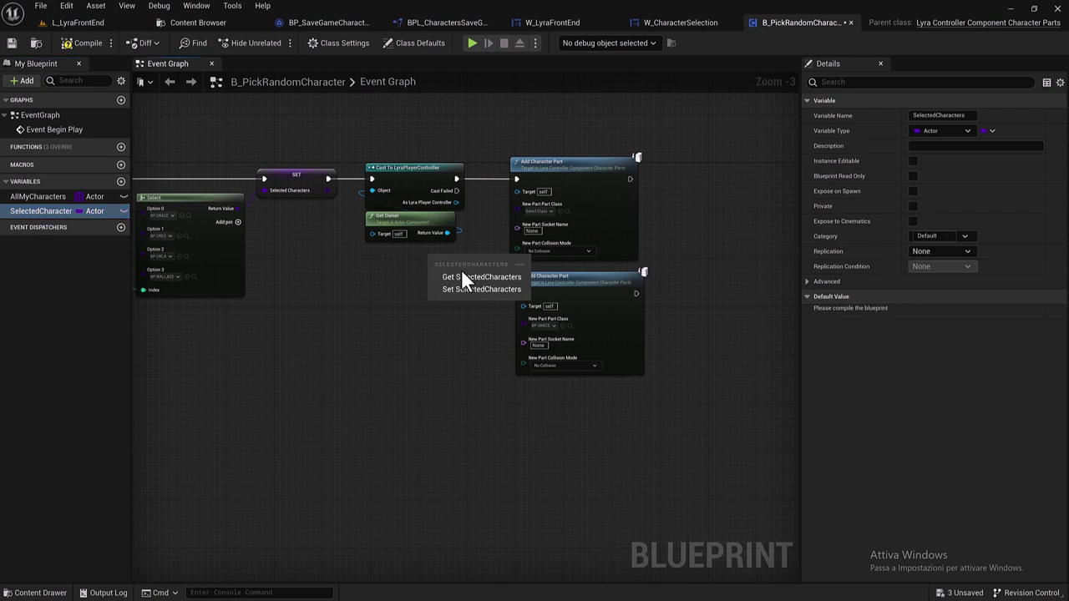
click(467, 277)
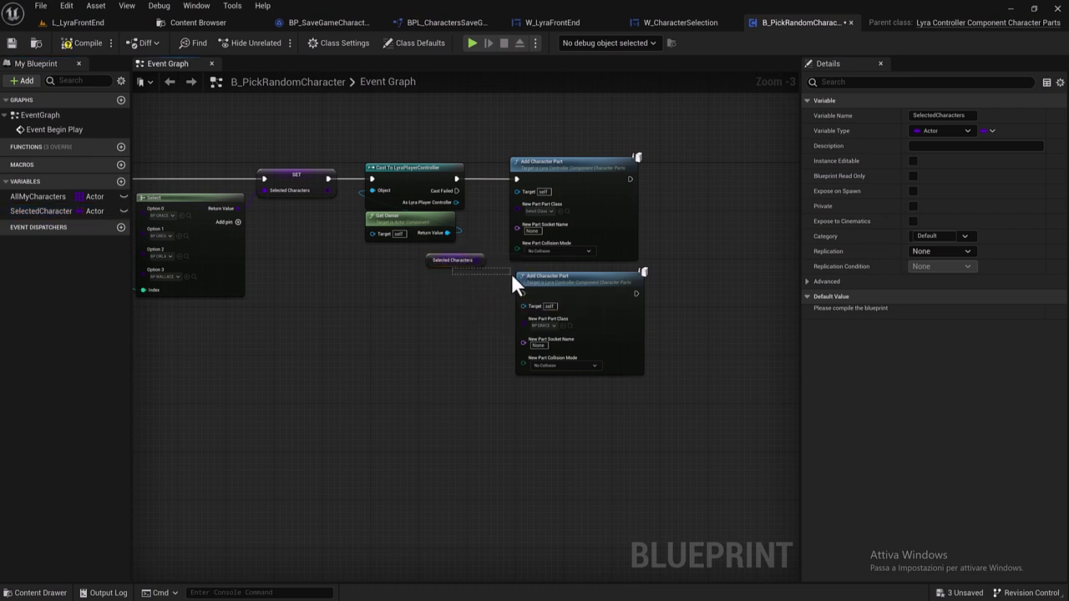
drag(541, 284, 535, 307)
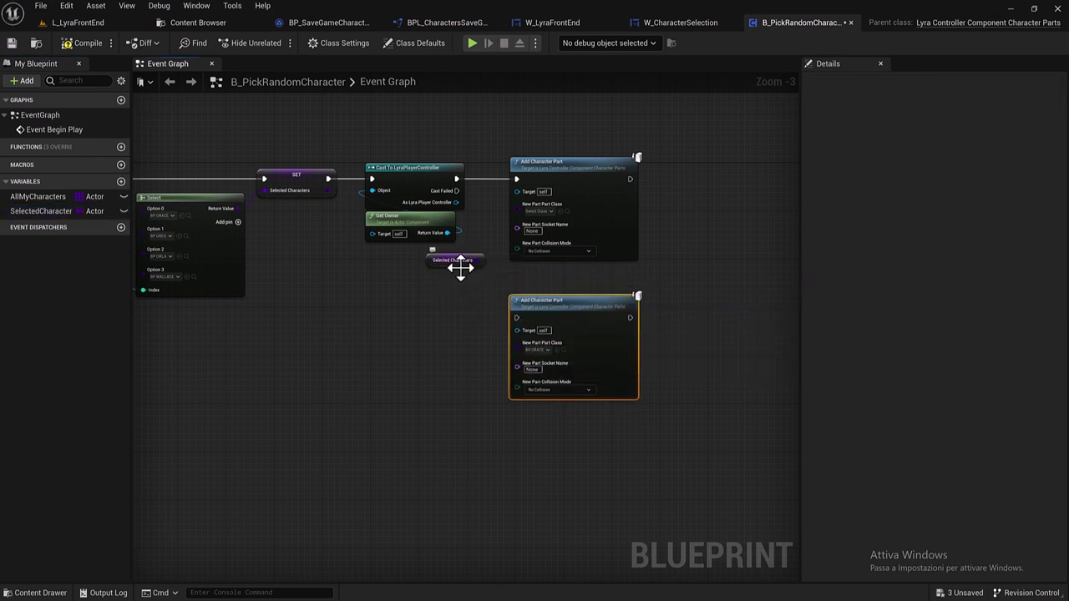
drag(460, 263, 537, 274)
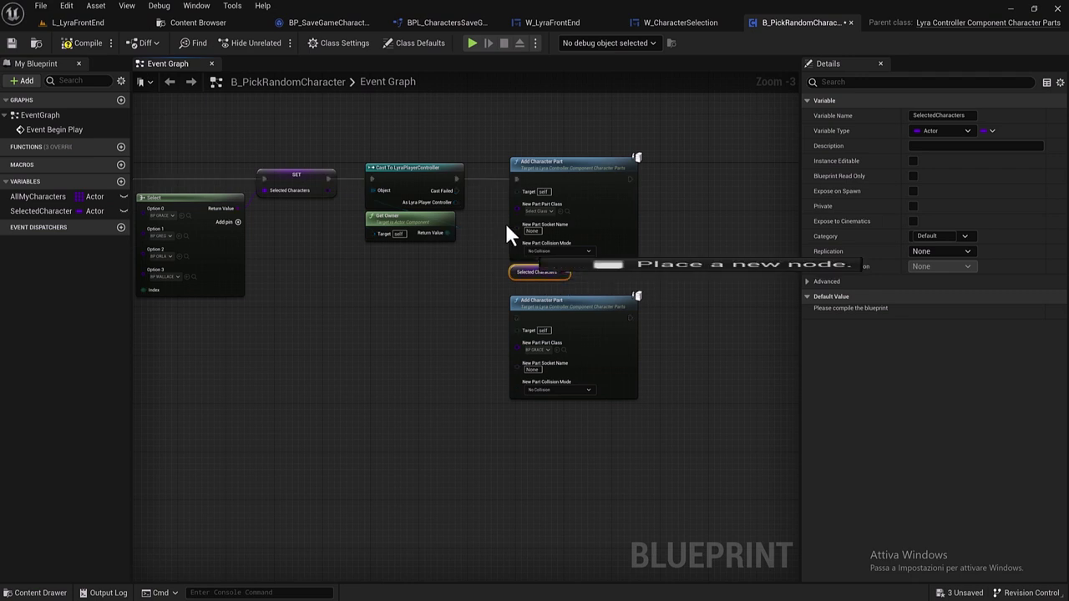
Box-select All My Characters and RANDOM and move them down near the Add nodes.
mouse_move(402, 362)
right_down()
mouse_move(450, 318)
mouse_move(458, 390)
right_up()
scroll(506, 348, down, 1)
scroll(442, 348, down, 3)
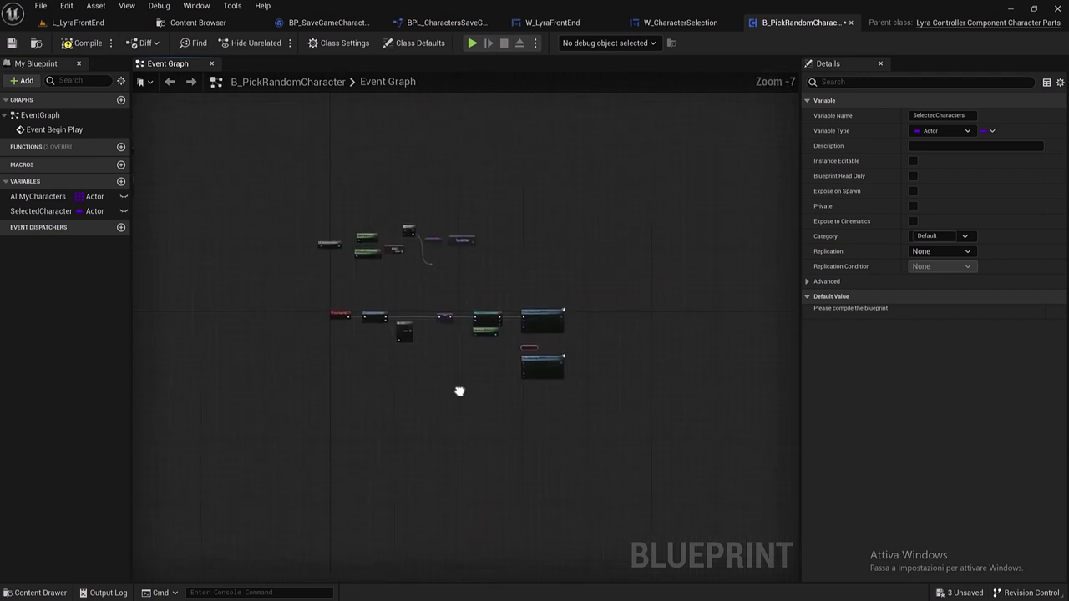
scroll(421, 267, up, 3)
mouse_move(537, 234)
mouse_down()
mouse_move(463, 202)
mouse_move(511, 508)
mouse_up()
right_drag(510, 509, 433, 292)
Wire RANDOM toward the lower Add Character Part, tidy the nodes, and connect Cast Failed to it.
scroll(434, 302, up, 3)
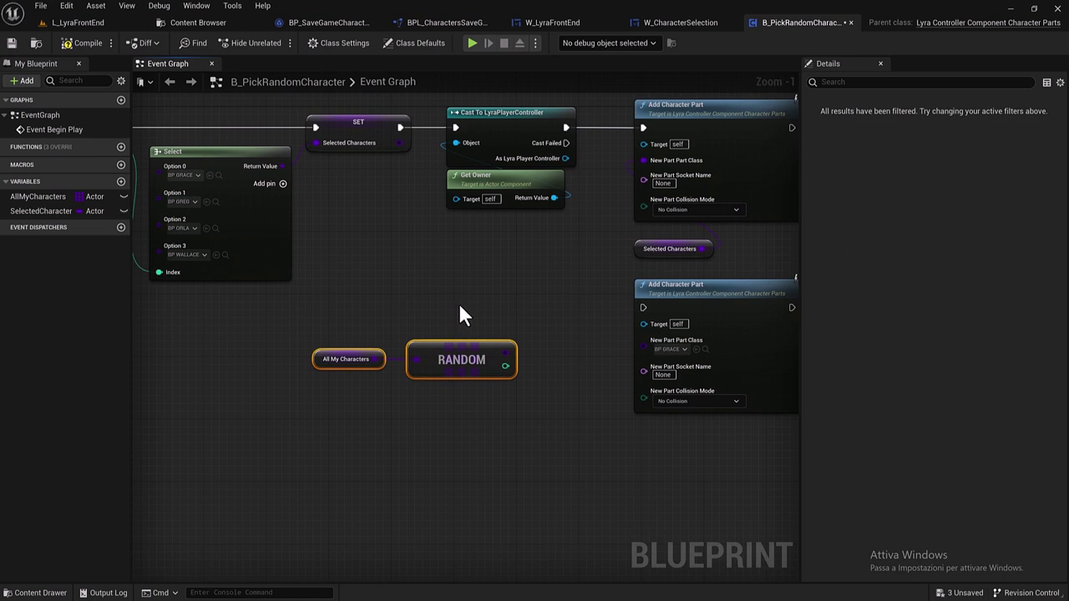
mouse_move(505, 365)
mouse_down()
mouse_move(616, 361)
mouse_move(642, 341)
mouse_up()
drag(456, 374, 521, 355)
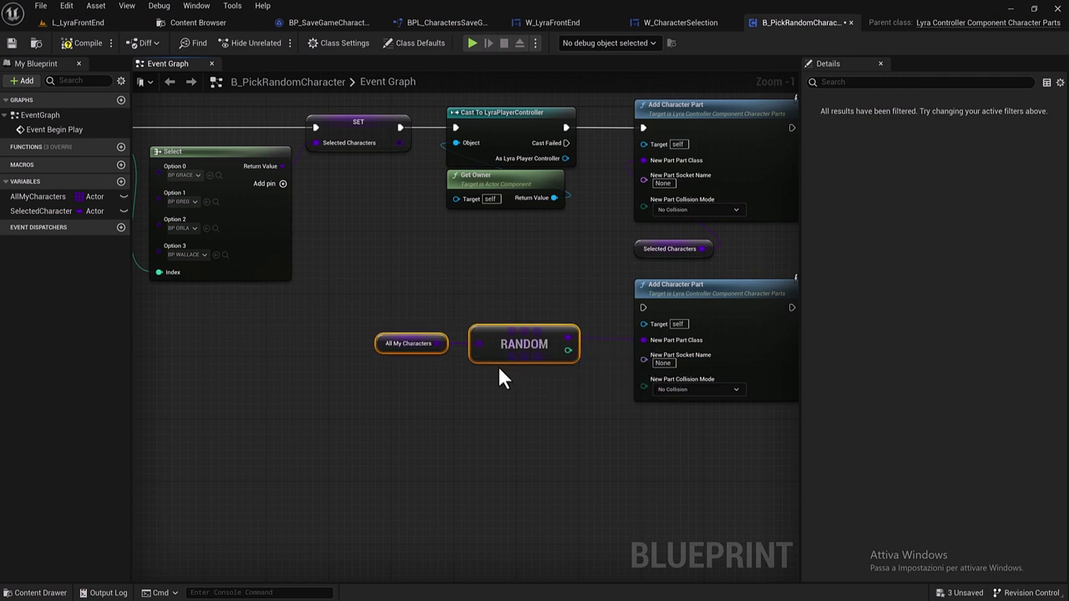
right_drag(497, 366, 398, 381)
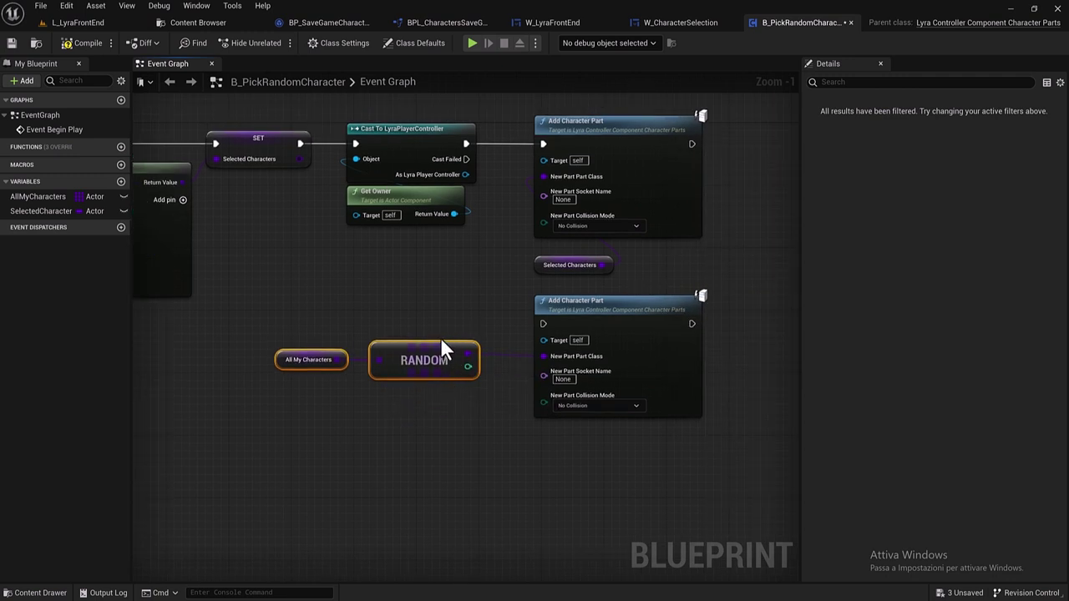
click(615, 389)
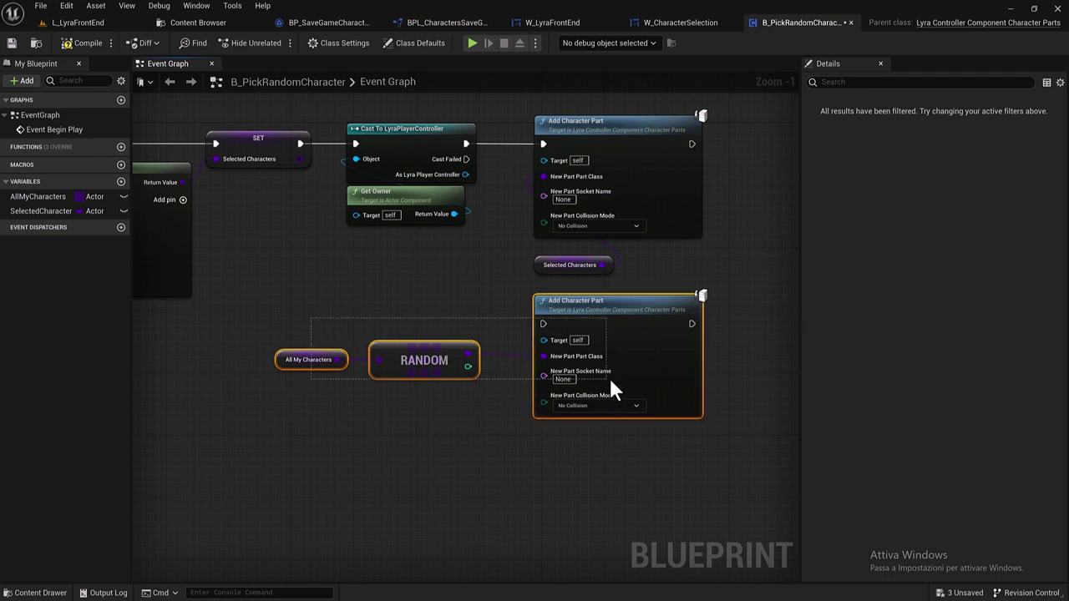
drag(594, 353, 592, 349)
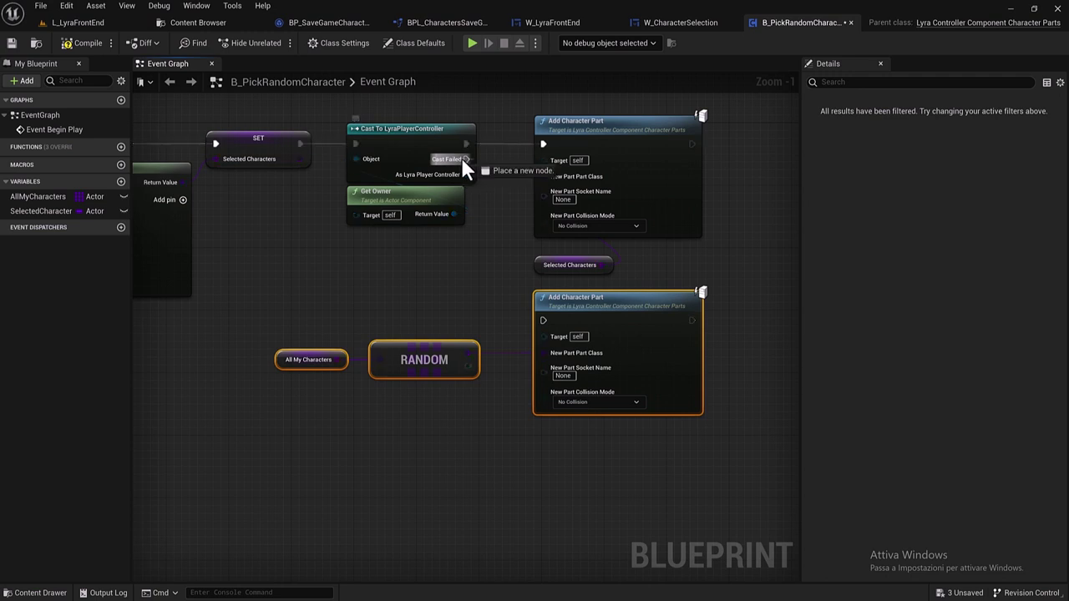
drag(464, 159, 544, 320)
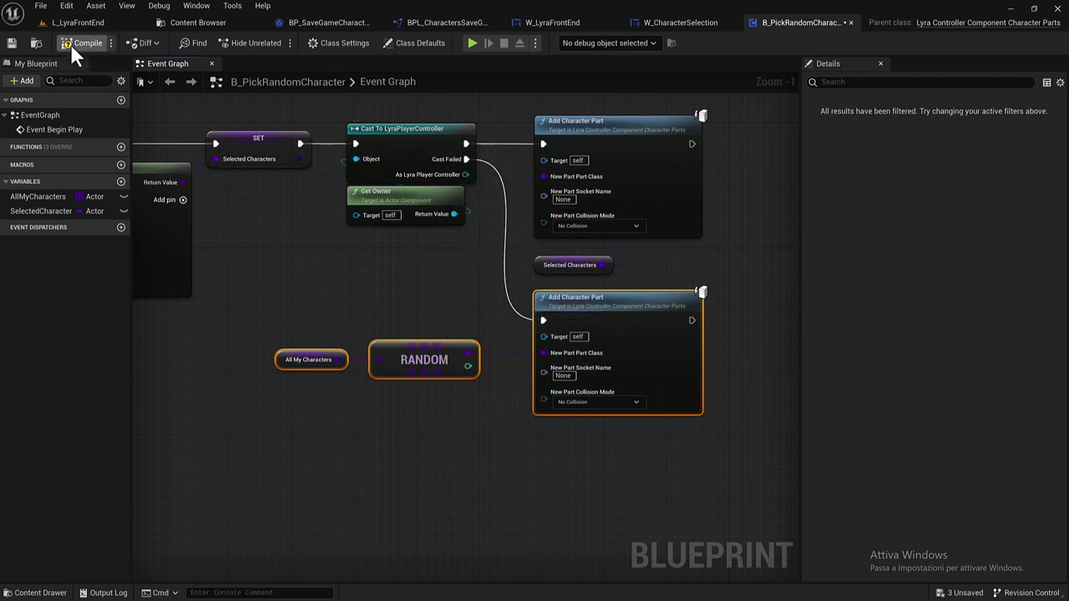
Save the blueprint again, then follow the Asset Check link to B_PickRandomCharacter in Characters/Cosmetics.
click(12, 42)
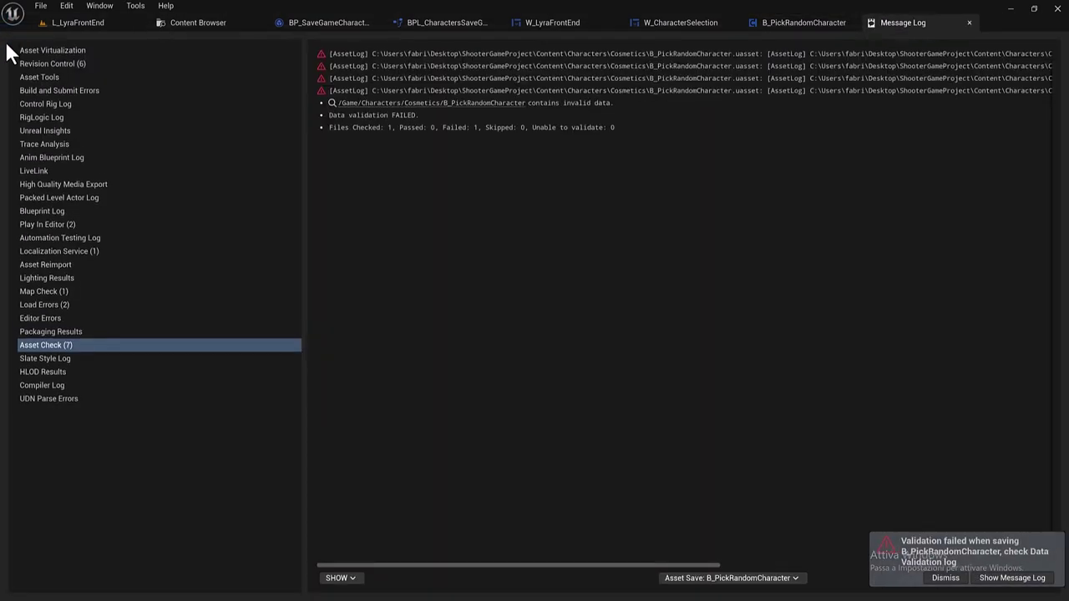
click(969, 22)
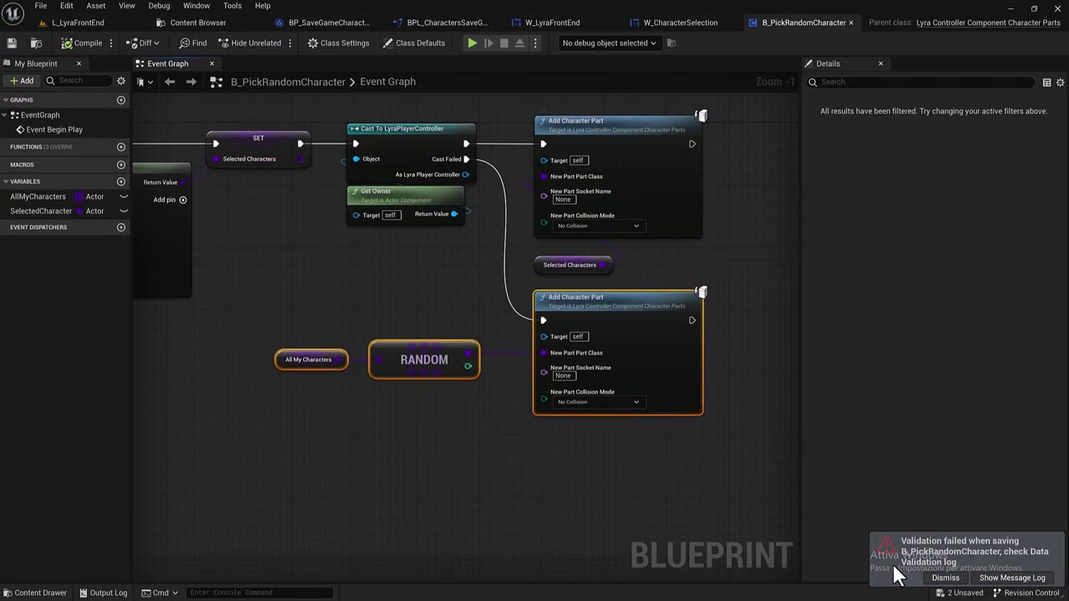
right_drag(365, 254, 420, 279)
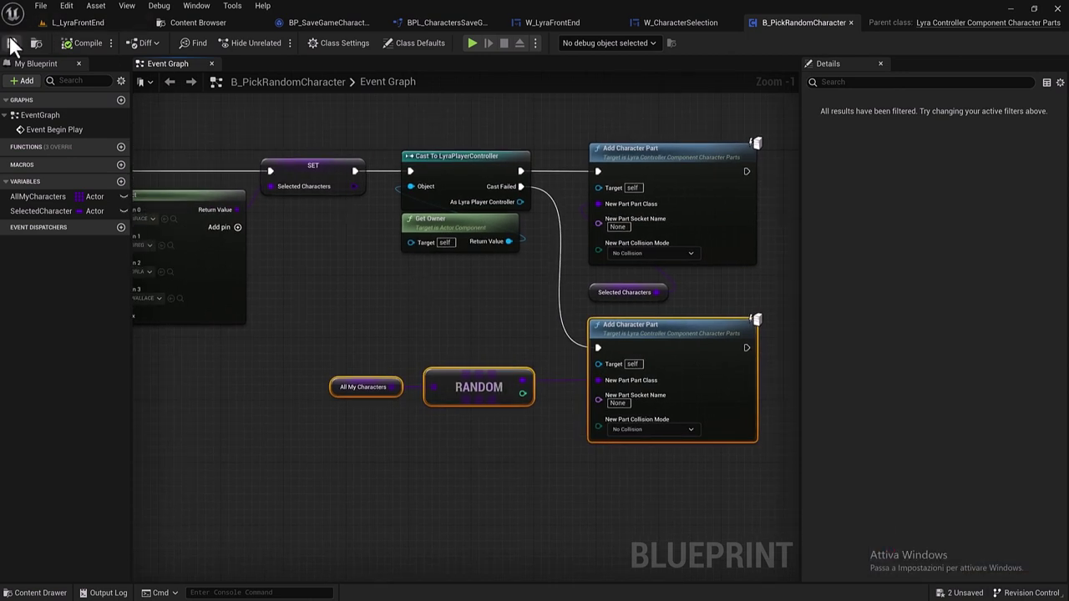
click(11, 41)
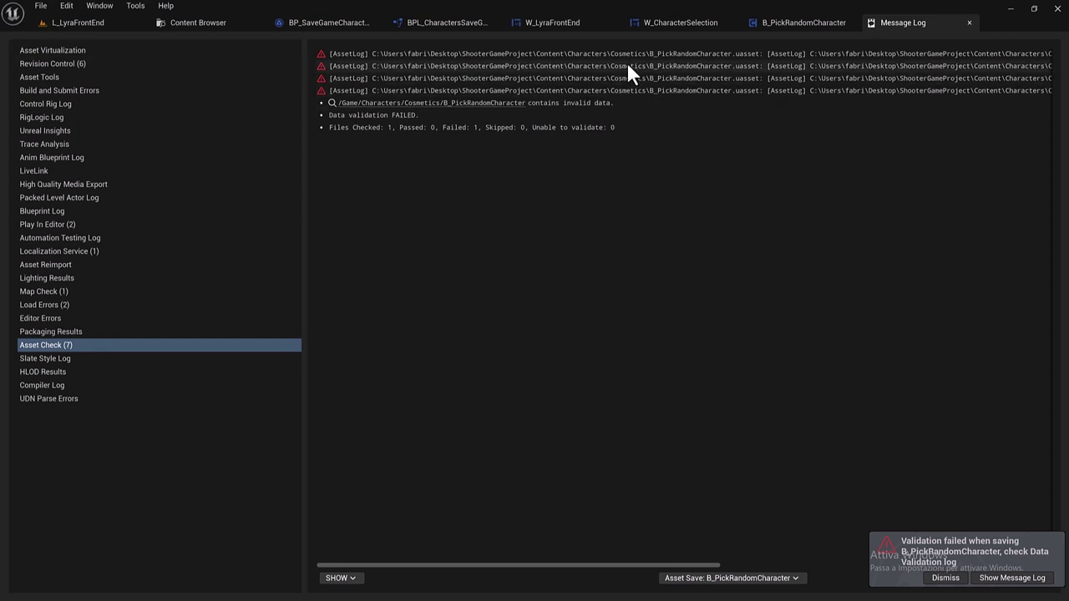
drag(681, 565, 1055, 550)
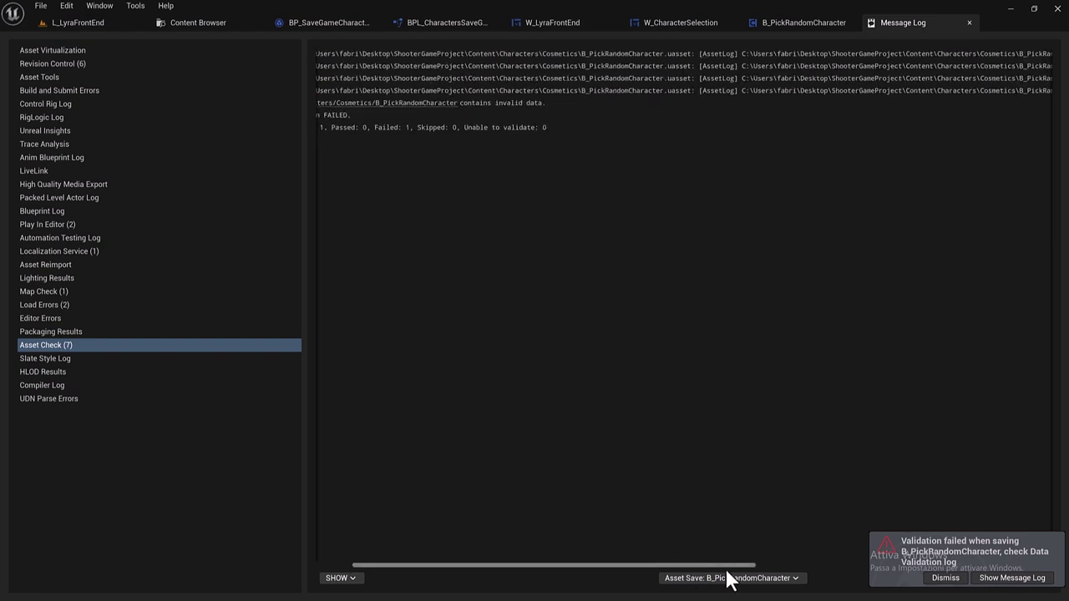
click(400, 105)
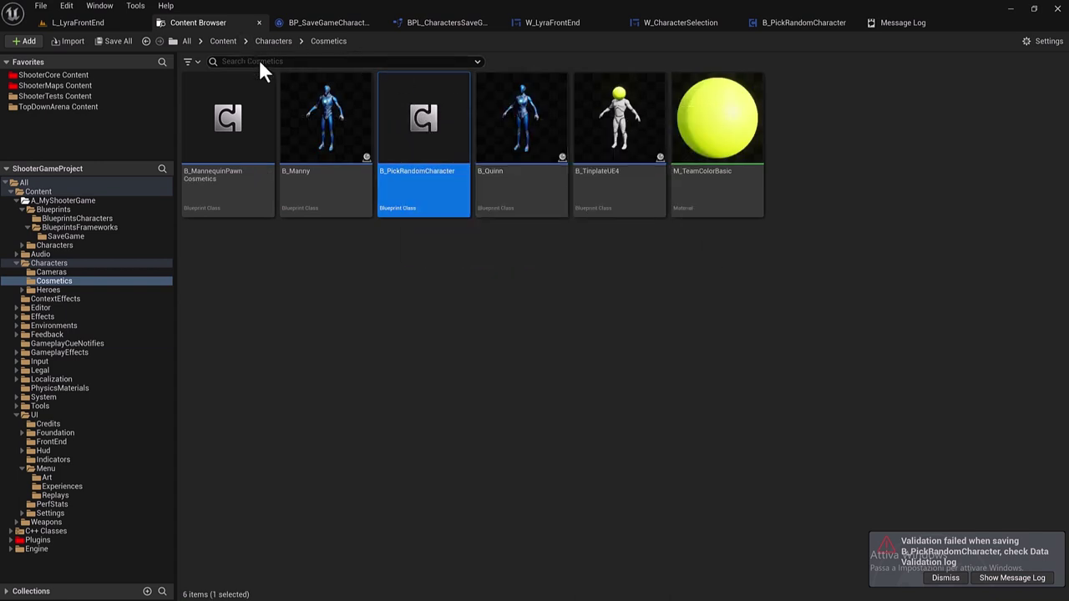
Switch to L_LyraFrontEnd, close the Message Log, and play the level in the editor.
click(102, 21)
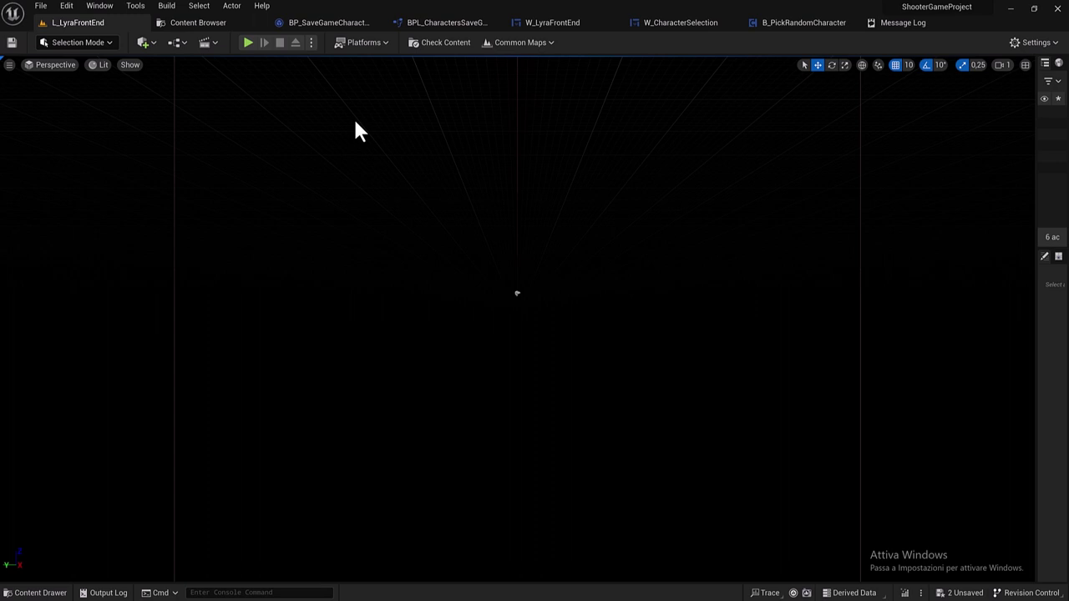
click(967, 21)
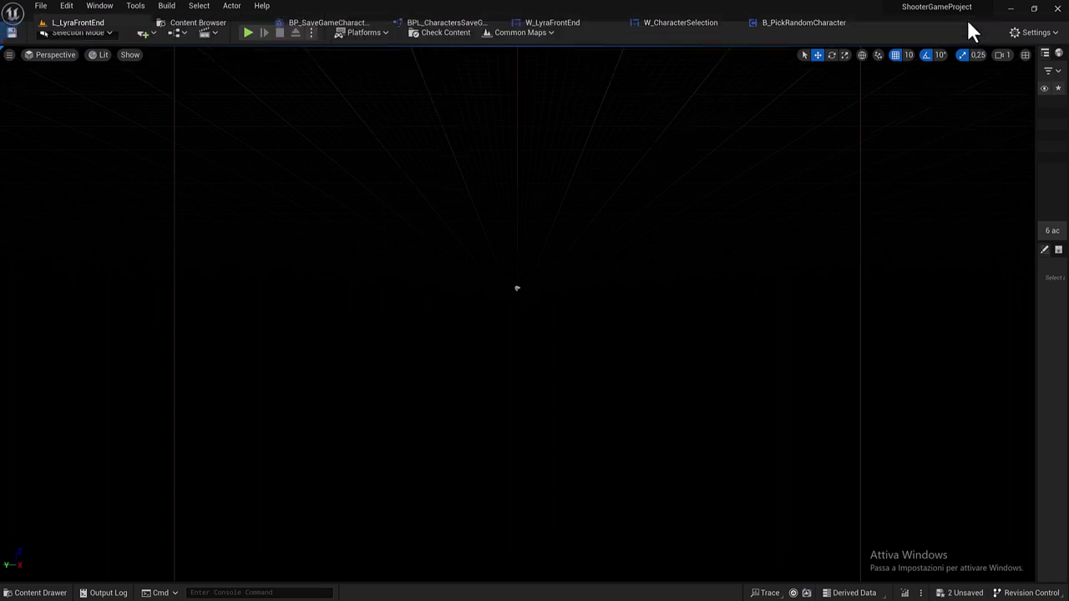
click(248, 43)
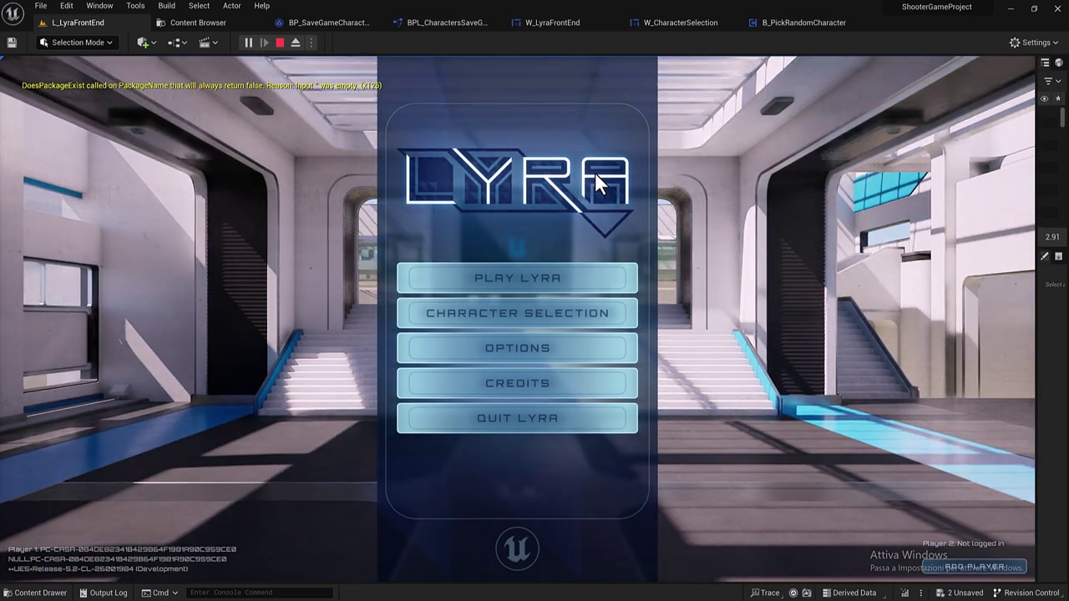
Restart the play session, review the Grace, Greg, Orla and Wallace cards, then return to the main menu.
click(280, 43)
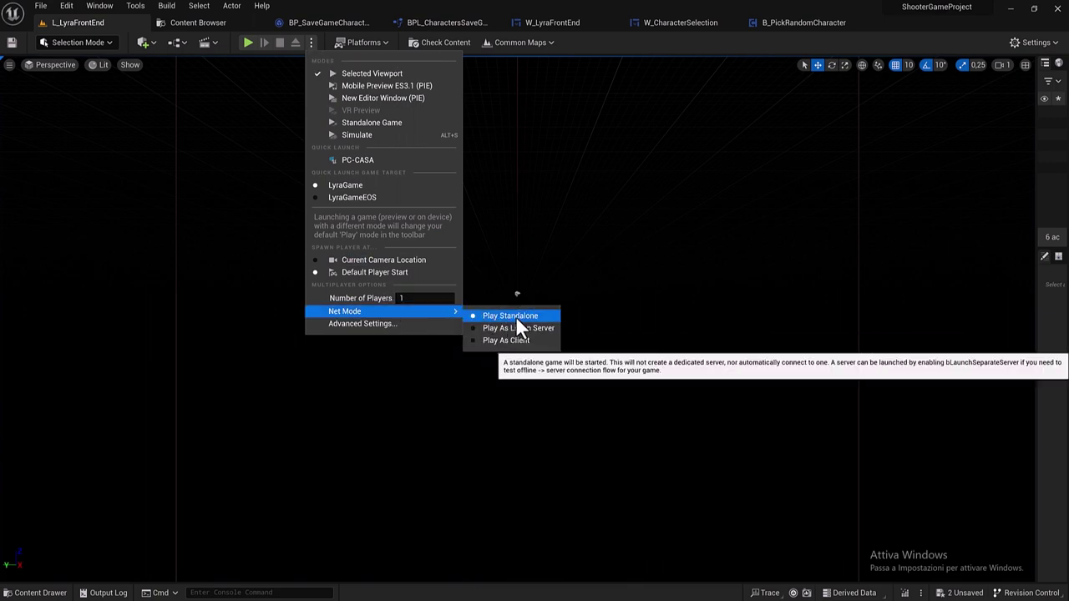
click(247, 42)
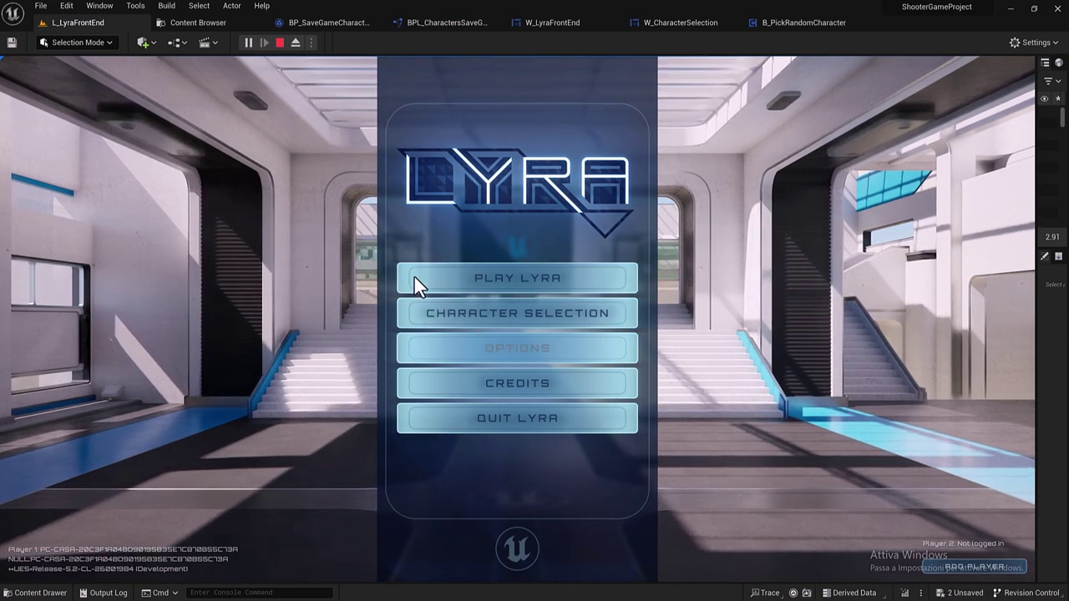
click(518, 312)
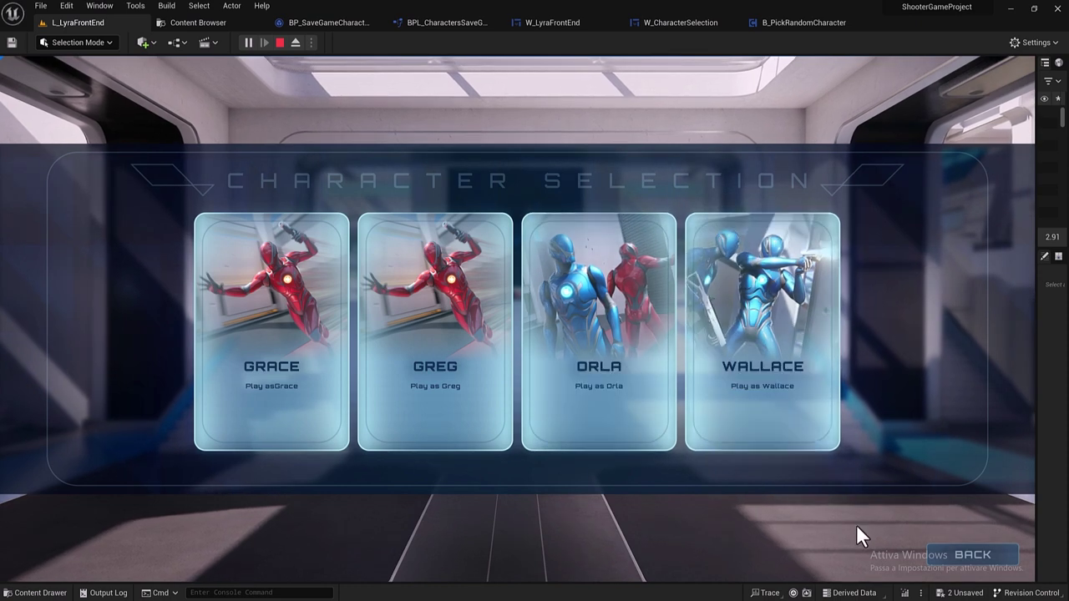
click(972, 552)
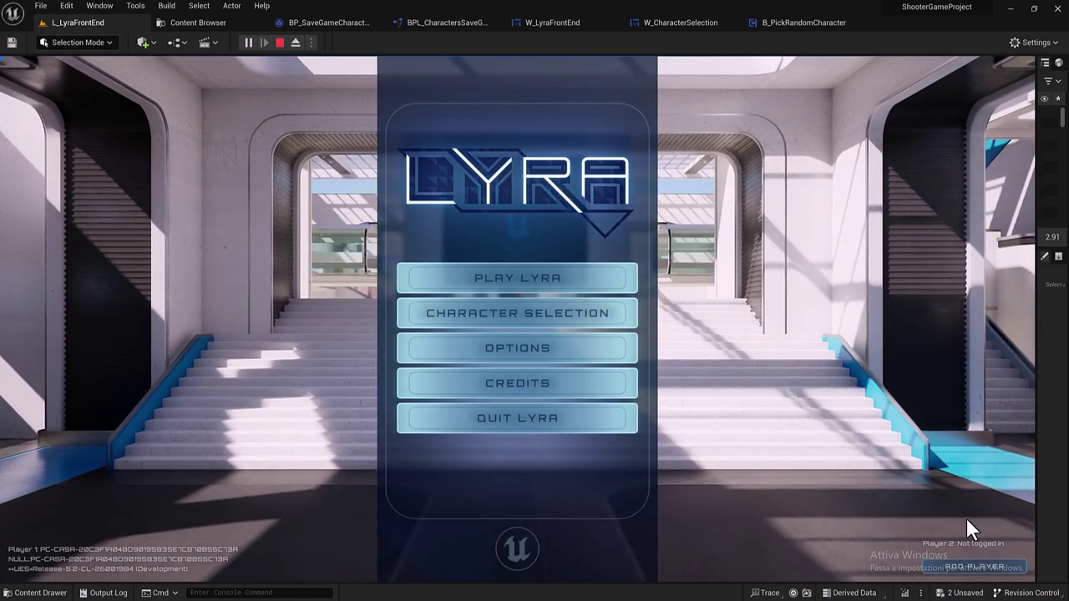
Host a new Elimination match with AI combatants disabled.
click(475, 287)
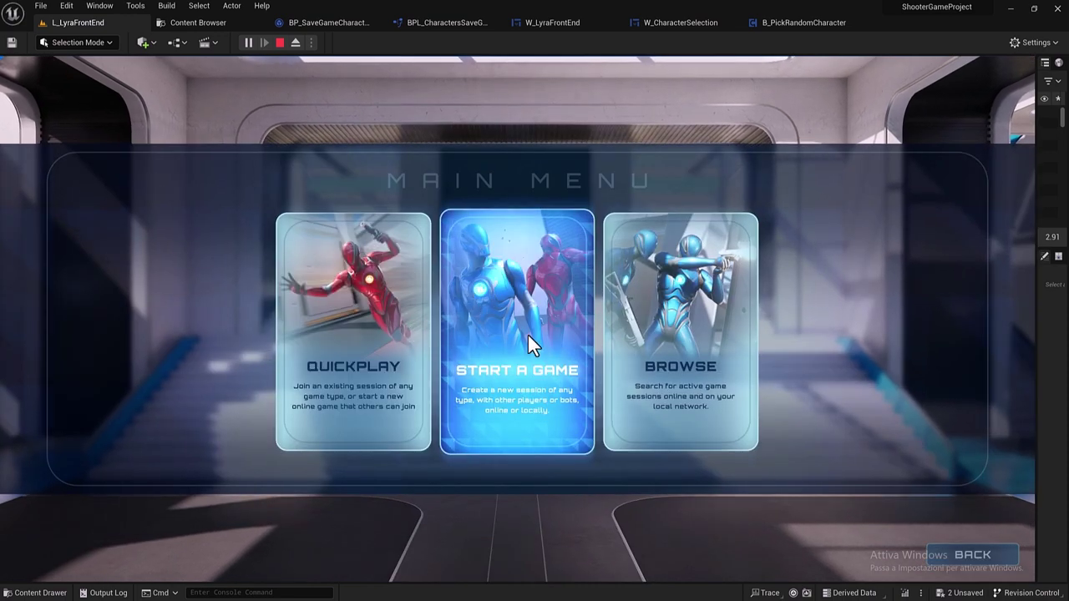
click(528, 332)
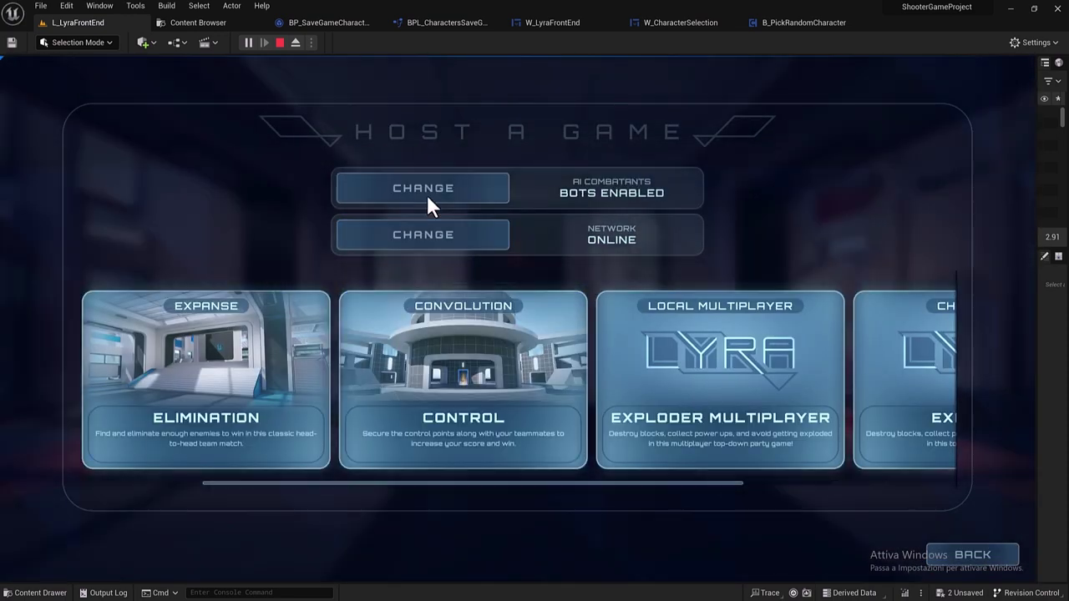
click(427, 195)
click(247, 355)
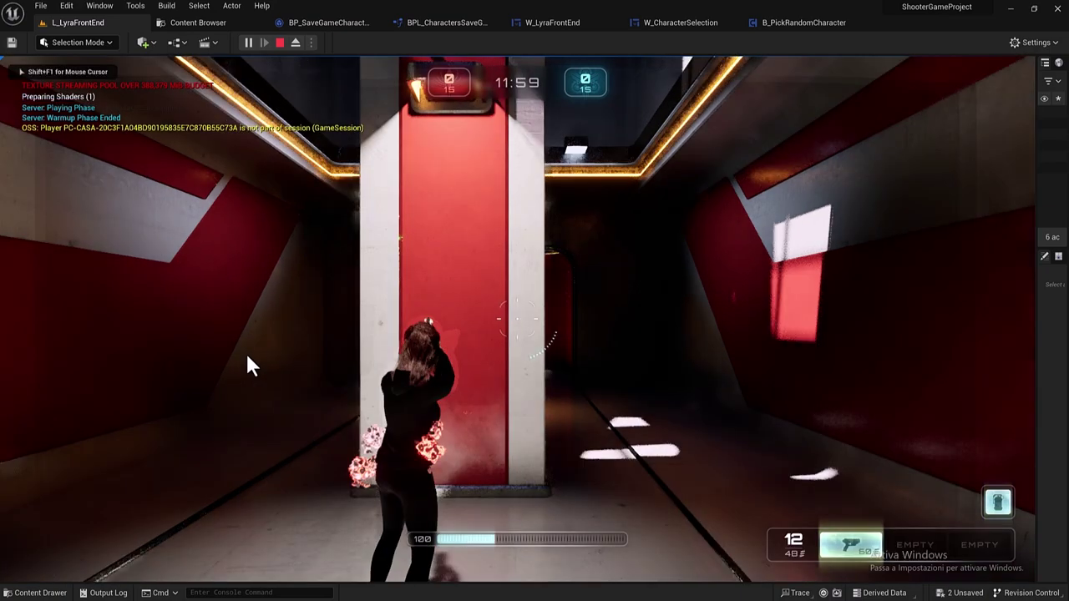
Fire the pistol at a wall briefly, then quit the match back to the main menu.
click(247, 357)
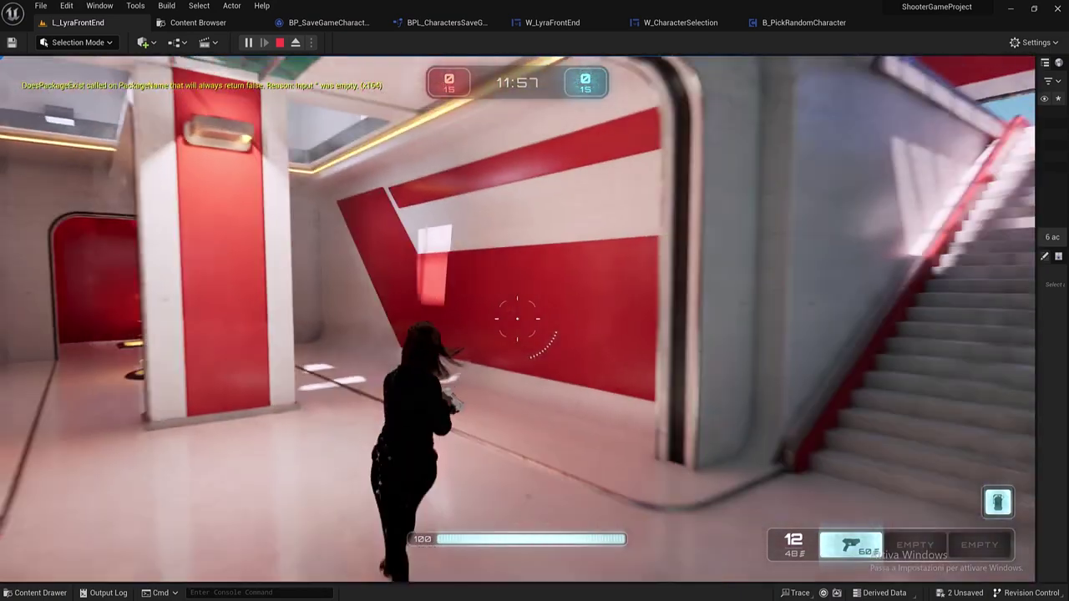
click(518, 318)
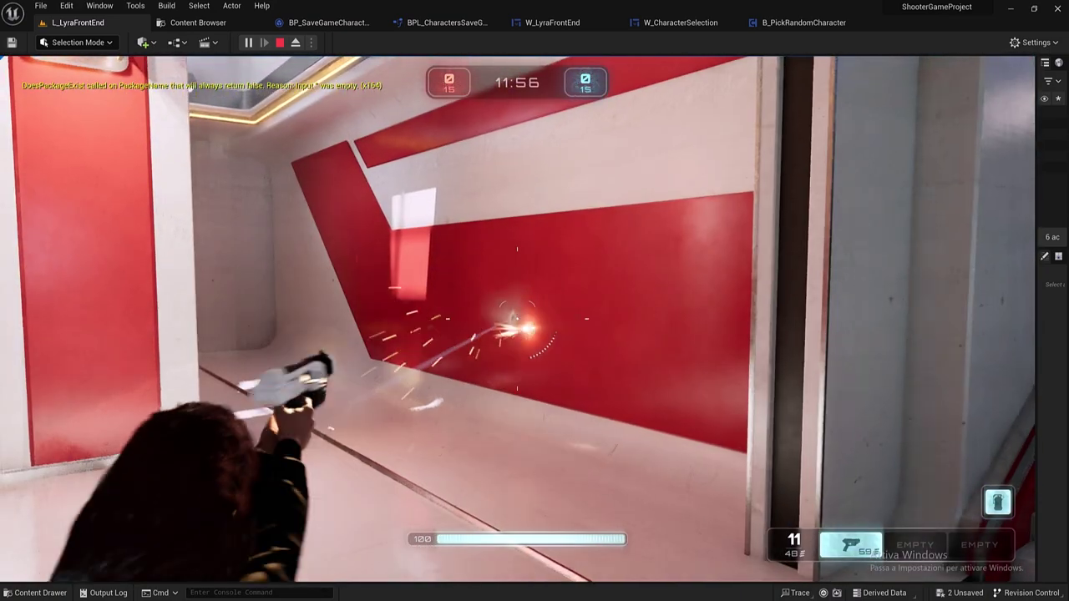
click(518, 318)
click(518, 317)
click(518, 317)
key(Escape)
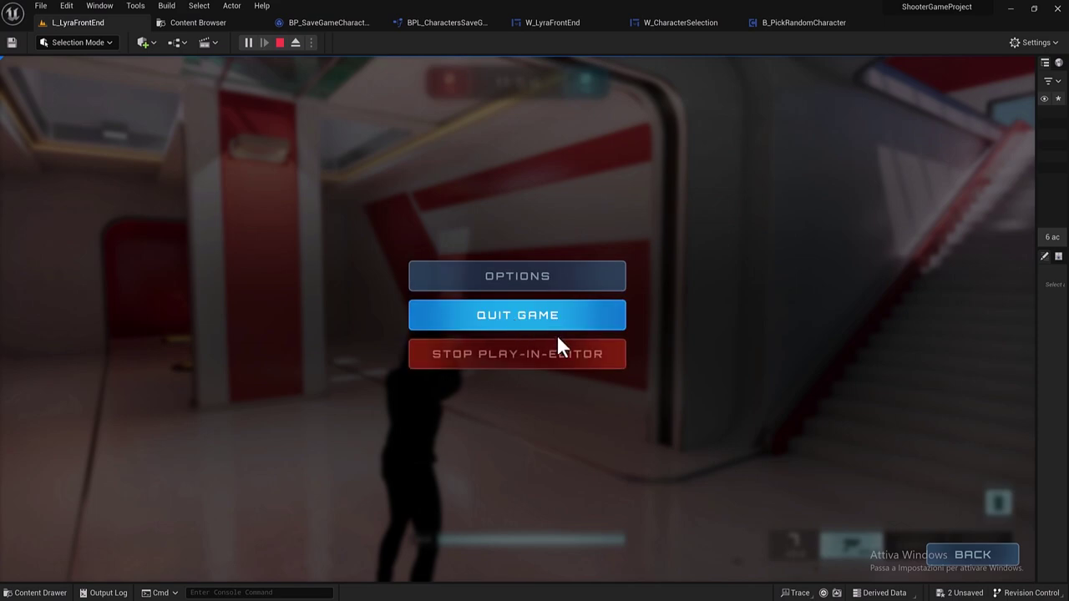
click(539, 322)
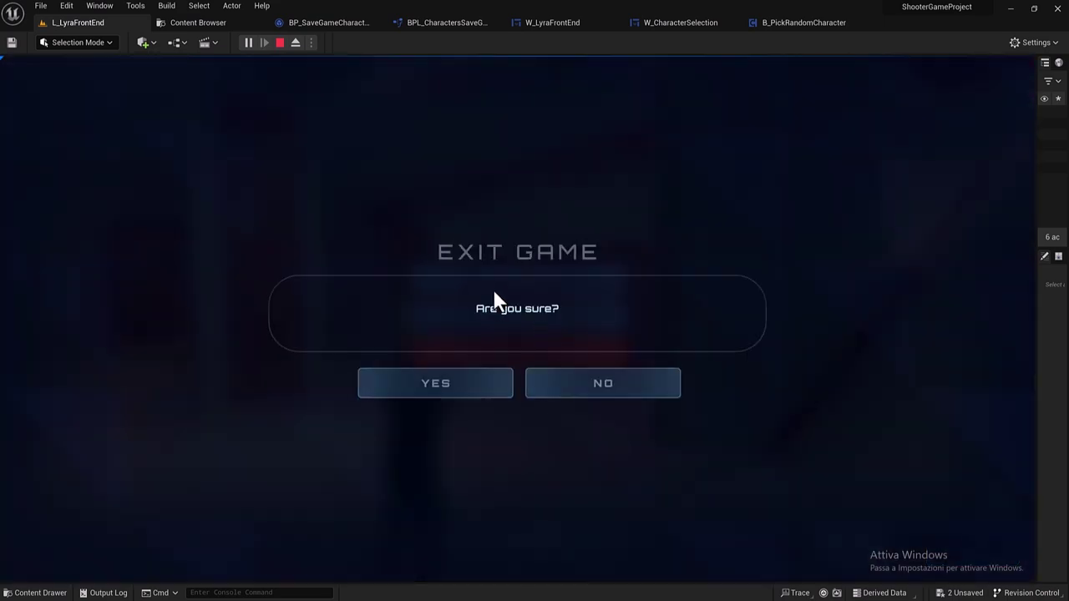
click(466, 383)
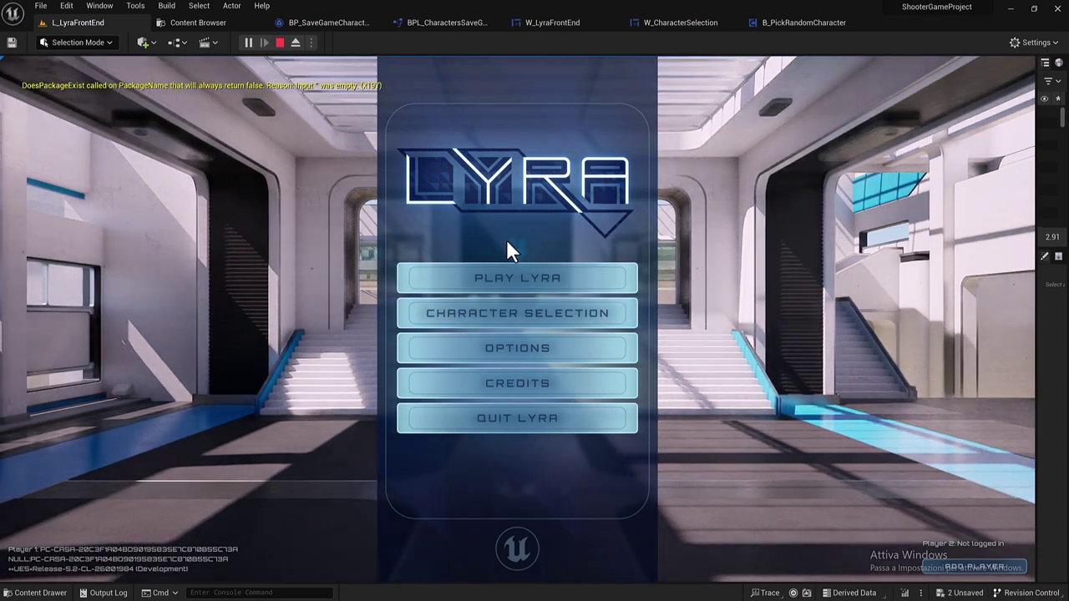
Pick Greg as the character and launch a Control match on Convolution.
click(504, 315)
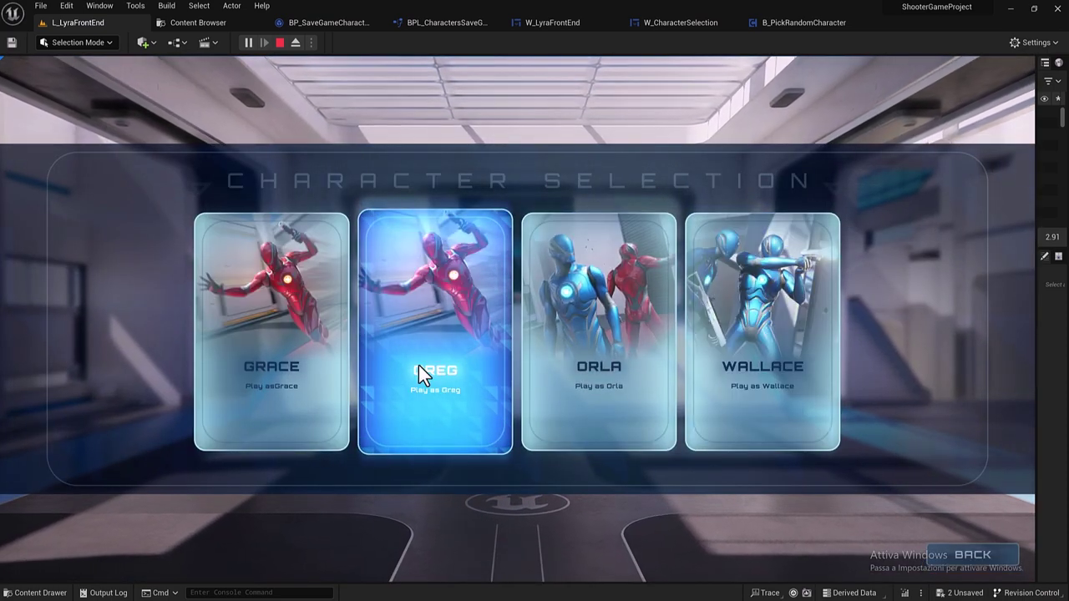
click(933, 556)
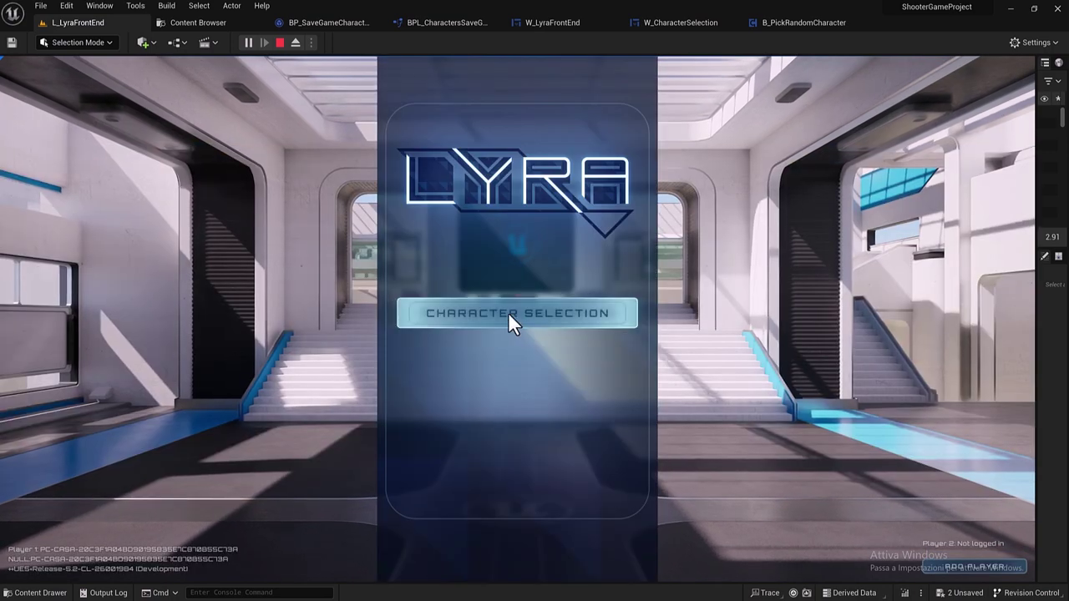
click(473, 273)
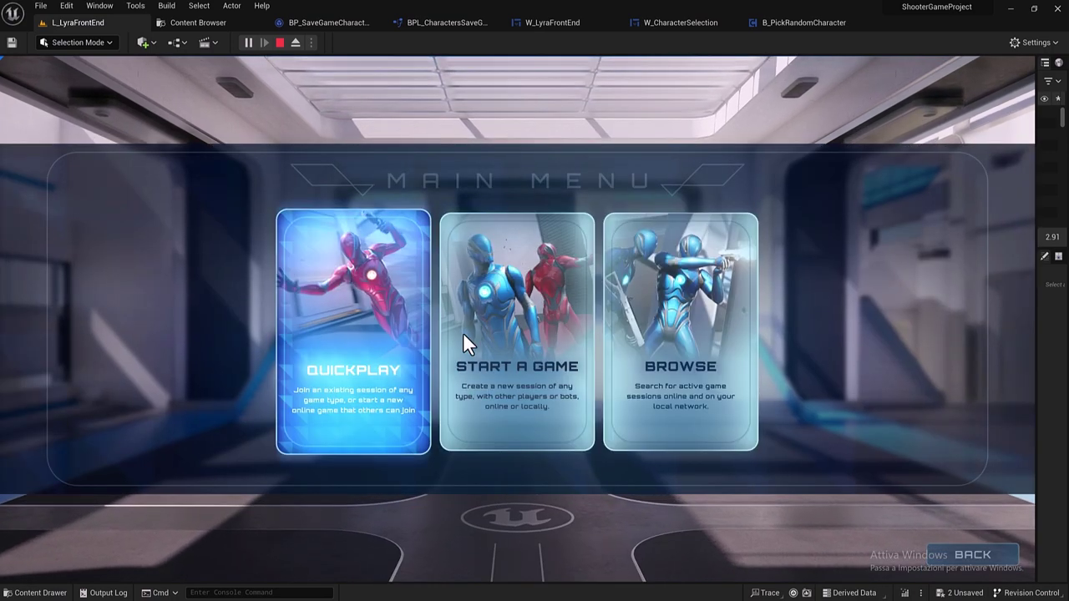
click(461, 340)
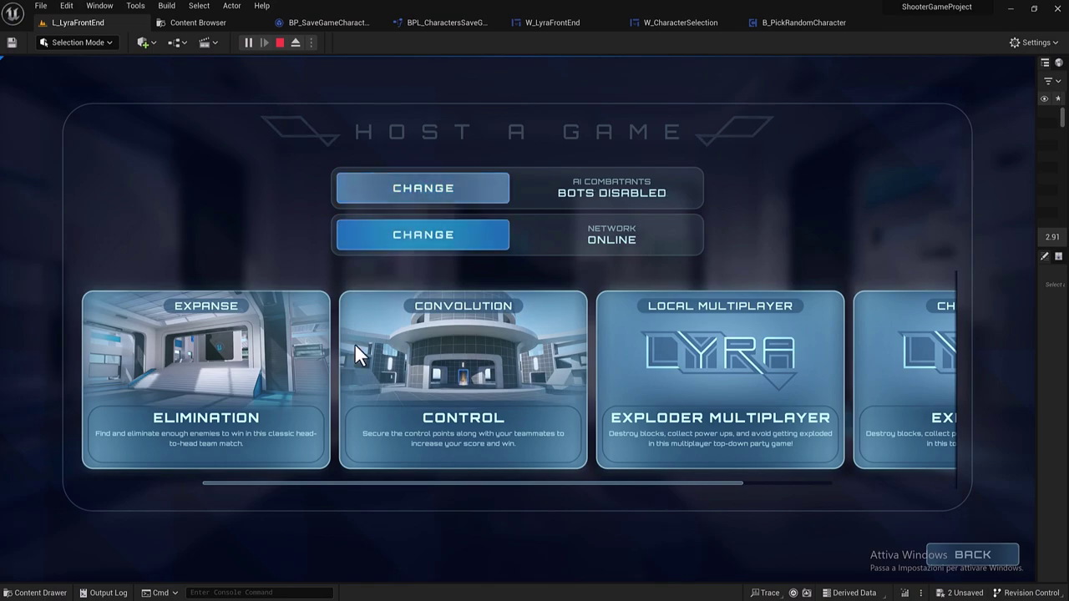
click(354, 343)
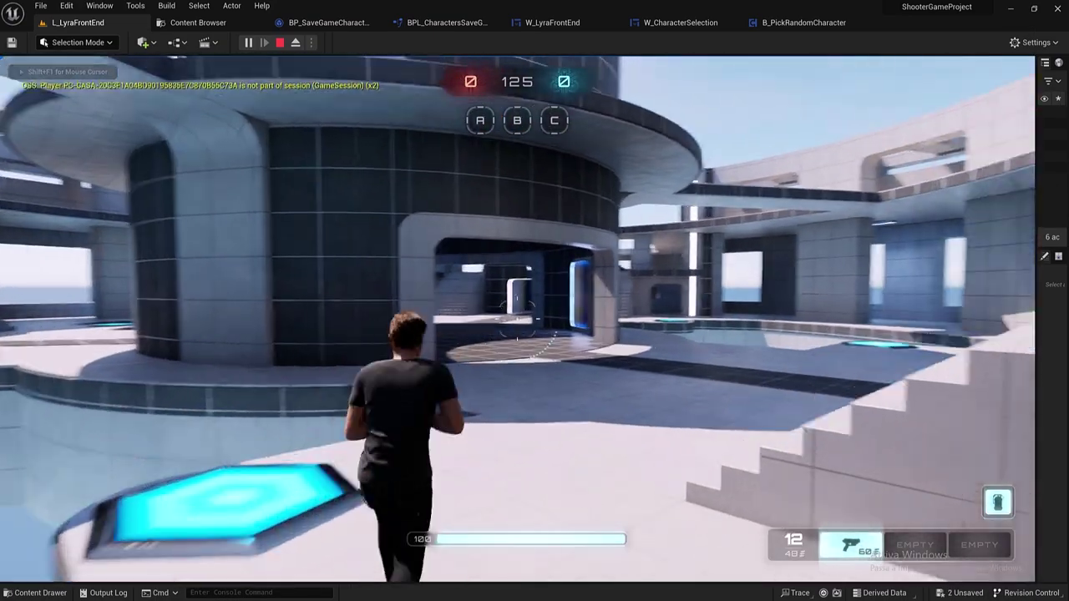
Run through the circular building, then stop the play-in-editor session.
key(w)
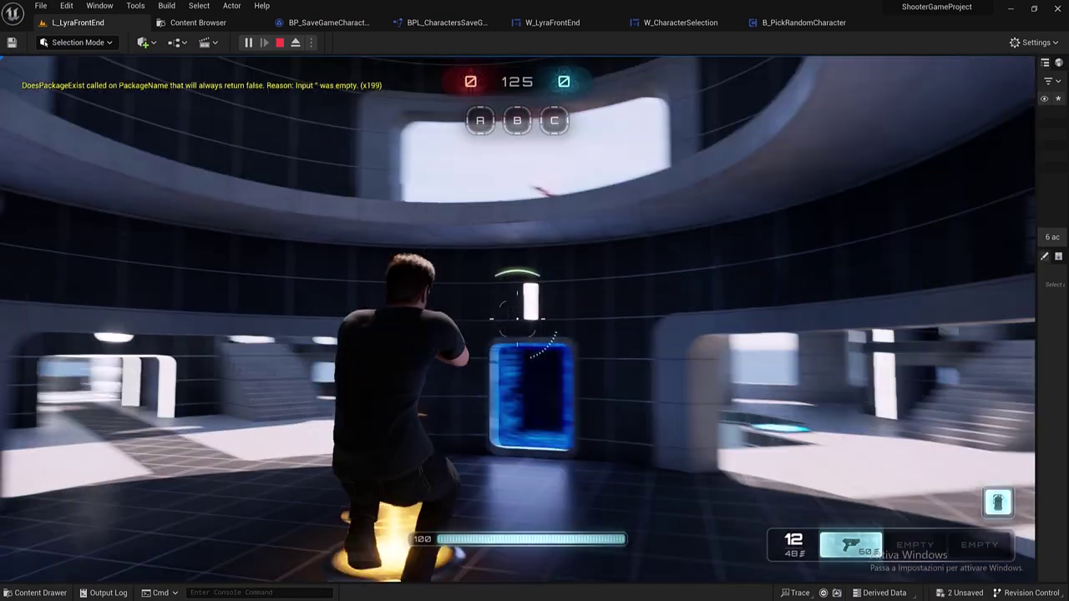
key(w)
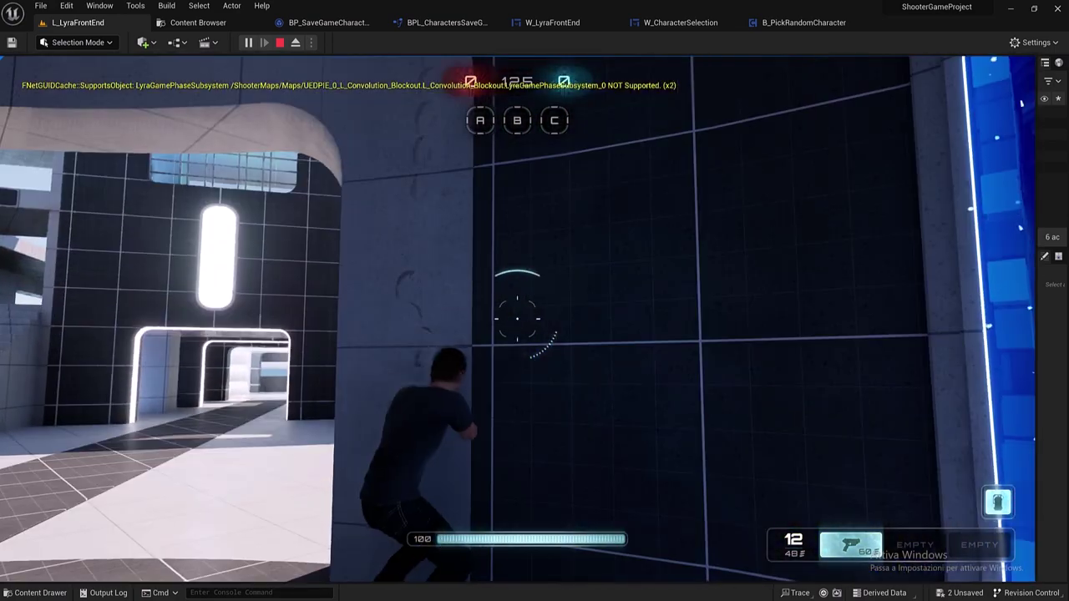
key(Escape)
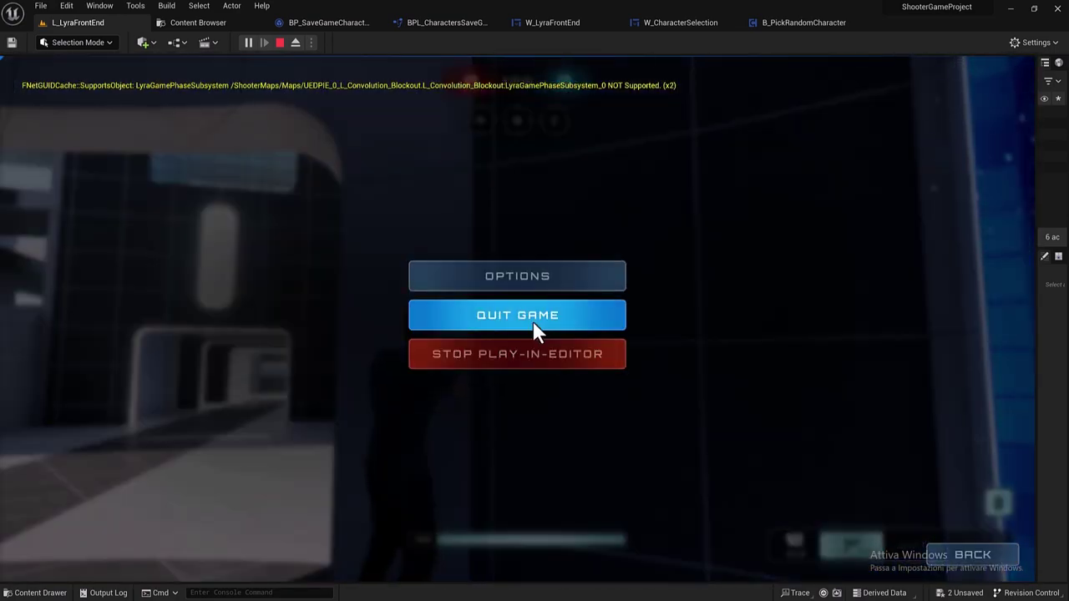
click(528, 351)
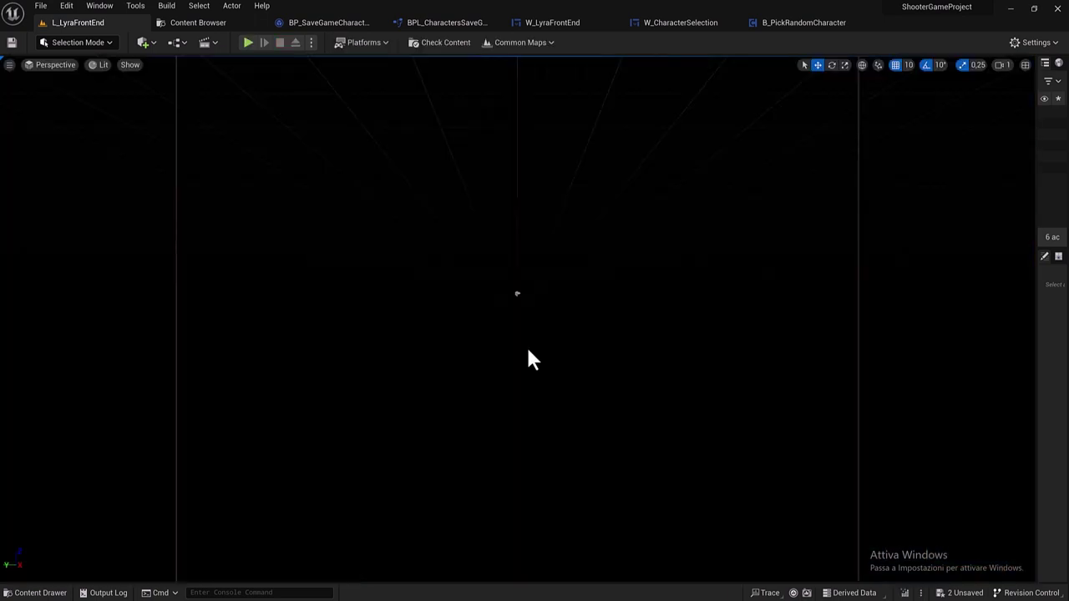
Set the play options to 2 players and choose a network mode.
click(311, 43)
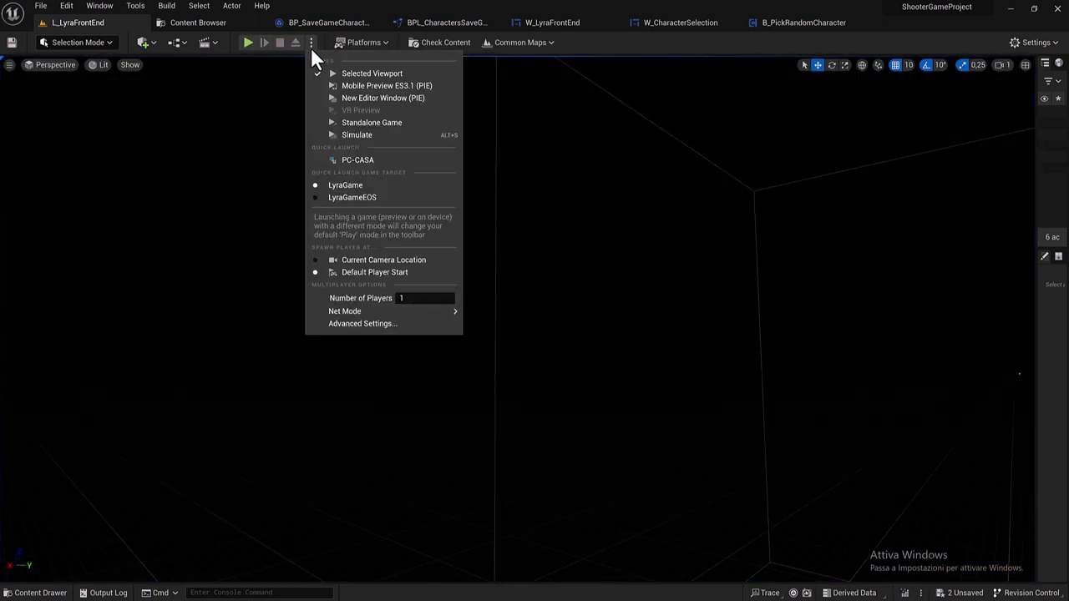
click(436, 298)
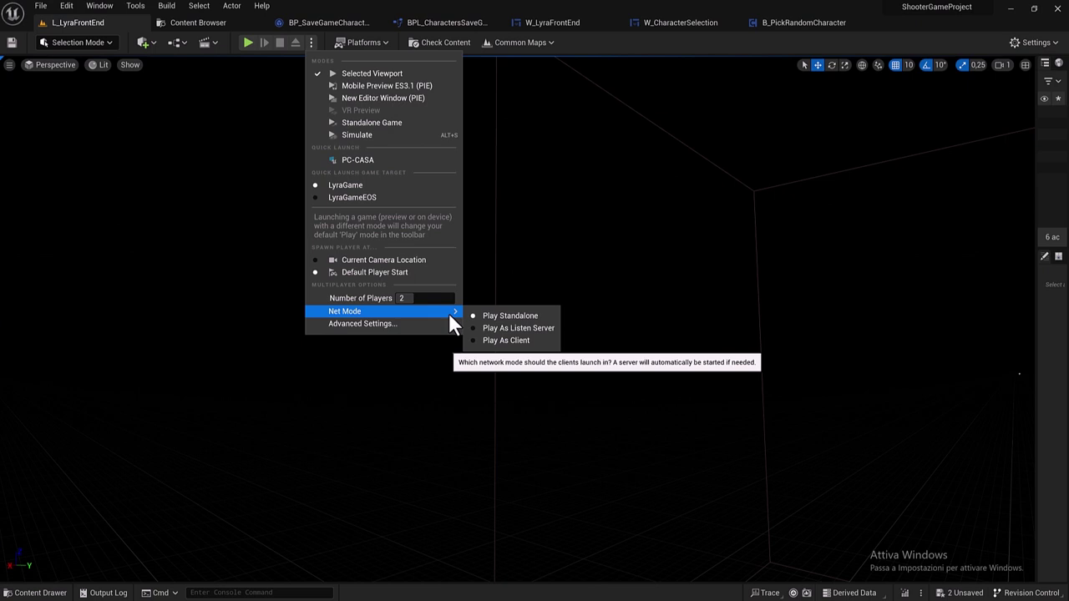
click(503, 340)
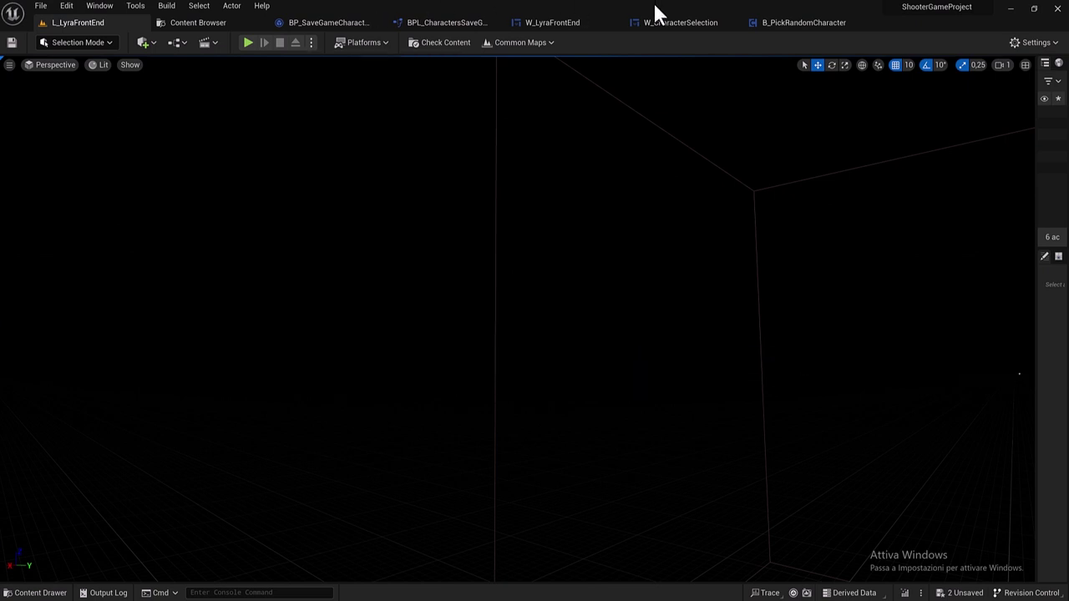
Launch the two-player preview from the B_PickRandomCharacter graph and arrange both game windows.
click(793, 27)
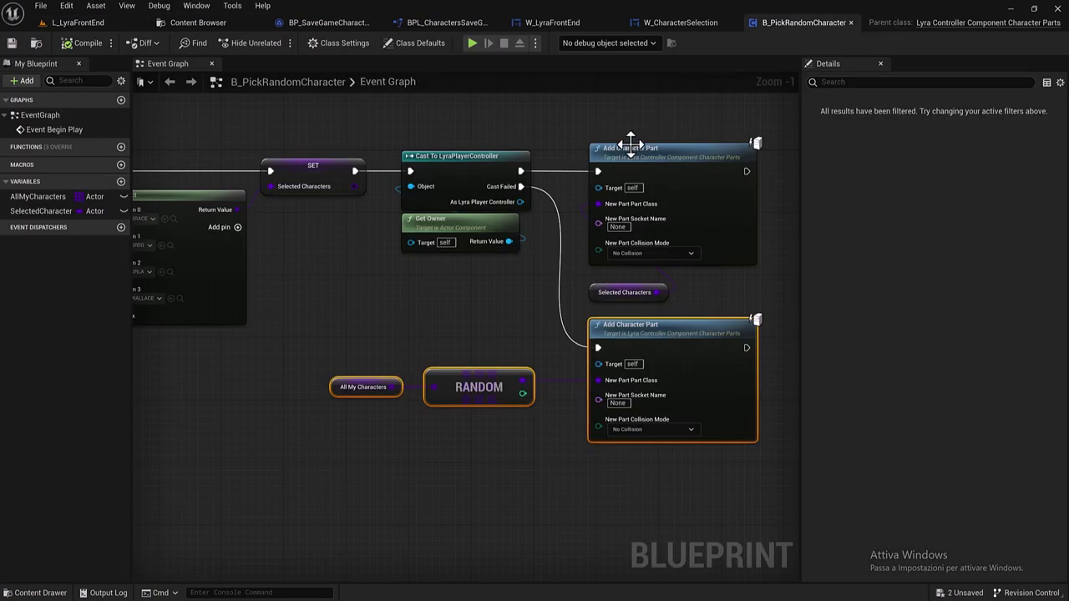
click(470, 43)
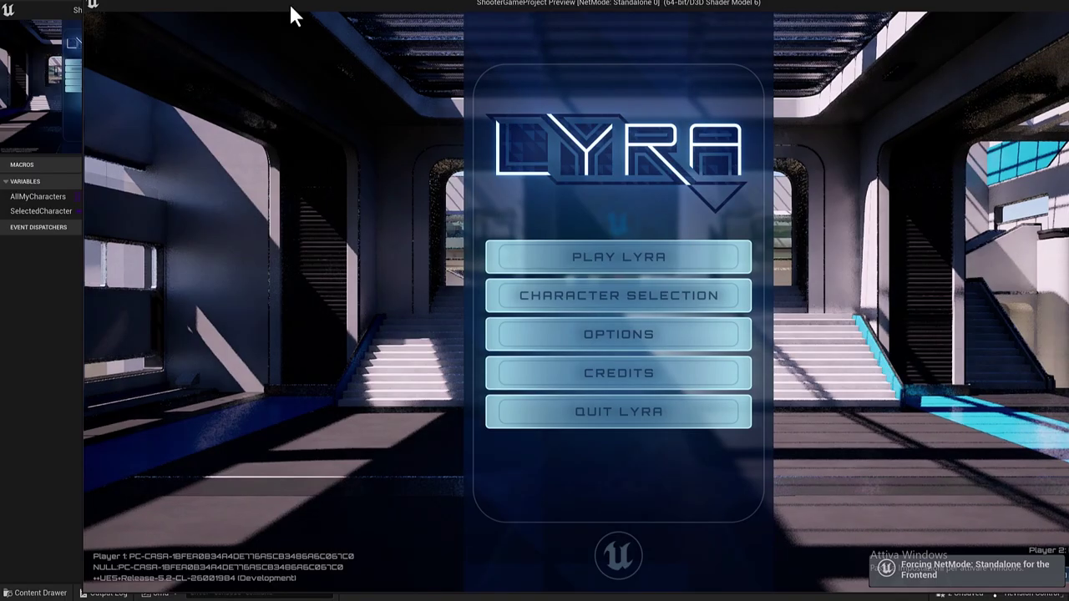
drag(288, 6, 509, 37)
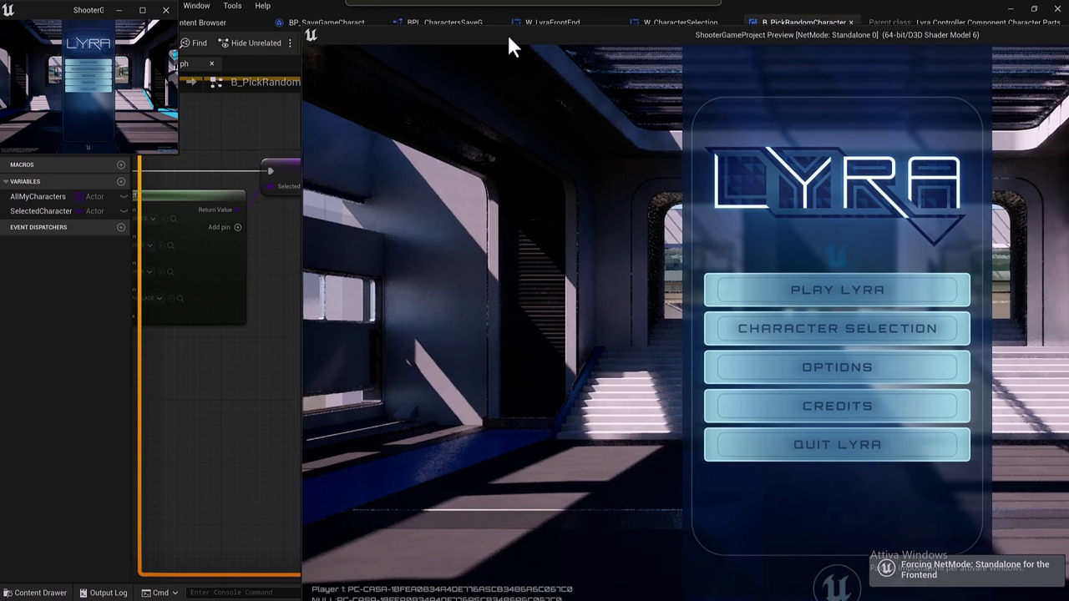
mouse_move(112, 133)
mouse_down()
mouse_move(18, 250)
mouse_move(3, 253)
mouse_up()
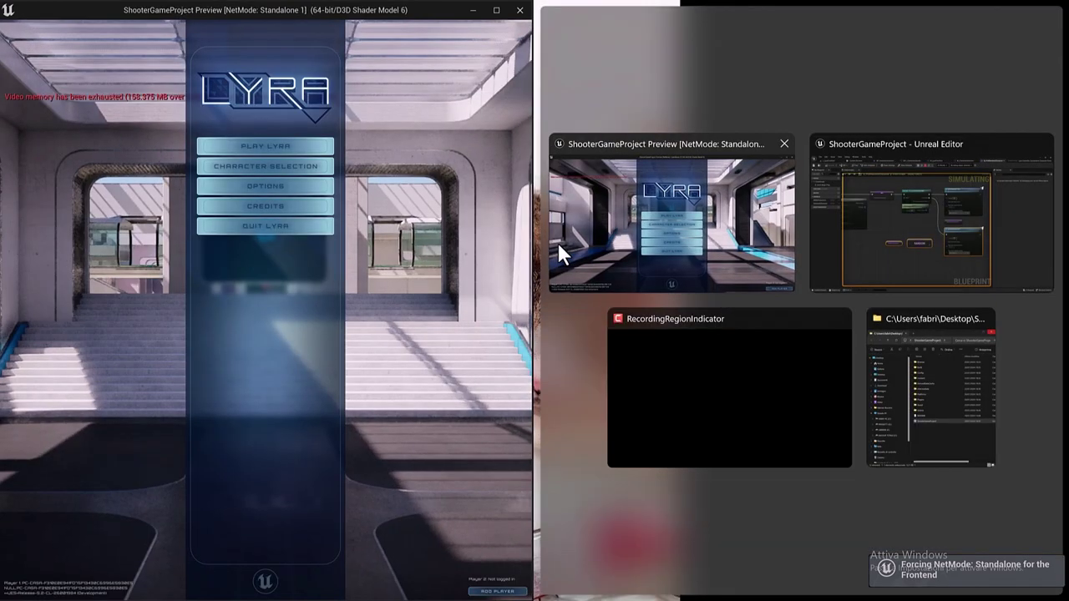
Place the second preview window beside the first and glance at character selection in the first.
click(558, 243)
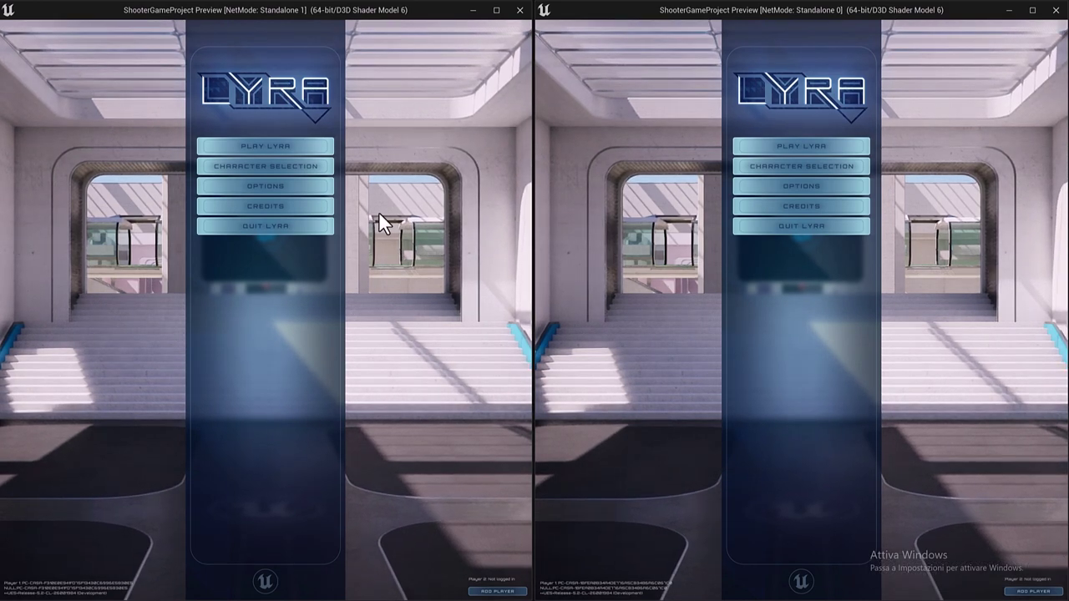
click(261, 164)
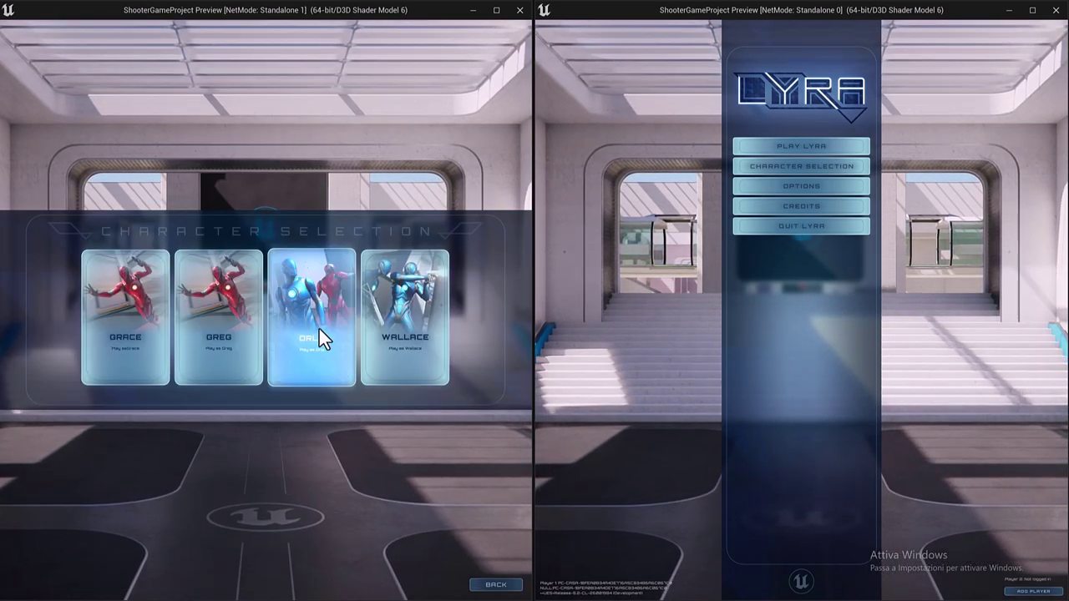
click(502, 586)
Host a bot-free Elimination match in the left window, then open Character Selection on the right.
click(274, 152)
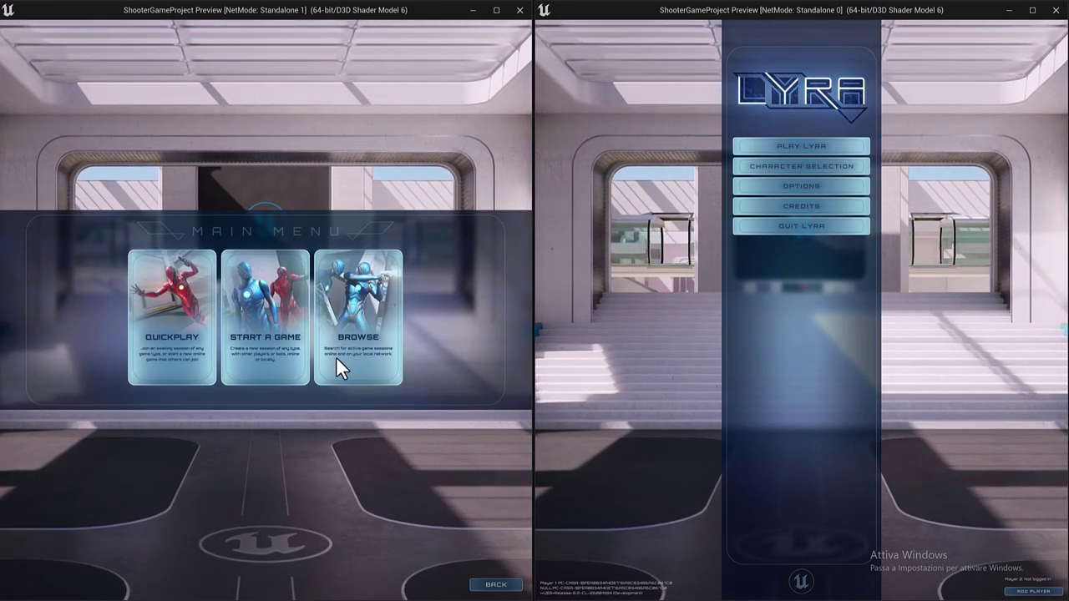
click(276, 320)
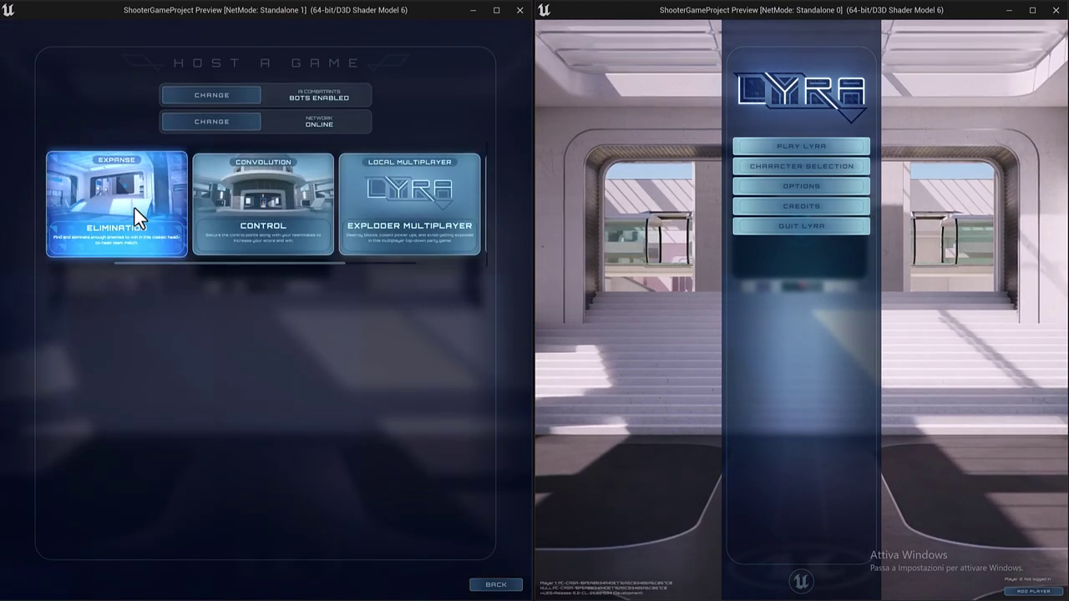
click(214, 100)
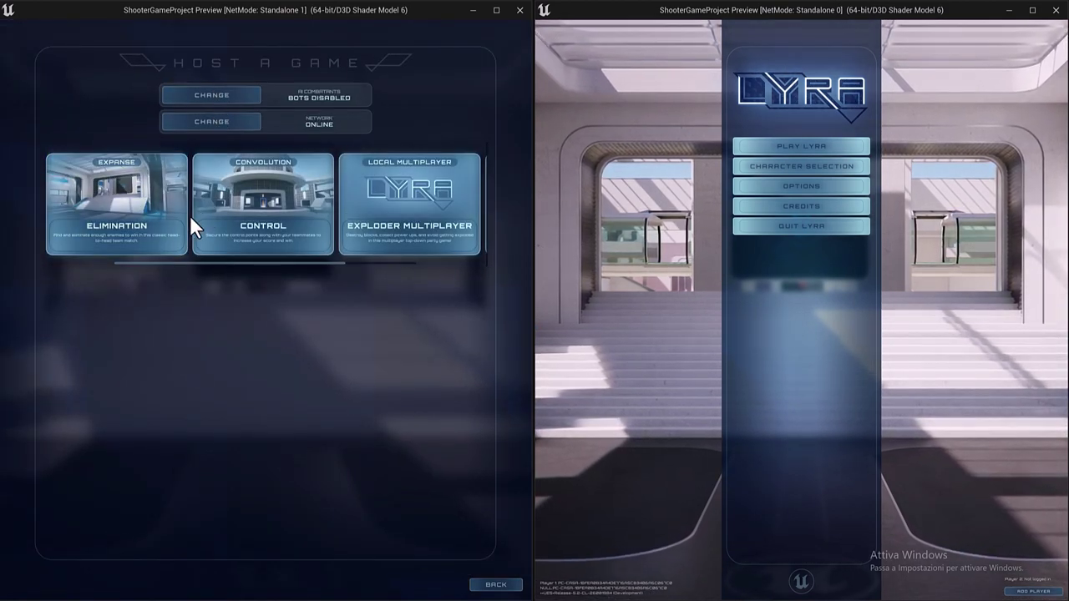
click(161, 233)
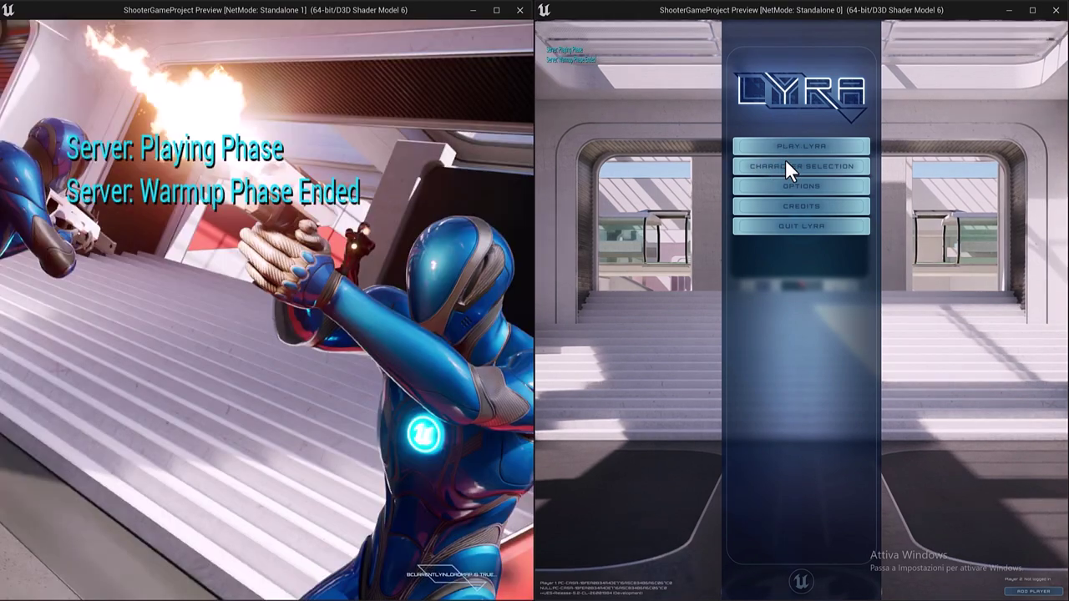
click(785, 163)
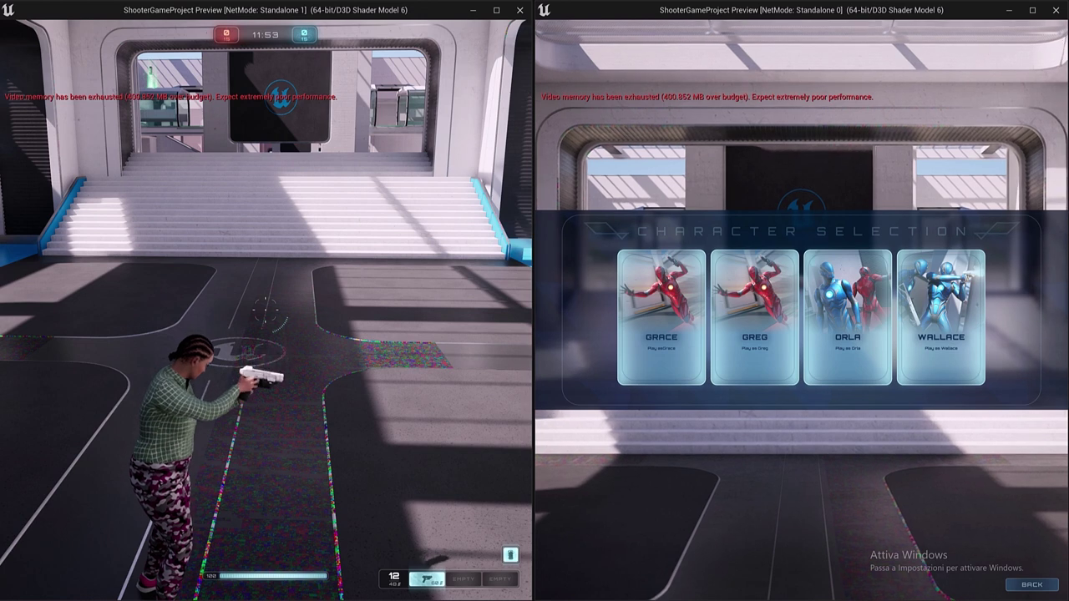
Restore the second window, leave character selection and view its hosting options with bots off.
key(super+Down)
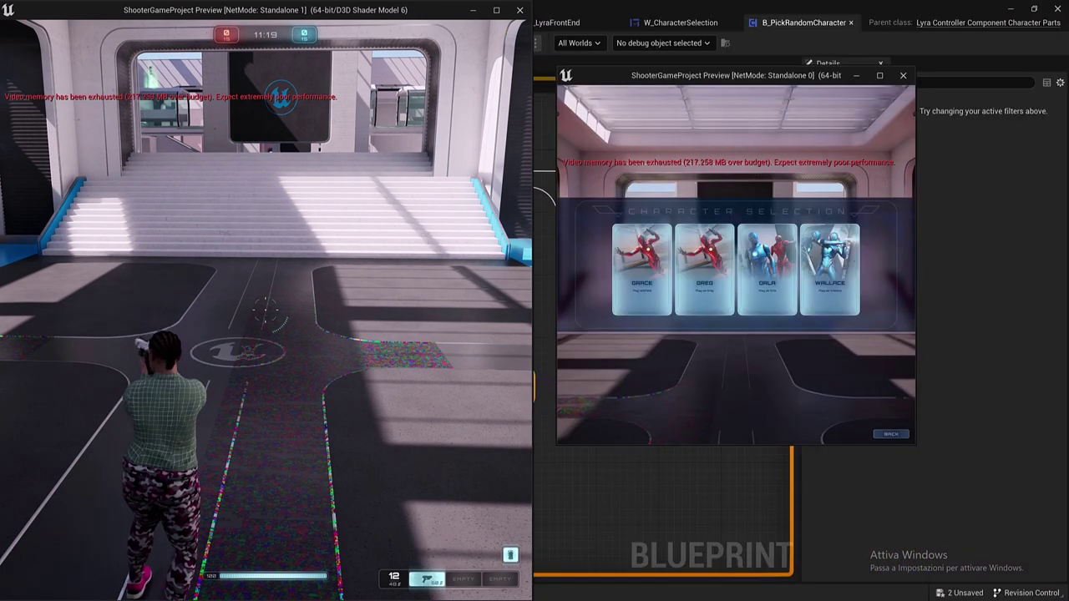
key(Escape)
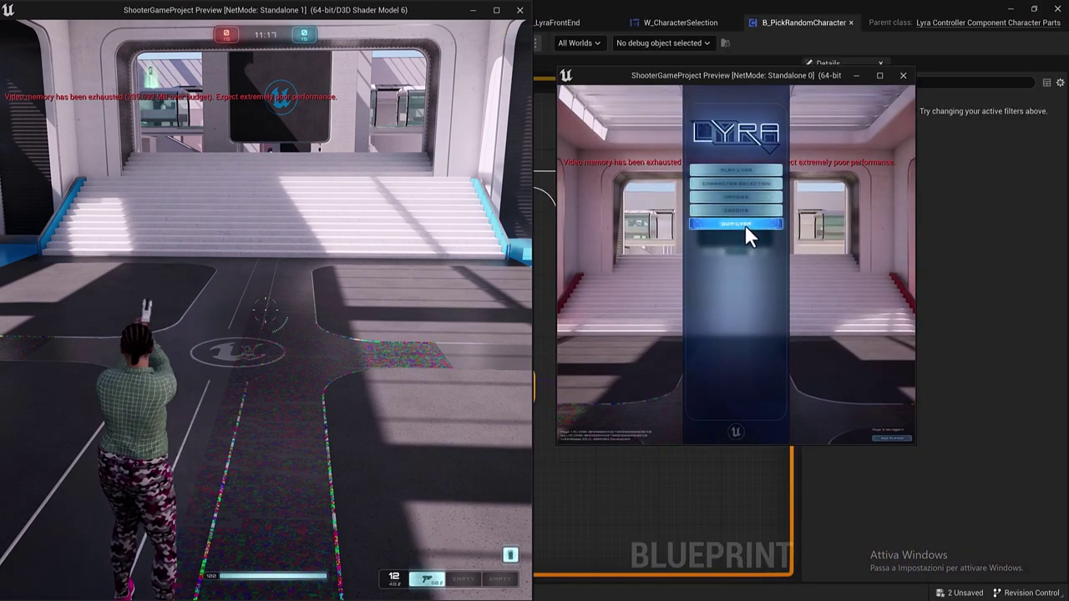
click(752, 170)
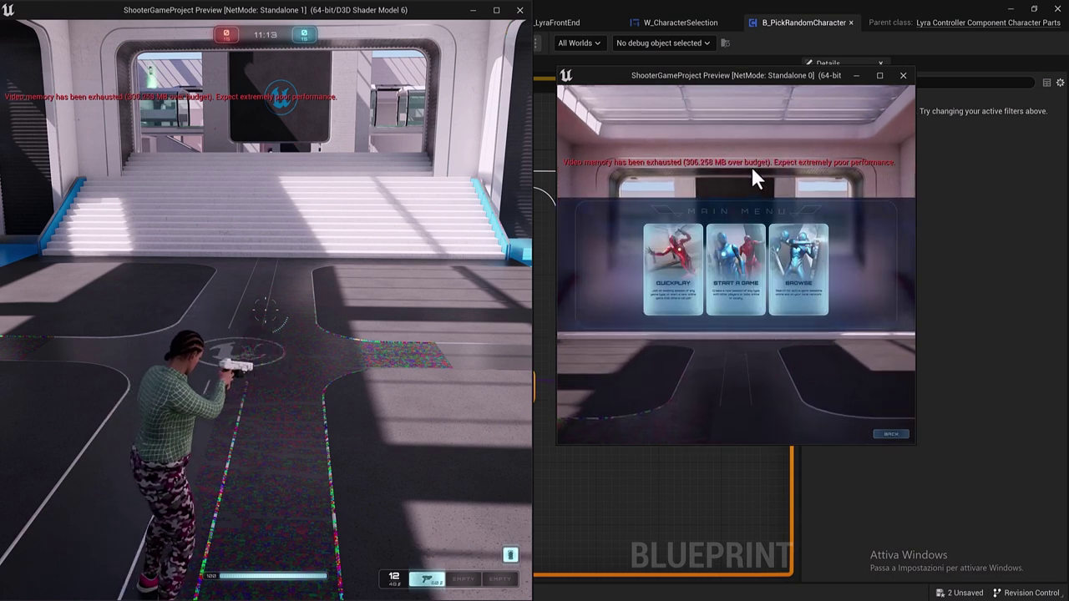
click(730, 268)
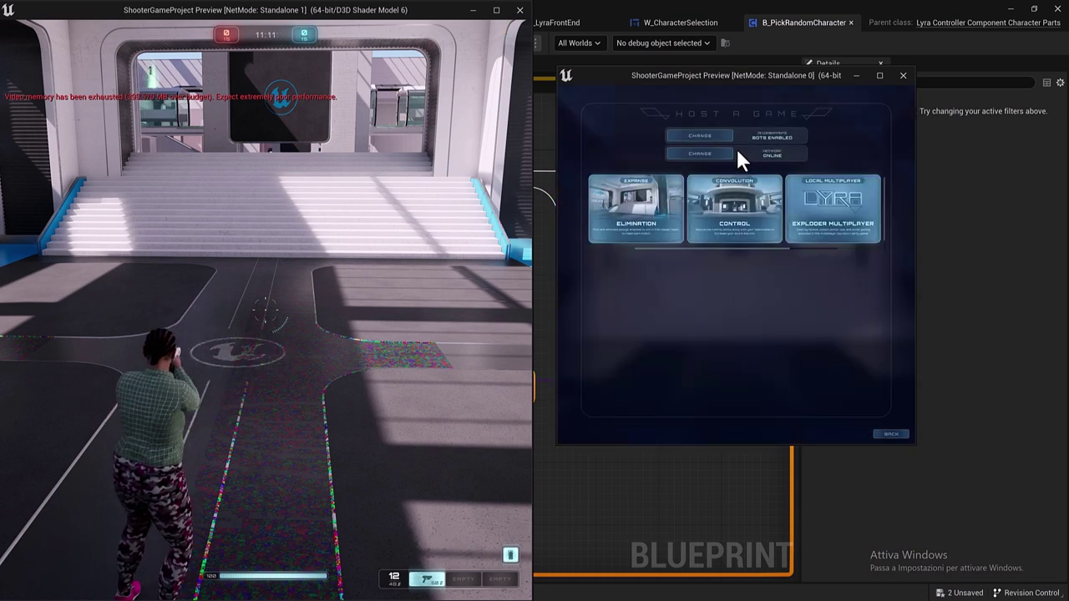
click(703, 135)
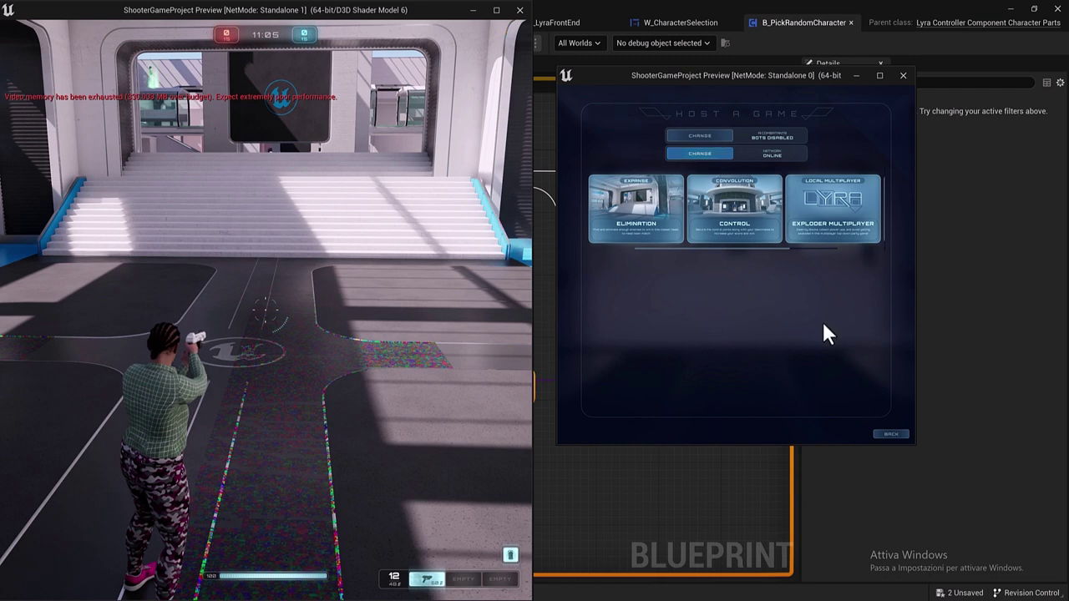
Browse sessions from the second window and join the hosted Elimination / Expanse game.
click(892, 433)
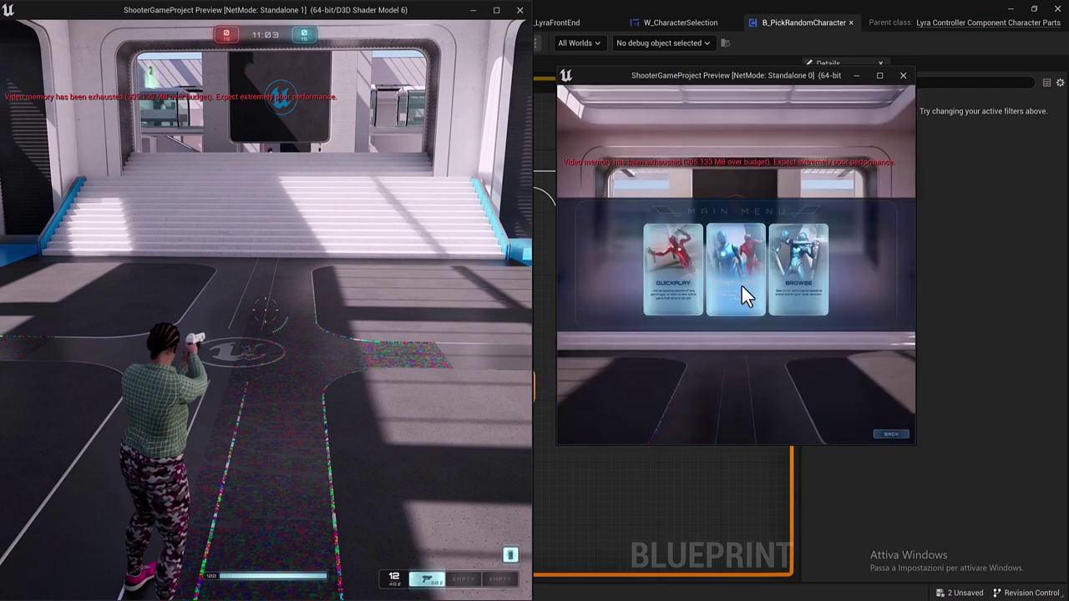
click(784, 292)
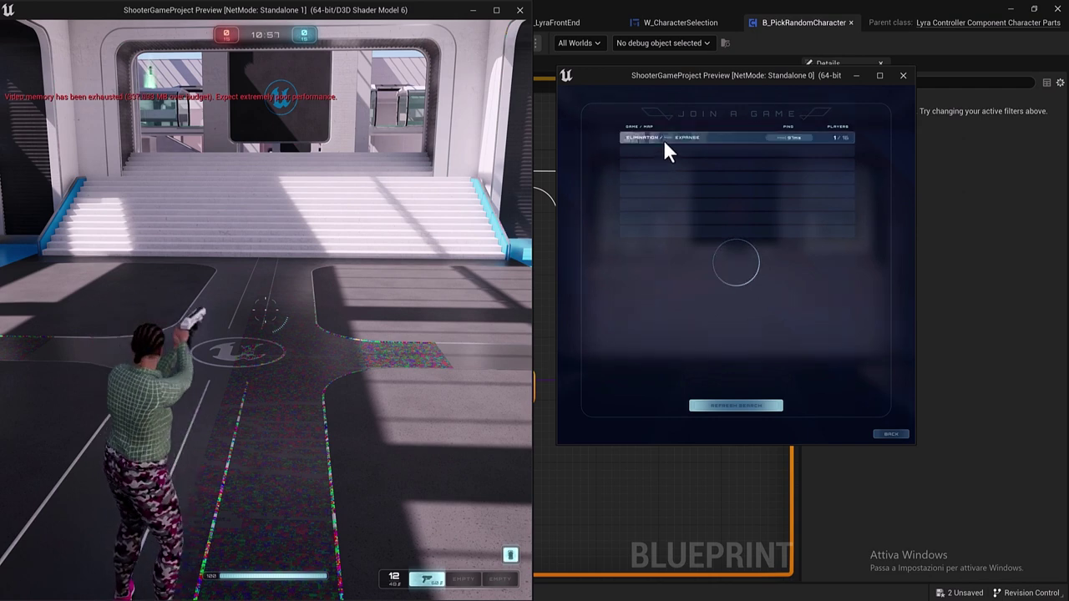
click(639, 135)
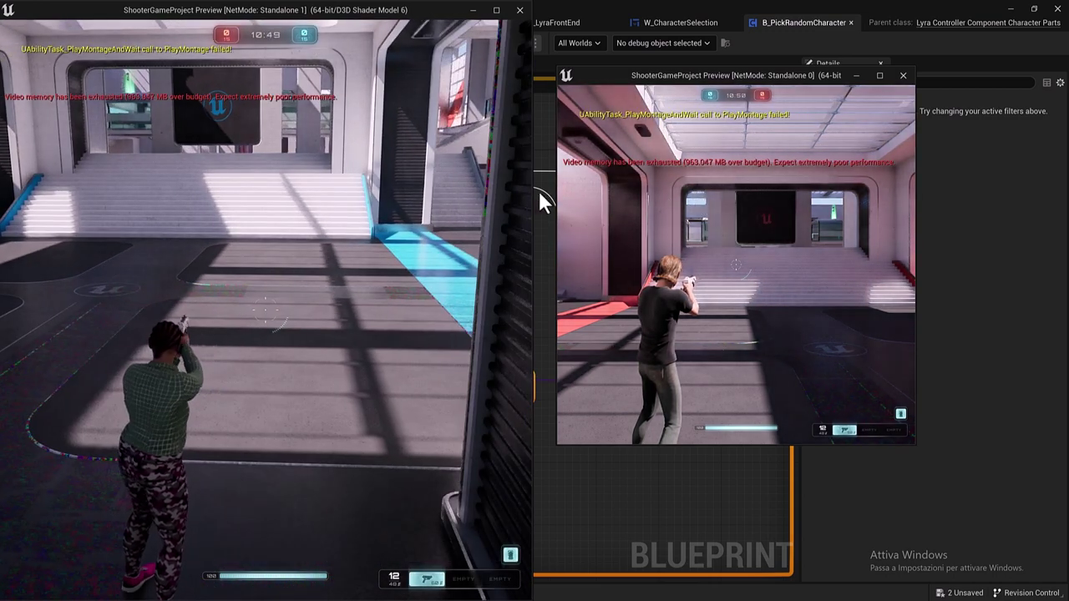
Move both characters, running the first player down the stairs toward the opponent.
key(w)
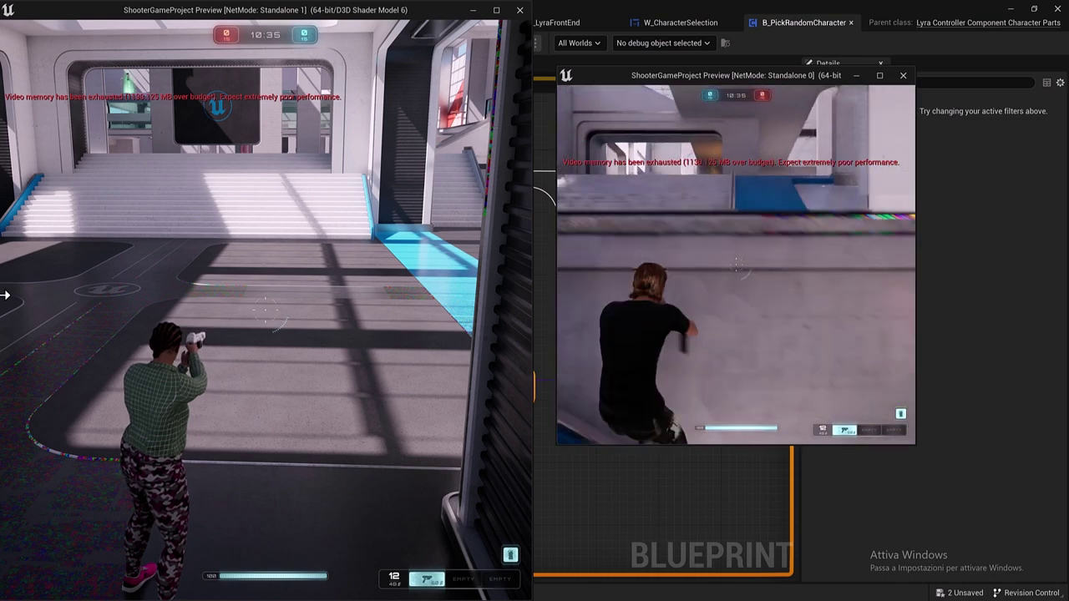
click(311, 220)
key(w)
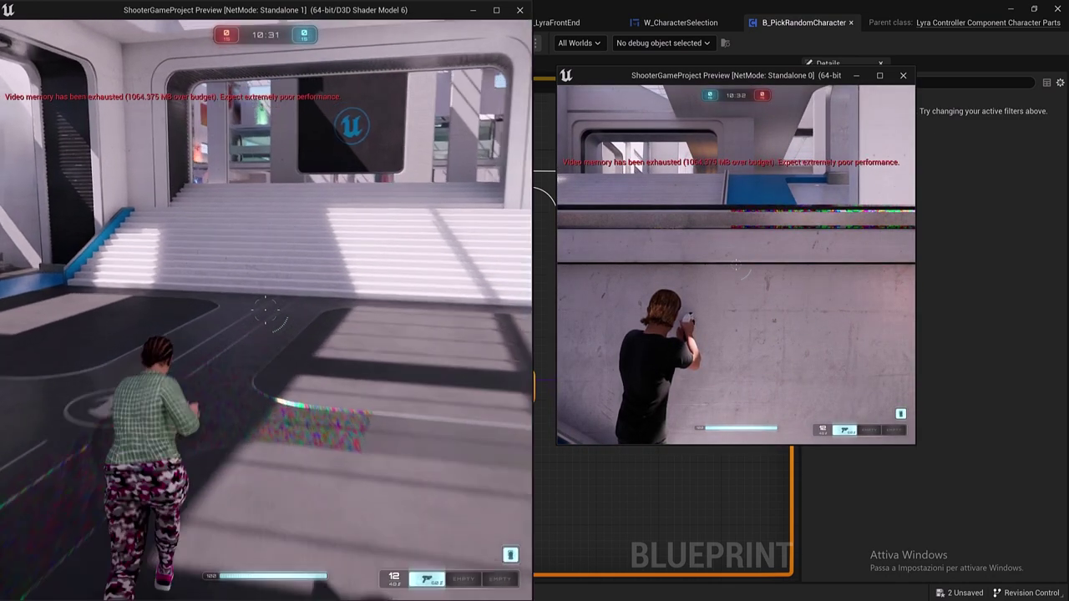
key(w)
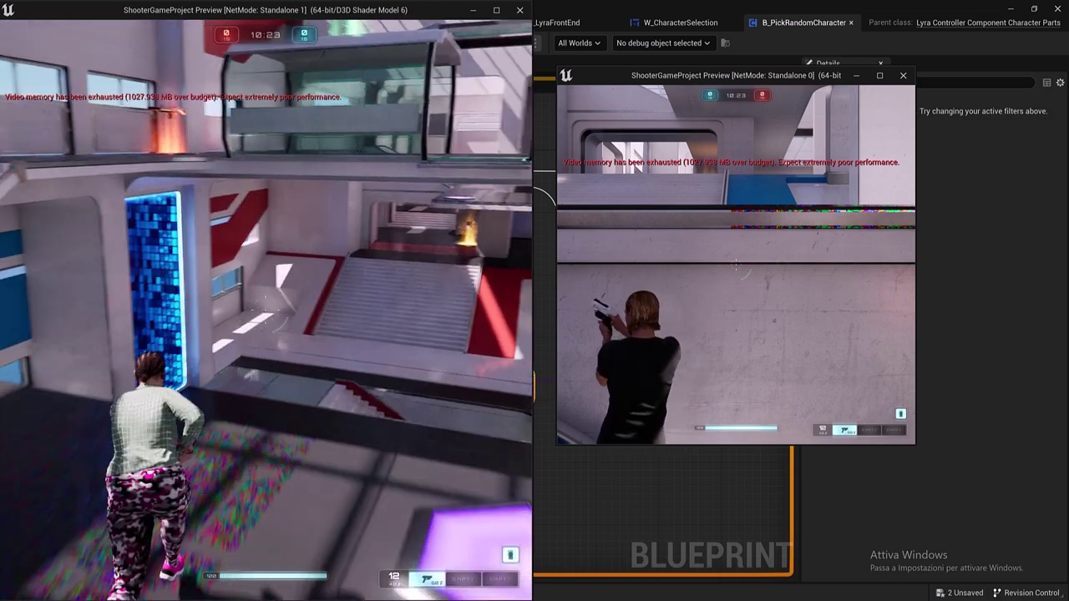
key(w)
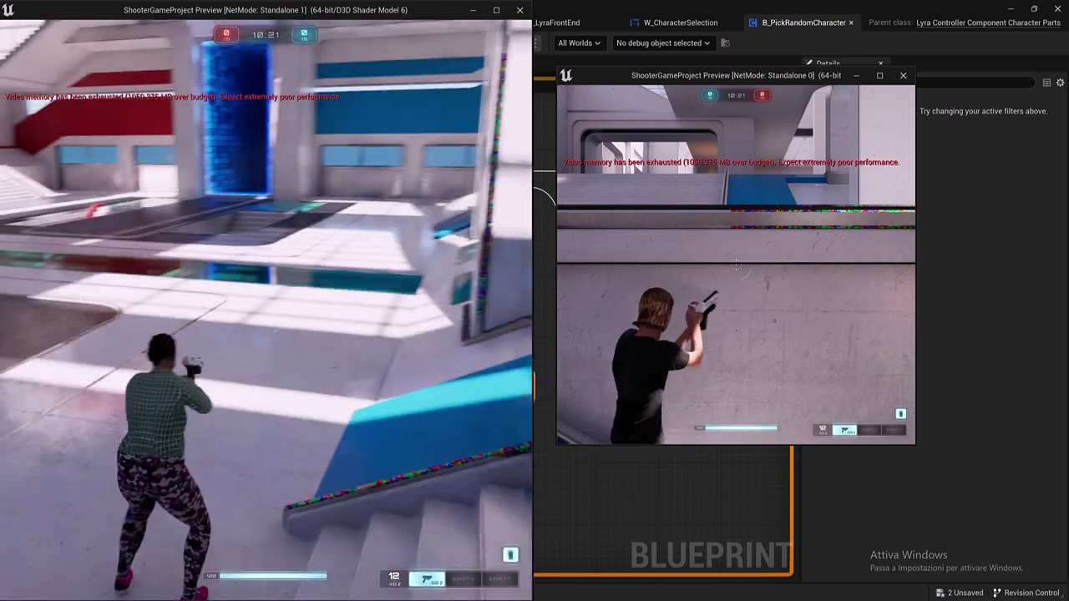
key(w)
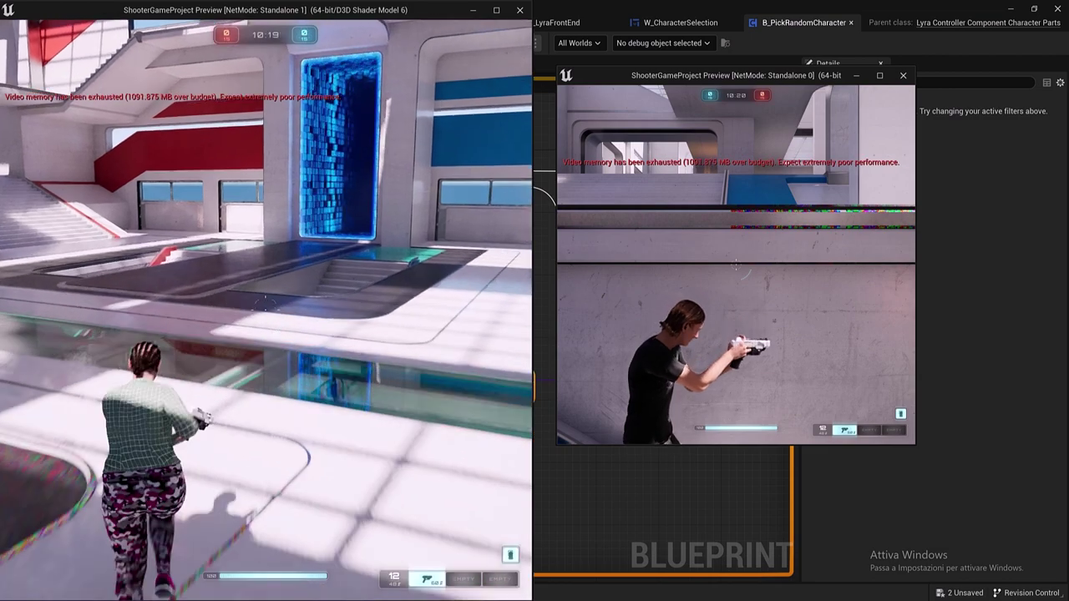
key(w)
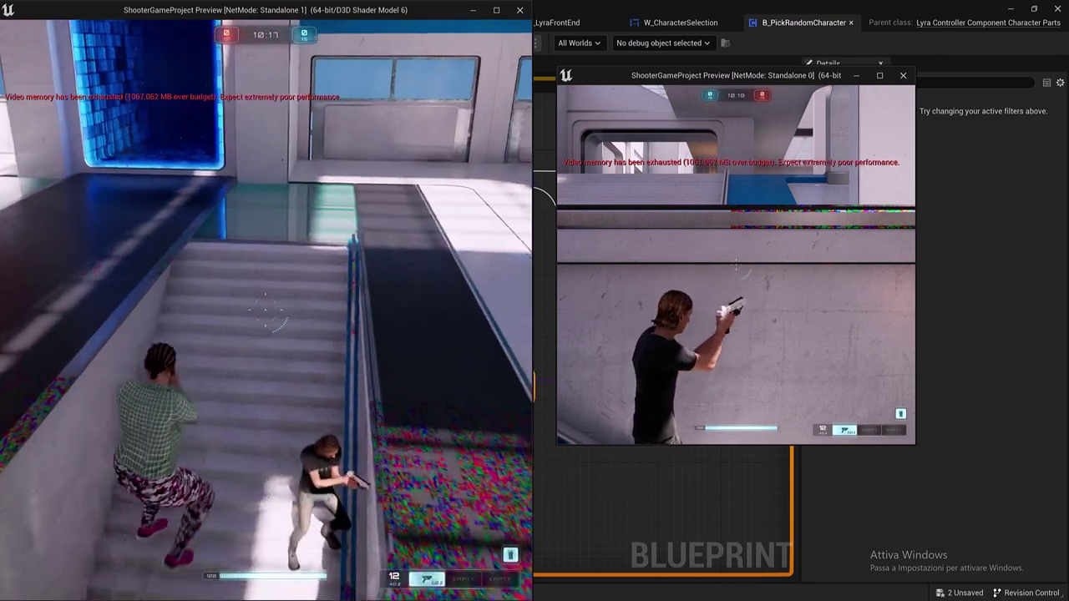
key(w)
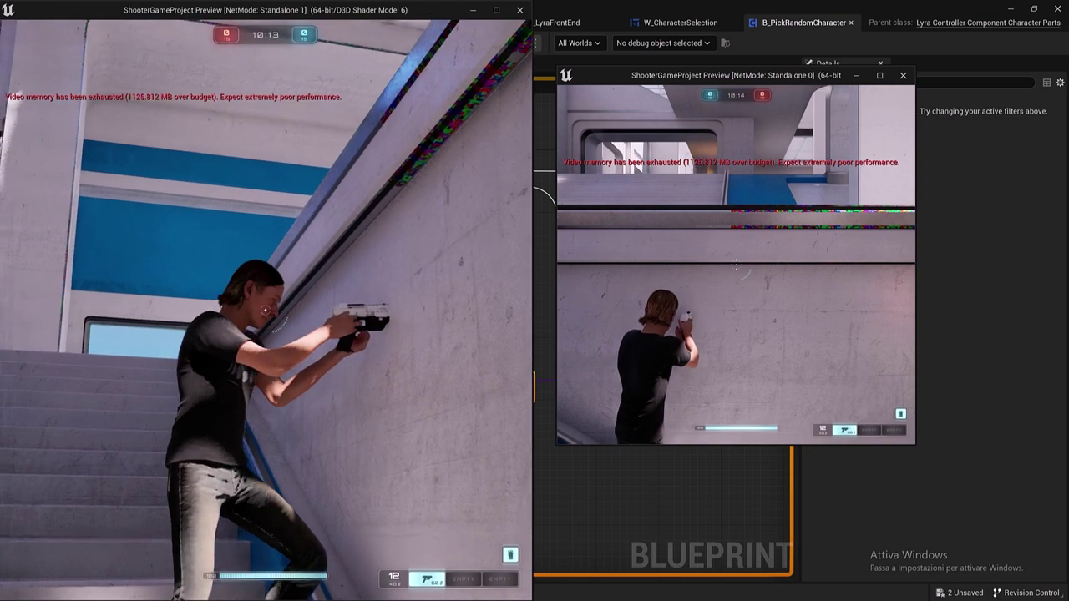
Shoot the other player until eliminated, then stop the play-in-editor session.
click(267, 309)
click(266, 309)
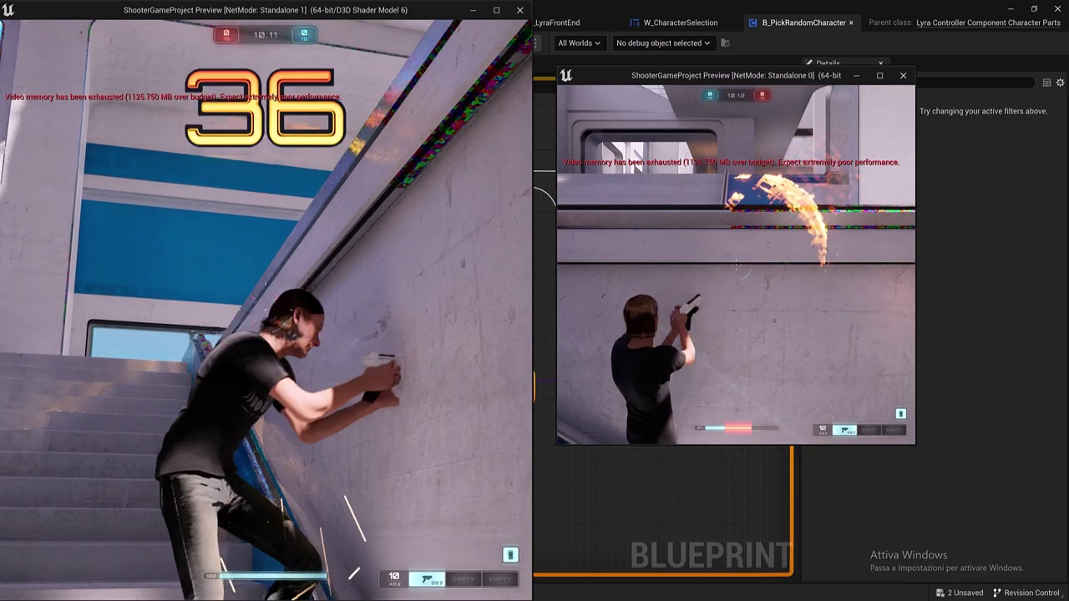
click(266, 309)
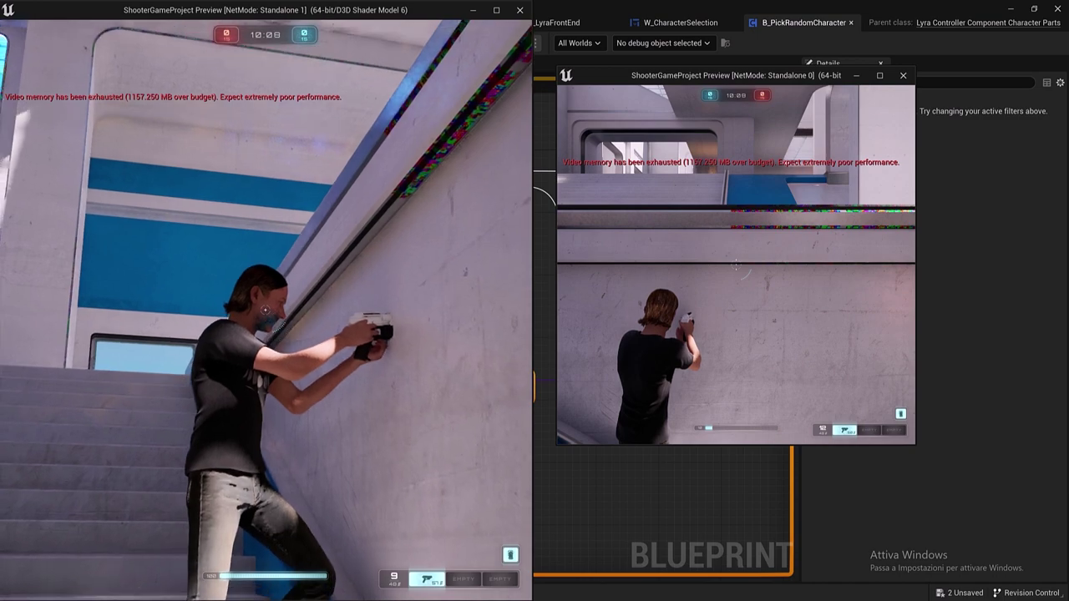
click(265, 310)
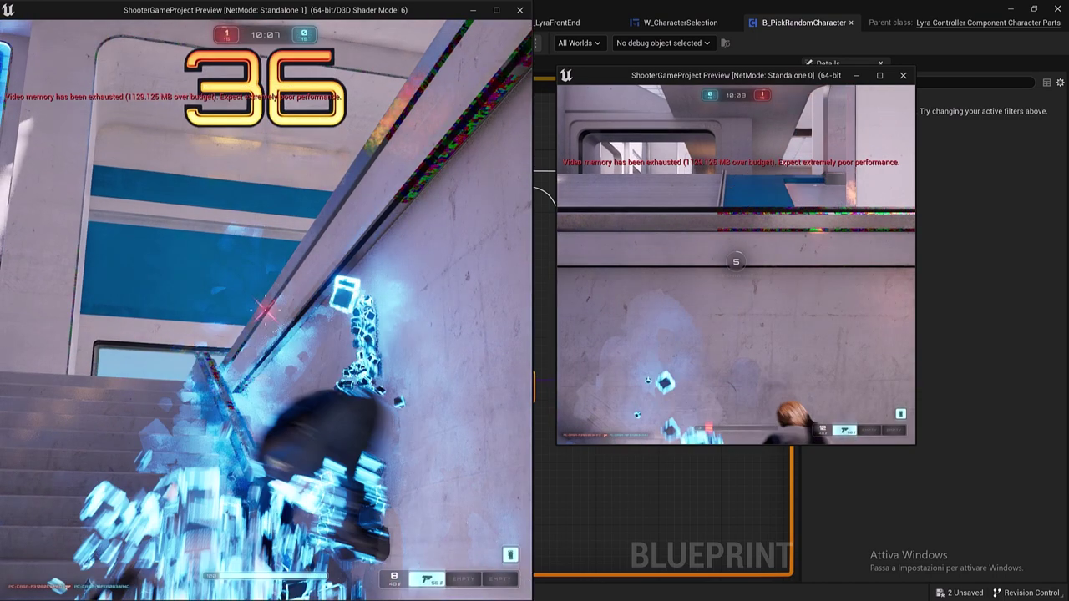
key(Escape)
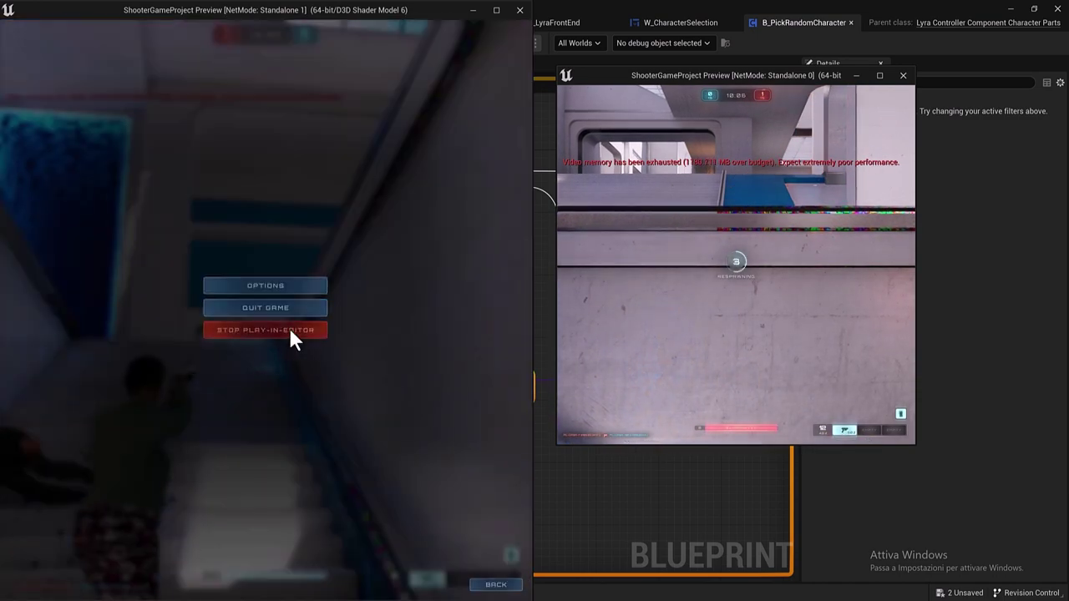
click(292, 334)
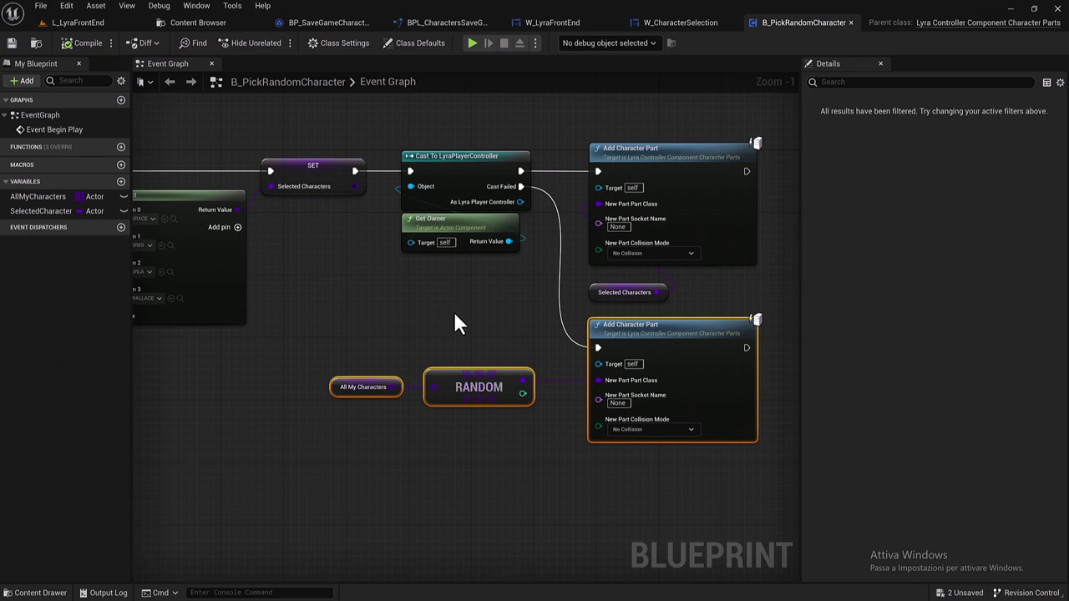
Play the L_LyraFrontEnd level in the editor and open the four-card Character Selection screen.
scroll(454, 317, down, 1)
click(92, 22)
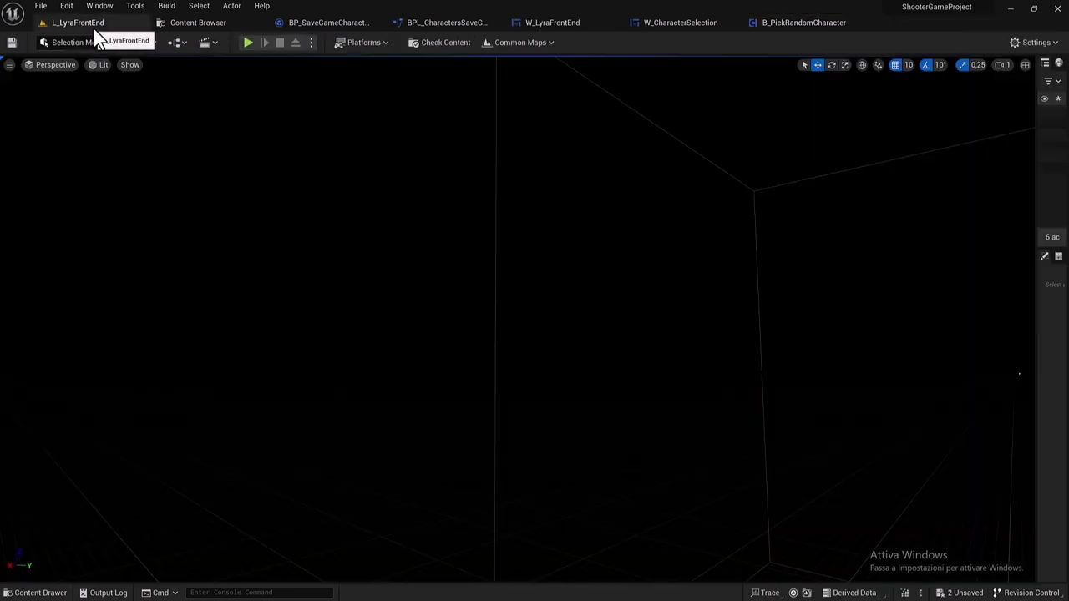
click(245, 39)
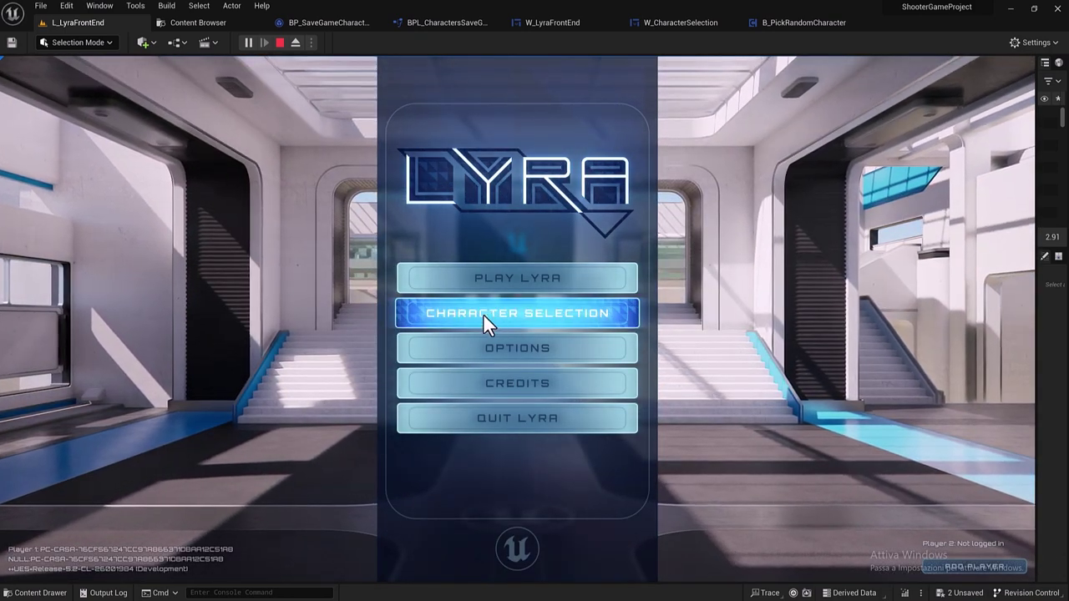
click(492, 319)
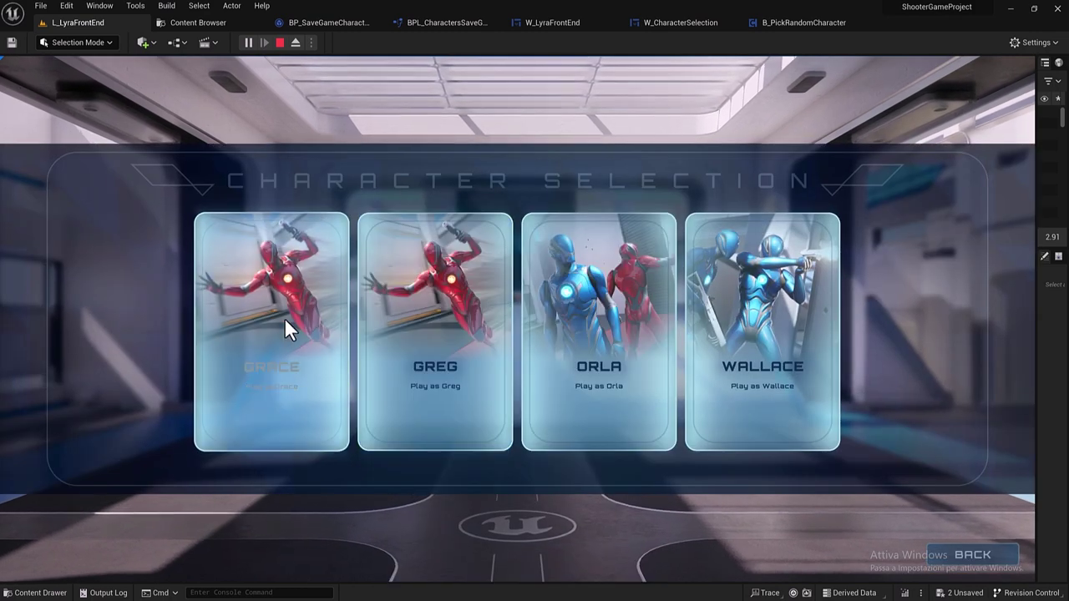